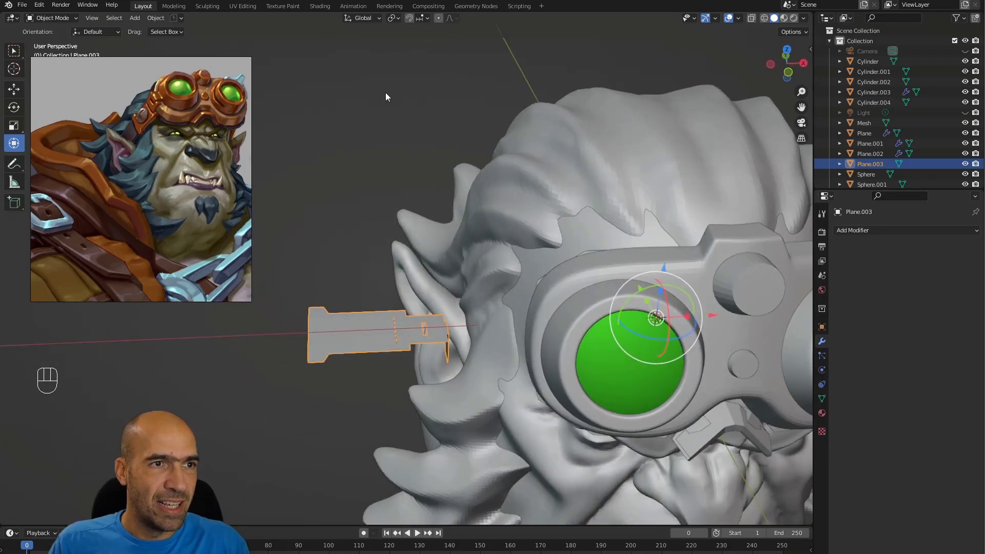
# Set the transform orientation to Local for positioning the flat strap connector plate
pyautogui.click(378, 19)
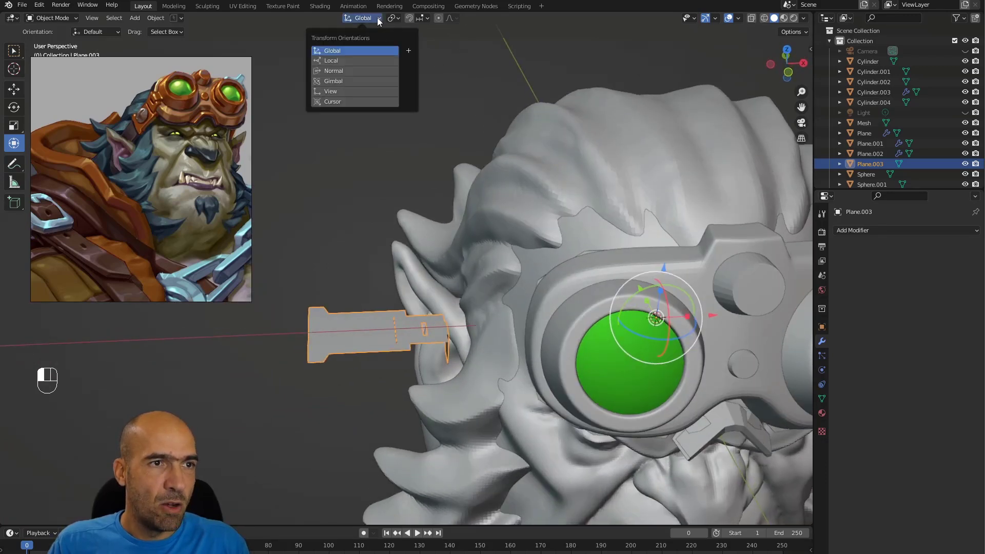
pyautogui.click(351, 61)
pyautogui.keyDown('alt'); pyautogui.moveTo(512, 82); pyautogui.dragTo(410, 307); pyautogui.keyUp('alt')
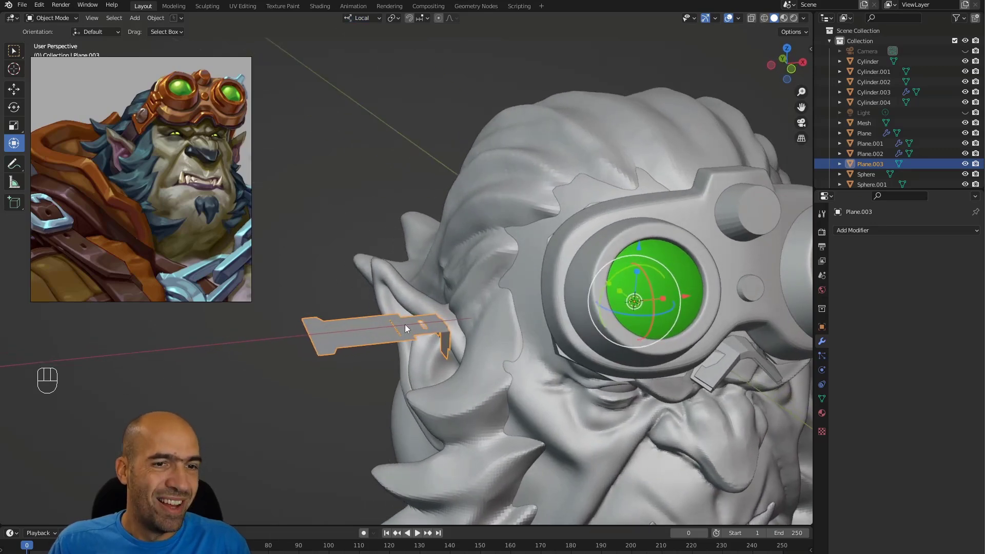
pyautogui.press('Tab')
pyautogui.press('Tab')
pyautogui.rightClick(405, 325)
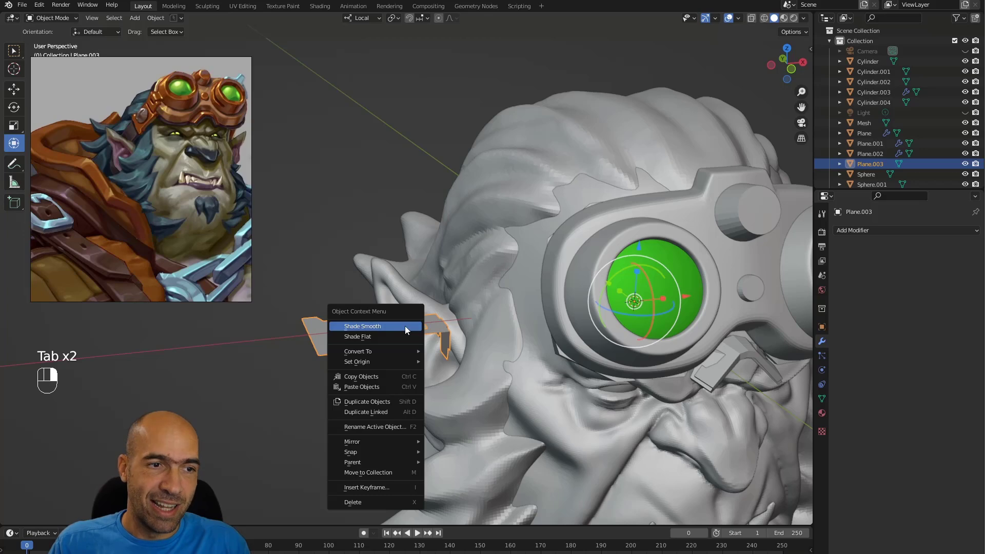
pyautogui.click(468, 223)
pyautogui.press('Tab')
pyautogui.click(373, 322)
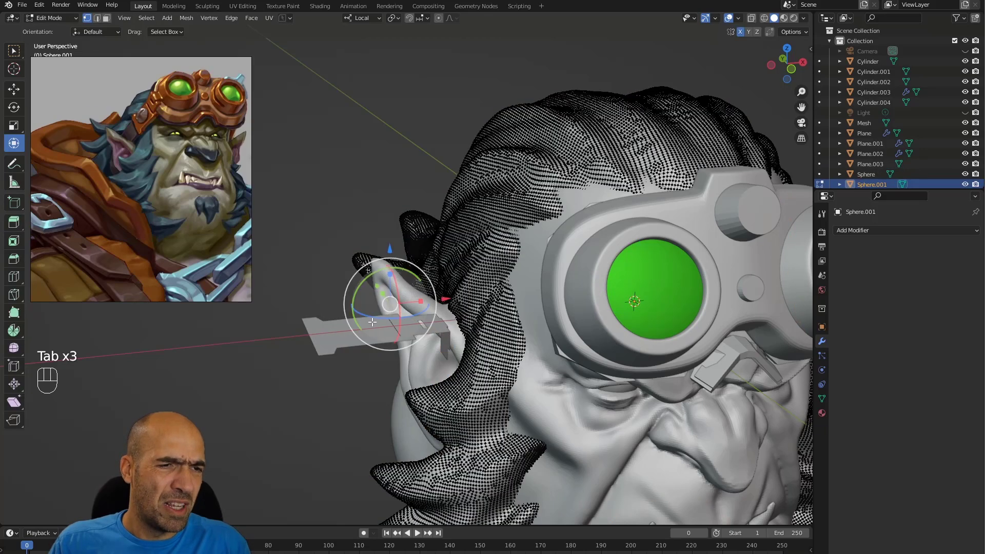
# Switch mesh editing to the flat connector plate, select all its geometry, and move and rotate it to the side of the head
pyautogui.hotkey('alt', 'q')
pyautogui.keyDown('alt'); pyautogui.moveTo(383, 340); pyautogui.dragTo(388, 314); pyautogui.keyUp('alt')
pyautogui.press('a')
pyautogui.keyDown('alt'); pyautogui.moveTo(460, 308); pyautogui.dragTo(506, 333); pyautogui.keyUp('alt')
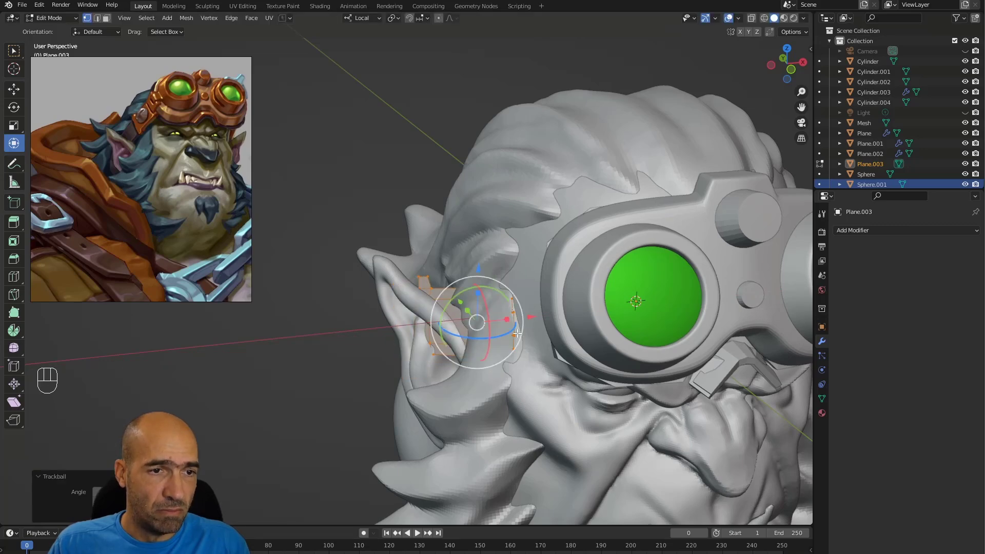
pyautogui.keyDown('alt'); pyautogui.moveTo(506, 332); pyautogui.dragTo(584, 314, button='middle'); pyautogui.keyUp('alt')
pyautogui.moveTo(506, 299); pyautogui.dragTo(503, 287)
pyautogui.keyDown('alt'); pyautogui.moveTo(503, 286); pyautogui.dragTo(587, 283, button='middle'); pyautogui.keyUp('alt')
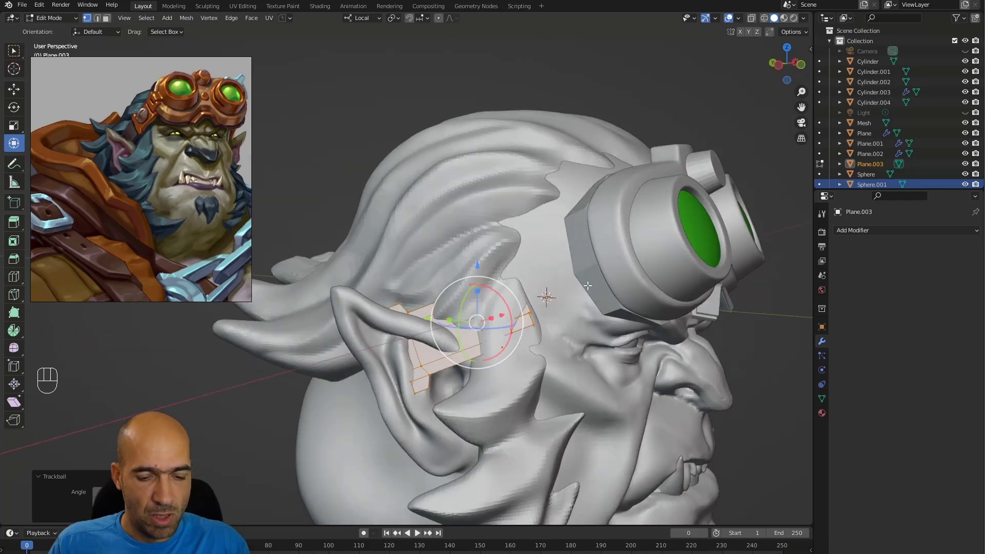
# Move the plate up beside the temple and rotate it to line up with the outer edge of the goggles
pyautogui.press('g')
pyautogui.click(662, 226)
pyautogui.keyDown('alt'); pyautogui.moveTo(679, 242); pyautogui.dragTo(588, 171, button='middle'); pyautogui.keyUp('alt')
pyautogui.press('g')
pyautogui.click(582, 262)
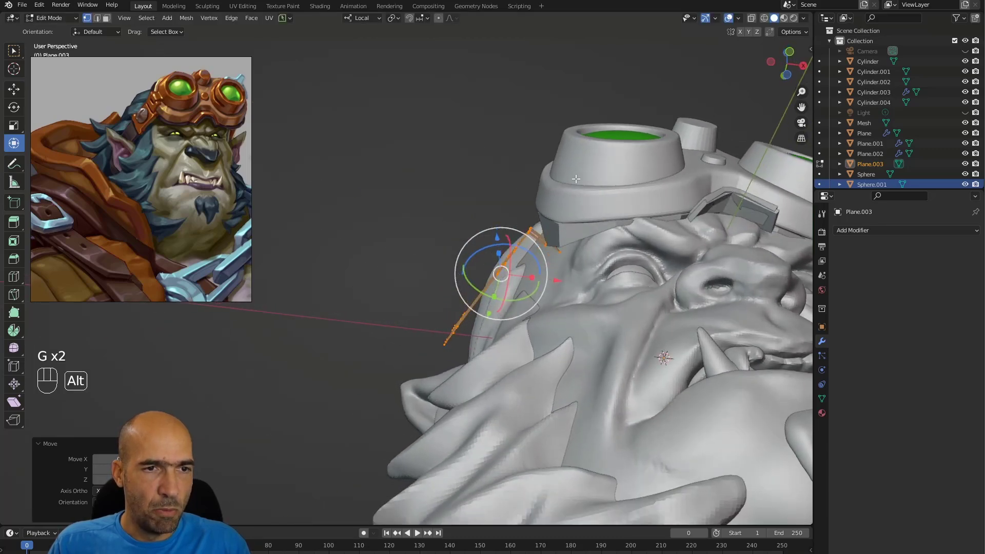
pyautogui.moveTo(537, 248); pyautogui.dragTo(532, 236)
pyautogui.press('g')
pyautogui.click(543, 181)
pyautogui.keyDown('alt'); pyautogui.moveTo(544, 183); pyautogui.dragTo(674, 248, button='middle'); pyautogui.keyUp('alt')
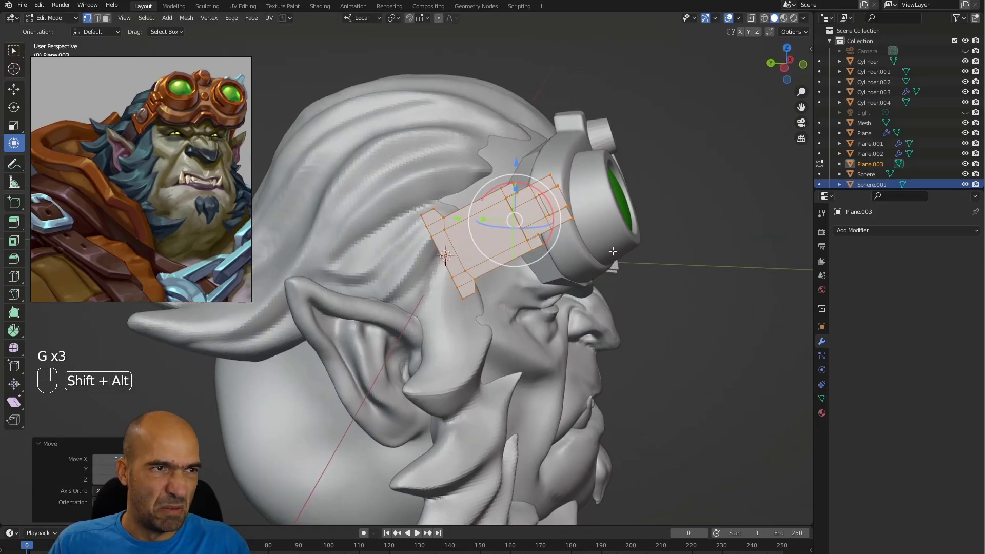
# Refine the plate's position and tilt so its narrow end meets the goggle frame as in the reference
pyautogui.scroll(4, 153, 101)
pyautogui.keyDown('alt'); pyautogui.moveTo(574, 177); pyautogui.dragTo(644, 199, button='middle'); pyautogui.keyUp('alt')
pyautogui.press('g')
pyautogui.click(586, 200)
pyautogui.moveTo(580, 228); pyautogui.dragTo(575, 234)
pyautogui.keyDown('alt'); pyautogui.moveTo(576, 235); pyautogui.dragTo(470, 277, button='middle'); pyautogui.keyUp('alt')
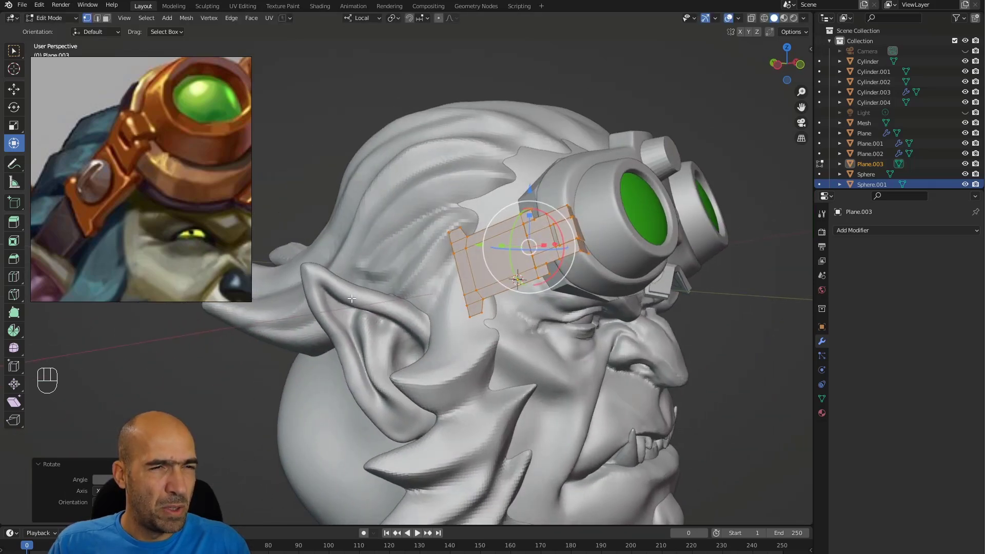
# Rotate the plate slightly about its Z axis to follow the side of the head
pyautogui.keyDown('alt'); pyautogui.moveTo(471, 302); pyautogui.dragTo(400, 300, button='middle'); pyautogui.keyUp('alt')
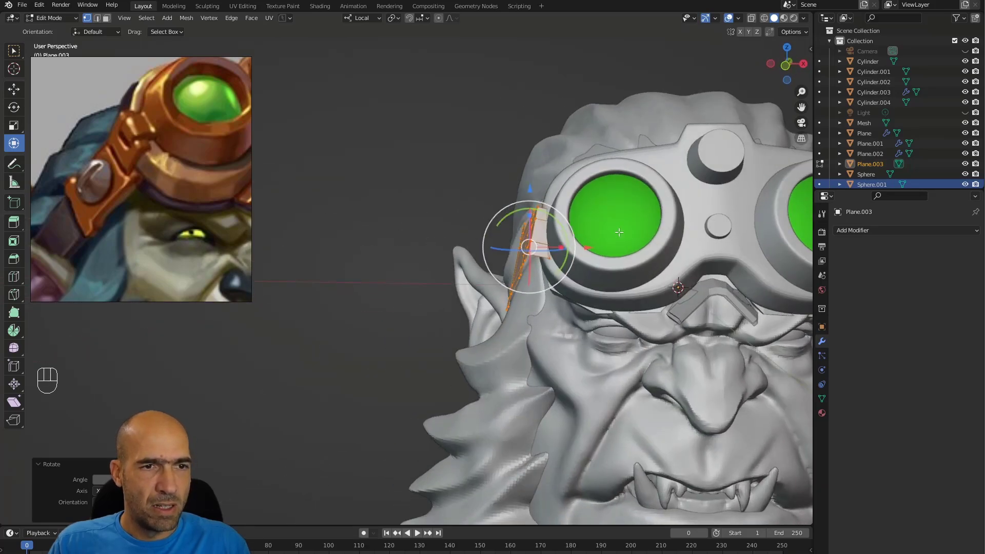
pyautogui.keyDown('alt'); pyautogui.moveTo(574, 227); pyautogui.dragTo(567, 248, button='middle'); pyautogui.keyUp('alt')
pyautogui.moveTo(574, 229); pyautogui.dragTo(571, 219)
pyautogui.keyDown('alt'); pyautogui.moveTo(590, 221); pyautogui.dragTo(669, 226, button='middle'); pyautogui.keyUp('alt')
pyautogui.keyDown('alt'); pyautogui.moveTo(670, 226); pyautogui.dragTo(624, 202, button='middle'); pyautogui.keyUp('alt')
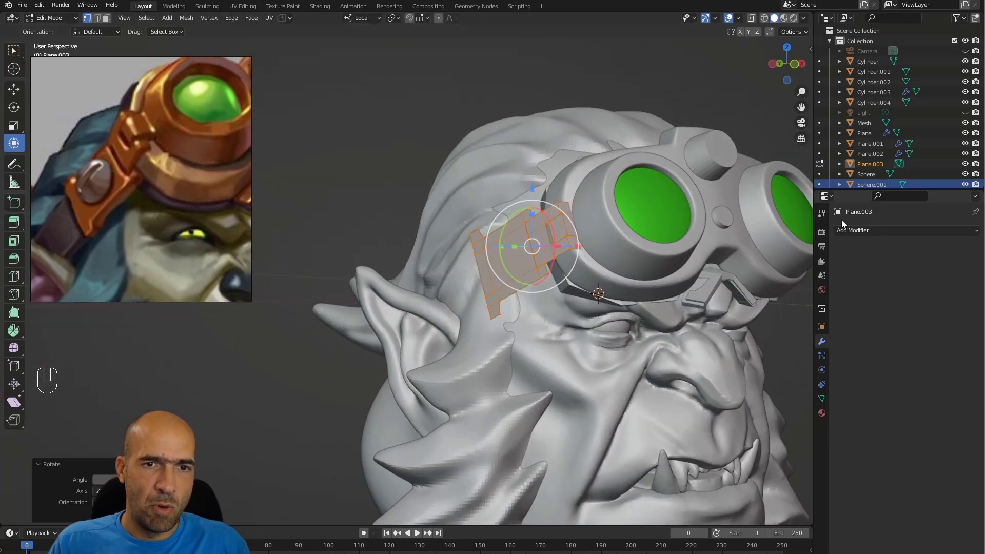
# Add a Mirror modifier on the X axis to the connector plate
pyautogui.click(851, 229)
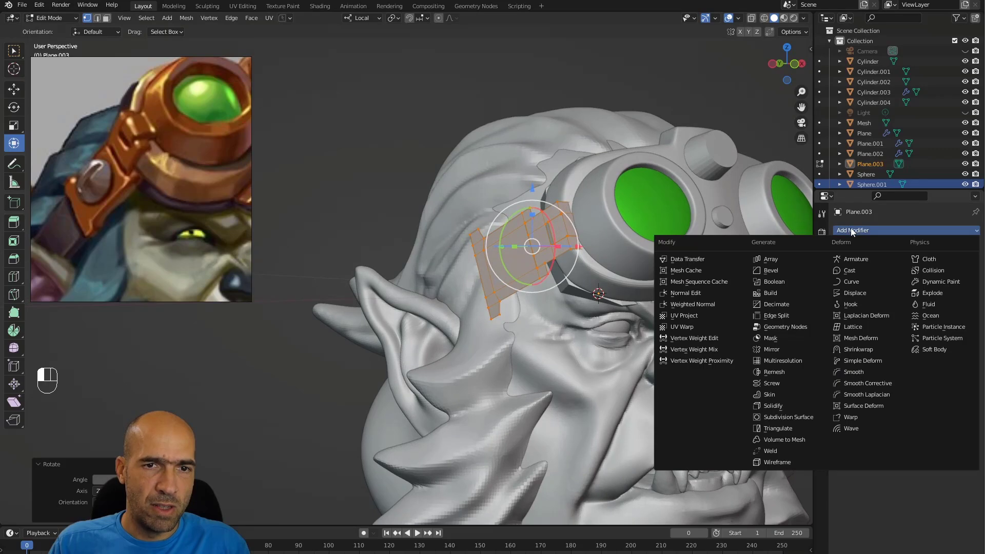
pyautogui.click(782, 349)
pyautogui.keyDown('alt'); pyautogui.moveTo(636, 329); pyautogui.dragTo(693, 328, button='middle'); pyautogui.keyUp('alt')
# Add a Solidify modifier to the plate and set its thickness to 0.07 m
pyautogui.click(911, 231)
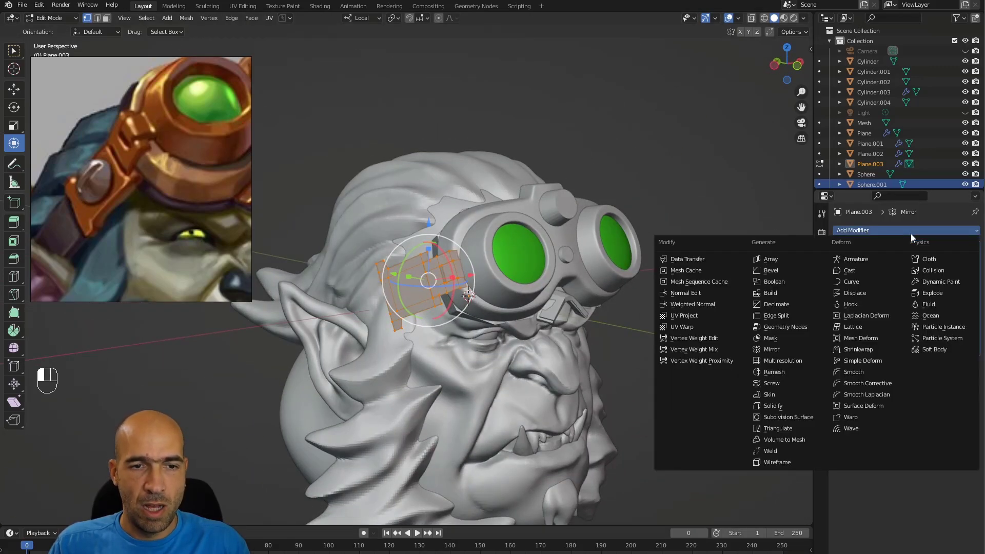
pyautogui.click(783, 405)
pyautogui.keyDown('alt'); pyautogui.moveTo(649, 356); pyautogui.dragTo(572, 270, button='middle'); pyautogui.keyUp('alt')
pyautogui.moveTo(926, 393); pyautogui.dragTo(939, 392)
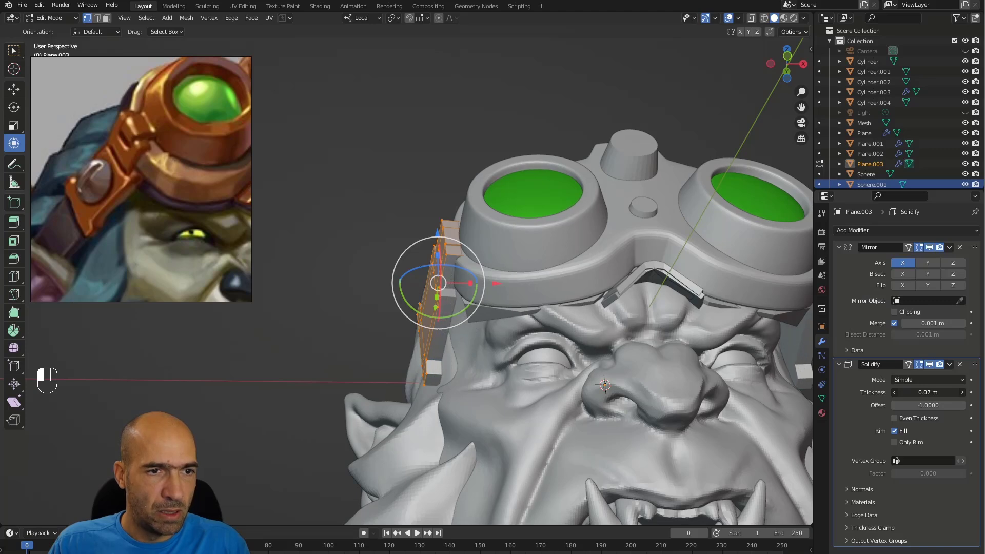
pyautogui.keyDown('alt'); pyautogui.moveTo(805, 340); pyautogui.dragTo(789, 416, button='middle'); pyautogui.keyUp('alt')
# Adjust the thickened plate's position against the side of the goggles and check its fit around the head
pyautogui.moveTo(556, 288); pyautogui.dragTo(502, 160, button='middle')
pyautogui.press('g')
pyautogui.click(599, 224)
pyautogui.keyDown('alt'); pyautogui.moveTo(503, 159); pyautogui.dragTo(587, 291); pyautogui.keyUp('alt')
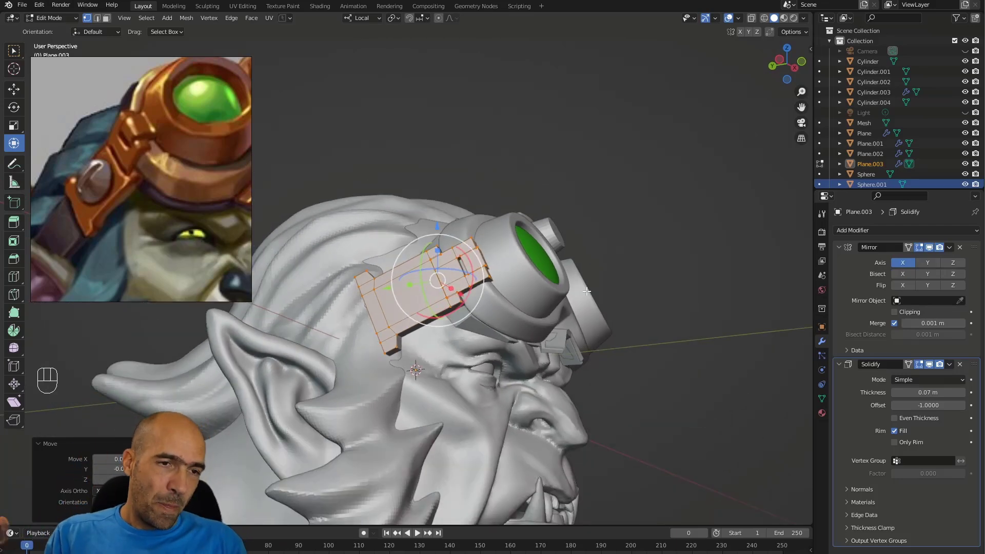
pyautogui.keyDown('alt'); pyautogui.moveTo(587, 291); pyautogui.dragTo(514, 340); pyautogui.keyUp('alt')
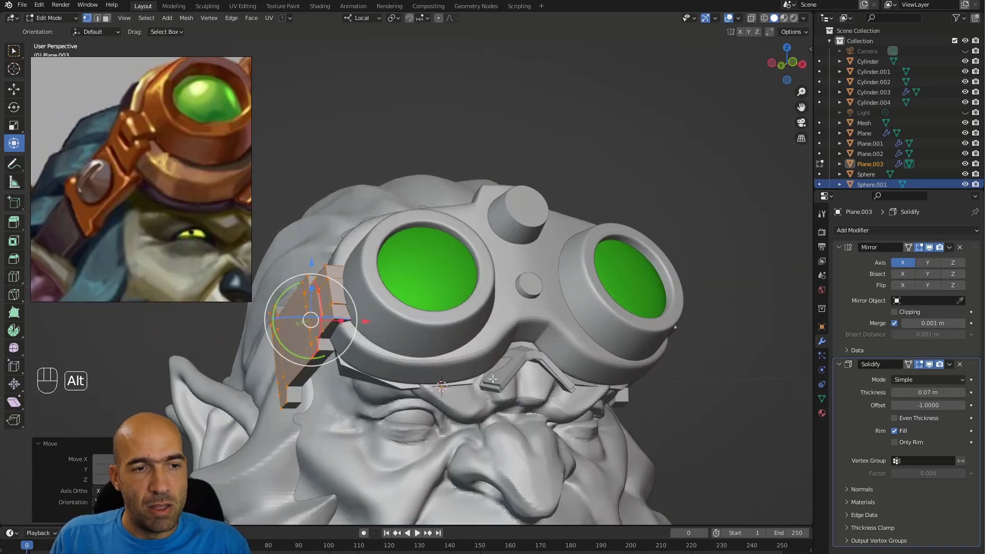
pyautogui.keyDown('ctrl'); pyautogui.keyDown('alt'); pyautogui.moveTo(481, 378); pyautogui.dragTo(479, 412); pyautogui.keyUp('alt'); pyautogui.keyUp('ctrl')
pyautogui.keyDown('alt'); pyautogui.keyDown('shift'); pyautogui.moveTo(478, 412); pyautogui.dragTo(497, 346); pyautogui.keyUp('shift'); pyautogui.keyUp('alt')
pyautogui.keyDown('ctrl'); pyautogui.keyDown('alt'); pyautogui.moveTo(497, 346); pyautogui.dragTo(479, 384); pyautogui.keyUp('alt'); pyautogui.keyUp('ctrl')
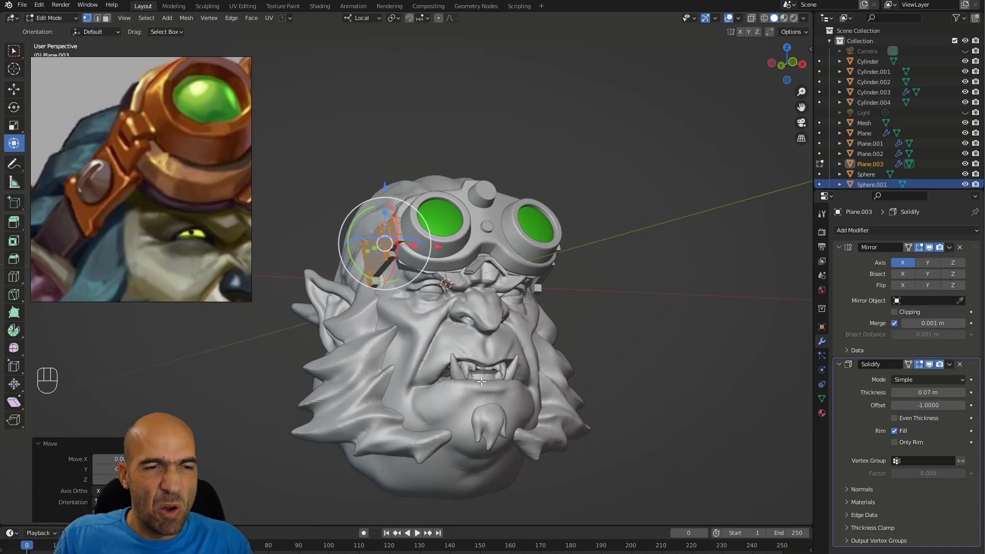
pyautogui.keyDown('alt'); pyautogui.moveTo(620, 360); pyautogui.dragTo(620, 272); pyautogui.keyUp('alt')
# Return to Object Mode and add a Subdivision Surface modifier to the plate with 3 viewport levels
pyautogui.press('Tab')
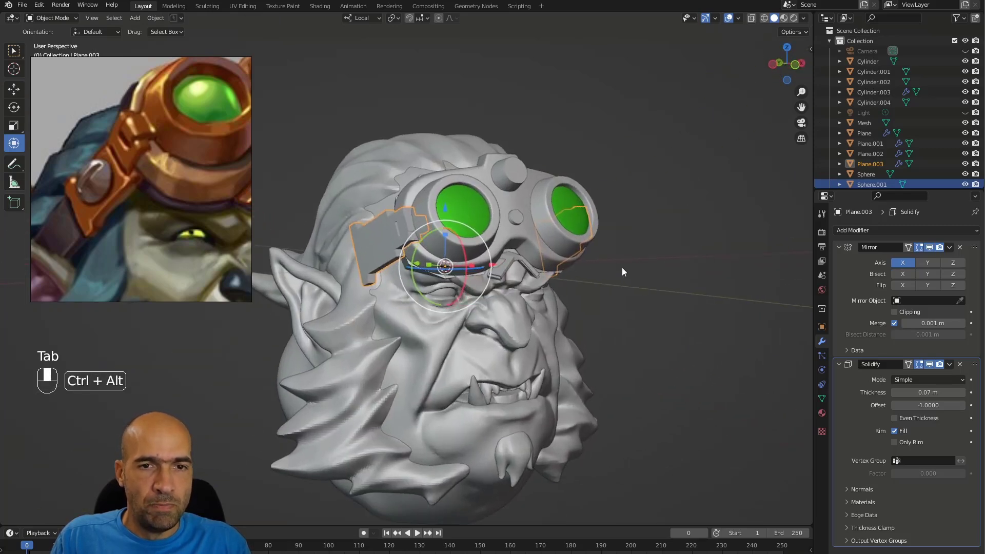
pyautogui.click(950, 248)
pyautogui.click(952, 249)
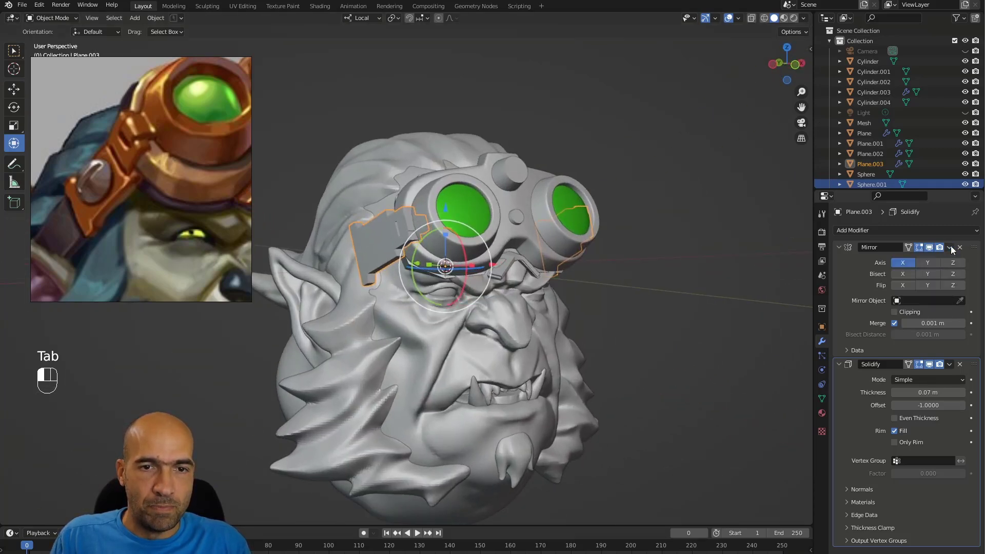
pyautogui.click(840, 247)
pyautogui.click(975, 230)
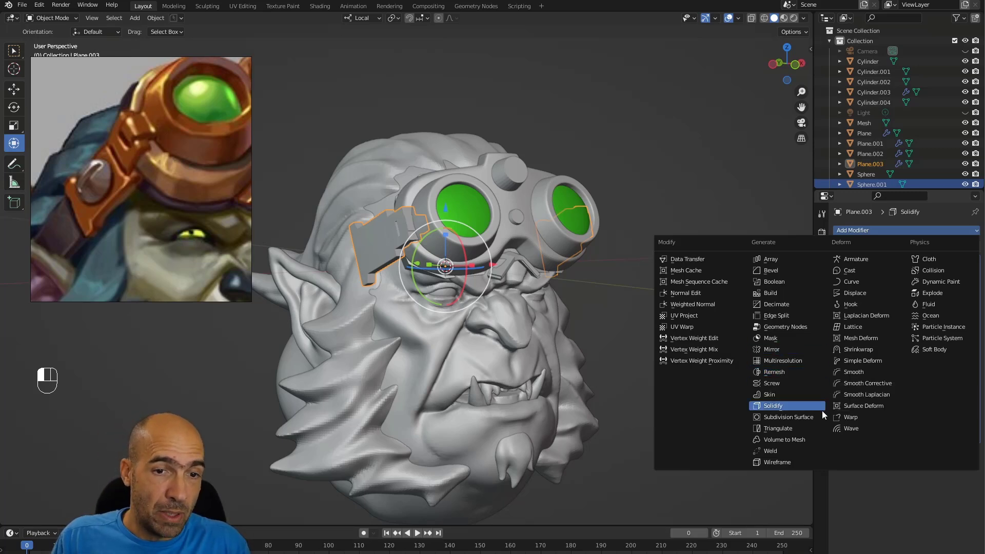
pyautogui.click(788, 417)
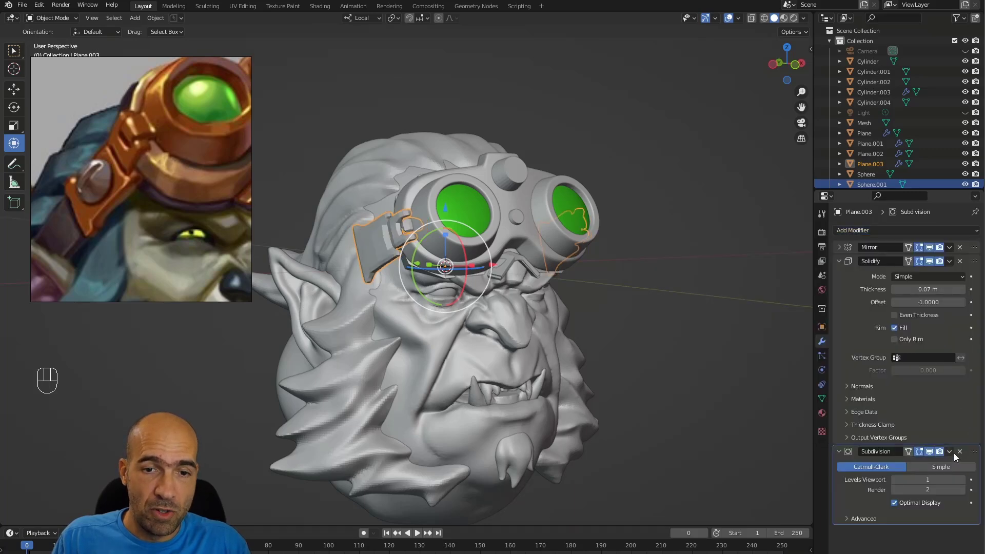
pyautogui.click(964, 481)
pyautogui.click(964, 481)
pyautogui.keyDown('alt'); pyautogui.moveTo(559, 274); pyautogui.dragTo(429, 254, button='middle'); pyautogui.keyUp('alt')
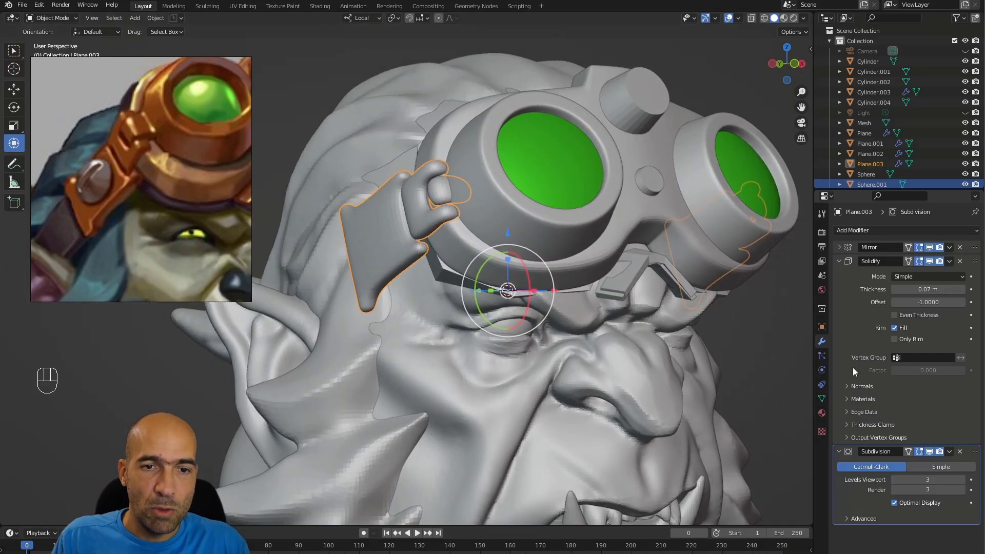
# Set the Solidify edge creases to 0.456 inner, 0.449 outer and 0.422 rim to sharpen the plate's edges
pyautogui.click(847, 412)
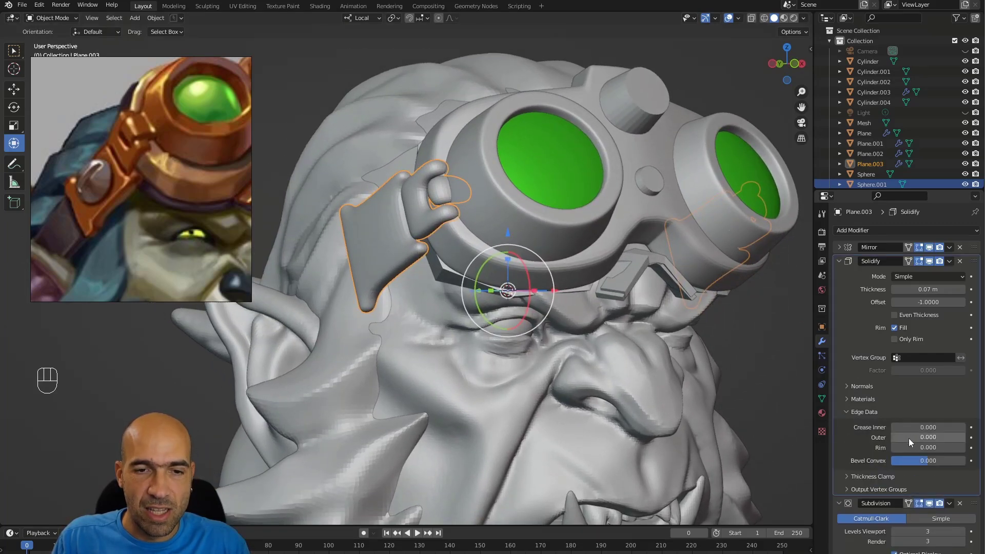
pyautogui.moveTo(913, 426); pyautogui.dragTo(927, 446)
pyautogui.moveTo(570, 328); pyautogui.dragTo(615, 348, button='middle')
pyautogui.keyDown('ctrl'); pyautogui.keyDown('alt'); pyautogui.moveTo(616, 348); pyautogui.dragTo(570, 406, button='middle'); pyautogui.keyUp('alt'); pyautogui.keyUp('ctrl')
pyautogui.keyDown('alt'); pyautogui.moveTo(570, 405); pyautogui.dragTo(560, 360, button='middle'); pyautogui.keyUp('alt')
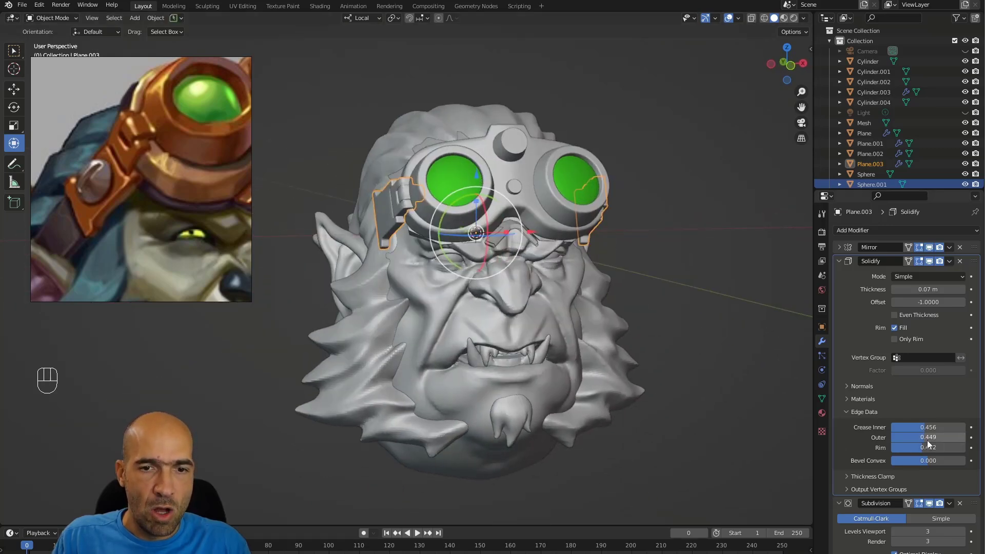
# Raise the plate's subdivision to 4 levels for both viewport and render
pyautogui.scroll(-1, 896, 503)
pyautogui.click(962, 522)
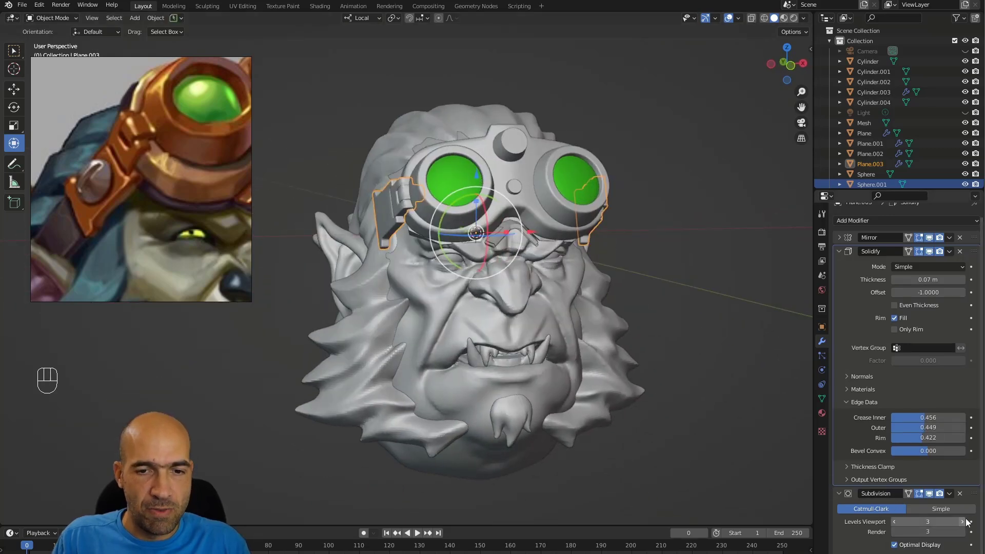
pyautogui.click(965, 533)
pyautogui.moveTo(513, 354)
pyautogui.keyDown('alt'); pyautogui.mouseDown(button='middle')
pyautogui.moveTo(466, 353)
pyautogui.moveTo(586, 363)
pyautogui.moveTo(586, 350)
pyautogui.moveTo(516, 343)
pyautogui.mouseUp(button='middle'); pyautogui.keyUp('alt')
pyautogui.keyDown('alt'); pyautogui.keyDown('shift'); pyautogui.moveTo(516, 344); pyautogui.dragTo(569, 337, button='middle'); pyautogui.keyUp('shift'); pyautogui.keyUp('alt')
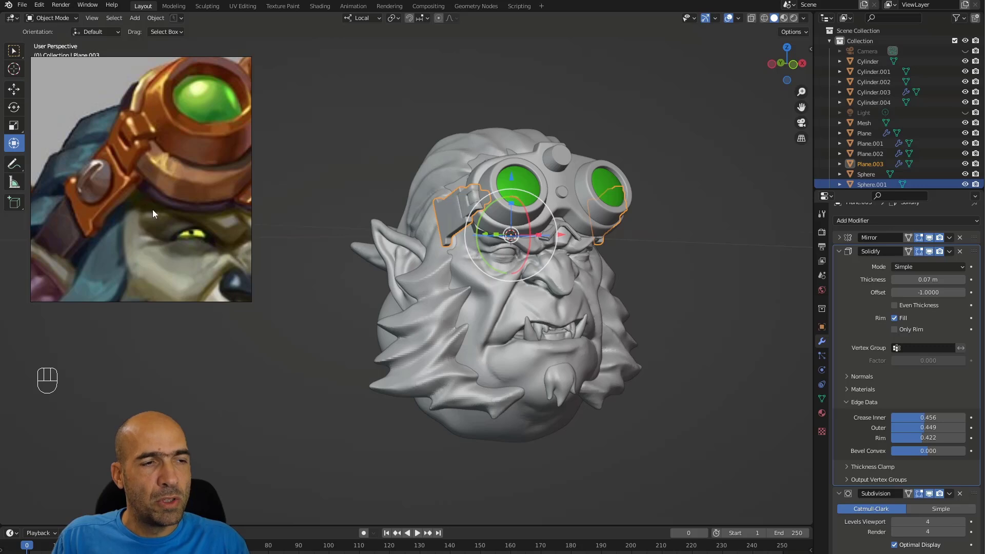
# Bring the full body into view in the reference image, then add a UV sphere and open its mesh for editing
pyautogui.scroll(-8, 153, 209)
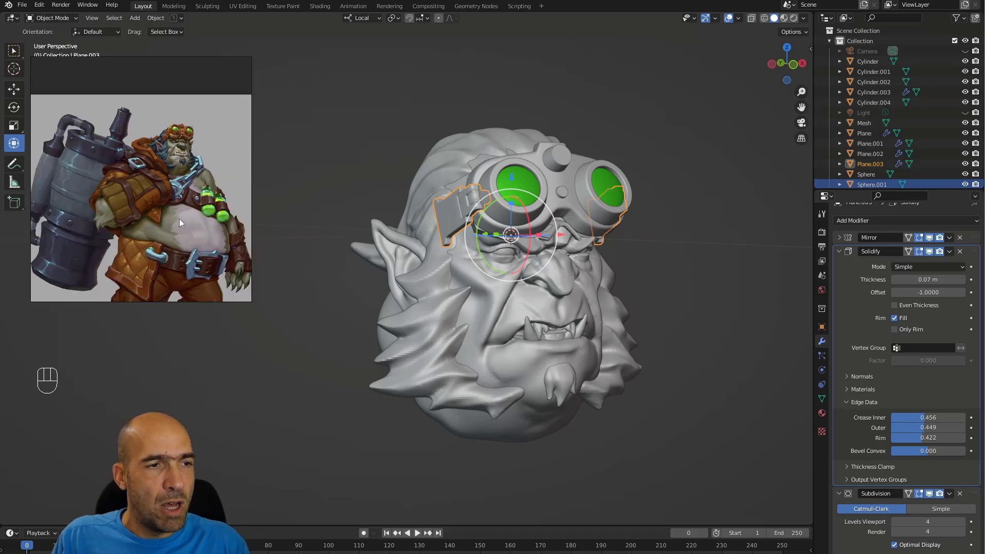
pyautogui.moveTo(172, 201); pyautogui.dragTo(114, 139, button='middle')
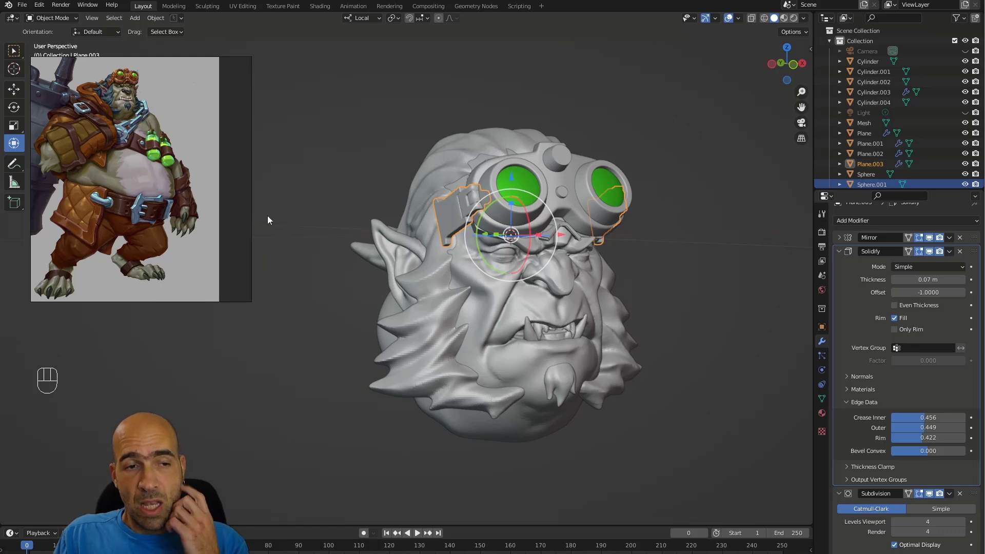
pyautogui.click(676, 289)
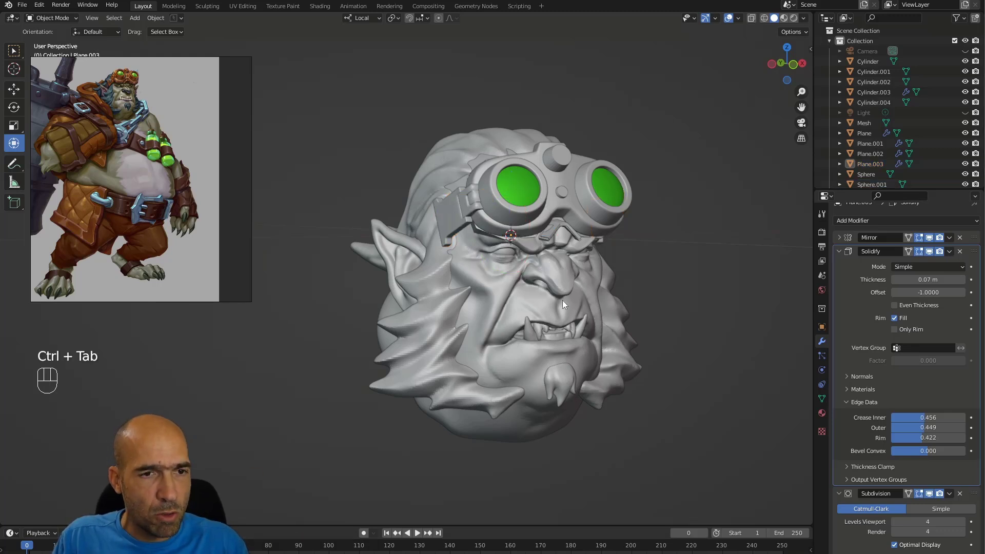
pyautogui.hotkey('shift', 'a')
pyautogui.moveTo(624, 304)
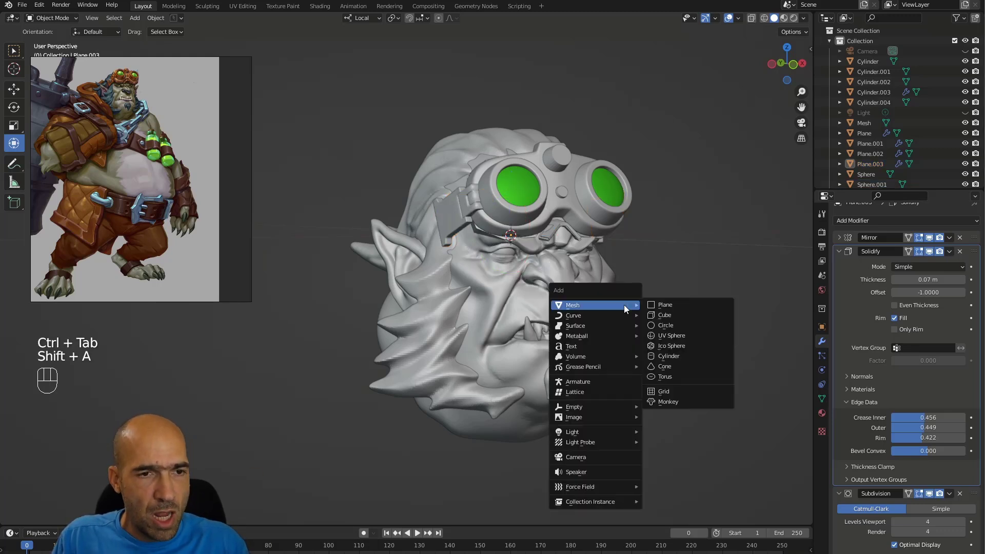
pyautogui.click(684, 334)
pyautogui.press('Tab')
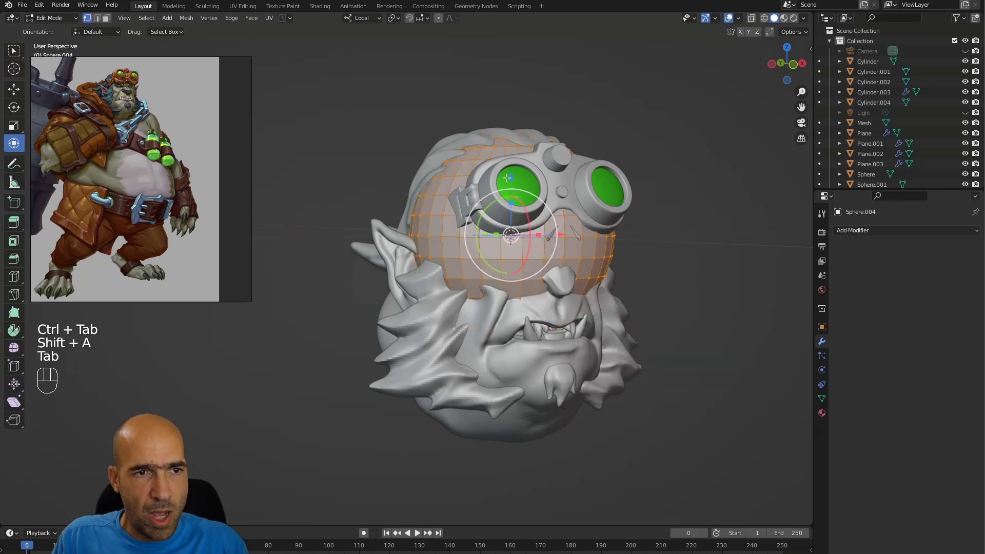
# Move the sphere below the head and scale it up to the size of the torso
pyautogui.moveTo(512, 184); pyautogui.dragTo(618, 419)
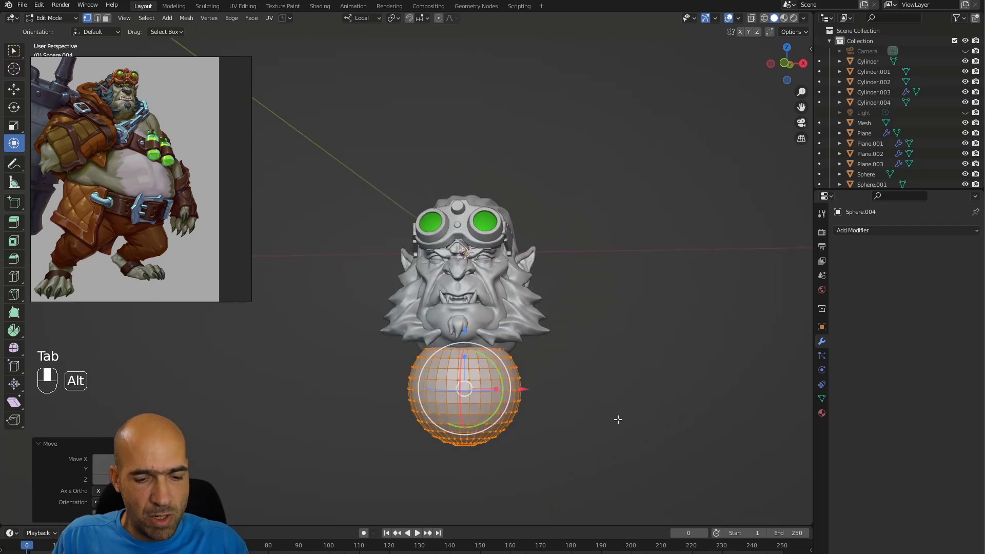
pyautogui.press('s')
pyautogui.click(775, 383)
pyautogui.keyDown('ctrl'); pyautogui.keyDown('alt'); pyautogui.moveTo(778, 370); pyautogui.dragTo(443, 327); pyautogui.keyUp('alt'); pyautogui.keyUp('ctrl')
pyautogui.press('s')
pyautogui.click(56, 315)
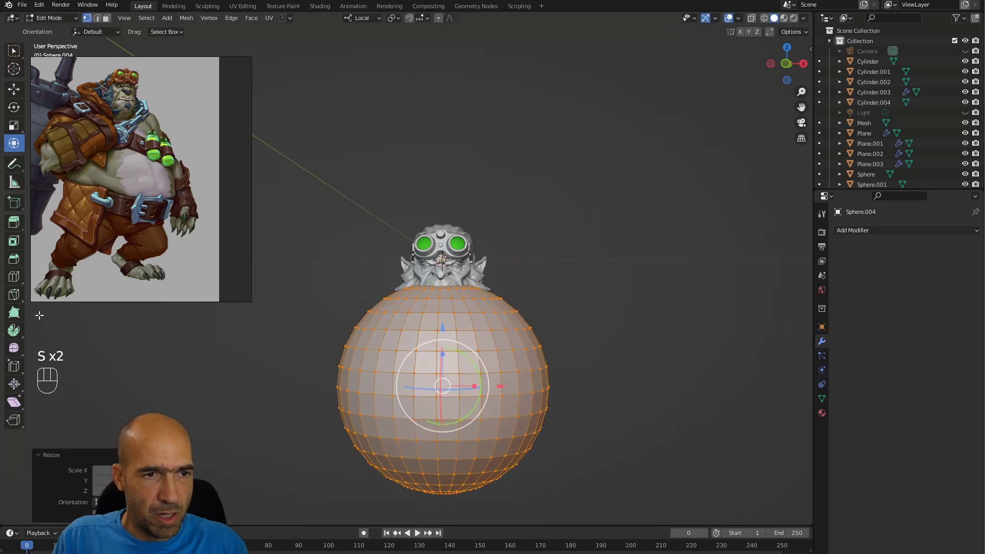
# Stretch the sphere vertically into an egg-shaped torso and shift it front to back under the head
pyautogui.moveTo(443, 352); pyautogui.dragTo(434, 380)
pyautogui.keyDown('alt'); pyautogui.moveTo(636, 385); pyautogui.dragTo(604, 371, button='middle'); pyautogui.keyUp('alt')
pyautogui.moveTo(494, 408); pyautogui.dragTo(529, 407)
pyautogui.keyDown('alt'); pyautogui.moveTo(556, 376); pyautogui.dragTo(674, 380, button='middle'); pyautogui.keyUp('alt')
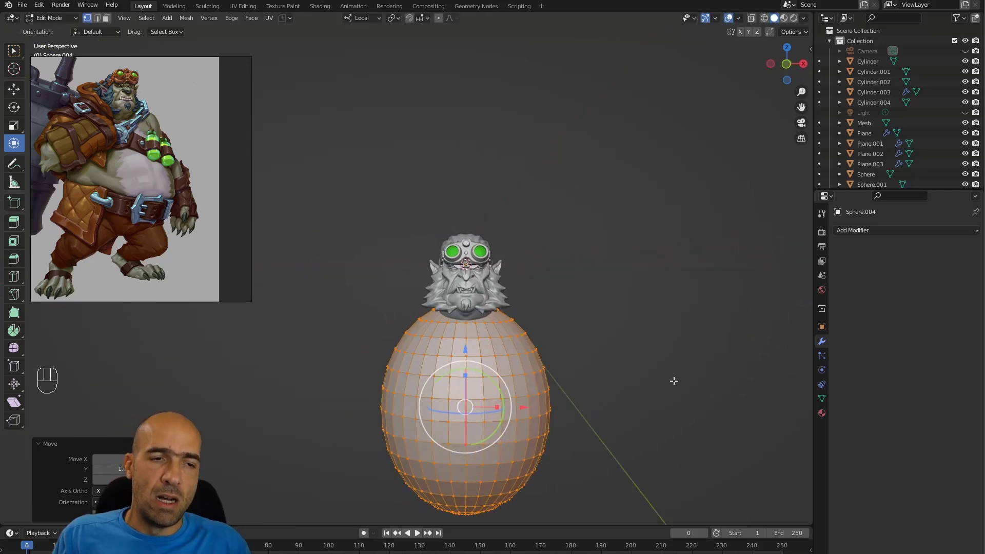
pyautogui.keyDown('alt'); pyautogui.moveTo(672, 380); pyautogui.dragTo(681, 347, button='middle'); pyautogui.keyUp('alt')
pyautogui.keyDown('alt'); pyautogui.moveTo(647, 362); pyautogui.dragTo(584, 363, button='middle'); pyautogui.keyUp('alt')
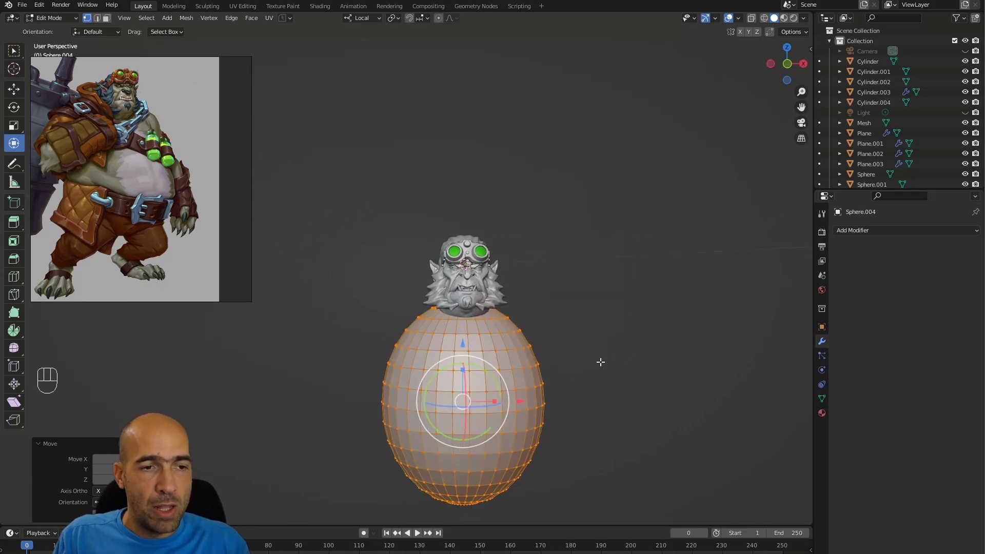
# Switch the egg-shaped torso to Sculpt Mode and enable symmetry across the X axis
pyautogui.hotkey('ctrl', 'Tab')
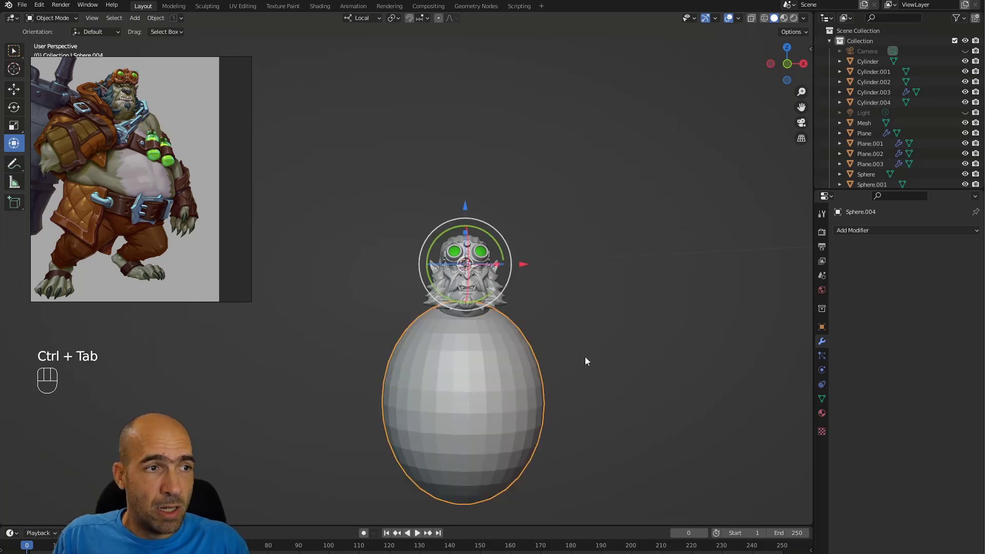
pyautogui.hotkey('ctrl', 'Tab')
pyautogui.keyDown('alt'); pyautogui.moveTo(633, 380); pyautogui.dragTo(622, 374, button='middle'); pyautogui.keyUp('alt')
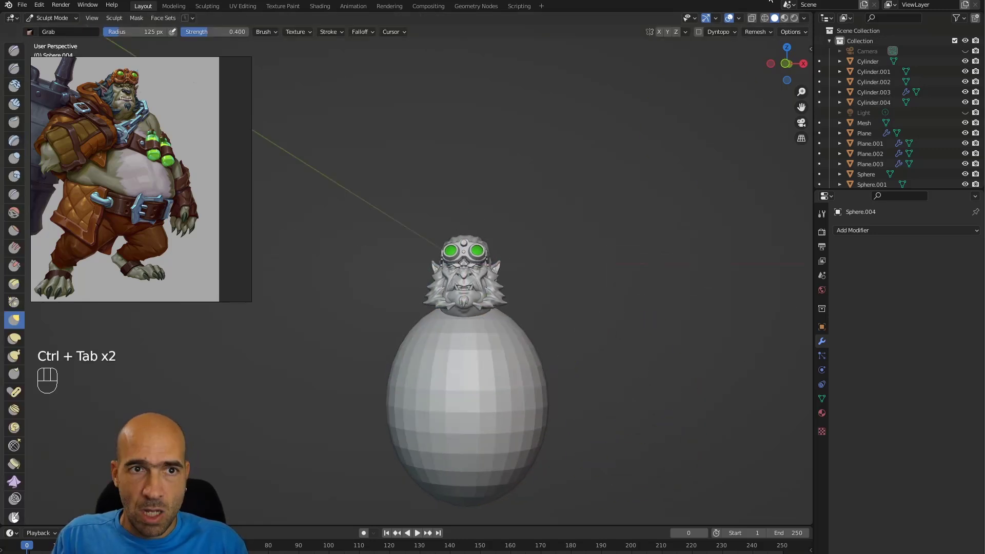
pyautogui.keyDown('alt'); pyautogui.keyDown('shift'); pyautogui.moveTo(712, 120); pyautogui.dragTo(748, 135, button='middle'); pyautogui.keyUp('shift'); pyautogui.keyUp('alt')
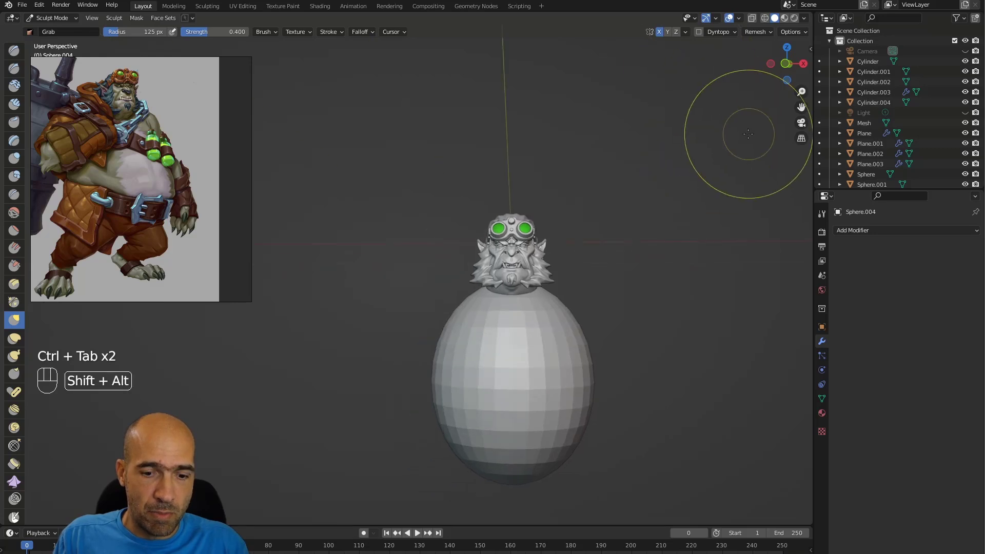
pyautogui.press('n')
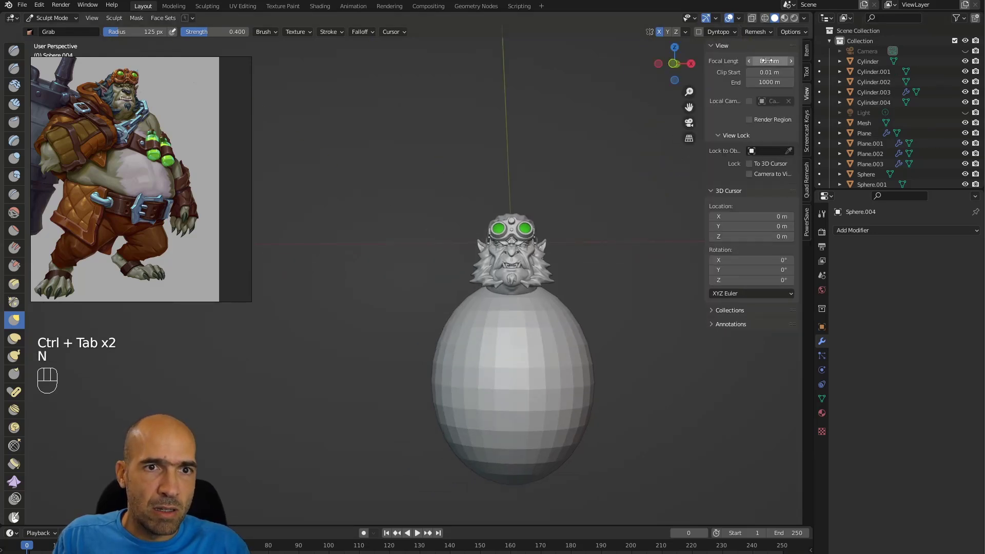
pyautogui.press('n')
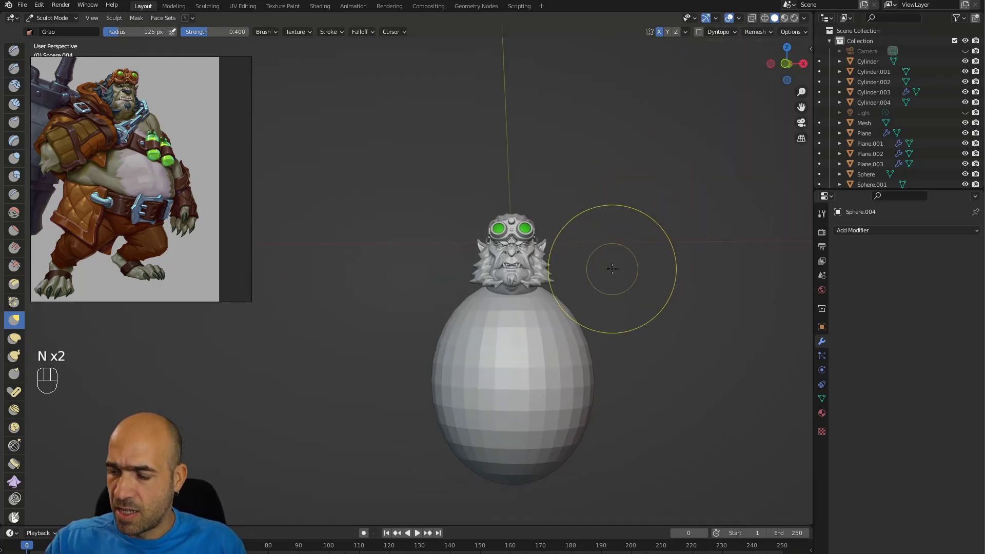
# Reshape the torso's side profile with the Grab brush at 170 px, flattening the back and slimming the upper chest
pyautogui.press(']')
pyautogui.press(']')
pyautogui.press(']')
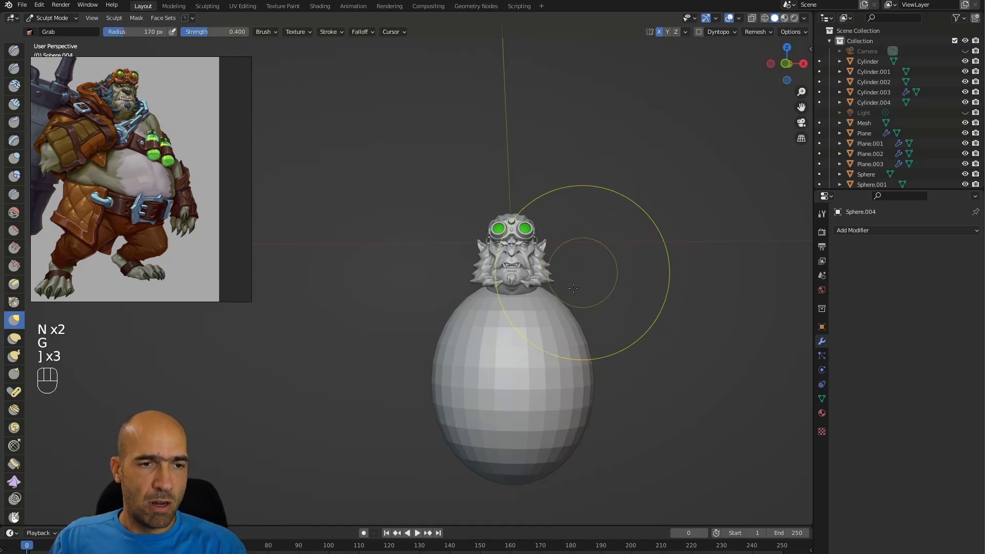
pyautogui.keyDown('alt'); pyautogui.moveTo(561, 308); pyautogui.dragTo(560, 308, button='middle'); pyautogui.keyUp('alt')
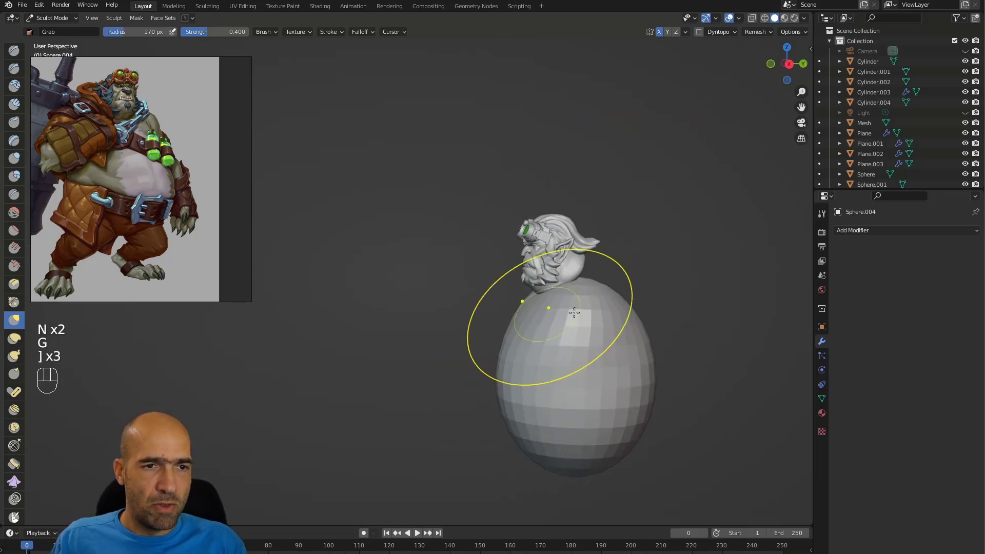
pyautogui.moveTo(662, 324)
pyautogui.keyDown('alt'); pyautogui.mouseDown(button='middle')
pyautogui.moveTo(659, 347)
pyautogui.moveTo(658, 328)
pyautogui.moveTo(647, 353)
pyautogui.mouseUp(button='middle'); pyautogui.keyUp('alt')
pyautogui.keyDown('alt'); pyautogui.moveTo(648, 353); pyautogui.dragTo(629, 356, button='middle'); pyautogui.keyUp('alt')
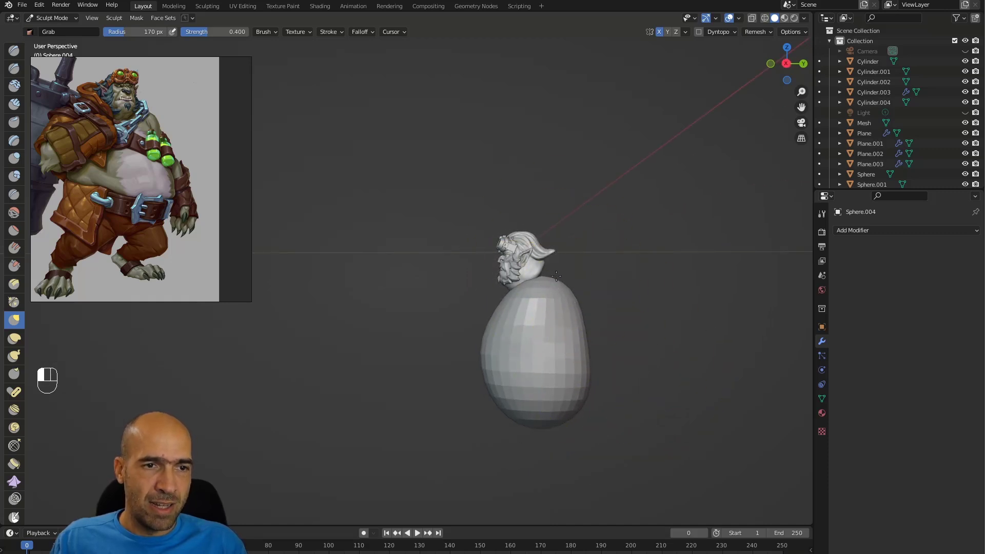
pyautogui.moveTo(552, 243)
pyautogui.keyDown('ctrl'); pyautogui.keyDown('alt'); pyautogui.mouseDown()
pyautogui.moveTo(583, 235)
pyautogui.moveTo(552, 265)
pyautogui.mouseUp(); pyautogui.keyUp('alt'); pyautogui.keyUp('ctrl')
pyautogui.moveTo(618, 286)
pyautogui.keyDown('alt'); pyautogui.mouseDown()
pyautogui.moveTo(589, 279)
pyautogui.moveTo(613, 303)
pyautogui.moveTo(599, 286)
pyautogui.moveTo(640, 288)
pyautogui.moveTo(559, 329)
pyautogui.mouseUp(); pyautogui.keyUp('alt')
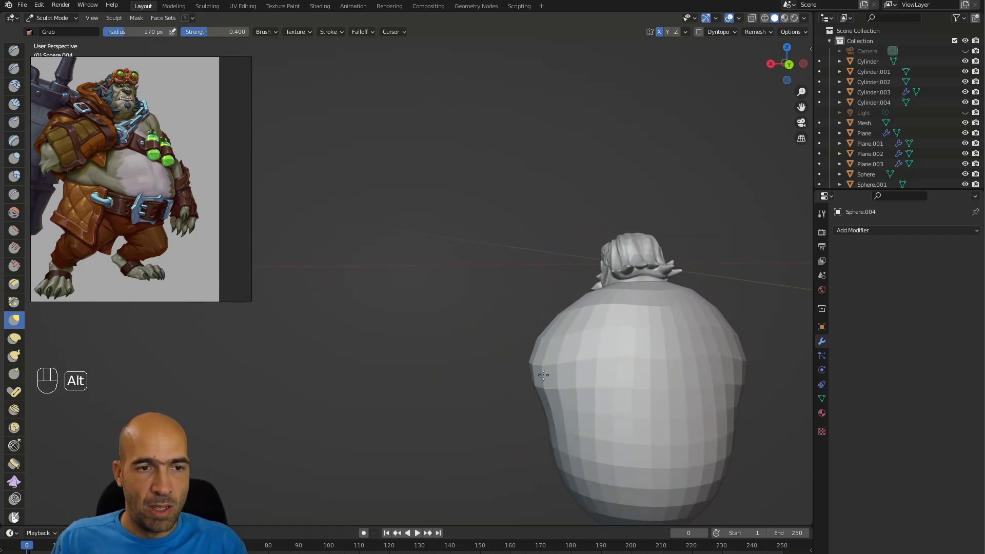
# Pull the shoulders outward and shape the upper back with the Grab brush
pyautogui.keyDown('alt'); pyautogui.moveTo(479, 369); pyautogui.dragTo(581, 369); pyautogui.keyUp('alt')
pyautogui.moveTo(563, 322); pyautogui.dragTo(564, 319)
pyautogui.keyDown('alt'); pyautogui.moveTo(534, 329); pyautogui.dragTo(630, 335); pyautogui.keyUp('alt')
pyautogui.moveTo(630, 334)
pyautogui.keyDown('alt'); pyautogui.keyDown('shift'); pyautogui.mouseDown()
pyautogui.moveTo(634, 312)
pyautogui.moveTo(594, 292)
pyautogui.mouseUp(); pyautogui.keyUp('shift'); pyautogui.keyUp('alt')
pyautogui.moveTo(648, 361); pyautogui.dragTo(665, 367)
pyautogui.keyDown('alt'); pyautogui.keyDown('shift'); pyautogui.moveTo(686, 334); pyautogui.dragTo(665, 283); pyautogui.keyUp('shift'); pyautogui.keyUp('alt')
pyautogui.keyDown('alt'); pyautogui.moveTo(639, 267); pyautogui.dragTo(670, 262); pyautogui.keyUp('alt')
pyautogui.moveTo(557, 270)
pyautogui.keyDown('ctrl'); pyautogui.keyDown('alt'); pyautogui.mouseDown()
pyautogui.moveTo(594, 341)
pyautogui.moveTo(464, 386)
pyautogui.mouseUp(); pyautogui.keyUp('alt'); pyautogui.keyUp('ctrl')
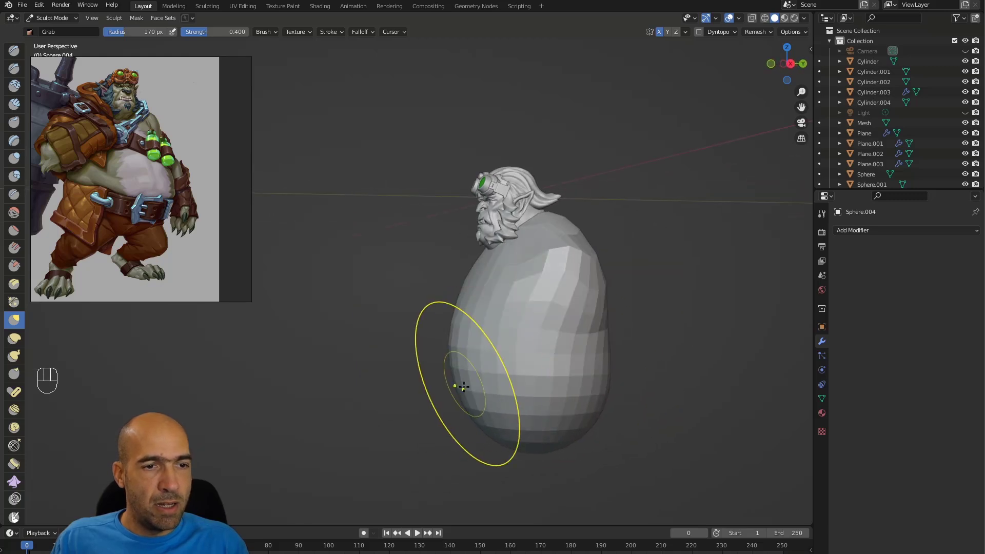
# Push the belly forward and reshape the torso's lower end with the Grab brush enlarged to 231 px
pyautogui.moveTo(478, 306)
pyautogui.keyDown('alt'); pyautogui.mouseDown()
pyautogui.moveTo(488, 294)
pyautogui.moveTo(462, 308)
pyautogui.moveTo(385, 314)
pyautogui.moveTo(336, 287)
pyautogui.mouseUp(); pyautogui.keyUp('alt')
pyautogui.press('1')
pyautogui.moveTo(585, 302)
pyautogui.keyDown('alt'); pyautogui.mouseDown()
pyautogui.moveTo(498, 292)
pyautogui.moveTo(500, 329)
pyautogui.mouseUp(); pyautogui.keyUp('alt')
pyautogui.moveTo(500, 328)
pyautogui.keyDown('alt'); pyautogui.mouseDown()
pyautogui.moveTo(467, 329)
pyautogui.moveTo(475, 347)
pyautogui.mouseUp(); pyautogui.keyUp('alt')
pyautogui.press('g')
pyautogui.press(']')
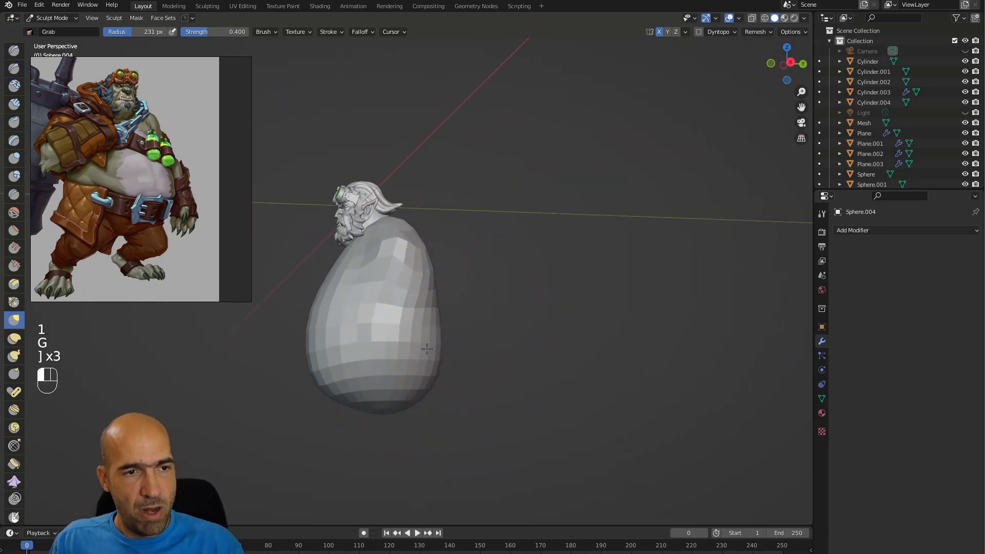
pyautogui.moveTo(455, 337)
pyautogui.keyDown('alt'); pyautogui.mouseDown()
pyautogui.moveTo(312, 348)
pyautogui.moveTo(379, 411)
pyautogui.mouseUp(); pyautogui.keyUp('alt')
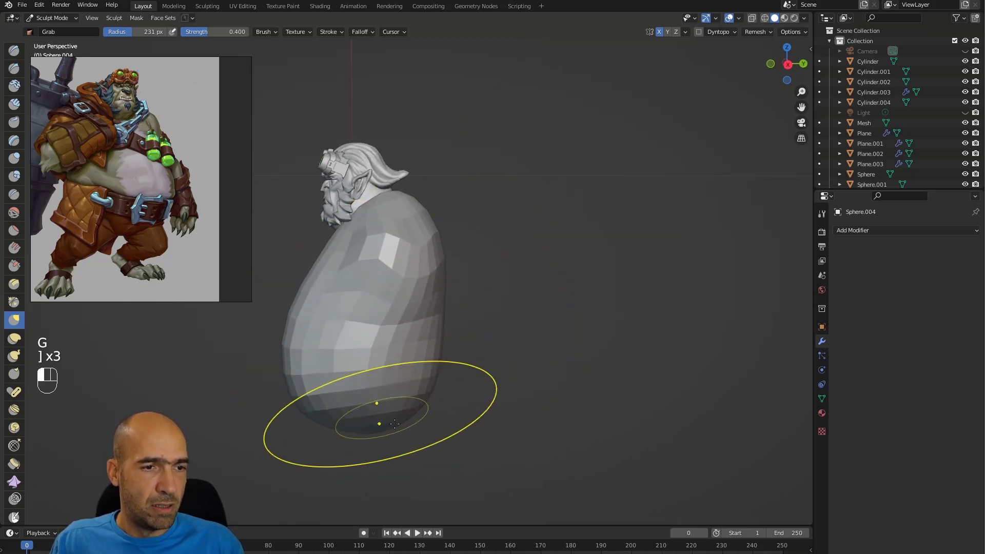
# Refine the curve of the back, the flanks and the underside of the torso with the Grab brush
pyautogui.keyDown('alt'); pyautogui.moveTo(474, 383); pyautogui.dragTo(425, 367); pyautogui.keyUp('alt')
pyautogui.keyDown('ctrl'); pyautogui.keyDown('alt'); pyautogui.moveTo(426, 366); pyautogui.dragTo(482, 352); pyautogui.keyUp('alt'); pyautogui.keyUp('ctrl')
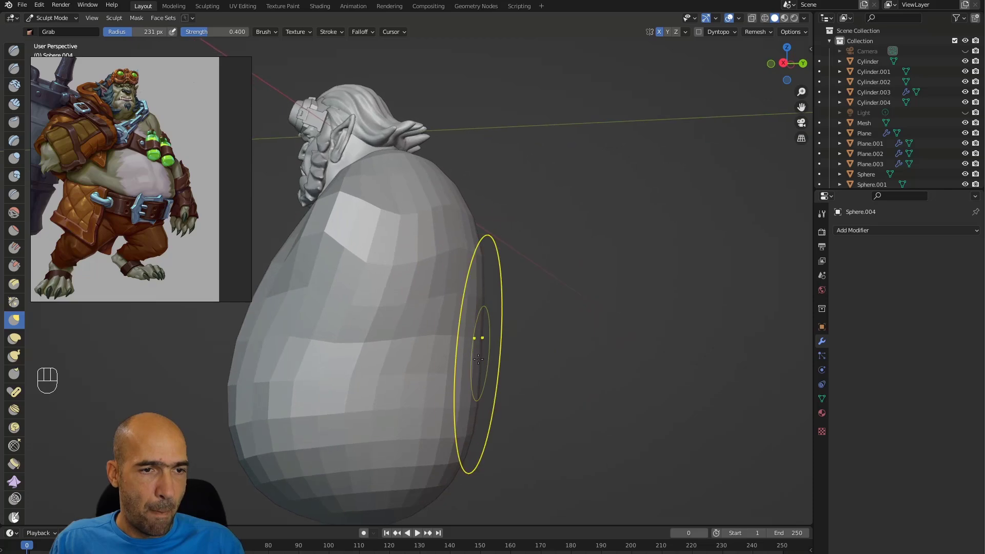
pyautogui.moveTo(469, 289); pyautogui.dragTo(477, 287)
pyautogui.keyDown('alt'); pyautogui.keyDown('shift'); pyautogui.moveTo(477, 286); pyautogui.dragTo(502, 302); pyautogui.keyUp('shift'); pyautogui.keyUp('alt')
pyautogui.keyDown('alt'); pyautogui.moveTo(483, 303); pyautogui.dragTo(504, 301); pyautogui.keyUp('alt')
pyautogui.moveTo(494, 318); pyautogui.dragTo(500, 369)
pyautogui.moveTo(477, 382)
pyautogui.keyDown('alt'); pyautogui.mouseDown()
pyautogui.moveTo(553, 390)
pyautogui.moveTo(528, 378)
pyautogui.moveTo(472, 406)
pyautogui.moveTo(505, 392)
pyautogui.mouseUp(); pyautogui.keyUp('alt')
pyautogui.moveTo(519, 425)
pyautogui.keyDown('alt'); pyautogui.keyDown('shift'); pyautogui.mouseDown()
pyautogui.moveTo(542, 365)
pyautogui.moveTo(539, 385)
pyautogui.mouseUp(); pyautogui.keyUp('shift'); pyautogui.keyUp('alt')
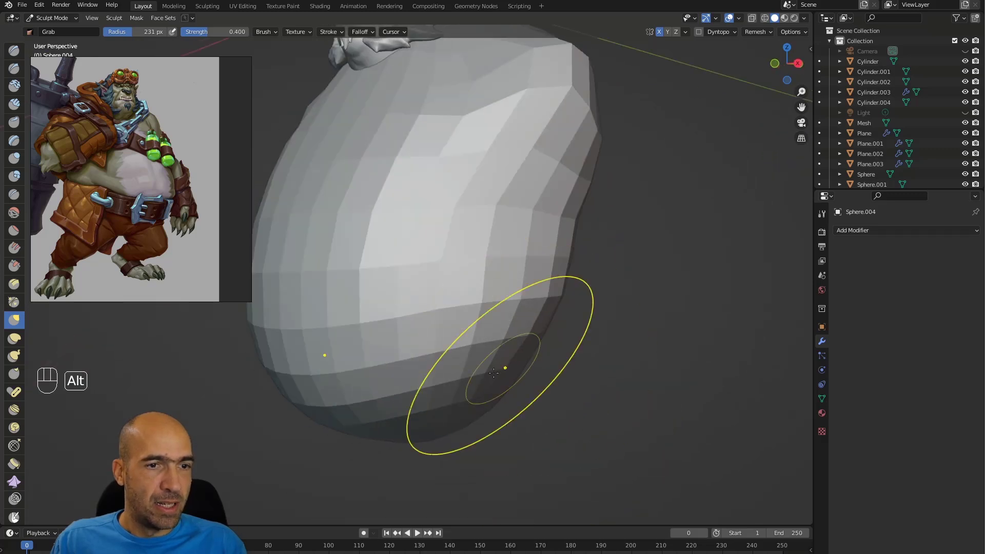
pyautogui.moveTo(452, 413)
pyautogui.keyDown('alt'); pyautogui.mouseDown()
pyautogui.moveTo(561, 388)
pyautogui.moveTo(479, 338)
pyautogui.mouseUp(); pyautogui.keyUp('alt')
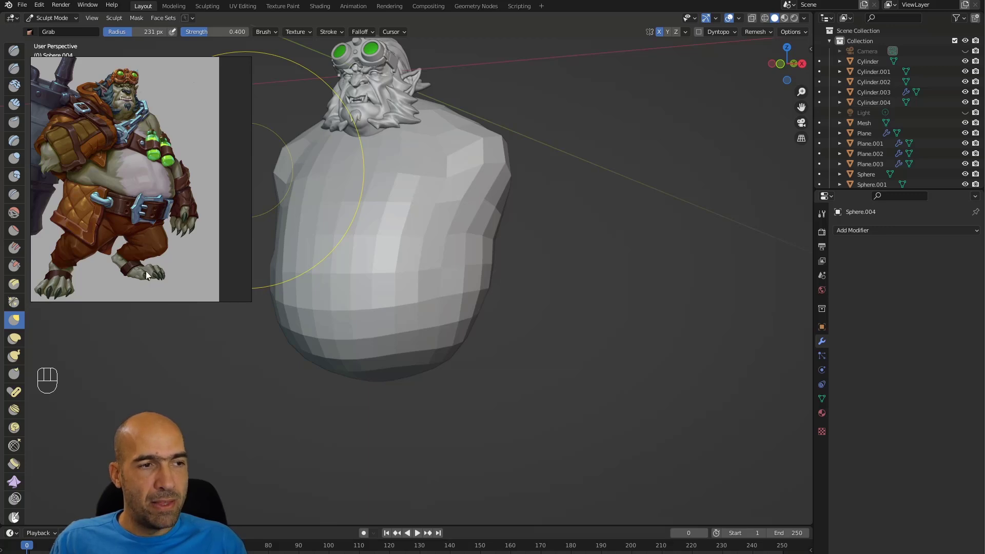
# Adjust the torso's shoulder, flank and lower belly contours with the Grab brush at 284 px
pyautogui.moveTo(449, 246)
pyautogui.keyDown('alt'); pyautogui.mouseDown(button='middle')
pyautogui.moveTo(535, 251)
pyautogui.moveTo(524, 246)
pyautogui.moveTo(566, 274)
pyautogui.moveTo(546, 242)
pyautogui.mouseUp(button='middle'); pyautogui.keyUp('alt')
pyautogui.press('g')
pyautogui.press(']')
pyautogui.press(']')
pyautogui.moveTo(527, 184)
pyautogui.mouseDown()
pyautogui.moveTo(543, 196)
pyautogui.moveTo(523, 233)
pyautogui.mouseUp()
pyautogui.moveTo(513, 296); pyautogui.dragTo(502, 301)
pyautogui.moveTo(503, 361)
pyautogui.mouseDown()
pyautogui.moveTo(498, 374)
pyautogui.moveTo(502, 308)
pyautogui.mouseUp()
pyautogui.keyDown('alt'); pyautogui.keyDown('shift'); pyautogui.moveTo(562, 184); pyautogui.dragTo(641, 271, button='middle'); pyautogui.keyUp('shift'); pyautogui.keyUp('alt')
# Remesh the torso and smooth its faceted surface
pyautogui.hotkey('ctrl', 'r')
pyautogui.keyDown('shift'); pyautogui.moveTo(644, 261); pyautogui.dragTo(571, 278); pyautogui.keyUp('shift')
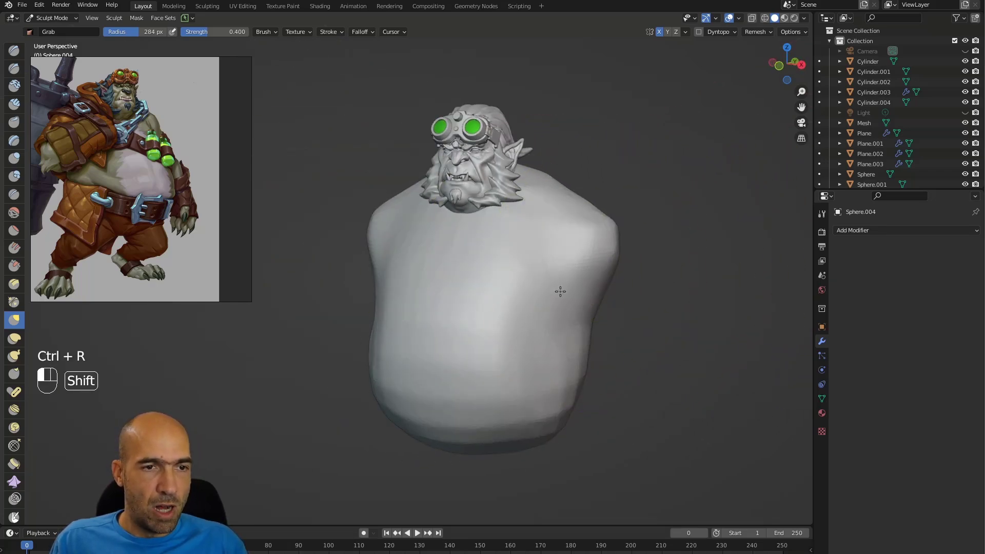
pyautogui.keyDown('alt'); pyautogui.moveTo(642, 290); pyautogui.dragTo(647, 302, button='middle'); pyautogui.keyUp('alt')
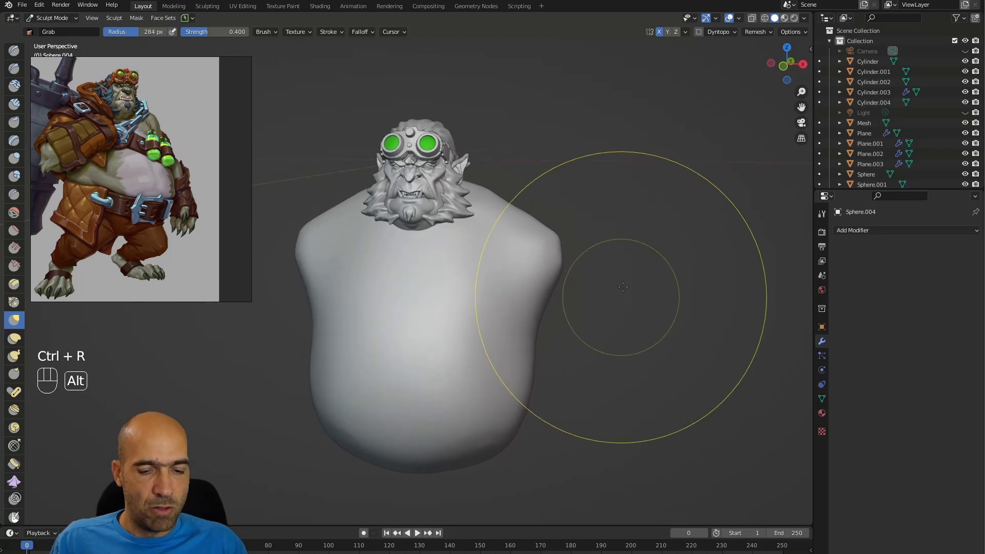
# Build up rounded shoulders with Clay Strips, then shape them with the Grab brush at 120 px, undoing the last stroke
pyautogui.press('2')
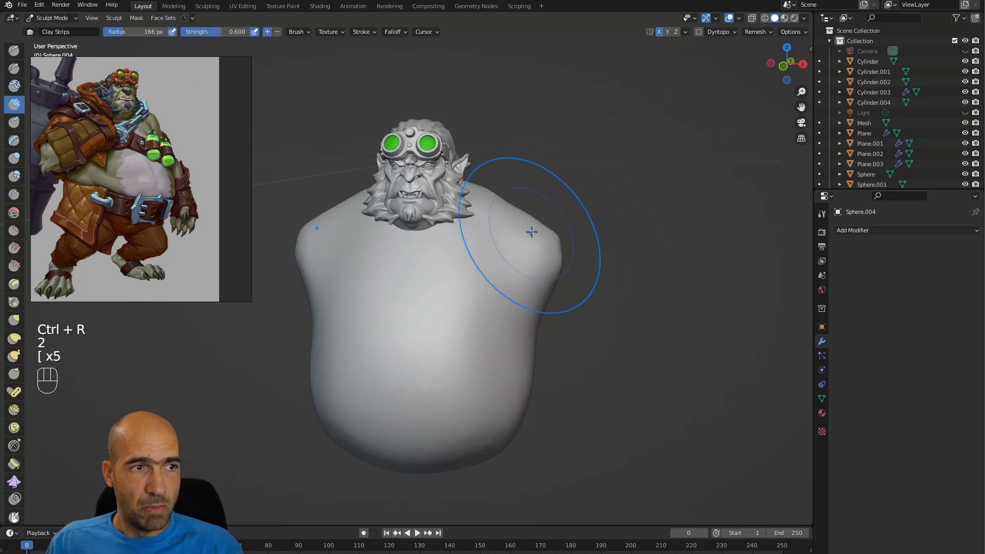
pyautogui.moveTo(540, 307)
pyautogui.keyDown('alt'); pyautogui.mouseDown(button='middle')
pyautogui.moveTo(534, 245)
pyautogui.moveTo(549, 239)
pyautogui.moveTo(561, 267)
pyautogui.mouseUp(button='middle'); pyautogui.keyUp('alt')
pyautogui.press('g')
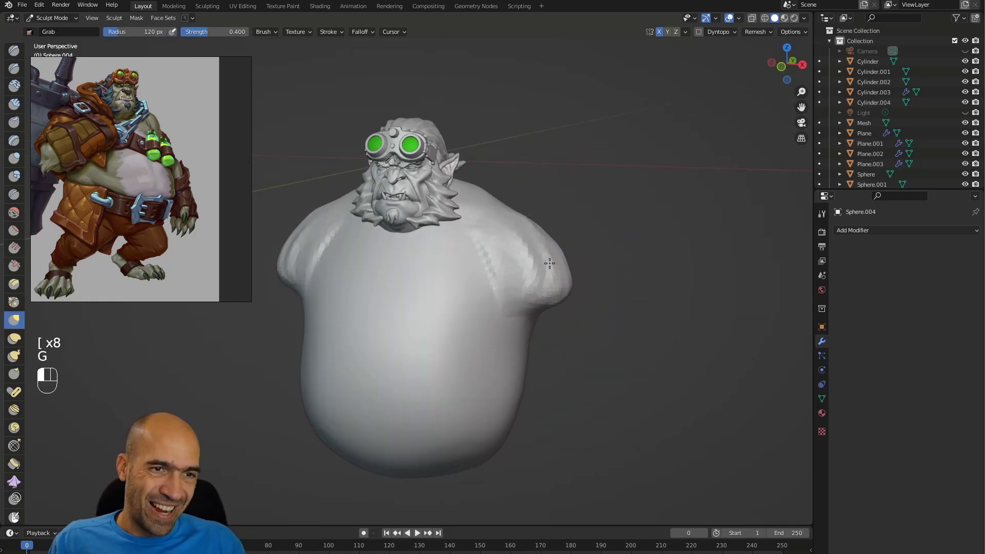
pyautogui.keyDown('alt'); pyautogui.moveTo(573, 239); pyautogui.dragTo(595, 232, button='middle'); pyautogui.keyUp('alt')
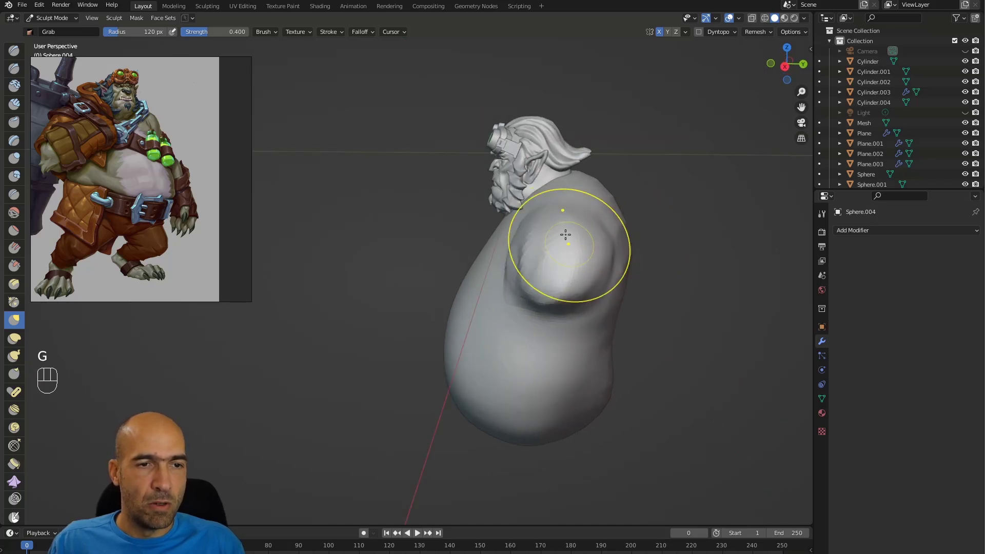
pyautogui.keyDown('alt'); pyautogui.moveTo(525, 251); pyautogui.dragTo(520, 285, button='middle'); pyautogui.keyUp('alt')
pyautogui.hotkey('ctrl', 'z')
# Block in the pectoral muscles with Clay Strips at 120 px and smooth the chest surface
pyautogui.press('2')
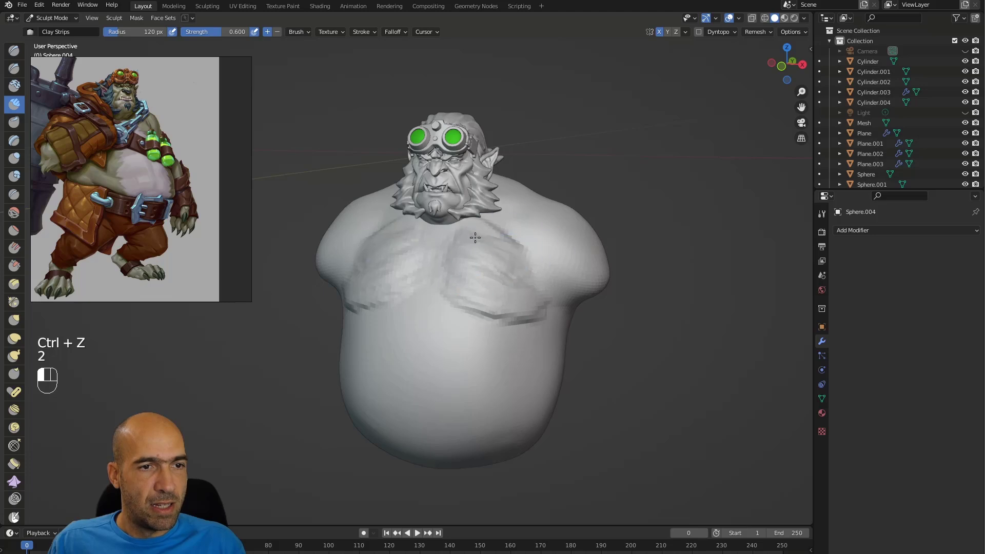
pyautogui.moveTo(534, 260)
pyautogui.keyDown('alt'); pyautogui.mouseDown(button='middle')
pyautogui.moveTo(580, 293)
pyautogui.moveTo(560, 290)
pyautogui.mouseUp(button='middle'); pyautogui.keyUp('alt')
pyautogui.press('1')
pyautogui.moveTo(551, 298)
pyautogui.keyDown('shift'); pyautogui.mouseDown()
pyautogui.moveTo(539, 293)
pyautogui.moveTo(548, 277)
pyautogui.moveTo(513, 279)
pyautogui.mouseUp(); pyautogui.keyUp('shift')
pyautogui.keyDown('alt'); pyautogui.moveTo(623, 301); pyautogui.dragTo(620, 317); pyautogui.keyUp('alt')
# Refine the pectorals' lower edge and their transition into the shoulders with the Grab brush
pyautogui.press('g')
pyautogui.moveTo(547, 311)
pyautogui.mouseDown()
pyautogui.moveTo(544, 300)
pyautogui.moveTo(513, 323)
pyautogui.mouseUp()
pyautogui.keyDown('alt'); pyautogui.moveTo(595, 312); pyautogui.dragTo(619, 303); pyautogui.keyUp('alt')
pyautogui.keyDown('alt'); pyautogui.moveTo(620, 304); pyautogui.dragTo(526, 318, button='middle'); pyautogui.keyUp('alt')
pyautogui.keyDown('alt'); pyautogui.moveTo(580, 303); pyautogui.dragTo(570, 295, button='middle'); pyautogui.keyUp('alt')
pyautogui.moveTo(543, 283); pyautogui.dragTo(522, 264)
pyautogui.moveTo(521, 257)
pyautogui.keyDown('alt'); pyautogui.mouseDown(button='middle')
pyautogui.moveTo(493, 272)
pyautogui.moveTo(438, 237)
pyautogui.mouseUp(button='middle'); pyautogui.keyUp('alt')
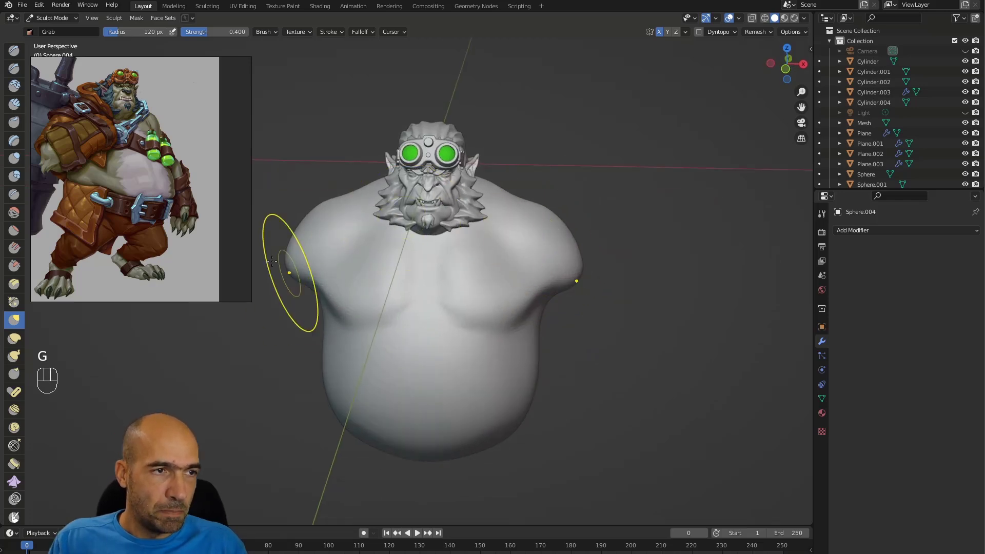
# Examine the body proportions in the front and back line drawings of the reference board
pyautogui.scroll(-5, 113, 210)
pyautogui.moveTo(117, 221); pyautogui.dragTo(186, 153, button='middle')
pyautogui.scroll(2, 185, 152)
pyautogui.scroll(3, 137, 252)
pyautogui.scroll(4, 113, 194)
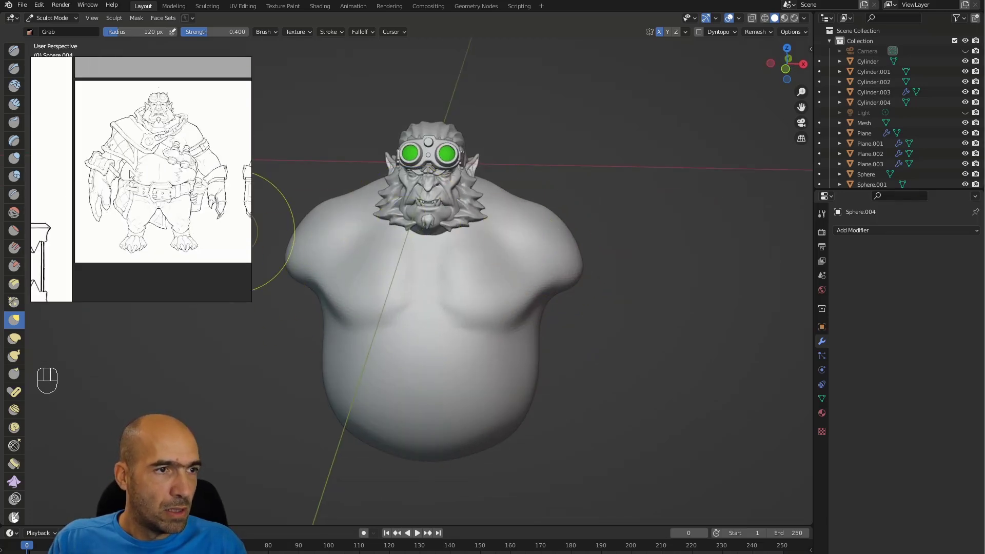
pyautogui.scroll(1, 188, 127)
pyautogui.scroll(-6, 189, 145)
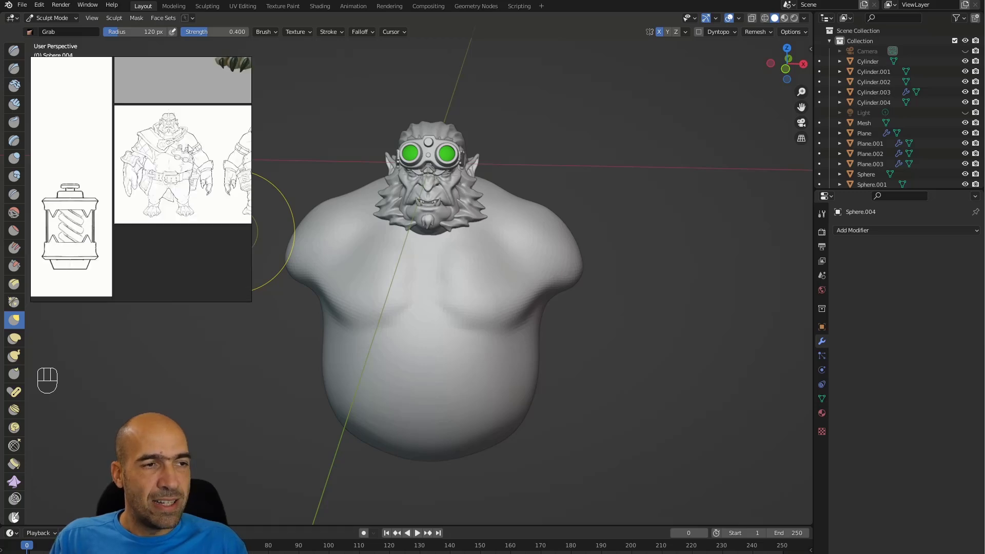
pyautogui.moveTo(189, 145)
pyautogui.mouseDown(button='middle')
pyautogui.moveTo(129, 193)
pyautogui.moveTo(94, 243)
pyautogui.mouseUp(button='middle')
pyautogui.scroll(2, 93, 276)
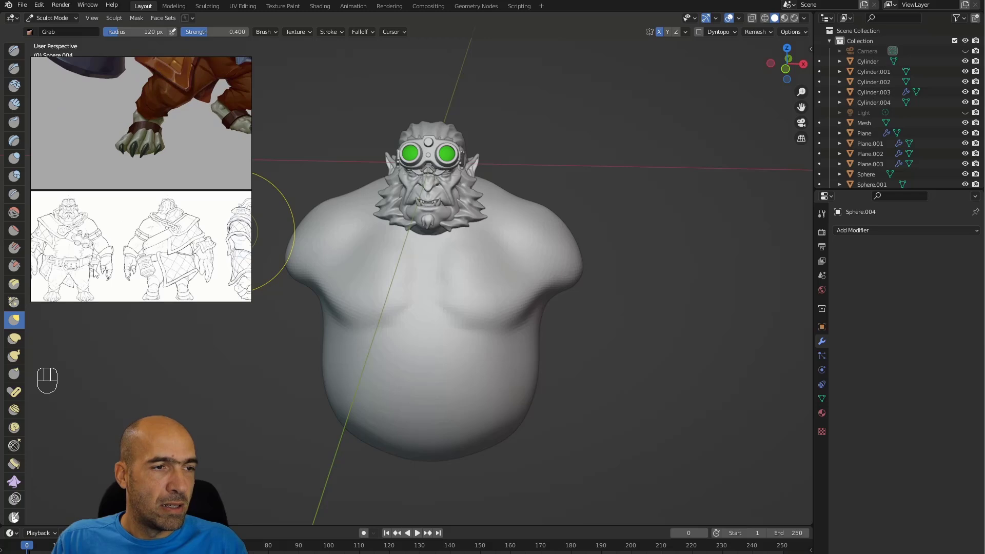
# Examine the body's posture and belly profile in the side-view line drawing
pyautogui.scroll(-2, 167, 184)
pyautogui.moveTo(167, 184)
pyautogui.mouseDown(button='middle')
pyautogui.moveTo(119, 230)
pyautogui.moveTo(134, 189)
pyautogui.moveTo(117, 182)
pyautogui.mouseUp(button='middle')
pyautogui.scroll(1, 158, 247)
pyautogui.scroll(2, 183, 255)
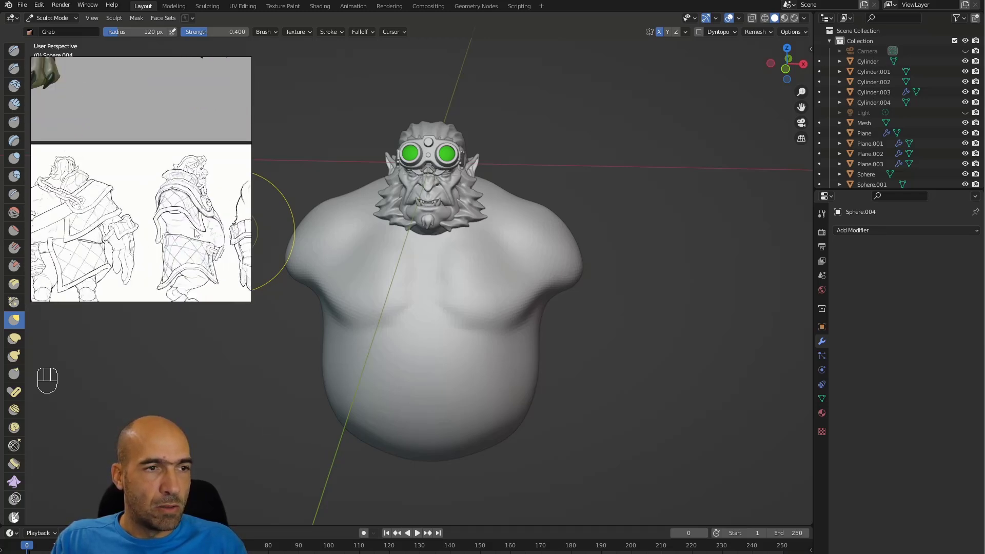
pyautogui.scroll(1, 195, 226)
pyautogui.moveTo(192, 189)
pyautogui.mouseDown(button='middle')
pyautogui.moveTo(178, 123)
pyautogui.moveTo(171, 143)
pyautogui.mouseUp(button='middle')
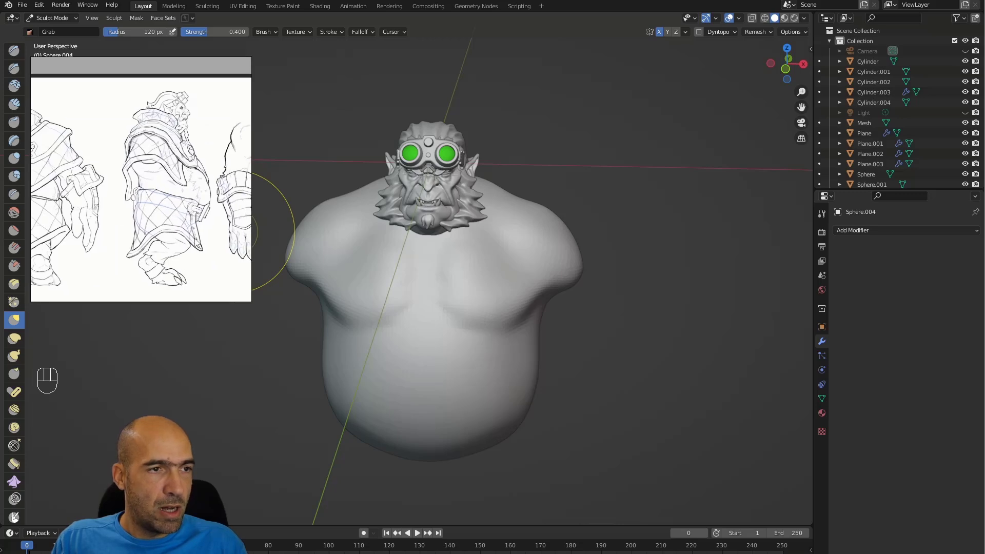
# Bring the full-body colour concept art back into view on the reference board
pyautogui.scroll(-2, 209, 208)
pyautogui.moveTo(106, 82); pyautogui.dragTo(168, 210, button='middle')
pyautogui.scroll(-2, 168, 211)
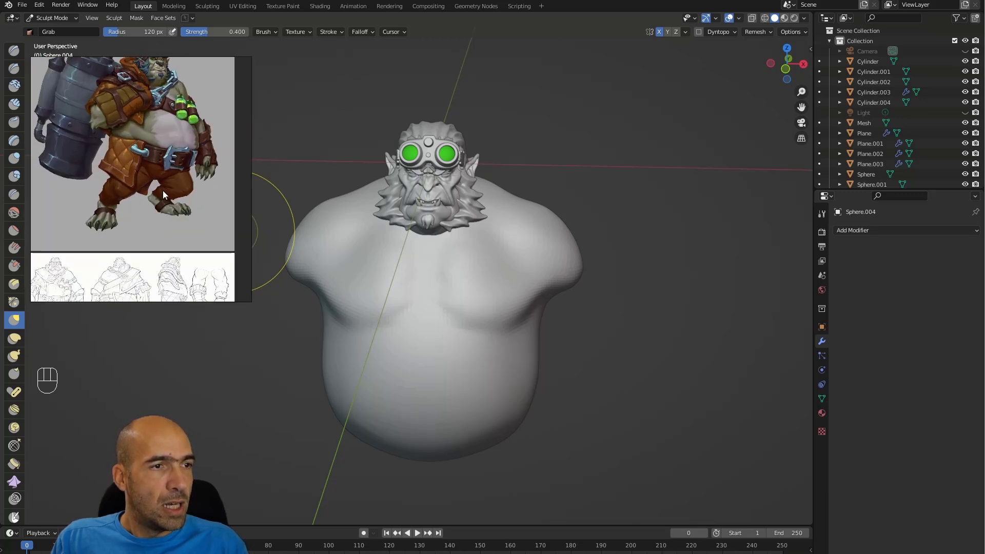
pyautogui.moveTo(169, 151); pyautogui.dragTo(170, 203, button='middle')
pyautogui.scroll(1, 170, 202)
pyautogui.scroll(2, 167, 196)
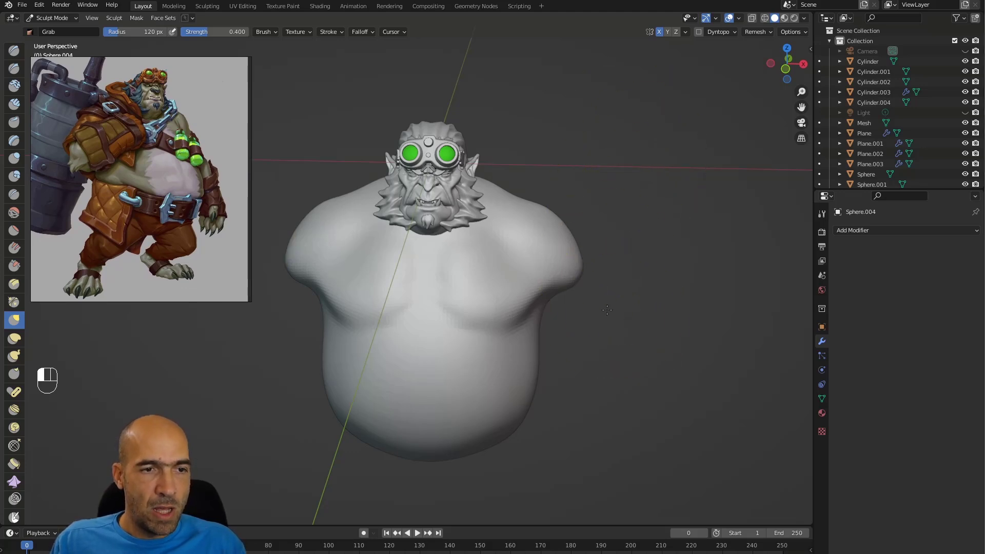
# Adjust the centre of the chest and the pectorals with the Grab brush
pyautogui.keyDown('alt'); pyautogui.moveTo(608, 316); pyautogui.dragTo(588, 298); pyautogui.keyUp('alt')
pyautogui.keyDown('alt'); pyautogui.moveTo(587, 297); pyautogui.dragTo(569, 299, button='middle'); pyautogui.keyUp('alt')
pyautogui.press('g')
pyautogui.moveTo(421, 302); pyautogui.dragTo(428, 280)
pyautogui.moveTo(519, 339); pyautogui.dragTo(511, 268, button='middle')
pyautogui.moveTo(521, 281)
pyautogui.keyDown('alt'); pyautogui.mouseDown()
pyautogui.moveTo(538, 268)
pyautogui.moveTo(525, 242)
pyautogui.mouseUp(); pyautogui.keyUp('alt')
pyautogui.keyDown('alt'); pyautogui.moveTo(577, 186); pyautogui.dragTo(581, 191); pyautogui.keyUp('alt')
# Sculpt the collarbone and the groove between chest and shoulder with the Draw Sharp brush
pyautogui.press('1')
pyautogui.moveTo(508, 201)
pyautogui.mouseDown()
pyautogui.moveTo(568, 214)
pyautogui.moveTo(639, 207)
pyautogui.mouseUp()
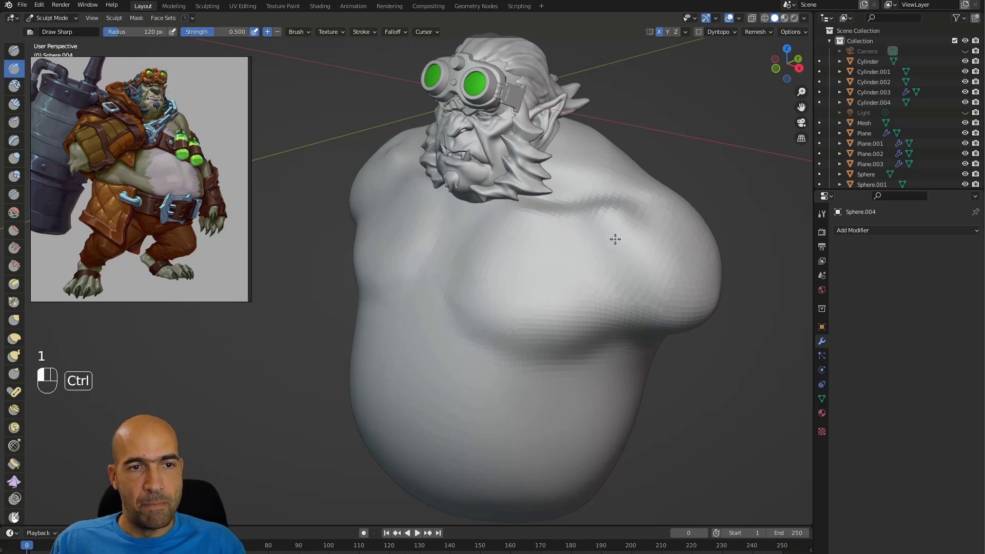
pyautogui.moveTo(660, 220); pyautogui.dragTo(676, 190, button='middle')
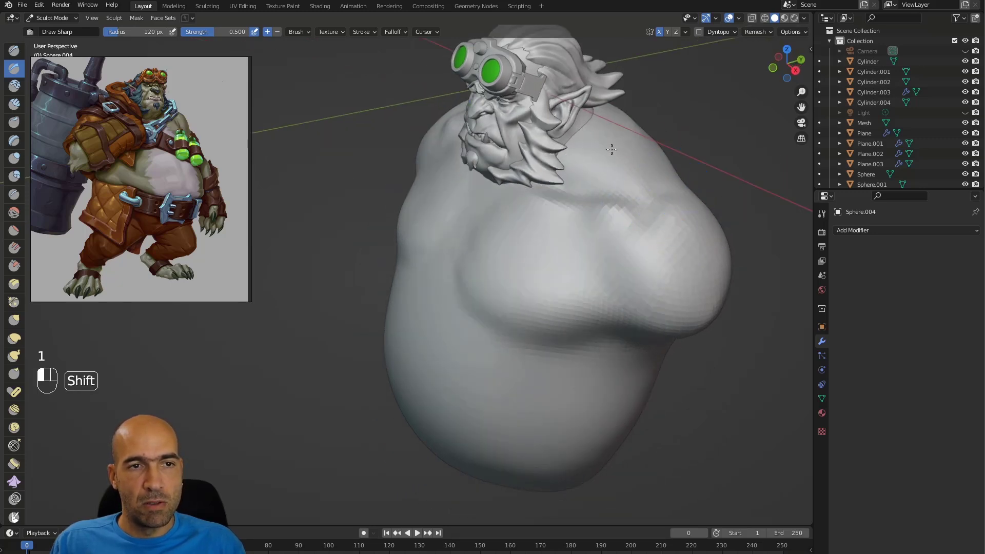
# Refine the shoulders with the Grab brush and smooth the faceted surface of the lower back
pyautogui.press('g')
pyautogui.moveTo(666, 134)
pyautogui.keyDown('alt'); pyautogui.mouseDown()
pyautogui.moveTo(635, 136)
pyautogui.moveTo(660, 121)
pyautogui.mouseUp(); pyautogui.keyUp('alt')
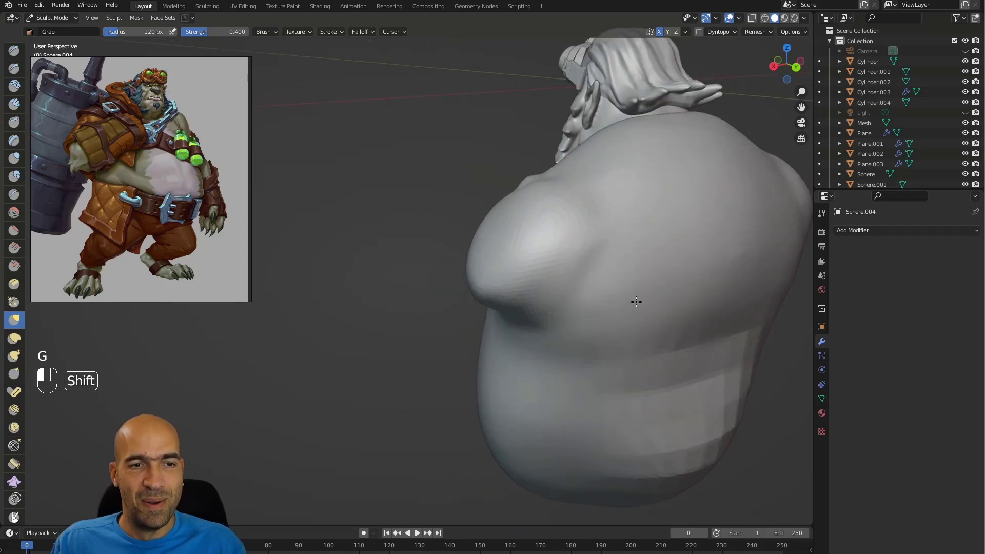
pyautogui.keyDown('alt'); pyautogui.moveTo(694, 385); pyautogui.dragTo(598, 198); pyautogui.keyUp('alt')
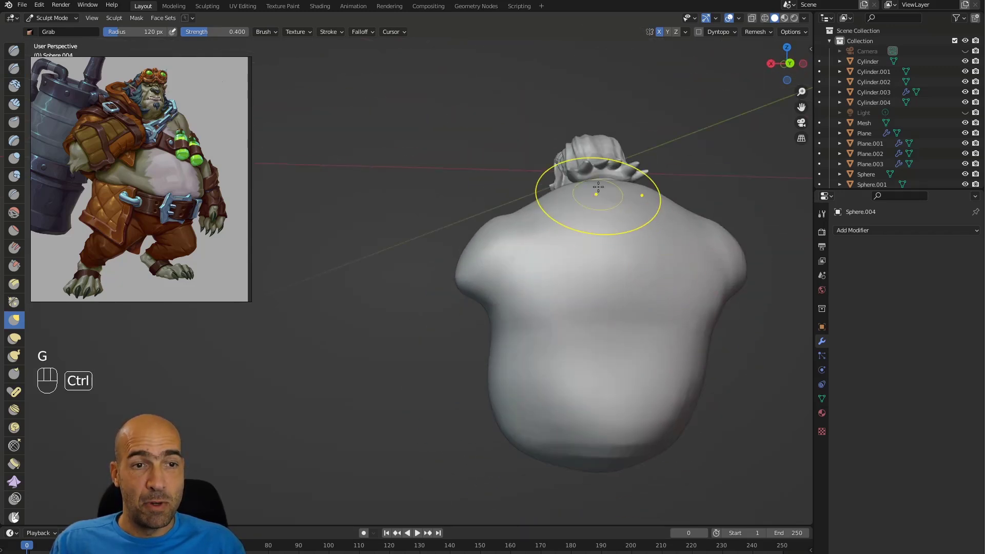
# Undo the last strokes, then carve the spine groove and diagonal lower-back folds with Draw Sharp and smooth them
pyautogui.hotkey('ctrl', 'z')
pyautogui.press('1')
pyautogui.hotkey('ctrl', 'z')
pyautogui.press('1')
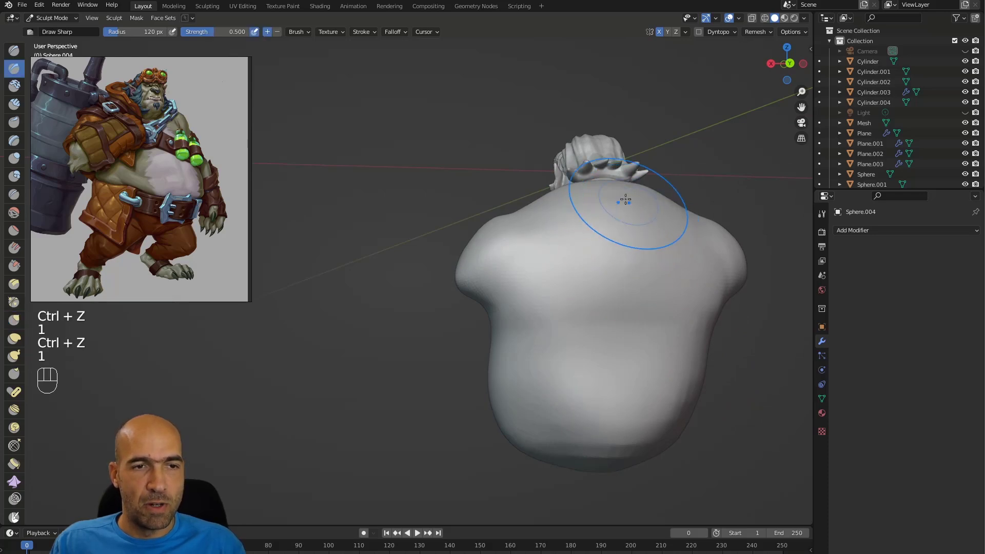
pyautogui.moveTo(618, 248)
pyautogui.keyDown('ctrl'); pyautogui.mouseDown()
pyautogui.moveTo(630, 328)
pyautogui.moveTo(613, 428)
pyautogui.mouseUp(); pyautogui.keyUp('ctrl')
pyautogui.keyDown('ctrl'); pyautogui.moveTo(619, 340); pyautogui.dragTo(536, 403); pyautogui.keyUp('ctrl')
pyautogui.moveTo(610, 336)
pyautogui.keyDown('ctrl'); pyautogui.mouseDown()
pyautogui.moveTo(530, 403)
pyautogui.moveTo(519, 398)
pyautogui.mouseUp(); pyautogui.keyUp('ctrl')
pyautogui.keyDown('shift'); pyautogui.moveTo(589, 373); pyautogui.dragTo(609, 409); pyautogui.keyUp('shift')
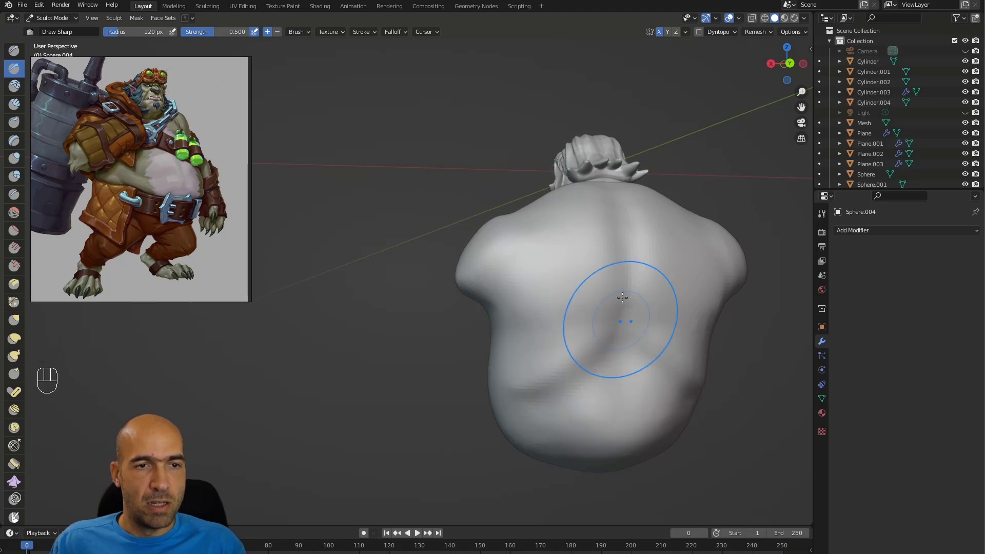
# Build up the upper back behind the shoulder with the Clay Strips brush and smooth the strokes
pyautogui.moveTo(528, 273)
pyautogui.mouseDown(button='middle')
pyautogui.moveTo(541, 264)
pyautogui.moveTo(544, 312)
pyautogui.mouseUp(button='middle')
pyautogui.press('2')
pyautogui.moveTo(544, 312)
pyautogui.mouseDown()
pyautogui.moveTo(519, 334)
pyautogui.moveTo(544, 349)
pyautogui.moveTo(529, 323)
pyautogui.mouseUp()
pyautogui.moveTo(559, 255)
pyautogui.mouseDown()
pyautogui.moveTo(564, 349)
pyautogui.moveTo(571, 237)
pyautogui.moveTo(567, 290)
pyautogui.moveTo(579, 324)
pyautogui.mouseUp()
pyautogui.moveTo(554, 241)
pyautogui.keyDown('shift'); pyautogui.mouseDown()
pyautogui.moveTo(534, 251)
pyautogui.moveTo(609, 277)
pyautogui.moveTo(526, 347)
pyautogui.moveTo(616, 330)
pyautogui.moveTo(611, 295)
pyautogui.mouseUp(); pyautogui.keyUp('shift')
# Deepen the crease beneath the shoulder with Draw Sharp and adjust the chest shape with the Grab brush
pyautogui.hotkey('ctrl', '1')
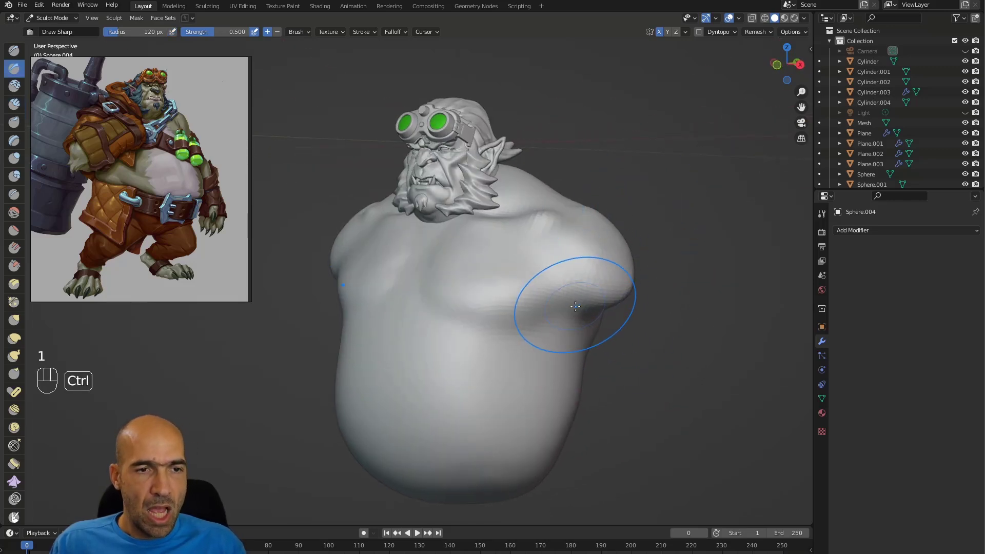
pyautogui.moveTo(561, 249); pyautogui.dragTo(529, 229)
pyautogui.moveTo(554, 272)
pyautogui.keyDown('alt'); pyautogui.mouseDown()
pyautogui.moveTo(593, 220)
pyautogui.moveTo(535, 248)
pyautogui.mouseUp(); pyautogui.keyUp('alt')
pyautogui.press('g')
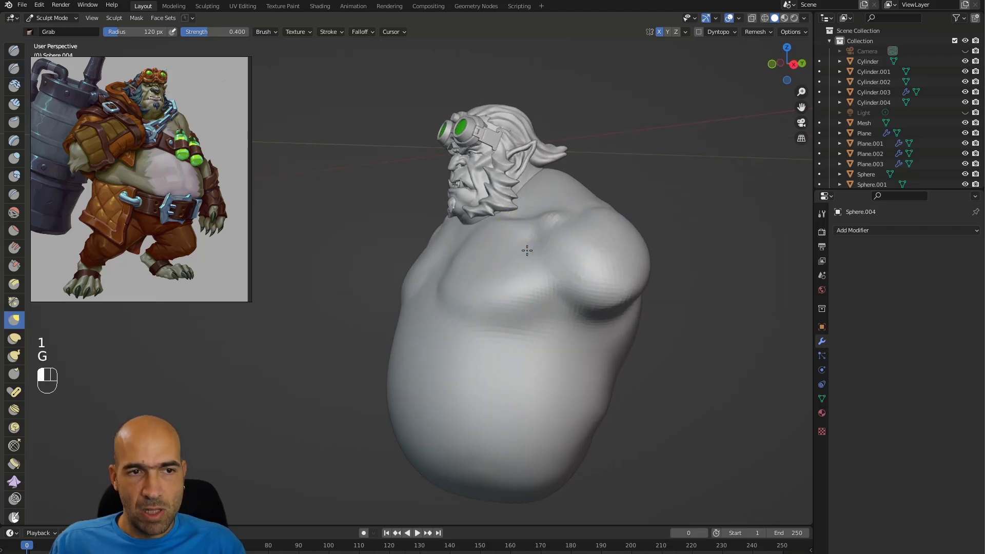
pyautogui.moveTo(533, 298); pyautogui.dragTo(518, 271, button='middle')
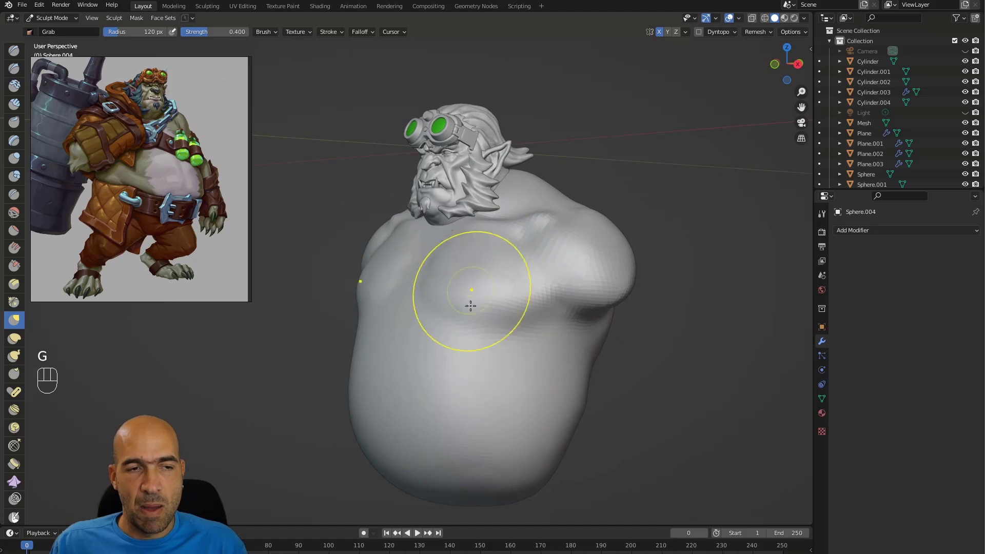
pyautogui.moveTo(578, 339)
pyautogui.keyDown('ctrl'); pyautogui.keyDown('alt'); pyautogui.mouseDown()
pyautogui.moveTo(544, 331)
pyautogui.moveTo(505, 283)
pyautogui.mouseUp(); pyautogui.keyUp('alt'); pyautogui.keyUp('ctrl')
# Add volume across the pectorals with Clay Strips and smooth them into the shoulders
pyautogui.press('1')
pyautogui.press('2')
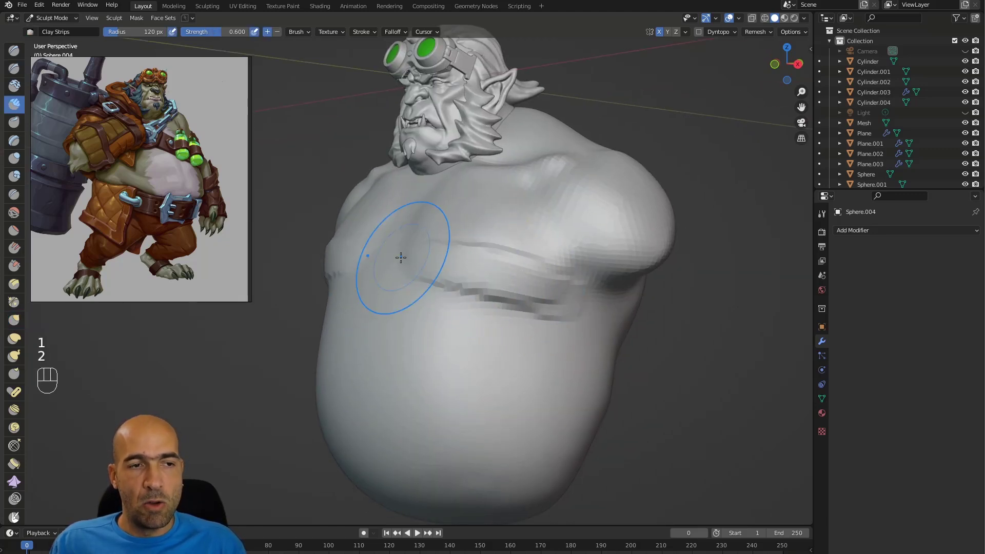
pyautogui.moveTo(423, 223)
pyautogui.keyDown('alt'); pyautogui.mouseDown()
pyautogui.moveTo(405, 185)
pyautogui.moveTo(429, 213)
pyautogui.moveTo(522, 226)
pyautogui.mouseUp(); pyautogui.keyUp('alt')
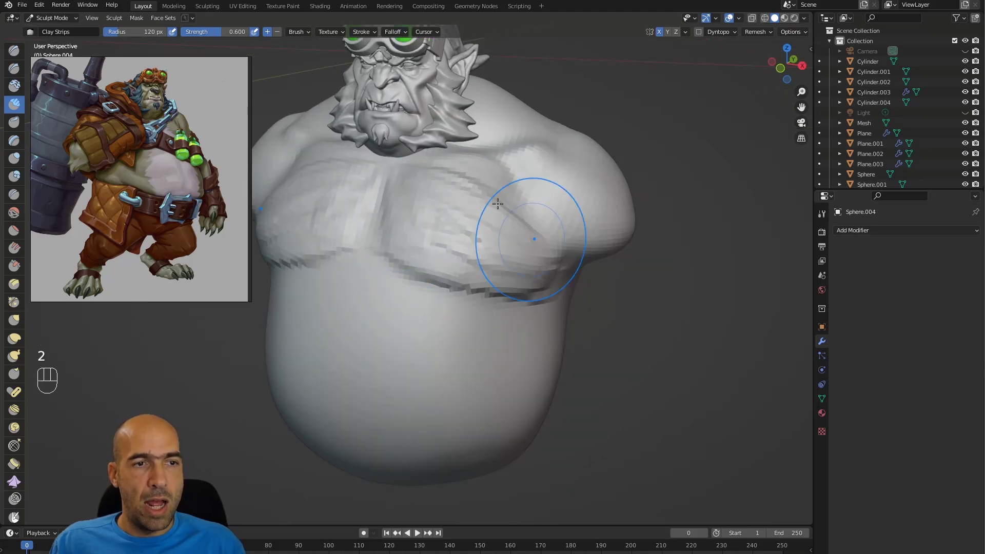
pyautogui.moveTo(559, 231); pyautogui.dragTo(475, 191, button='middle')
pyautogui.keyDown('shift'); pyautogui.moveTo(563, 263); pyautogui.dragTo(562, 269); pyautogui.keyUp('shift')
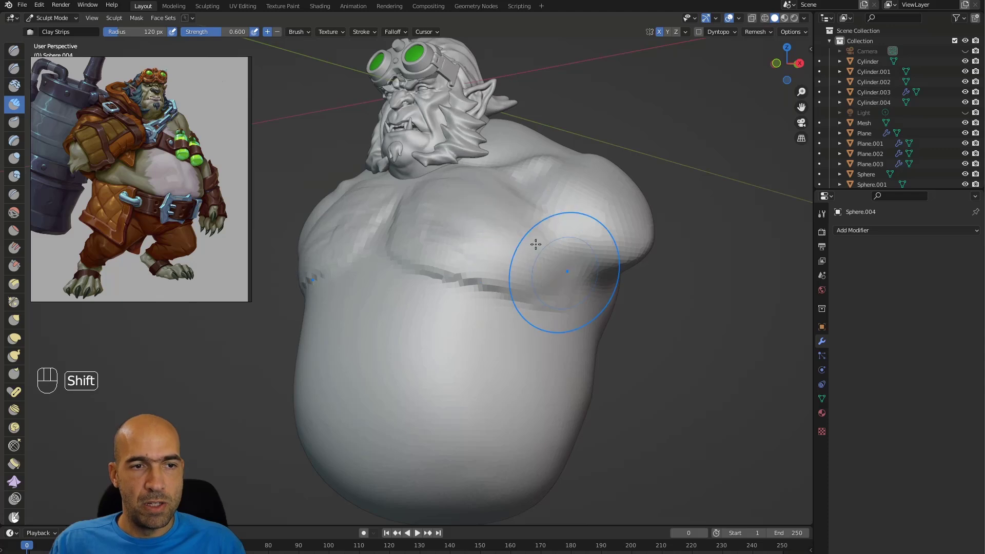
# Carve the crease under the pectorals with the Draw Sharp brush
pyautogui.press('1')
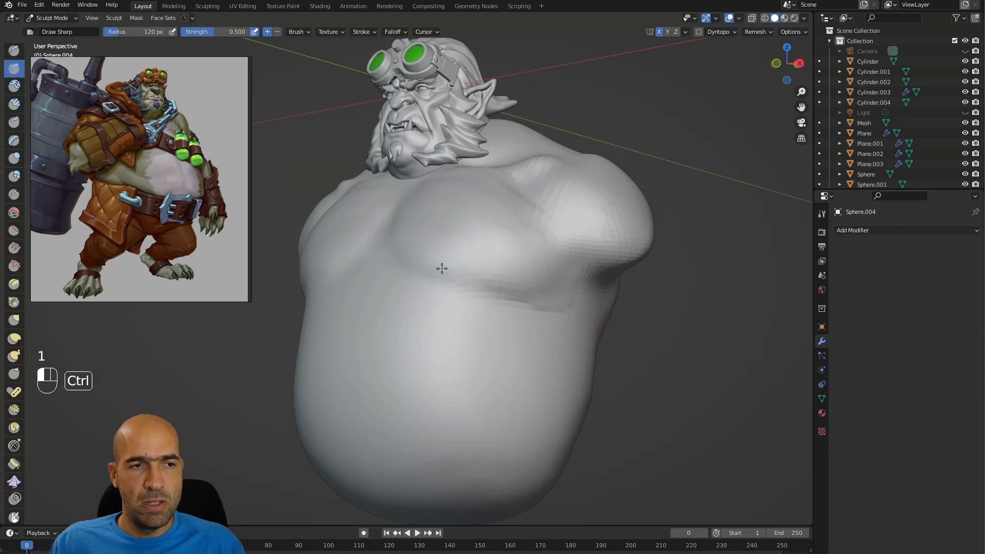
pyautogui.keyDown('ctrl'); pyautogui.moveTo(464, 291); pyautogui.dragTo(508, 323); pyautogui.keyUp('ctrl')
pyautogui.moveTo(508, 323)
pyautogui.mouseDown(button='middle')
pyautogui.moveTo(462, 347)
pyautogui.moveTo(417, 303)
pyautogui.mouseUp(button='middle')
# Build up the belly and both flanks with Clay Strips strokes
pyautogui.press('2')
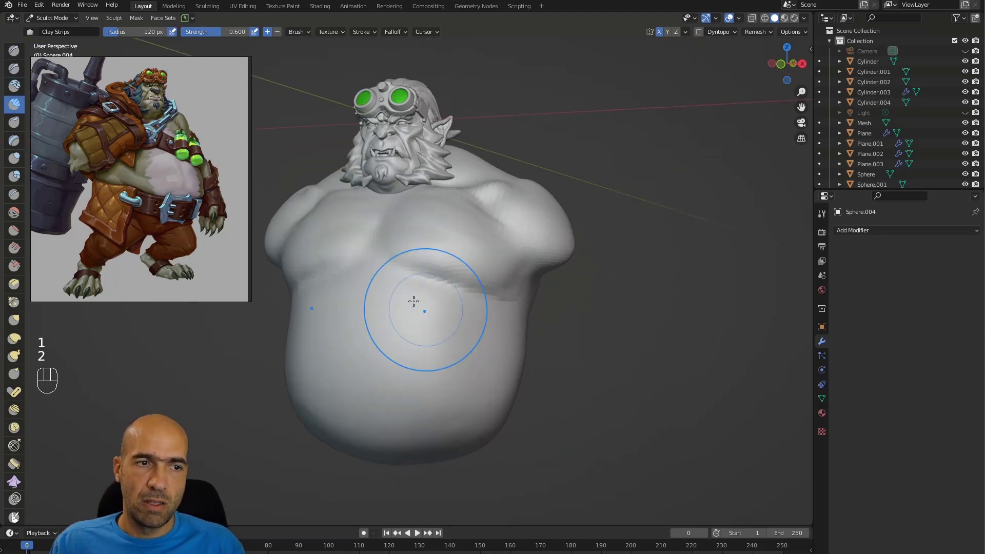
pyautogui.moveTo(406, 316)
pyautogui.mouseDown()
pyautogui.moveTo(369, 400)
pyautogui.moveTo(410, 277)
pyautogui.moveTo(392, 330)
pyautogui.moveTo(427, 377)
pyautogui.moveTo(308, 390)
pyautogui.moveTo(452, 420)
pyautogui.moveTo(418, 375)
pyautogui.moveTo(369, 400)
pyautogui.moveTo(369, 361)
pyautogui.mouseUp()
pyautogui.moveTo(403, 386)
pyautogui.mouseDown()
pyautogui.moveTo(431, 426)
pyautogui.moveTo(472, 411)
pyautogui.moveTo(464, 303)
pyautogui.moveTo(334, 400)
pyautogui.moveTo(411, 430)
pyautogui.moveTo(351, 355)
pyautogui.moveTo(457, 332)
pyautogui.moveTo(477, 392)
pyautogui.mouseUp()
pyautogui.moveTo(539, 395); pyautogui.dragTo(484, 369, button='middle')
pyautogui.moveTo(480, 331)
pyautogui.mouseDown()
pyautogui.moveTo(441, 444)
pyautogui.moveTo(535, 401)
pyautogui.mouseUp()
pyautogui.moveTo(571, 351)
pyautogui.mouseDown()
pyautogui.moveTo(564, 381)
pyautogui.moveTo(513, 372)
pyautogui.moveTo(496, 257)
pyautogui.moveTo(513, 284)
pyautogui.moveTo(566, 269)
pyautogui.moveTo(543, 244)
pyautogui.moveTo(584, 252)
pyautogui.mouseUp()
# Define the area between the lower pectorals and the upper belly with the Draw Sharp brush
pyautogui.press('1')
pyautogui.keyDown('alt'); pyautogui.moveTo(693, 250); pyautogui.dragTo(662, 246, button='middle'); pyautogui.keyUp('alt')
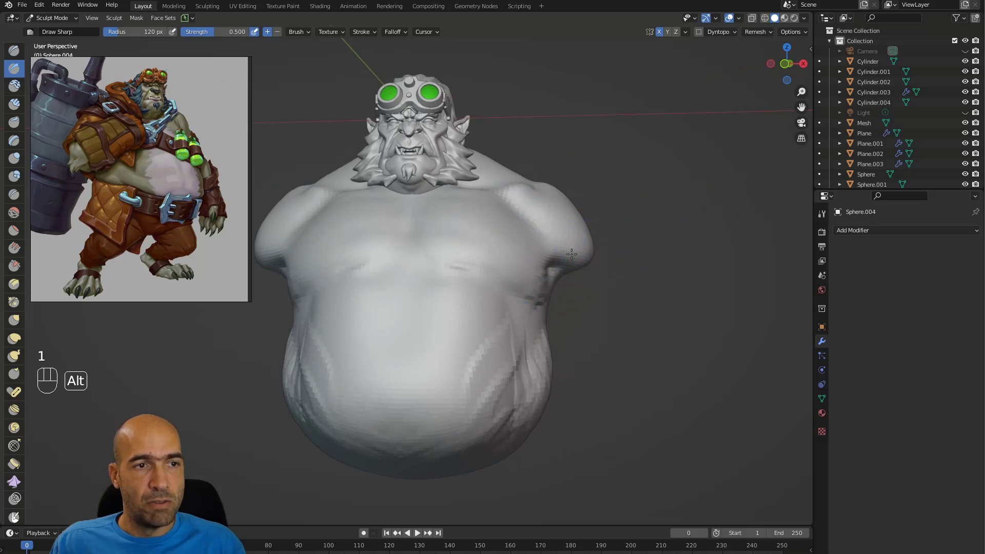
pyautogui.keyDown('alt'); pyautogui.moveTo(593, 251); pyautogui.dragTo(565, 249, button='middle'); pyautogui.keyUp('alt')
pyautogui.moveTo(426, 220); pyautogui.dragTo(478, 258)
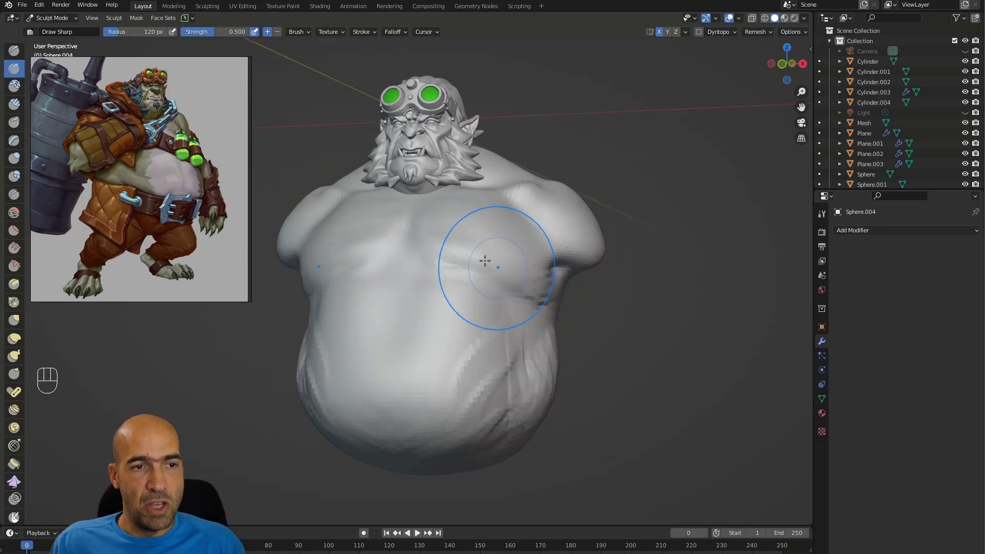
pyautogui.keyDown('alt'); pyautogui.moveTo(536, 281); pyautogui.dragTo(484, 242, button='middle'); pyautogui.keyUp('alt')
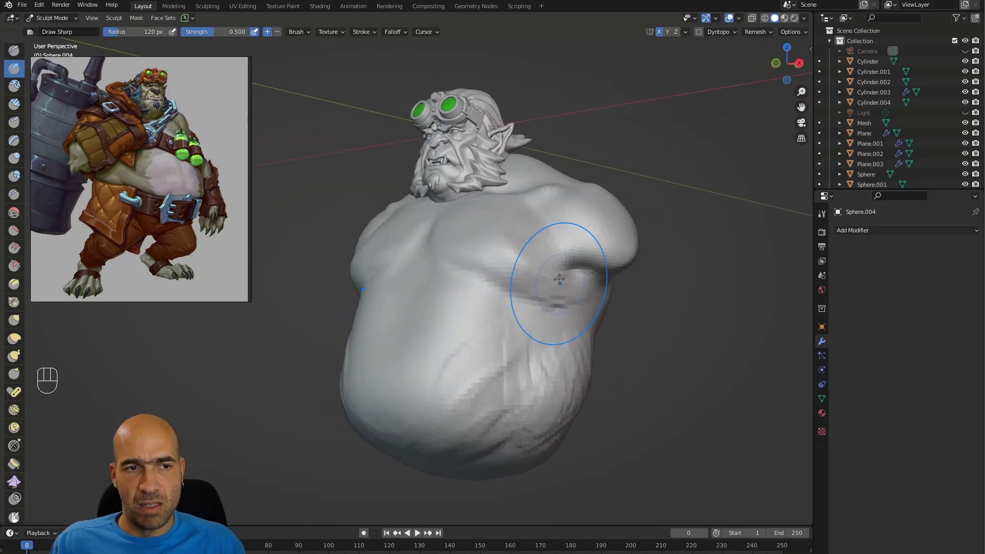
# Reduce the Draw Sharp radius to 78 px and sculpt the armpit fold and the outer pectoral edge
pyautogui.press('[')
pyautogui.press('[')
pyautogui.press('[')
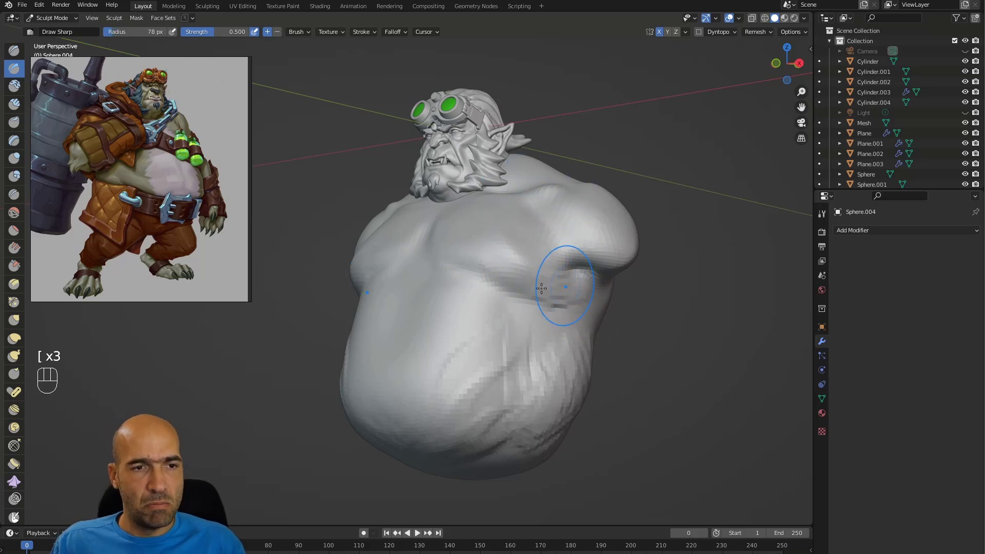
pyautogui.moveTo(568, 291); pyautogui.dragTo(497, 274)
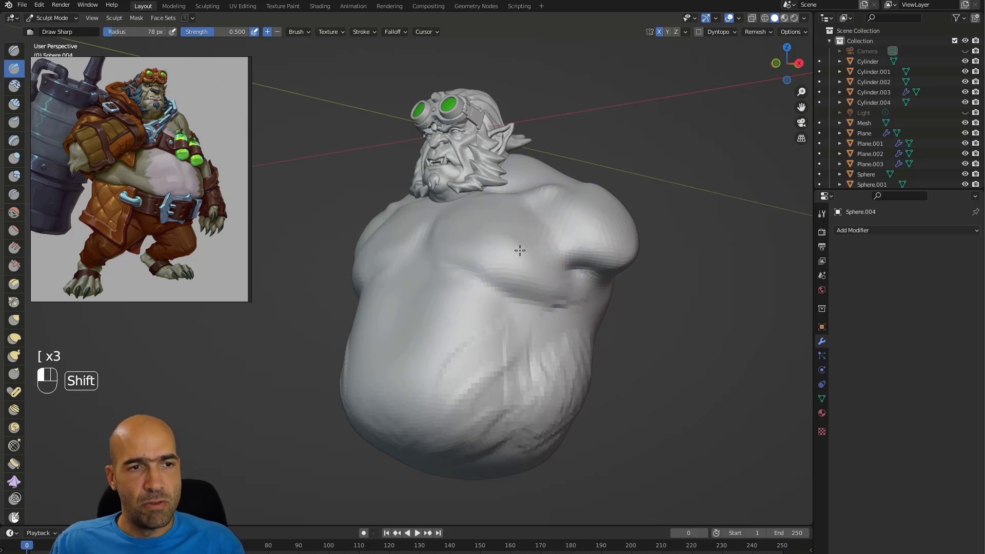
pyautogui.keyDown('alt'); pyautogui.moveTo(526, 215); pyautogui.dragTo(569, 262, button='middle'); pyautogui.keyUp('alt')
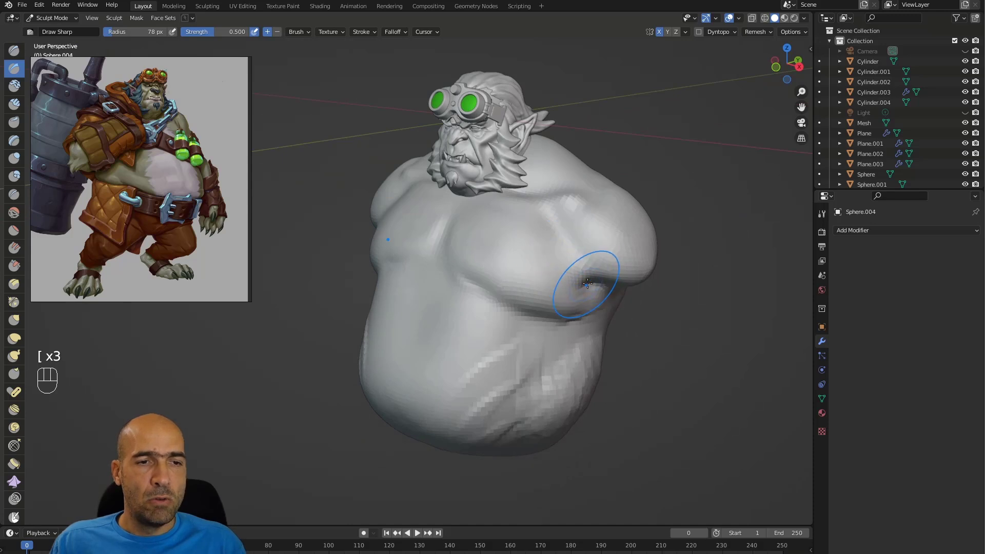
pyautogui.keyDown('alt'); pyautogui.moveTo(576, 279); pyautogui.dragTo(586, 272, button='middle'); pyautogui.keyUp('alt')
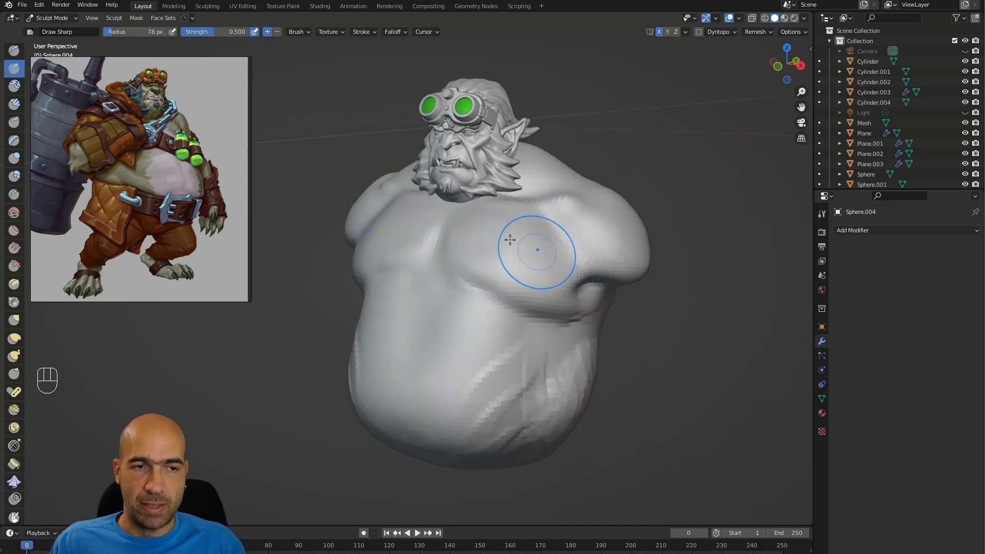
# Carve a centre groove from the sternum down the belly with Draw Sharp and smooth the lower belly and flanks
pyautogui.keyDown('ctrl'); pyautogui.moveTo(451, 271); pyautogui.dragTo(451, 275); pyautogui.keyUp('ctrl')
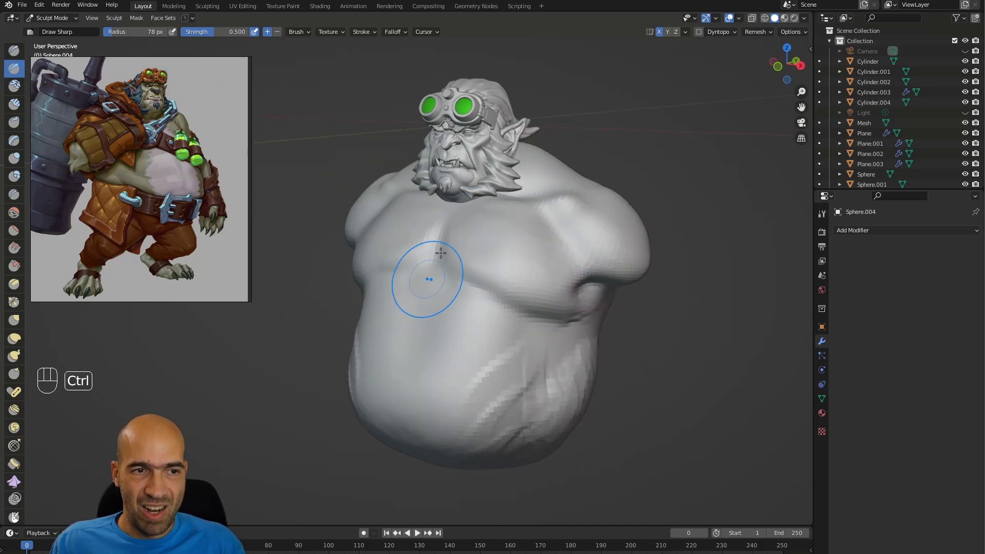
pyautogui.keyDown('ctrl'); pyautogui.moveTo(441, 239); pyautogui.dragTo(419, 294); pyautogui.keyUp('ctrl')
pyautogui.moveTo(423, 226); pyautogui.dragTo(435, 198, button='middle')
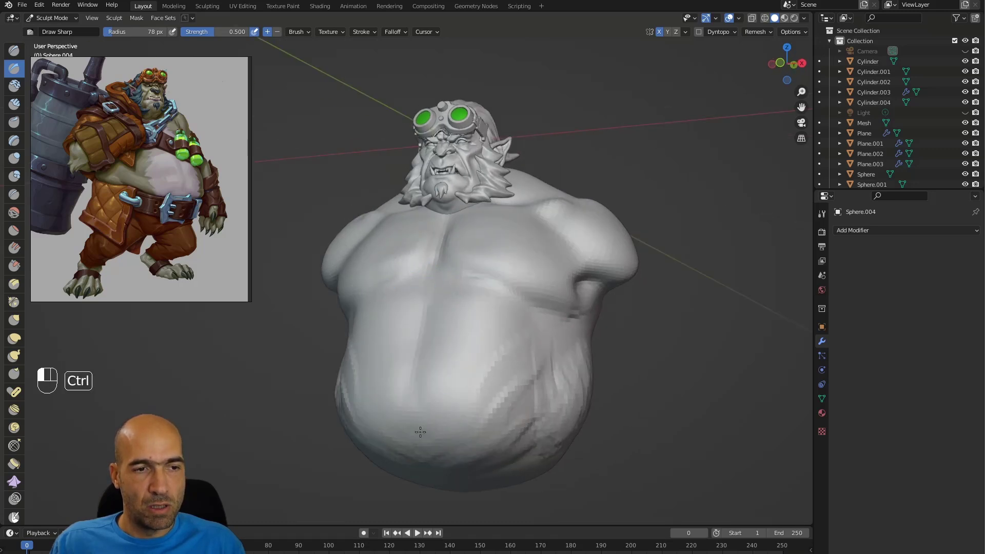
pyautogui.keyDown('shift'); pyautogui.moveTo(407, 433); pyautogui.dragTo(414, 442); pyautogui.keyUp('shift')
pyautogui.keyDown('shift'); pyautogui.moveTo(489, 422); pyautogui.dragTo(563, 394); pyautogui.keyUp('shift')
pyautogui.moveTo(556, 412); pyautogui.dragTo(541, 323, button='middle')
# Reshape the lower belly, waist and back profile using the Grab brush at a 116 px radius
pyautogui.press('g')
pyautogui.press(']')
pyautogui.press(']')
pyautogui.press(']')
pyautogui.press(']')
pyautogui.keyDown('alt'); pyautogui.moveTo(455, 432); pyautogui.dragTo(413, 410); pyautogui.keyUp('alt')
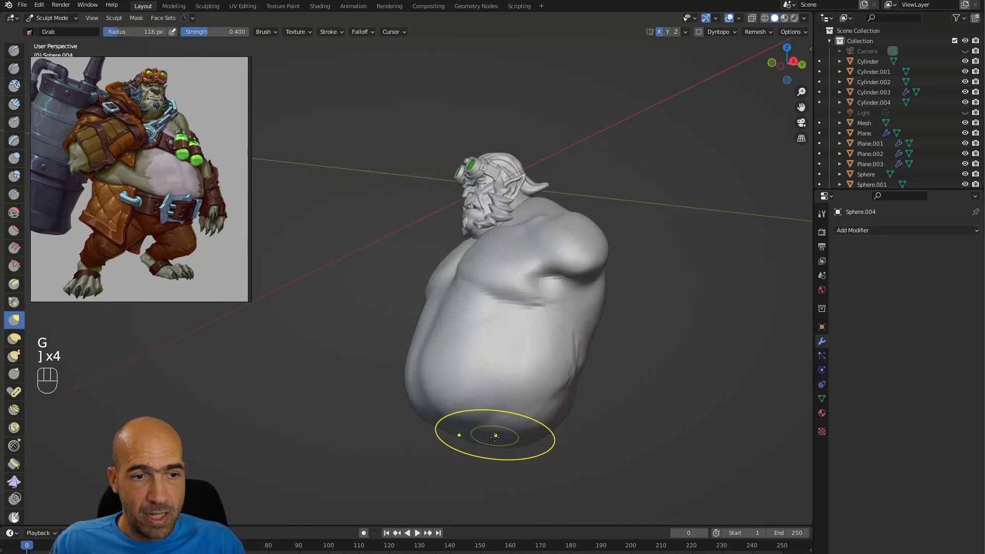
pyautogui.keyDown('alt'); pyautogui.moveTo(507, 438); pyautogui.dragTo(534, 368); pyautogui.keyUp('alt')
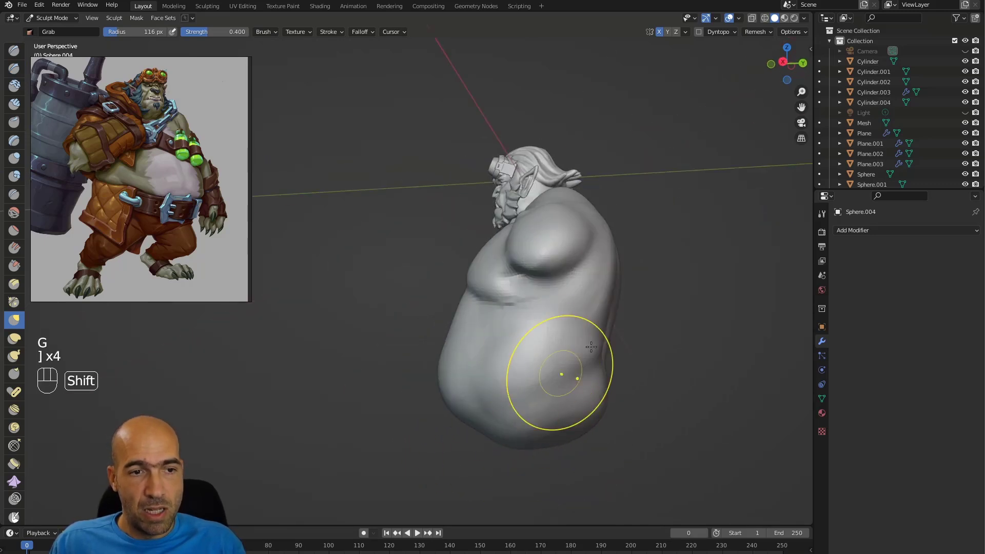
pyautogui.keyDown('alt'); pyautogui.moveTo(622, 308); pyautogui.dragTo(544, 287); pyautogui.keyUp('alt')
pyautogui.moveTo(583, 192)
pyautogui.keyDown('alt'); pyautogui.mouseDown()
pyautogui.moveTo(561, 216)
pyautogui.moveTo(583, 205)
pyautogui.moveTo(557, 258)
pyautogui.moveTo(524, 295)
pyautogui.moveTo(549, 263)
pyautogui.moveTo(577, 290)
pyautogui.mouseUp(); pyautogui.keyUp('alt')
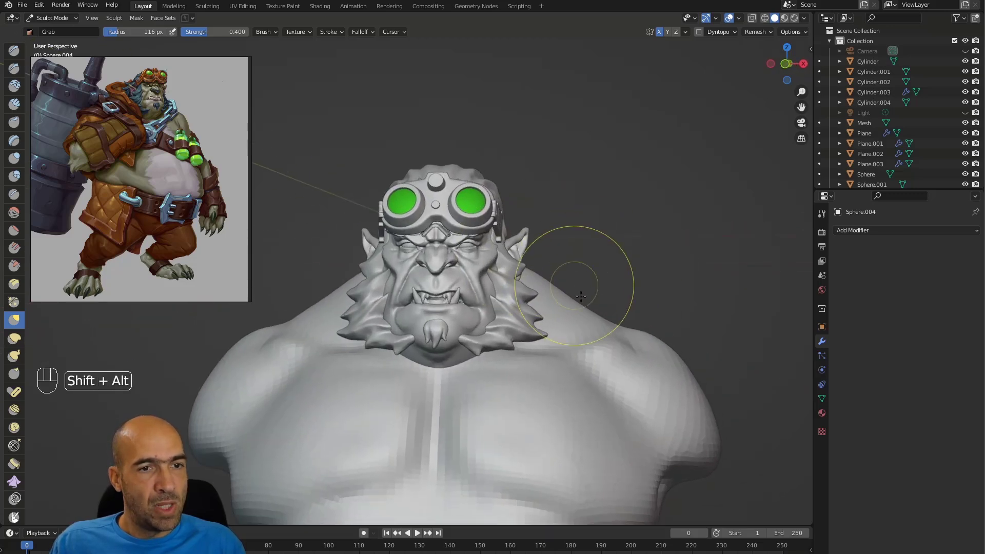
# Refine the shoulders and the lower edge of the pectorals with the Grab brush, smoothing where needed
pyautogui.keyDown('alt'); pyautogui.moveTo(654, 288); pyautogui.dragTo(648, 351); pyautogui.keyUp('alt')
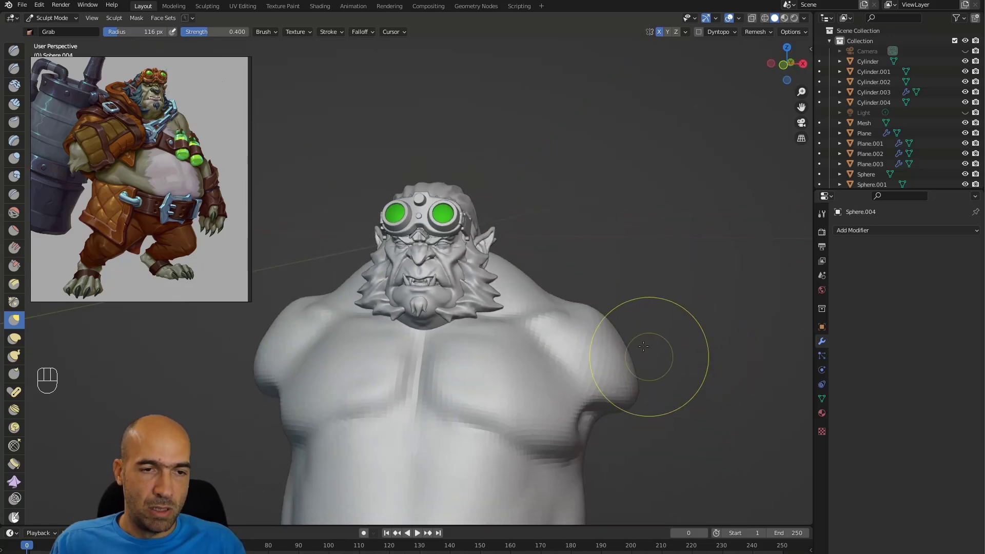
pyautogui.moveTo(611, 399)
pyautogui.keyDown('alt'); pyautogui.keyDown('shift'); pyautogui.mouseDown()
pyautogui.moveTo(615, 378)
pyautogui.moveTo(595, 380)
pyautogui.moveTo(611, 409)
pyautogui.moveTo(574, 355)
pyautogui.moveTo(484, 356)
pyautogui.mouseUp(); pyautogui.keyUp('shift'); pyautogui.keyUp('alt')
pyautogui.keyDown('alt'); pyautogui.moveTo(446, 391); pyautogui.dragTo(479, 285); pyautogui.keyUp('alt')
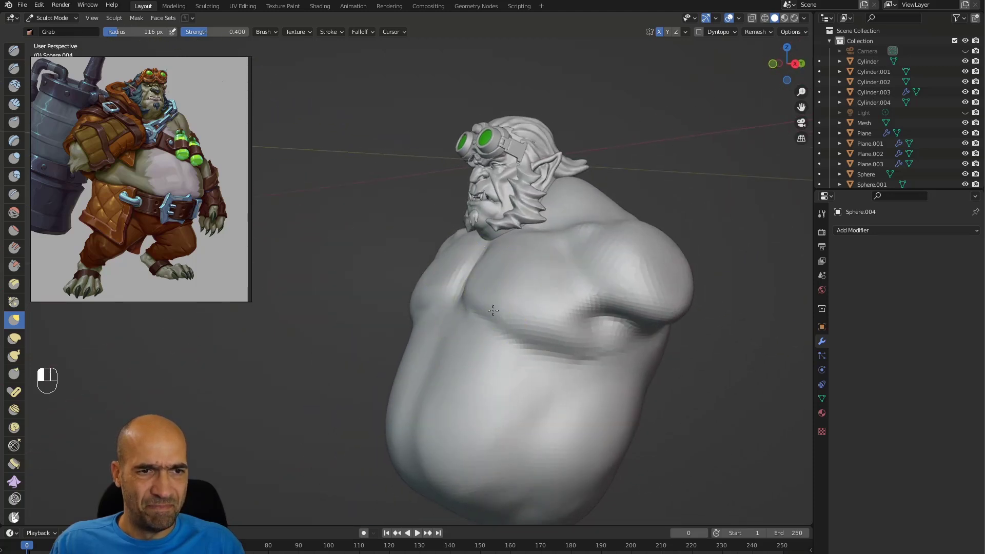
pyautogui.moveTo(523, 340); pyautogui.dragTo(590, 358)
pyautogui.moveTo(628, 395)
pyautogui.keyDown('alt'); pyautogui.keyDown('shift'); pyautogui.mouseDown()
pyautogui.moveTo(609, 362)
pyautogui.moveTo(631, 369)
pyautogui.moveTo(644, 413)
pyautogui.mouseUp(); pyautogui.keyUp('shift'); pyautogui.keyUp('alt')
pyautogui.keyDown('alt'); pyautogui.moveTo(643, 408); pyautogui.dragTo(605, 400); pyautogui.keyUp('alt')
pyautogui.moveTo(597, 271); pyautogui.dragTo(598, 282)
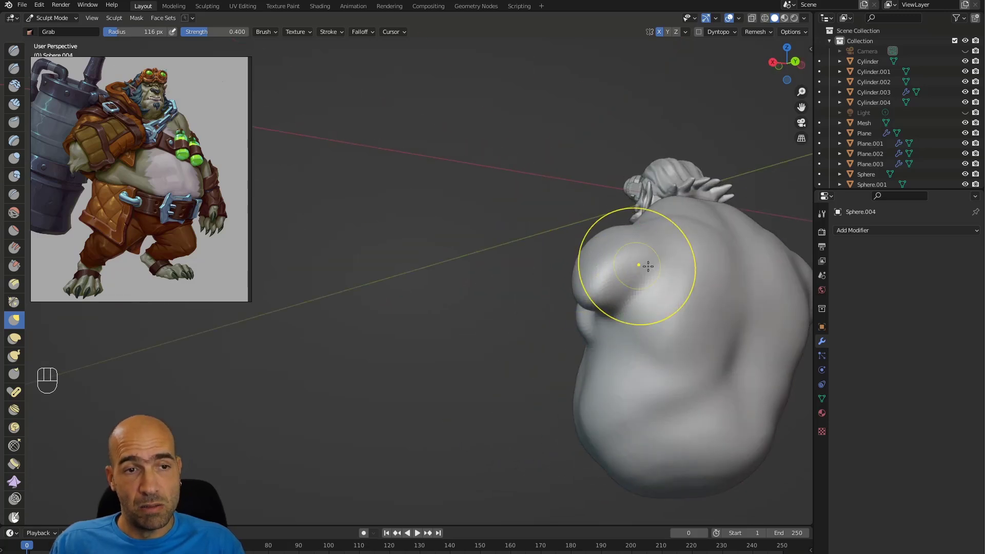
# Build up the shoulder blades behind the armpits with Clay Strips and smooth them
pyautogui.press('2')
pyautogui.moveTo(638, 286)
pyautogui.keyDown('alt'); pyautogui.mouseDown()
pyautogui.moveTo(618, 302)
pyautogui.moveTo(601, 296)
pyautogui.mouseUp(); pyautogui.keyUp('alt')
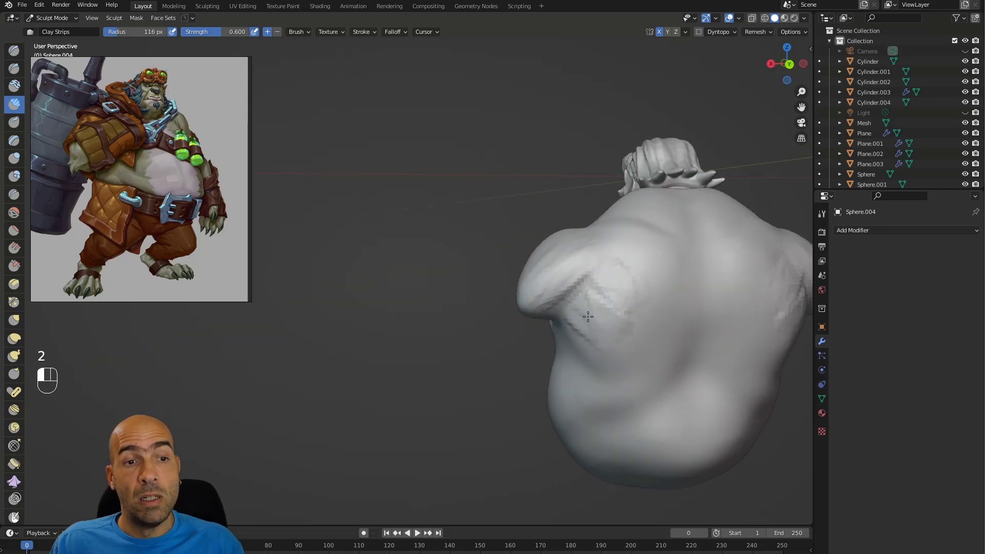
pyautogui.moveTo(672, 261)
pyautogui.mouseDown()
pyautogui.moveTo(683, 303)
pyautogui.moveTo(664, 354)
pyautogui.moveTo(605, 341)
pyautogui.moveTo(631, 282)
pyautogui.mouseUp()
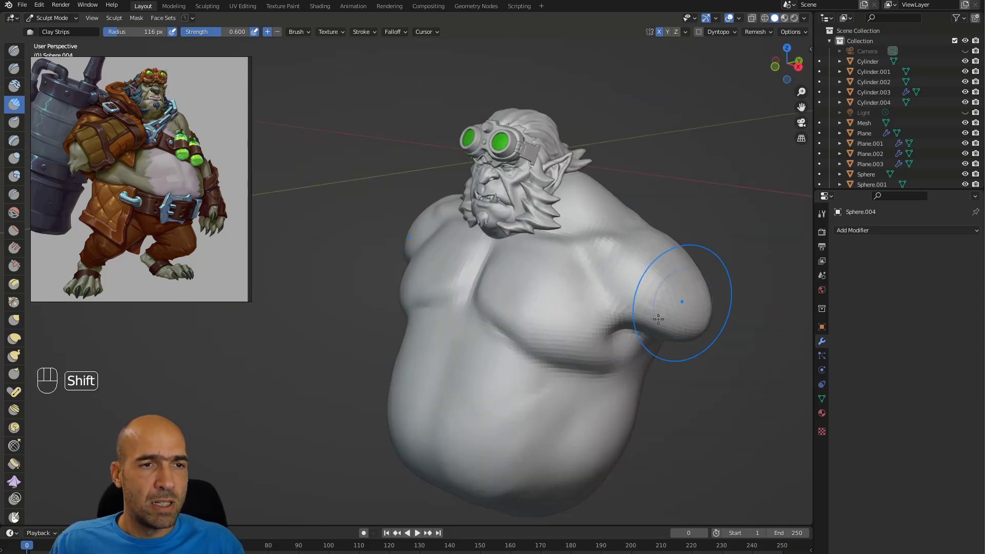
# Carve a fold across the lower flank with the Draw Sharp brush
pyautogui.moveTo(602, 337)
pyautogui.keyDown('alt'); pyautogui.mouseDown()
pyautogui.moveTo(574, 370)
pyautogui.moveTo(538, 363)
pyautogui.moveTo(561, 394)
pyautogui.moveTo(518, 341)
pyautogui.moveTo(596, 370)
pyautogui.mouseUp(); pyautogui.keyUp('alt')
pyautogui.press('g')
pyautogui.press('1')
pyautogui.keyDown('ctrl'); pyautogui.moveTo(559, 399); pyautogui.dragTo(509, 408); pyautogui.keyUp('ctrl')
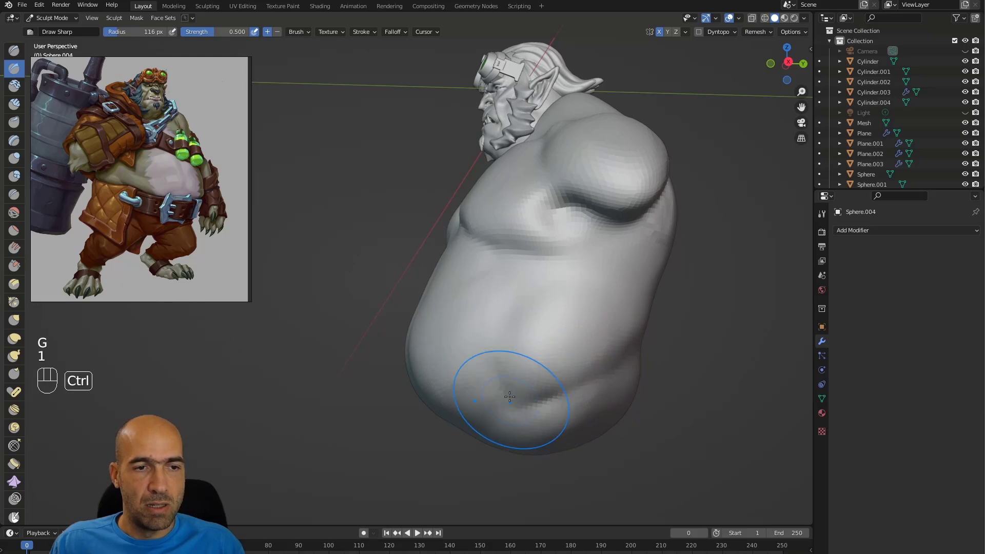
# Add fat volume above the flank fold with Clay Strips and smooth the side of the belly below the chest
pyautogui.press('2')
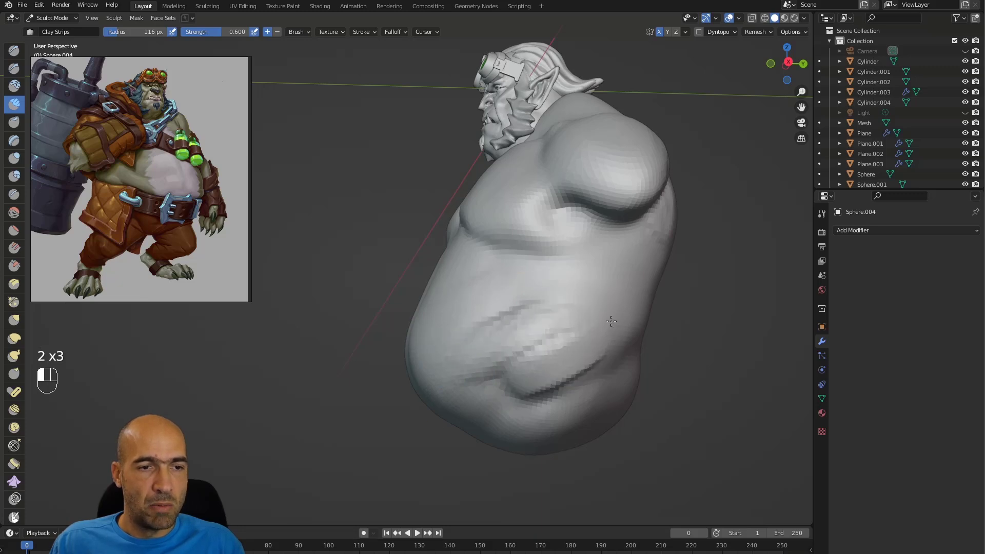
pyautogui.moveTo(515, 278); pyautogui.dragTo(451, 258, button='middle')
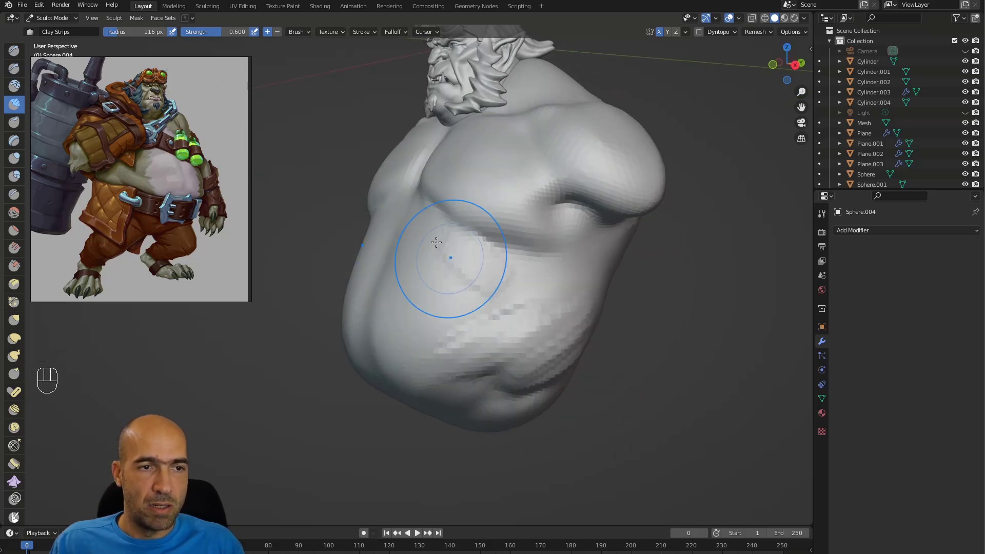
pyautogui.moveTo(486, 291); pyautogui.dragTo(482, 286)
pyautogui.keyDown('shift'); pyautogui.moveTo(456, 251); pyautogui.dragTo(477, 280); pyautogui.keyUp('shift')
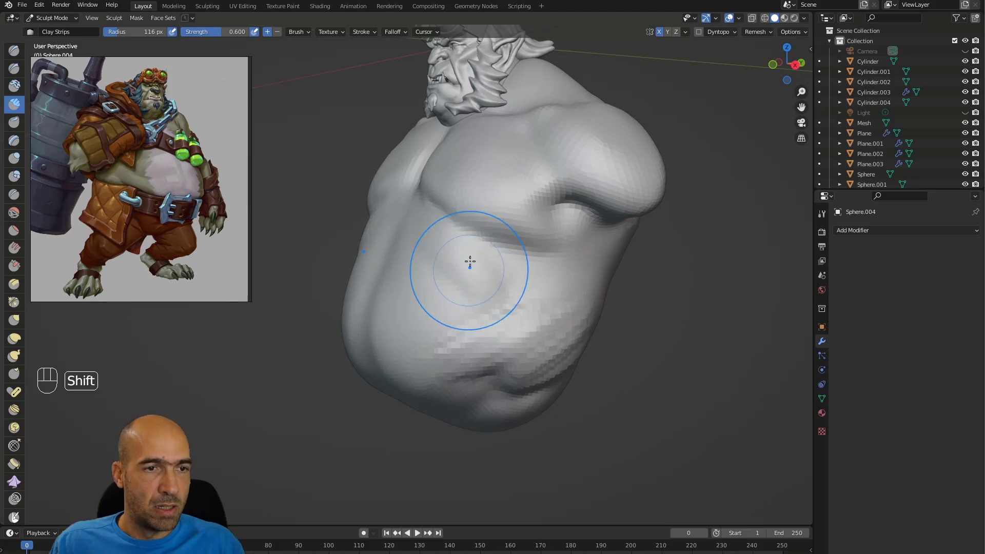
pyautogui.keyDown('alt'); pyautogui.moveTo(510, 315); pyautogui.dragTo(507, 282, button='middle'); pyautogui.keyUp('alt')
pyautogui.keyDown('shift'); pyautogui.moveTo(427, 230); pyautogui.dragTo(447, 241); pyautogui.keyUp('shift')
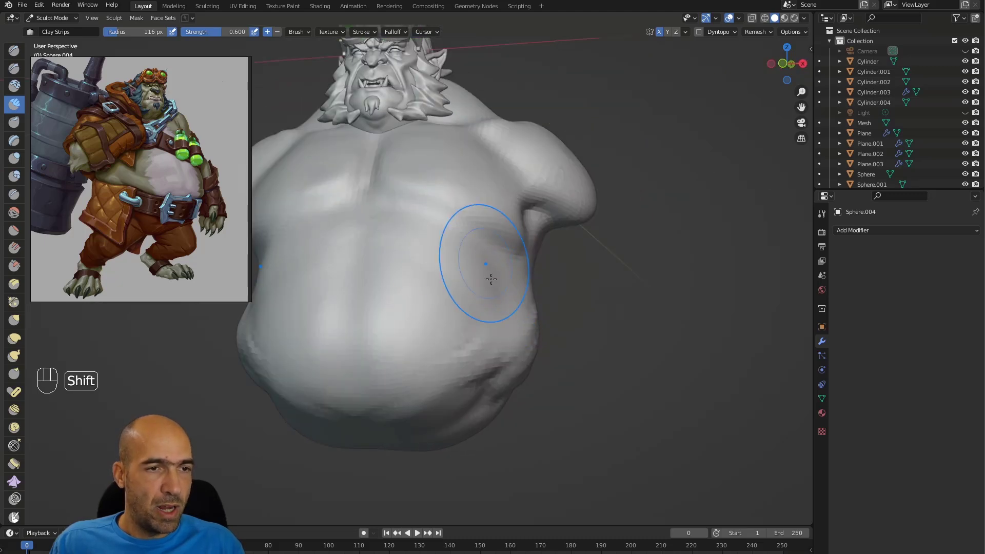
# Refine the transition between the ribs and the side of the belly with Draw Sharp
pyautogui.moveTo(483, 264); pyautogui.dragTo(451, 258, button='middle')
pyautogui.press('1')
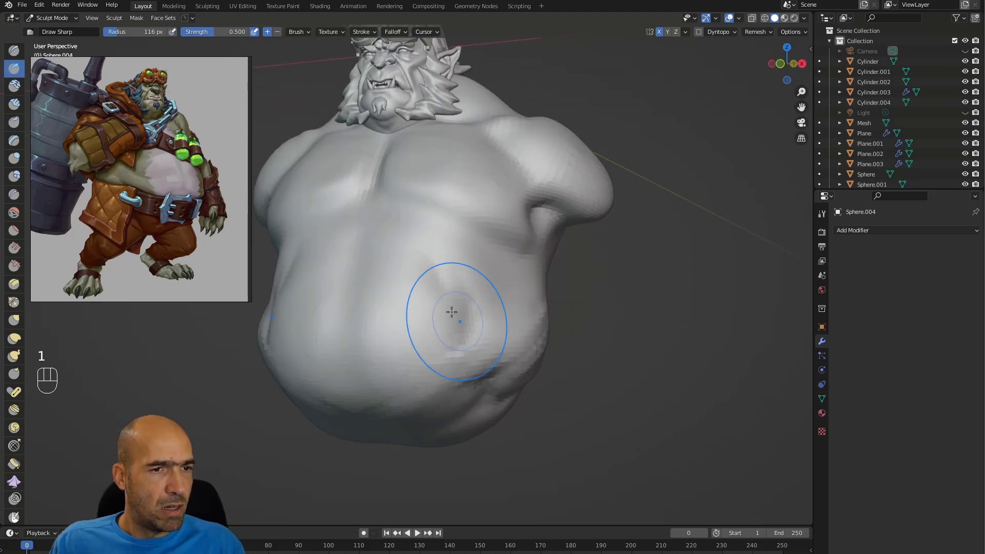
pyautogui.keyDown('ctrl'); pyautogui.keyDown('alt'); pyautogui.moveTo(575, 330); pyautogui.dragTo(544, 367, button='middle'); pyautogui.keyUp('alt'); pyautogui.keyUp('ctrl')
pyautogui.keyDown('alt'); pyautogui.moveTo(496, 342); pyautogui.dragTo(539, 336, button='middle'); pyautogui.keyUp('alt')
pyautogui.moveTo(538, 336)
pyautogui.keyDown('ctrl'); pyautogui.keyDown('alt'); pyautogui.mouseDown(button='middle')
pyautogui.moveTo(529, 362)
pyautogui.moveTo(536, 333)
pyautogui.moveTo(517, 341)
pyautogui.mouseUp(button='middle'); pyautogui.keyUp('alt'); pyautogui.keyUp('ctrl')
# Pull the shoulders outward into upper-arm stumps with the Grab brush and smooth the torso surface
pyautogui.press('g')
pyautogui.moveTo(474, 374)
pyautogui.mouseDown(button='middle')
pyautogui.moveTo(428, 390)
pyautogui.moveTo(431, 408)
pyautogui.moveTo(470, 389)
pyautogui.moveTo(473, 303)
pyautogui.mouseUp(button='middle')
pyautogui.keyDown('shift'); pyautogui.moveTo(533, 215); pyautogui.dragTo(537, 288); pyautogui.keyUp('shift')
pyautogui.keyDown('alt'); pyautogui.moveTo(571, 277); pyautogui.dragTo(709, 271, button='middle'); pyautogui.keyUp('alt')
pyautogui.keyDown('alt'); pyautogui.moveTo(550, 259); pyautogui.dragTo(613, 316, button='middle'); pyautogui.keyUp('alt')
pyautogui.moveTo(613, 316)
pyautogui.keyDown('alt'); pyautogui.mouseDown(button='middle')
pyautogui.moveTo(622, 317)
pyautogui.moveTo(567, 319)
pyautogui.moveTo(499, 281)
pyautogui.moveTo(422, 209)
pyautogui.mouseUp(button='middle'); pyautogui.keyUp('alt')
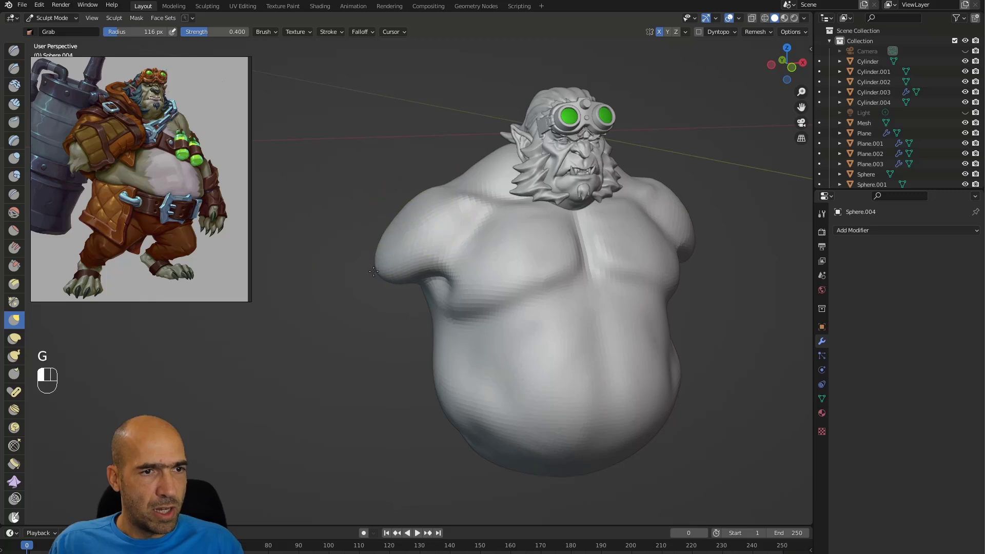
pyautogui.moveTo(395, 236)
pyautogui.mouseDown(button='middle')
pyautogui.moveTo(391, 280)
pyautogui.moveTo(404, 240)
pyautogui.moveTo(387, 268)
pyautogui.moveTo(434, 205)
pyautogui.mouseUp(button='middle')
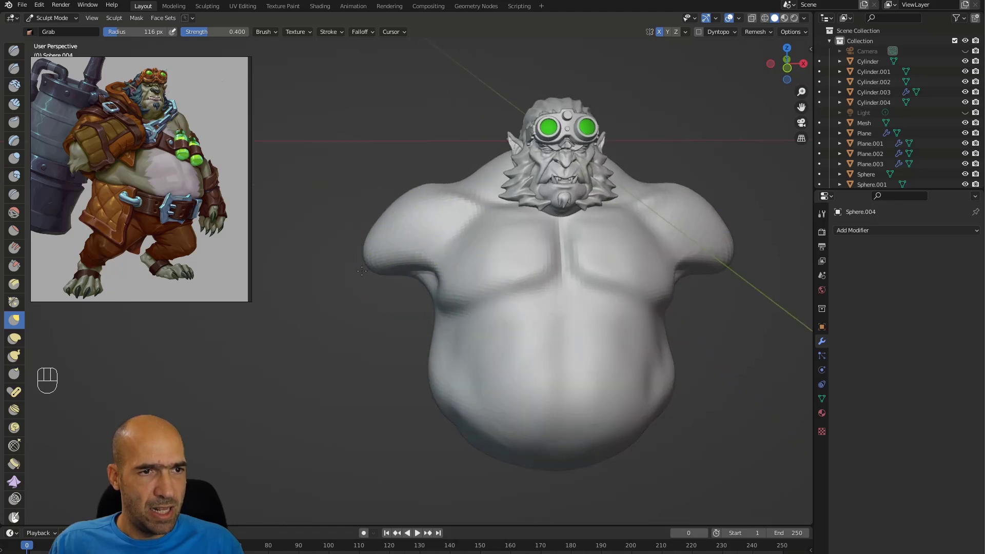
pyautogui.keyDown('alt'); pyautogui.moveTo(392, 315); pyautogui.dragTo(443, 296, button='middle'); pyautogui.keyUp('alt')
# Sharpen the crease from the armpit along the underside of the pectoral with Draw Sharp
pyautogui.press('1')
pyautogui.moveTo(452, 287)
pyautogui.keyDown('ctrl'); pyautogui.mouseDown()
pyautogui.moveTo(392, 291)
pyautogui.moveTo(447, 293)
pyautogui.moveTo(425, 317)
pyautogui.mouseUp(); pyautogui.keyUp('ctrl')
pyautogui.keyDown('alt'); pyautogui.moveTo(496, 294); pyautogui.dragTo(490, 303, button='middle'); pyautogui.keyUp('alt')
pyautogui.moveTo(493, 292)
pyautogui.keyDown('ctrl'); pyautogui.mouseDown()
pyautogui.moveTo(422, 319)
pyautogui.moveTo(436, 318)
pyautogui.mouseUp(); pyautogui.keyUp('ctrl')
pyautogui.moveTo(436, 318)
pyautogui.keyDown('alt'); pyautogui.mouseDown(button='middle')
pyautogui.moveTo(465, 342)
pyautogui.moveTo(434, 335)
pyautogui.moveTo(429, 349)
pyautogui.moveTo(441, 346)
pyautogui.moveTo(417, 358)
pyautogui.moveTo(459, 323)
pyautogui.mouseUp(button='middle'); pyautogui.keyUp('alt')
# Switch from sculpting to Object Mode and add a Bezier curve to the scene
pyautogui.hotkey('ctrl', 'Tab')
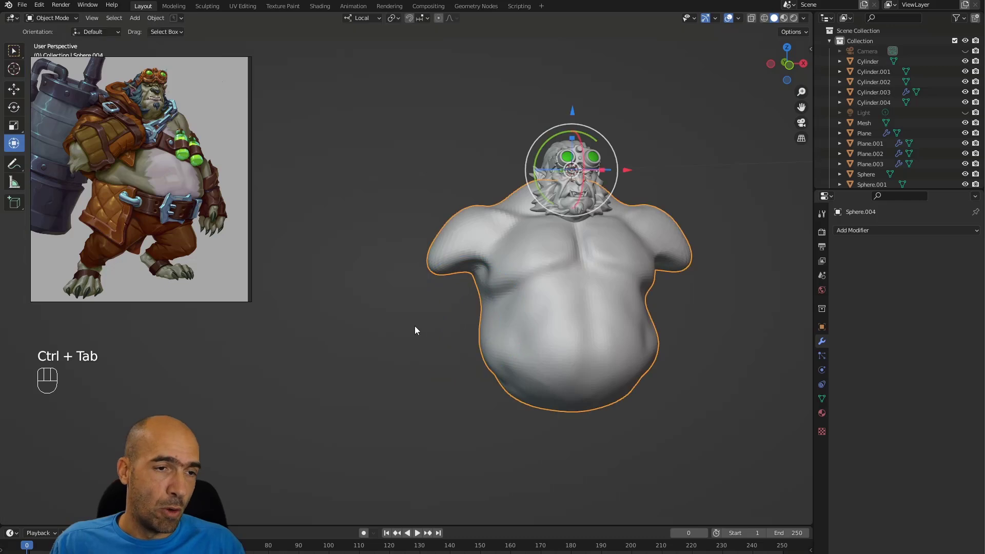
pyautogui.hotkey('shift', 'a')
pyautogui.moveTo(475, 317)
pyautogui.click(530, 318)
pyautogui.keyDown('alt'); pyautogui.moveTo(524, 323); pyautogui.dragTo(534, 303); pyautogui.keyUp('alt')
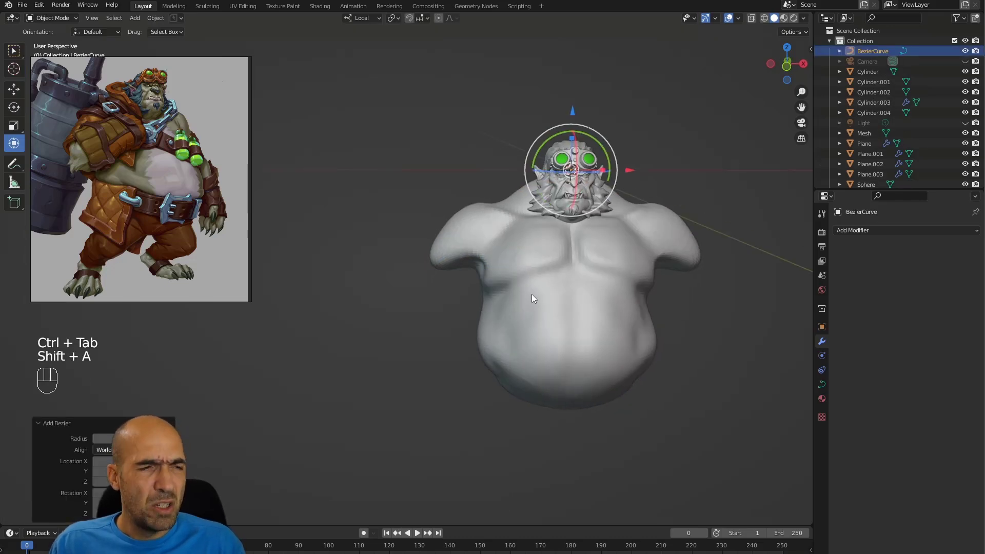
# In Edit Mode, move the Bezier curve beside the torso and rotate it diagonally so it extends from the character's right upper-arm stump
pyautogui.press('Tab')
pyautogui.keyDown('alt'); pyautogui.moveTo(659, 240); pyautogui.dragTo(670, 219); pyautogui.keyUp('alt')
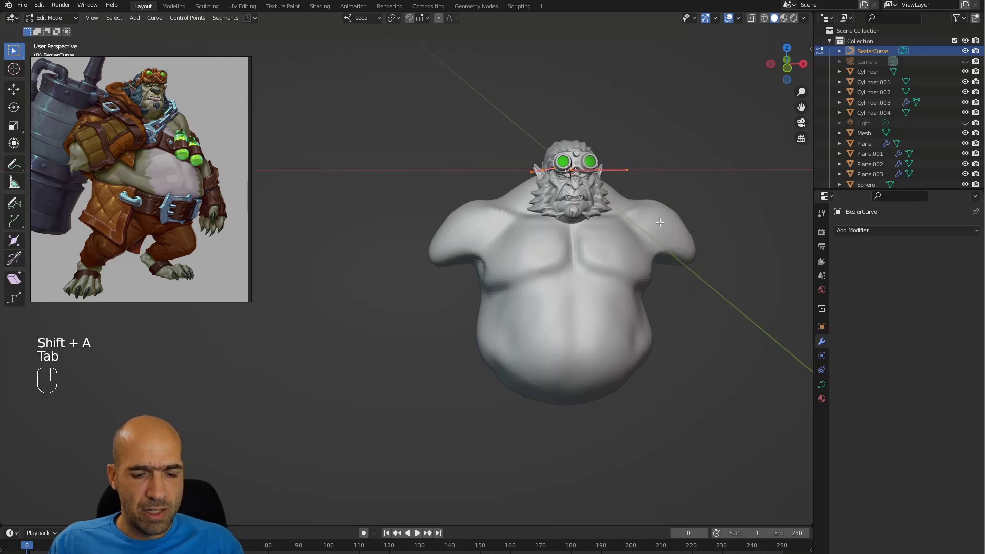
pyautogui.press('g')
pyautogui.click(457, 351)
pyautogui.press('r')
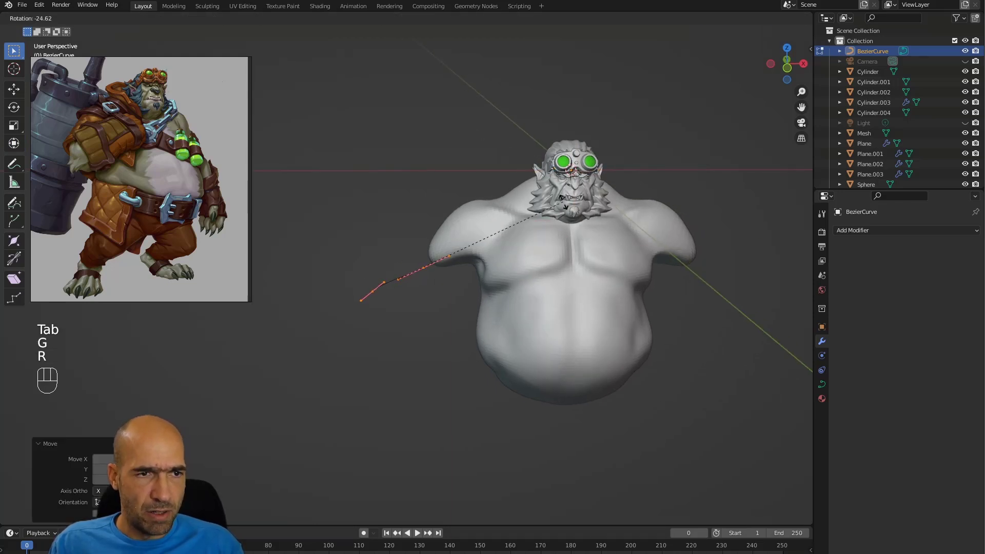
pyautogui.click(547, 193)
pyautogui.press('g')
pyautogui.click(570, 199)
# Align the curve with the arm stump in depth from the side and pull its lower end downward
pyautogui.keyDown('alt'); pyautogui.moveTo(513, 298); pyautogui.dragTo(646, 307); pyautogui.keyUp('alt')
pyautogui.press('g')
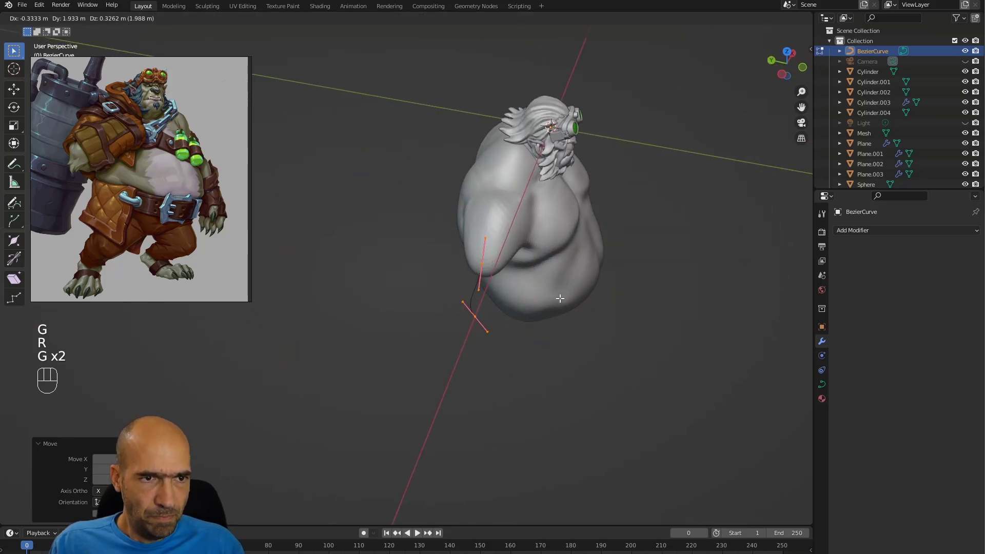
pyautogui.click(561, 296)
pyautogui.press('g')
pyautogui.click(549, 483)
# Place the curve's upper end point inside the arm stump and extend its lower end point farther outward and down
pyautogui.moveTo(495, 251); pyautogui.dragTo(448, 297)
pyautogui.keyDown('alt'); pyautogui.moveTo(447, 298); pyautogui.dragTo(564, 261); pyautogui.keyUp('alt')
pyautogui.press('g')
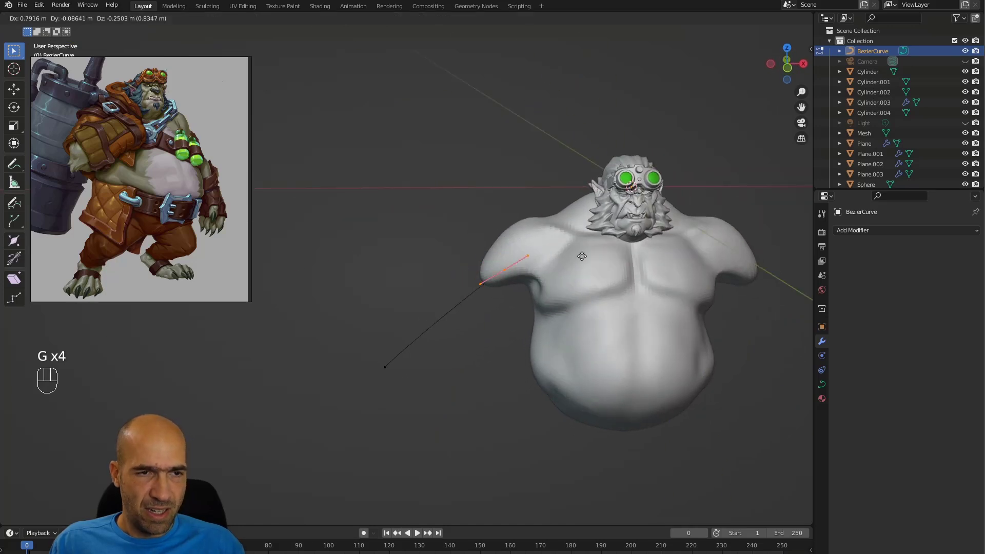
pyautogui.click(591, 257)
pyautogui.moveTo(460, 336); pyautogui.dragTo(328, 426)
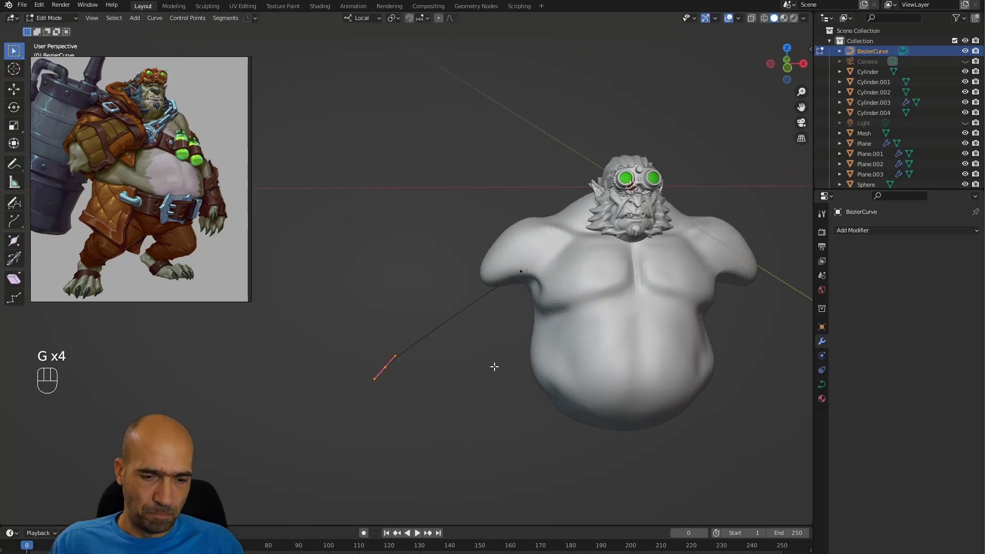
pyautogui.press('g')
pyautogui.click(471, 431)
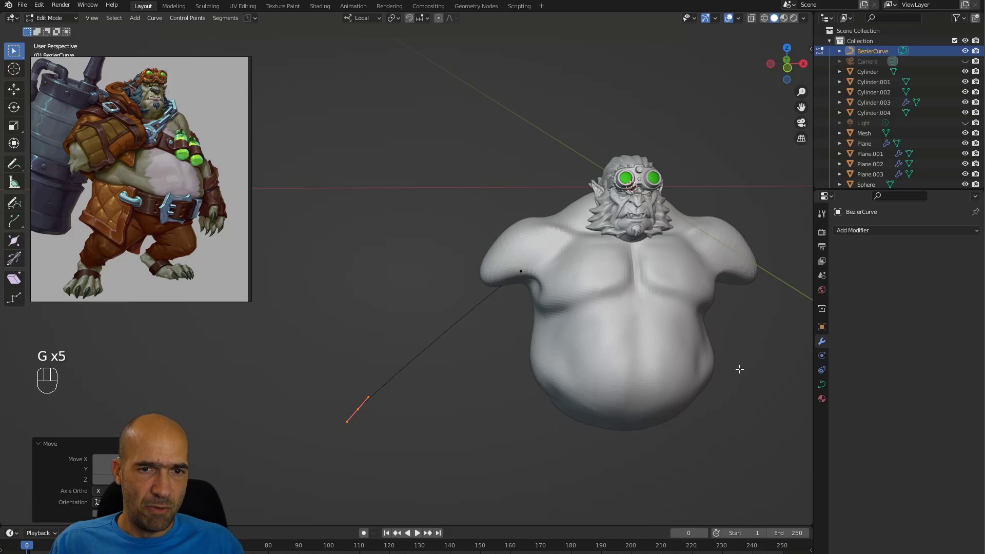
# Give the curve a bevel depth of 0.87 m to form an arm tube and push its upper end deeper into the shoulder
pyautogui.click(822, 385)
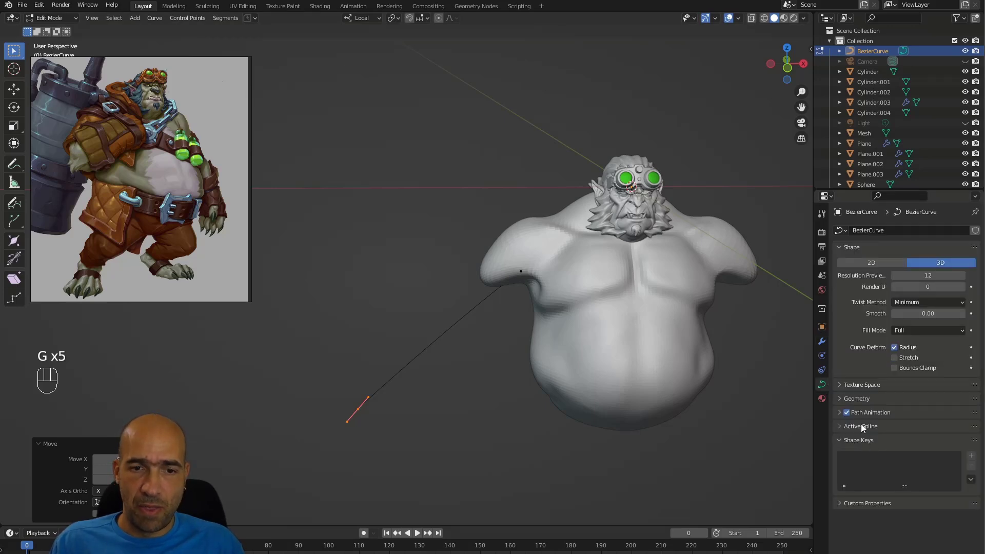
pyautogui.click(861, 399)
pyautogui.moveTo(941, 503); pyautogui.dragTo(976, 503)
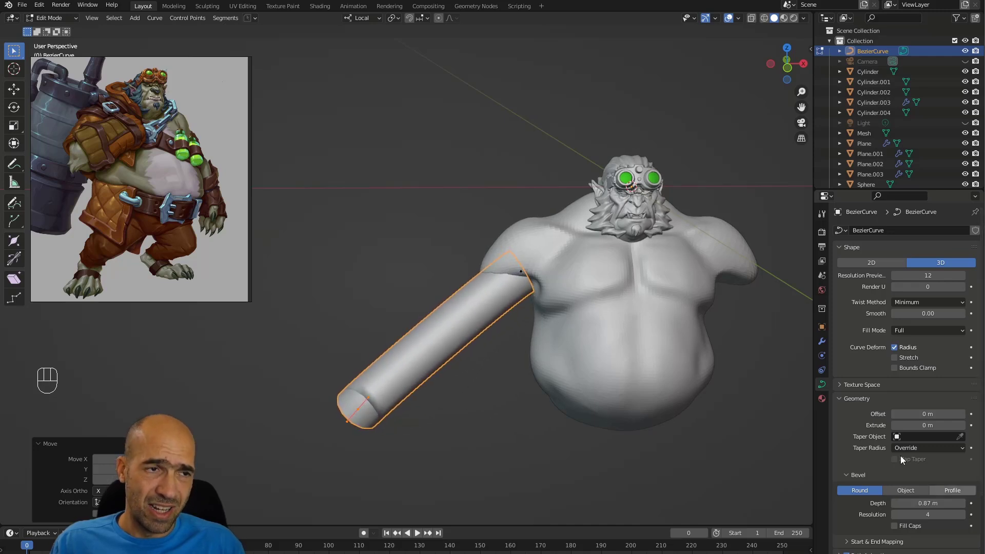
pyautogui.keyDown('alt'); pyautogui.moveTo(630, 420); pyautogui.dragTo(493, 334, button='middle'); pyautogui.keyUp('alt')
pyautogui.press('g')
pyautogui.click(537, 280)
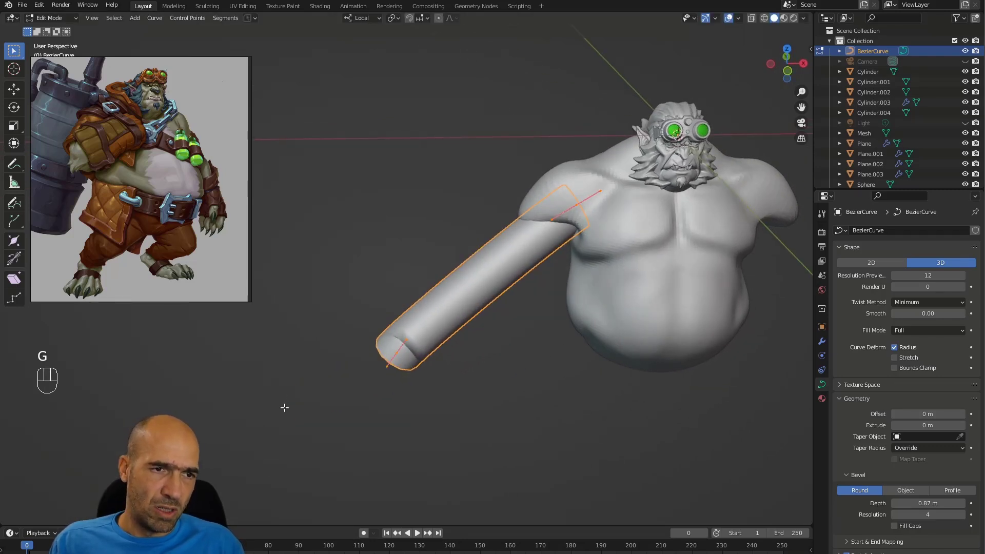
# Subdivide the arm curve, including its lower segment, to add control points along the elbow and forearm
pyautogui.rightClick(495, 286)
pyautogui.click(494, 285)
pyautogui.keyDown('alt'); pyautogui.moveTo(503, 321); pyautogui.dragTo(507, 317, button='middle'); pyautogui.keyUp('alt')
pyautogui.moveTo(518, 385); pyautogui.dragTo(303, 232)
pyautogui.rightClick(432, 277)
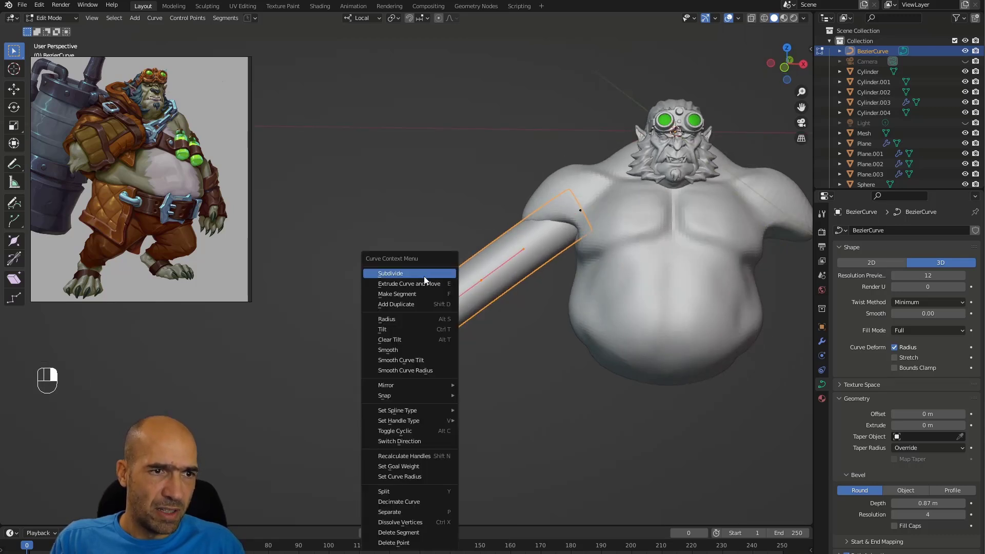
pyautogui.click(425, 274)
# Move the forearm and wrist points forward in side view and rotate them to bend the lower arm
pyautogui.keyDown('alt'); pyautogui.moveTo(425, 279); pyautogui.dragTo(618, 358, button='middle'); pyautogui.keyUp('alt')
pyautogui.moveTo(505, 300); pyautogui.dragTo(335, 411)
pyautogui.press('g')
pyautogui.click(587, 398)
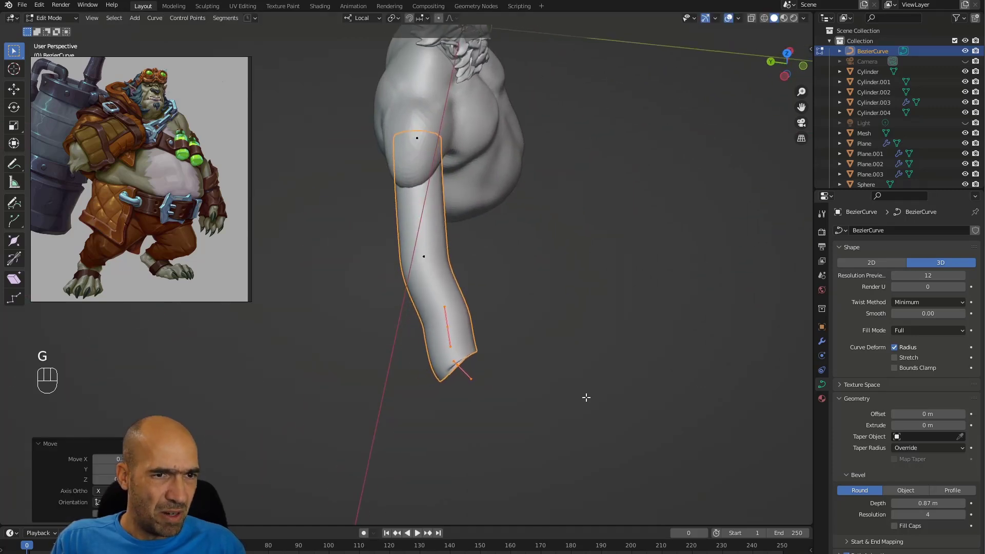
pyautogui.press('r')
pyautogui.click(616, 343)
# Shift the elbow point backward and change its handle type to make the bend sharp
pyautogui.moveTo(497, 240); pyautogui.dragTo(382, 283)
pyautogui.press('g')
pyautogui.click(595, 287)
pyautogui.moveTo(518, 265)
pyautogui.keyDown('alt'); pyautogui.mouseDown()
pyautogui.moveTo(521, 308)
pyautogui.moveTo(517, 261)
pyautogui.mouseUp(); pyautogui.keyUp('alt')
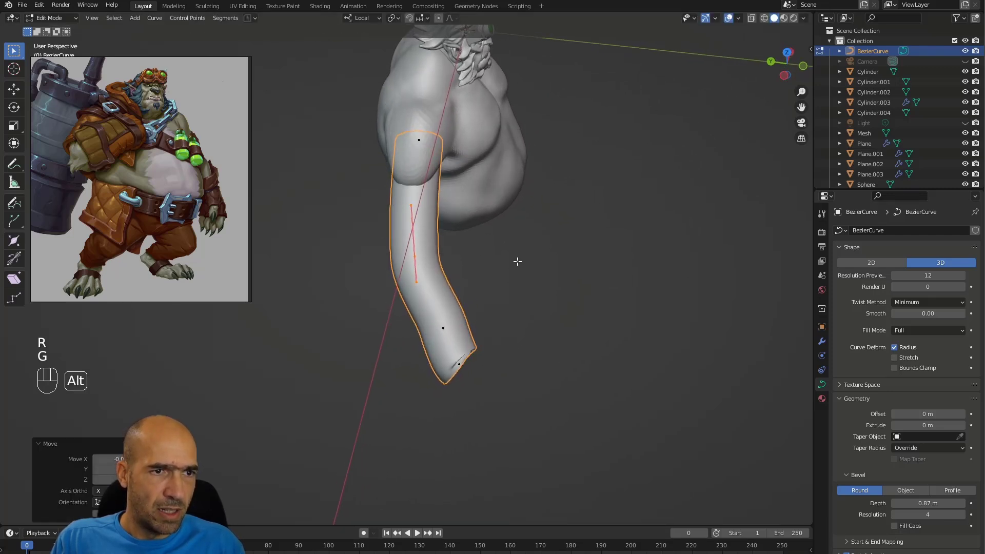
pyautogui.rightClick(421, 255)
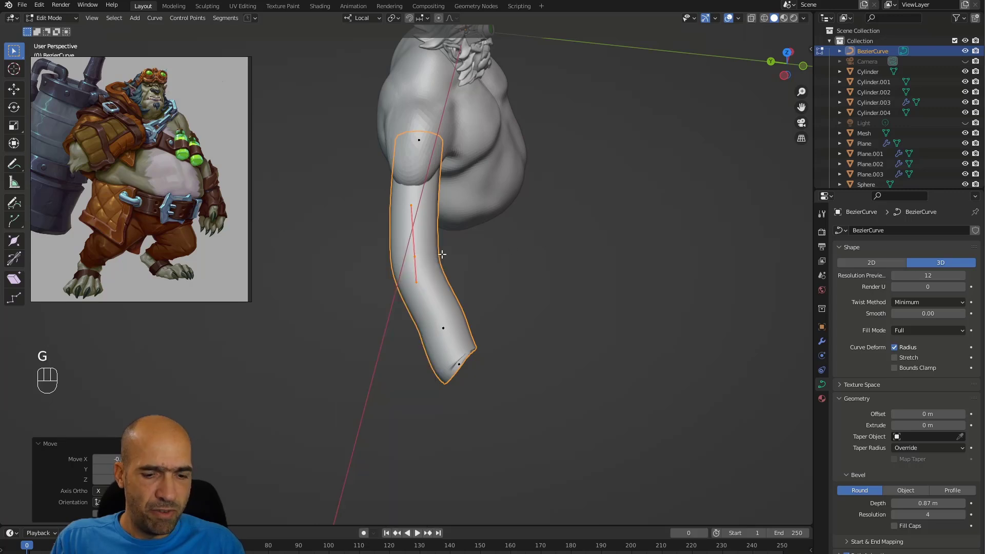
pyautogui.press('v')
pyautogui.click(441, 267)
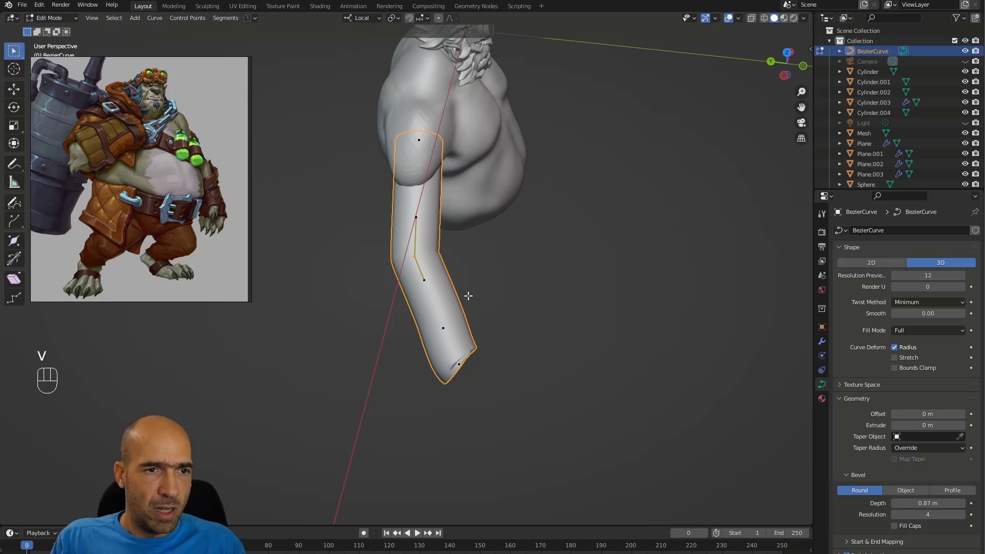
# Move the forearm point up toward the elbow and fatten the curve radius along the forearm and wrist
pyautogui.moveTo(432, 329); pyautogui.dragTo(433, 329)
pyautogui.keyDown('alt'); pyautogui.moveTo(433, 328); pyautogui.dragTo(525, 301); pyautogui.keyUp('alt')
pyautogui.press('g')
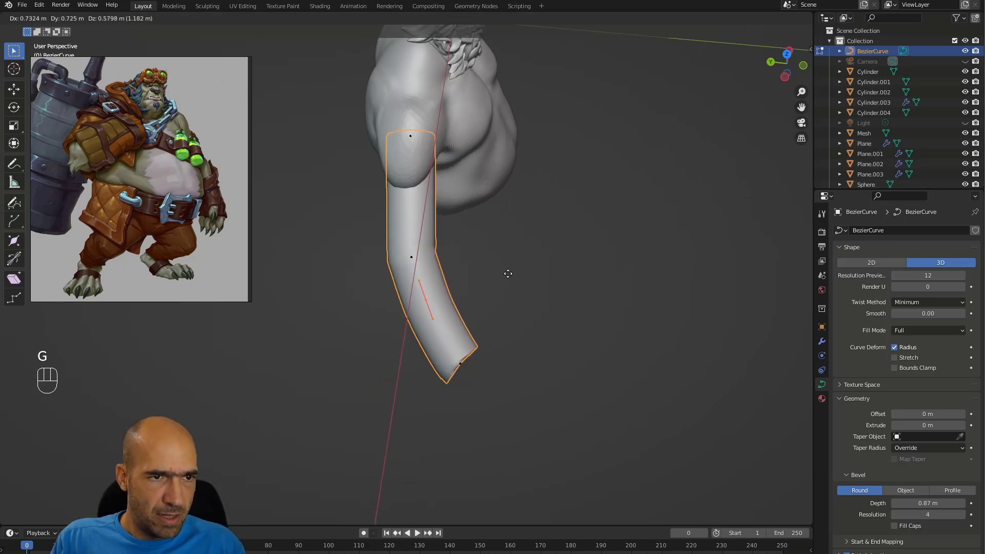
pyautogui.click(503, 262)
pyautogui.hotkey('alt', 's')
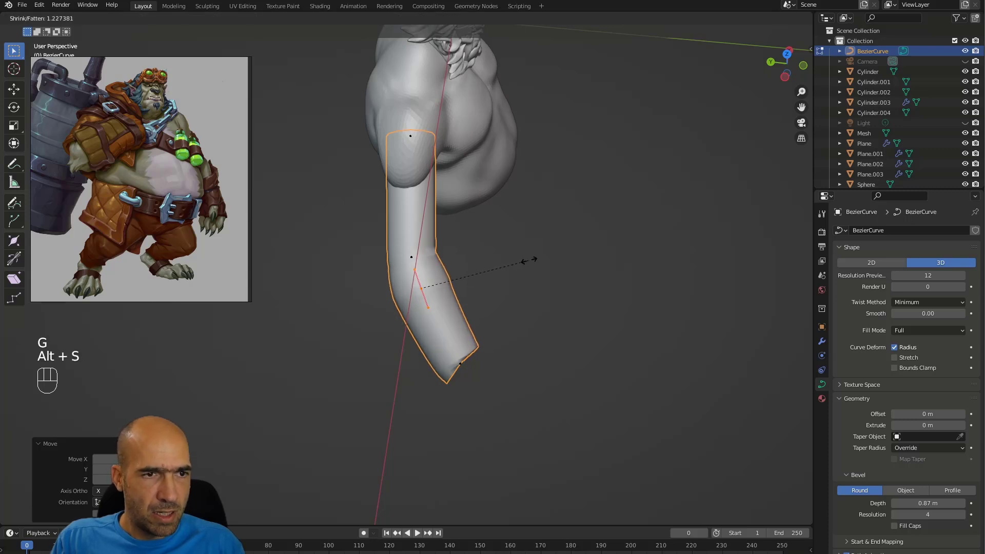
pyautogui.click(527, 260)
pyautogui.keyDown('alt'); pyautogui.moveTo(501, 220); pyautogui.dragTo(480, 268); pyautogui.keyUp('alt')
pyautogui.hotkey('alt', 's')
pyautogui.click(518, 247)
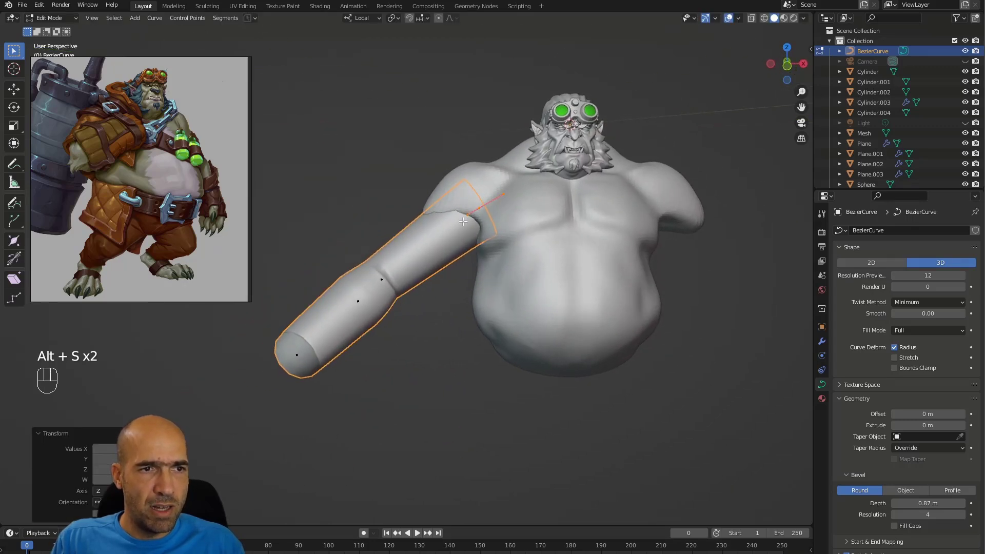
# Shorten the upper arm by moving the elbow, forearm and wrist points toward the shoulder, adjusting their position from the side
pyautogui.keyDown('alt'); pyautogui.moveTo(266, 349); pyautogui.dragTo(388, 369); pyautogui.keyUp('alt')
pyautogui.keyDown('alt'); pyautogui.moveTo(503, 406); pyautogui.dragTo(492, 376); pyautogui.keyUp('alt')
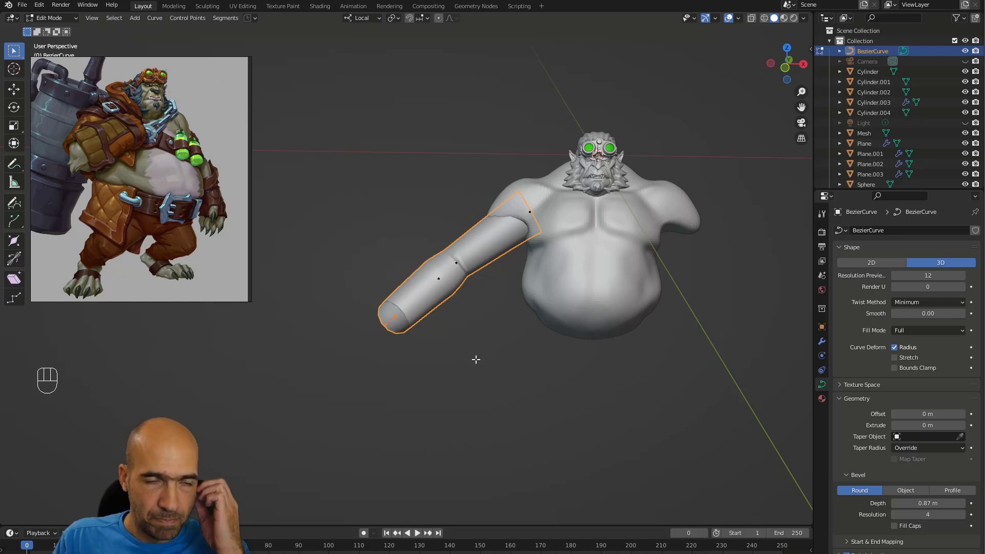
pyautogui.keyDown('alt'); pyautogui.moveTo(527, 326); pyautogui.dragTo(492, 365); pyautogui.keyUp('alt')
pyautogui.moveTo(510, 398); pyautogui.dragTo(352, 236)
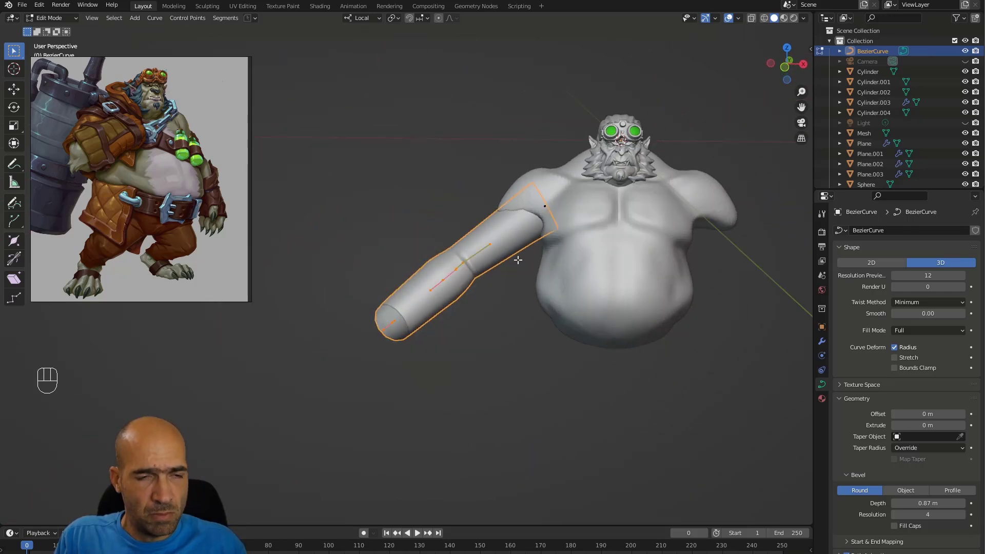
pyautogui.press('g')
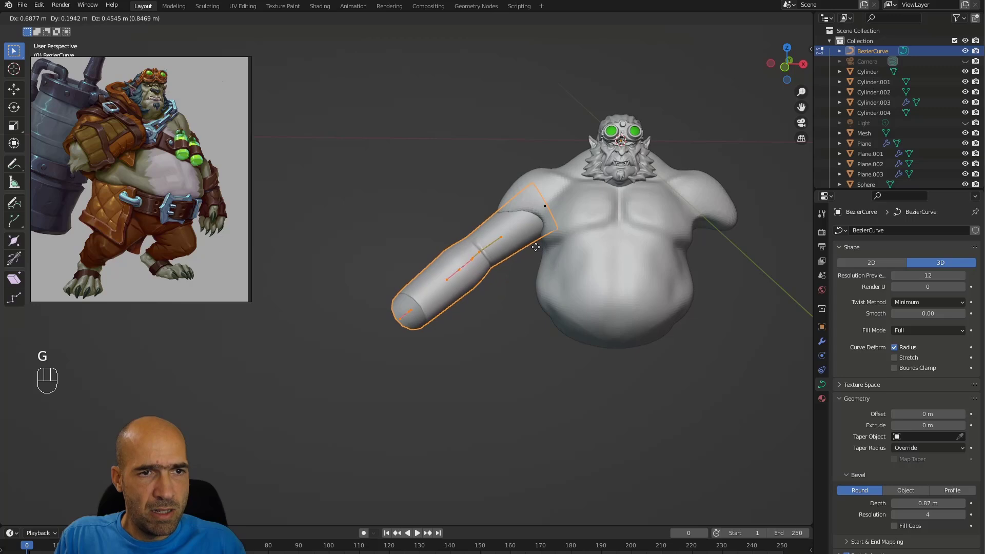
pyautogui.click(541, 248)
pyautogui.keyDown('alt'); pyautogui.moveTo(577, 213); pyautogui.dragTo(646, 245); pyautogui.keyUp('alt')
pyautogui.press('g')
pyautogui.click(577, 219)
# Duplicate the whole arm curve as a leg, place it below the arm and rotate it toward a standing angle
pyautogui.moveTo(685, 168); pyautogui.dragTo(411, 405)
pyautogui.hotkey('shift', 'd')
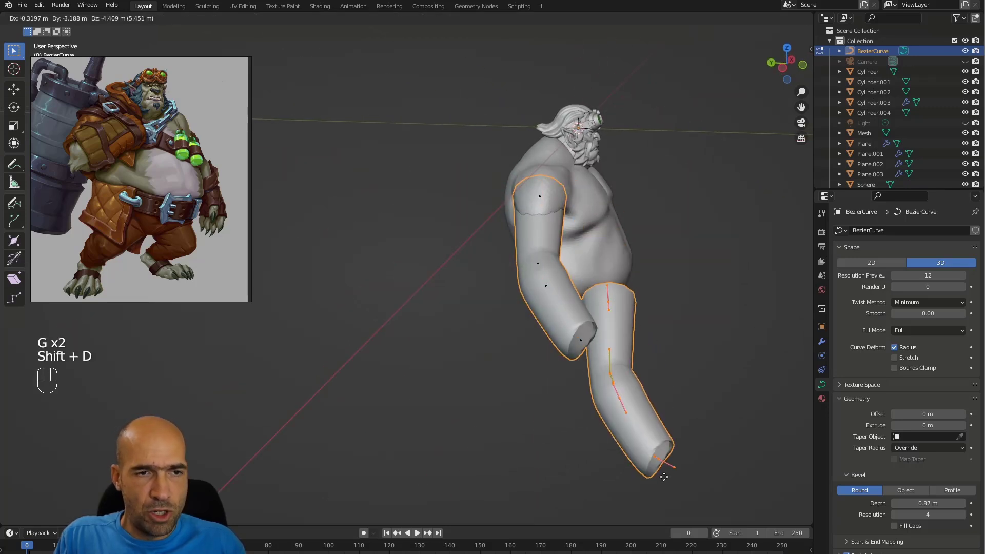
pyautogui.click(665, 477)
pyautogui.keyDown('alt'); pyautogui.moveTo(665, 477); pyautogui.dragTo(672, 314); pyautogui.keyUp('alt')
pyautogui.press('r')
pyautogui.click(667, 329)
pyautogui.press('g')
pyautogui.click(748, 340)
# Move the leg curve back under the belly so it starts at the hip and runs downward
pyautogui.keyDown('alt'); pyautogui.moveTo(748, 340); pyautogui.dragTo(746, 320); pyautogui.keyUp('alt')
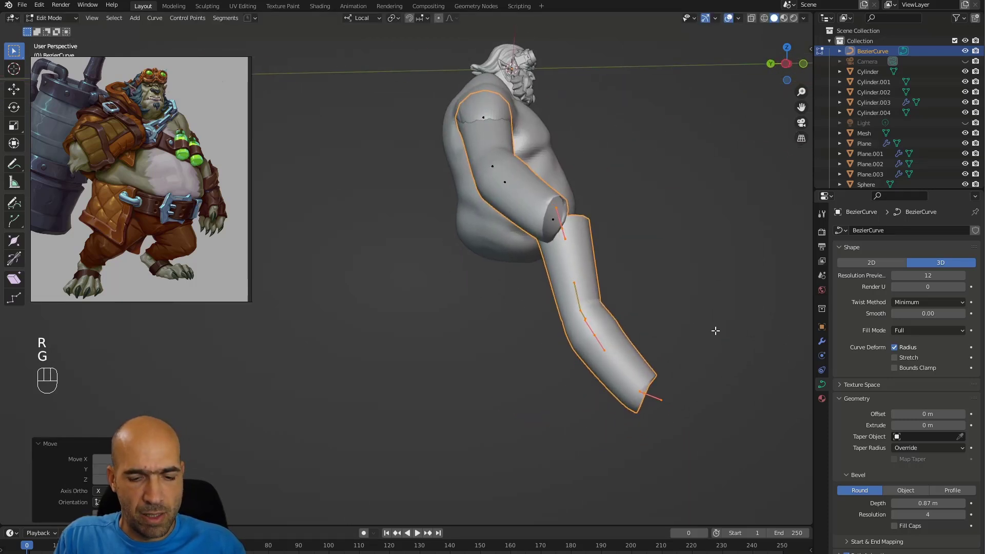
pyautogui.press('g')
pyautogui.click(599, 403)
pyautogui.keyDown('alt'); pyautogui.moveTo(599, 403); pyautogui.dragTo(571, 387); pyautogui.keyUp('alt')
pyautogui.press('g')
pyautogui.click(622, 355)
# Move the leg's knee point forward in side view to bend the thigh
pyautogui.keyDown('alt'); pyautogui.moveTo(622, 355); pyautogui.dragTo(710, 326); pyautogui.keyUp('alt')
pyautogui.moveTo(483, 311); pyautogui.dragTo(485, 310)
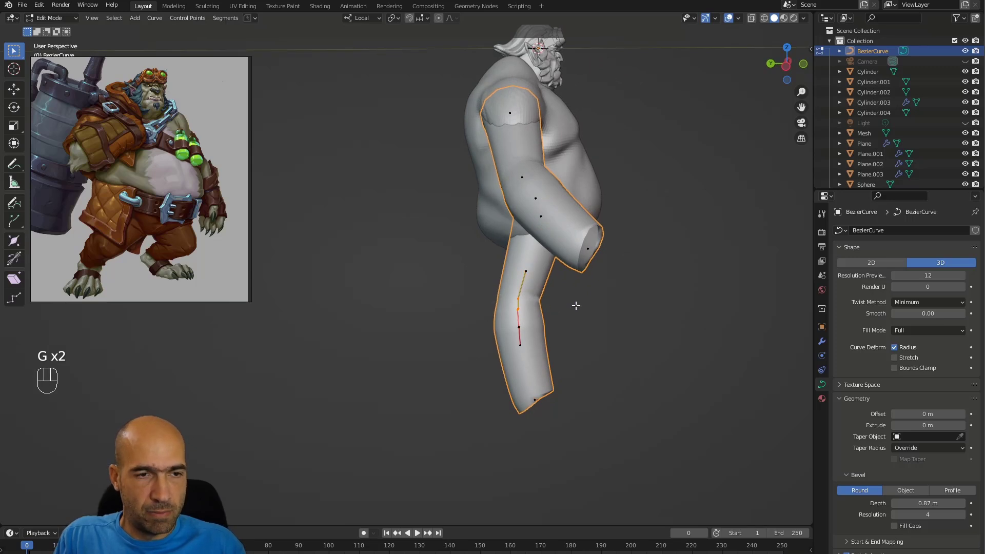
pyautogui.press('g')
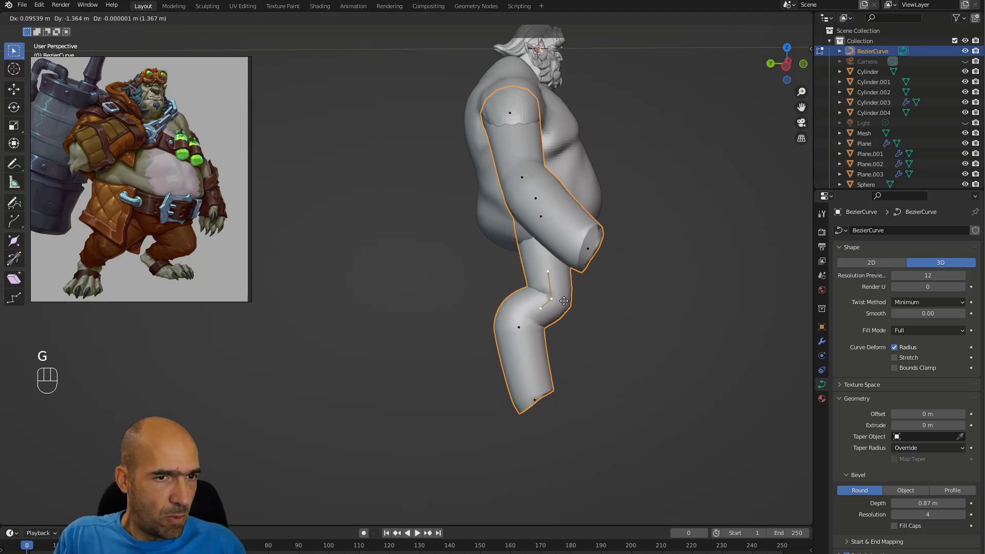
pyautogui.click(545, 326)
# Move the leg's calf point down and backward and its ankle end point forward
pyautogui.moveTo(478, 352); pyautogui.dragTo(479, 352)
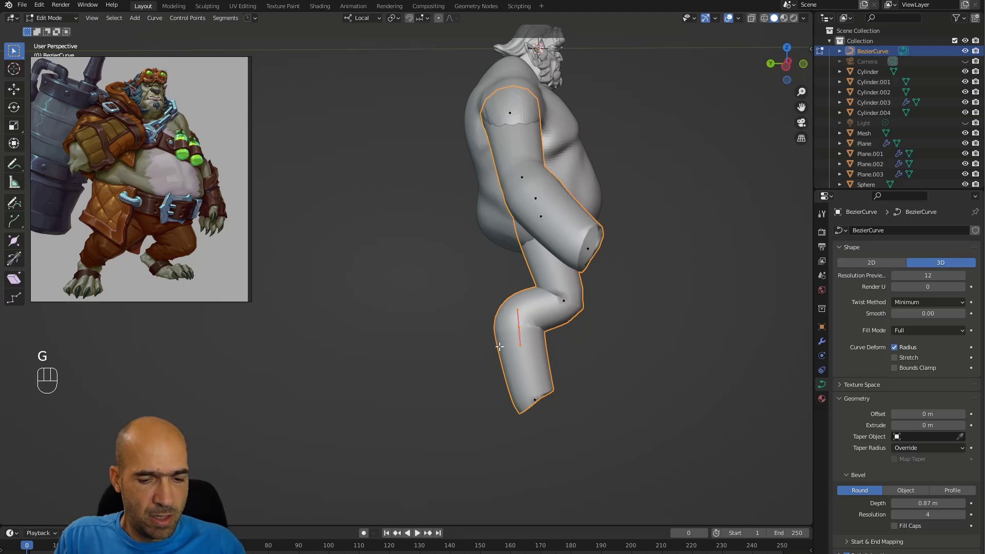
pyautogui.press('g')
pyautogui.click(557, 383)
pyautogui.moveTo(557, 384); pyautogui.dragTo(509, 444)
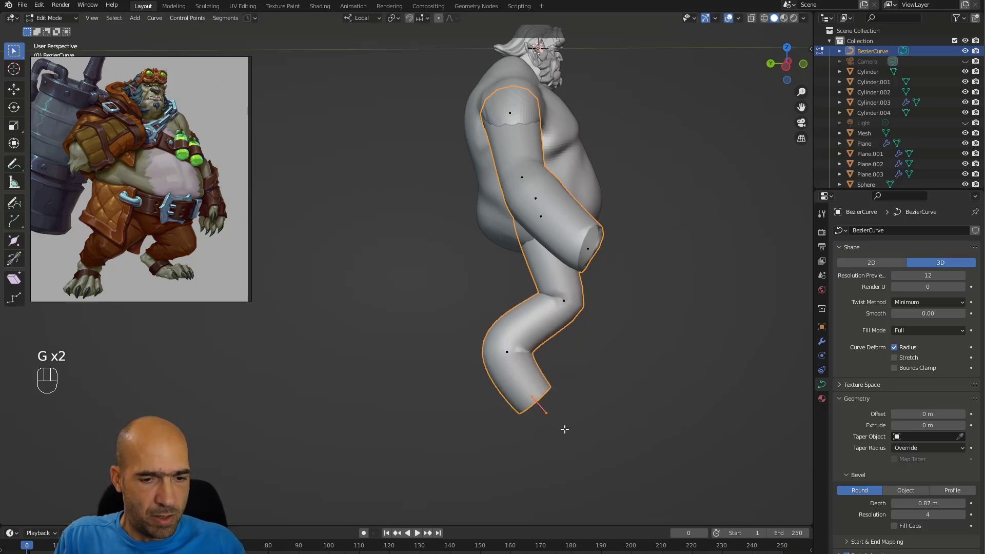
pyautogui.press('g')
pyautogui.click(600, 413)
# Switch the reference to the front-view line art and fatten the curve radius at the top of the thigh
pyautogui.moveTo(648, 366)
pyautogui.keyDown('alt'); pyautogui.mouseDown(button='middle')
pyautogui.moveTo(603, 363)
pyautogui.moveTo(657, 355)
pyautogui.mouseUp(button='middle'); pyautogui.keyUp('alt')
pyautogui.moveTo(598, 276); pyautogui.dragTo(534, 316)
pyautogui.moveTo(562, 269)
pyautogui.keyDown('alt'); pyautogui.keyDown('shift'); pyautogui.mouseDown(button='middle')
pyautogui.moveTo(559, 296)
pyautogui.moveTo(558, 256)
pyautogui.mouseUp(button='middle'); pyautogui.keyUp('shift'); pyautogui.keyUp('alt')
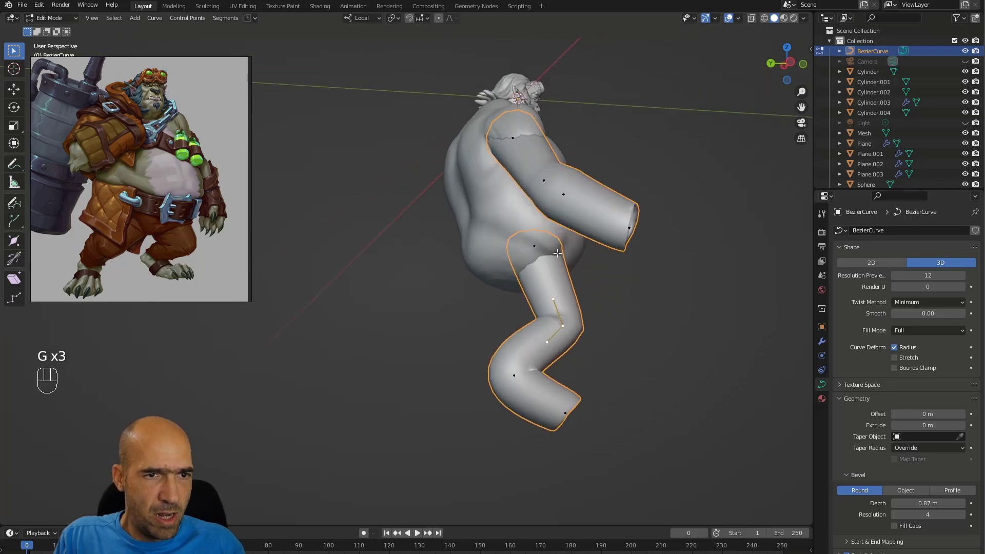
pyautogui.keyDown('alt'); pyautogui.moveTo(489, 269); pyautogui.dragTo(471, 299, button='middle'); pyautogui.keyUp('alt')
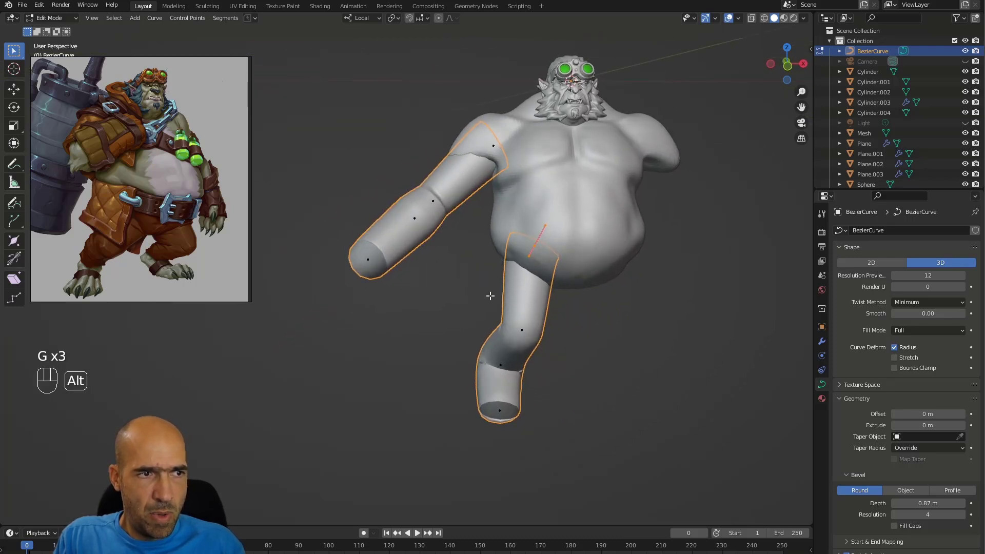
pyautogui.scroll(-5, 134, 162)
pyautogui.scroll(8, 100, 261)
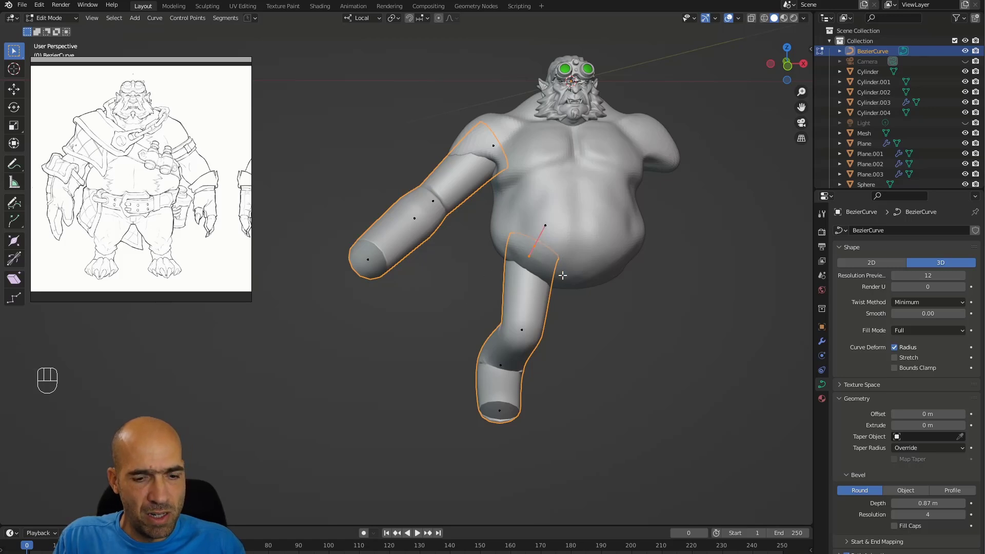
pyautogui.hotkey('shift', 's')
pyautogui.hotkey('alt', 's')
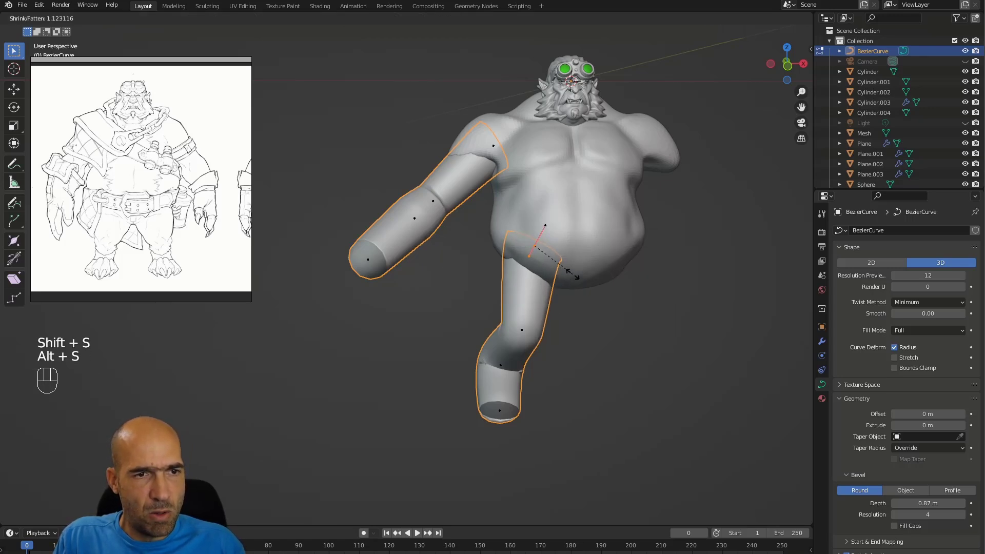
pyautogui.click(584, 275)
# Move the leg's knee point outward and its calf point inward from the front
pyautogui.keyDown('alt'); pyautogui.moveTo(572, 303); pyautogui.dragTo(553, 311, button='middle'); pyautogui.keyUp('alt')
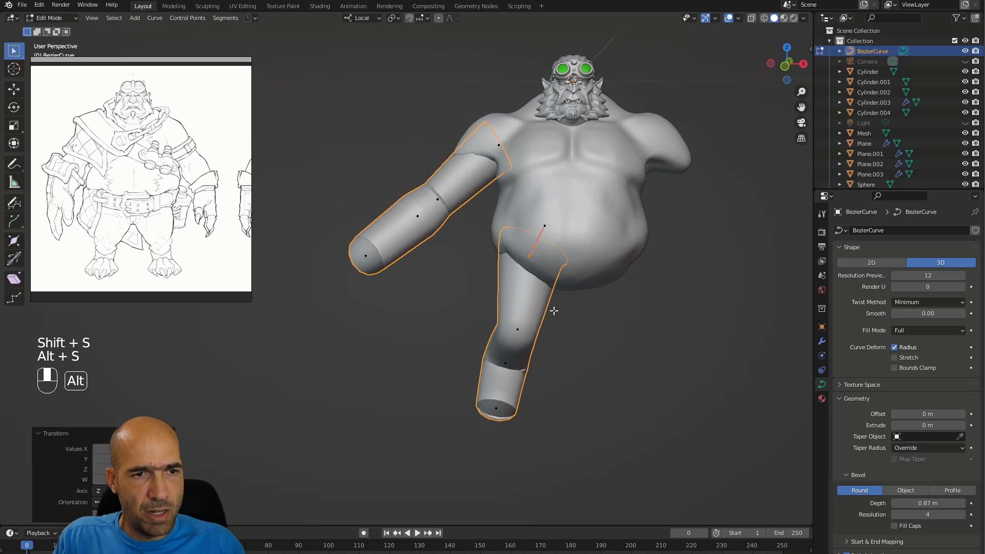
pyautogui.moveTo(497, 346); pyautogui.dragTo(467, 369)
pyautogui.press('g')
pyautogui.click(542, 350)
pyautogui.press('g')
pyautogui.press('g')
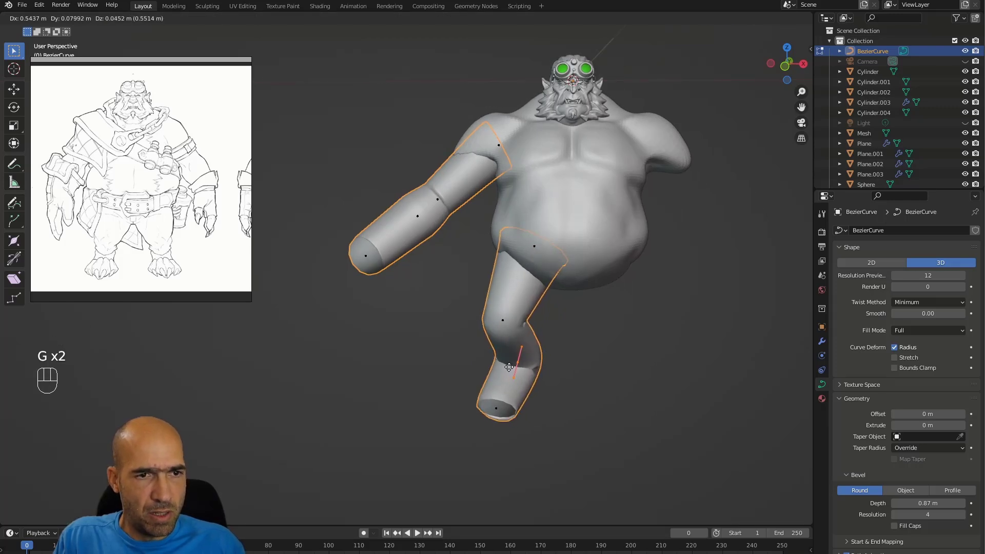
pyautogui.click(521, 402)
# Shorten the forearm by moving the wrist end point toward the elbow
pyautogui.keyDown('alt'); pyautogui.keyDown('shift'); pyautogui.moveTo(521, 401); pyautogui.dragTo(584, 324, button='middle'); pyautogui.keyUp('shift'); pyautogui.keyUp('alt')
pyautogui.keyDown('ctrl'); pyautogui.keyDown('alt'); pyautogui.moveTo(585, 324); pyautogui.dragTo(584, 318, button='middle'); pyautogui.keyUp('alt'); pyautogui.keyUp('ctrl')
pyautogui.moveTo(596, 295); pyautogui.dragTo(530, 347)
pyautogui.keyDown('alt'); pyautogui.keyDown('shift'); pyautogui.moveTo(609, 330); pyautogui.dragTo(529, 366, button='middle'); pyautogui.keyUp('shift'); pyautogui.keyUp('alt')
pyautogui.moveTo(359, 252); pyautogui.dragTo(357, 252)
pyautogui.keyDown('alt'); pyautogui.keyDown('shift'); pyautogui.moveTo(360, 250); pyautogui.dragTo(375, 266, button='middle'); pyautogui.keyUp('shift'); pyautogui.keyUp('alt')
pyautogui.keyDown('ctrl'); pyautogui.keyDown('alt'); pyautogui.moveTo(375, 265); pyautogui.dragTo(468, 326, button='middle'); pyautogui.keyUp('alt'); pyautogui.keyUp('ctrl')
pyautogui.press('g')
pyautogui.click(488, 269)
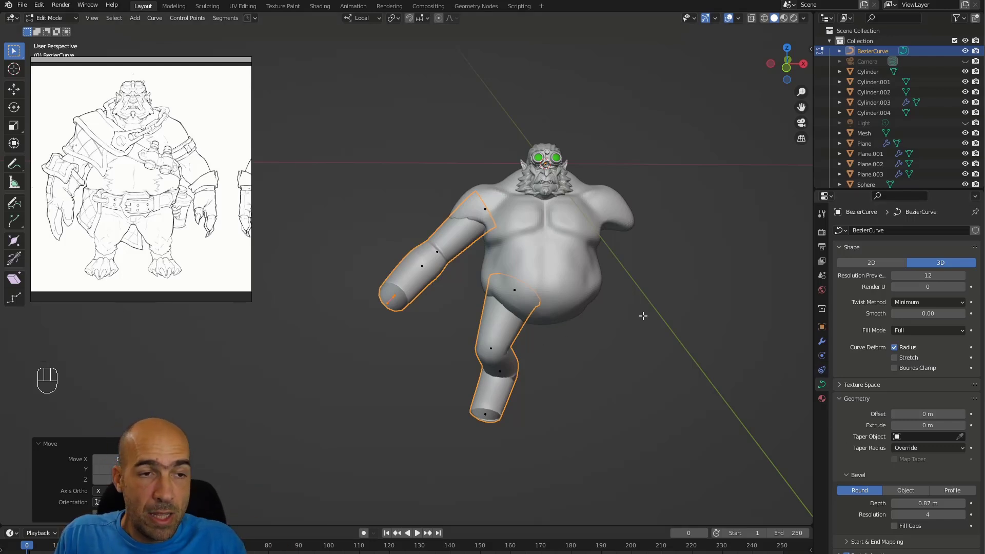
pyautogui.keyDown('alt'); pyautogui.moveTo(543, 293); pyautogui.dragTo(610, 225); pyautogui.keyUp('alt')
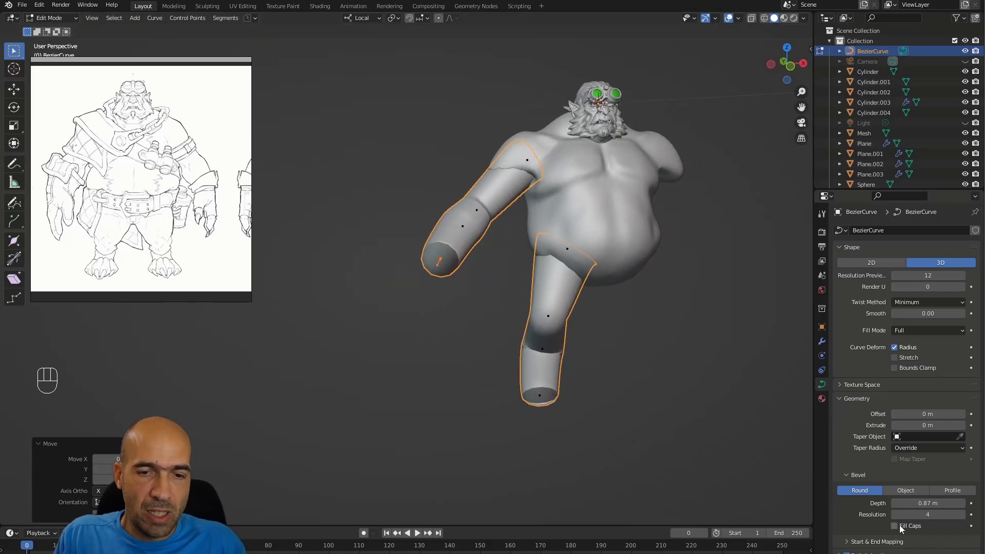
pyautogui.keyDown('ctrl'); pyautogui.keyDown('alt'); pyautogui.moveTo(528, 355); pyautogui.dragTo(448, 255); pyautogui.keyUp('alt'); pyautogui.keyUp('ctrl')
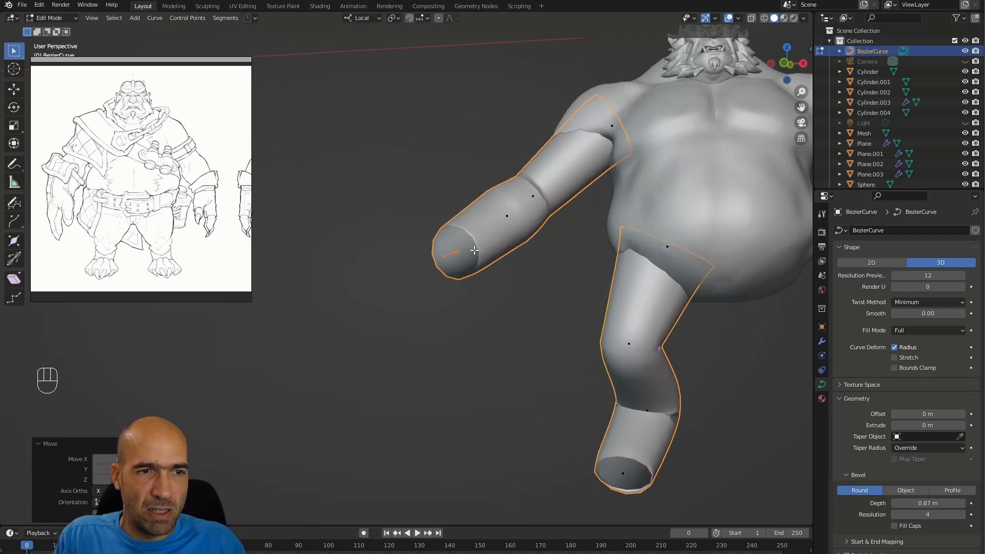
# Leave curve editing and set the arm and leg curve object to flat shading
pyautogui.keyDown('alt'); pyautogui.moveTo(526, 207); pyautogui.dragTo(510, 227); pyautogui.keyUp('alt')
pyautogui.rightClick(510, 227)
pyautogui.click(510, 227)
pyautogui.press('Tab')
pyautogui.rightClick(552, 182)
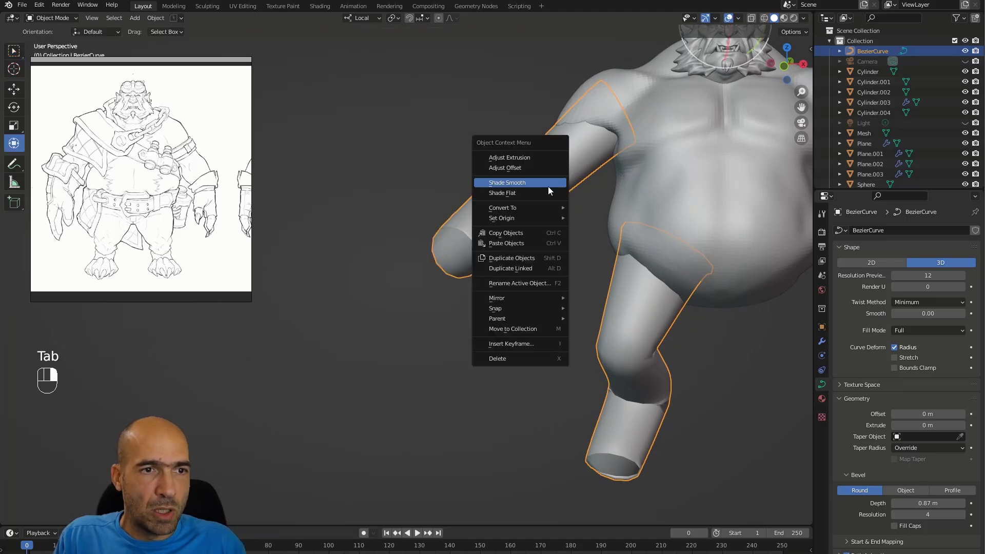
pyautogui.click(531, 193)
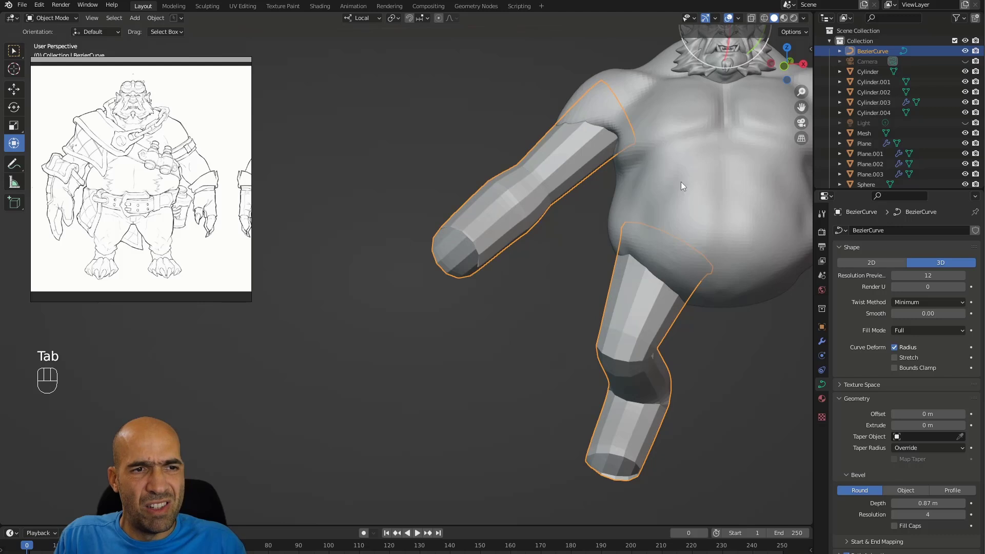
# Convert the arm and leg curve object to a mesh
pyautogui.rightClick(529, 191)
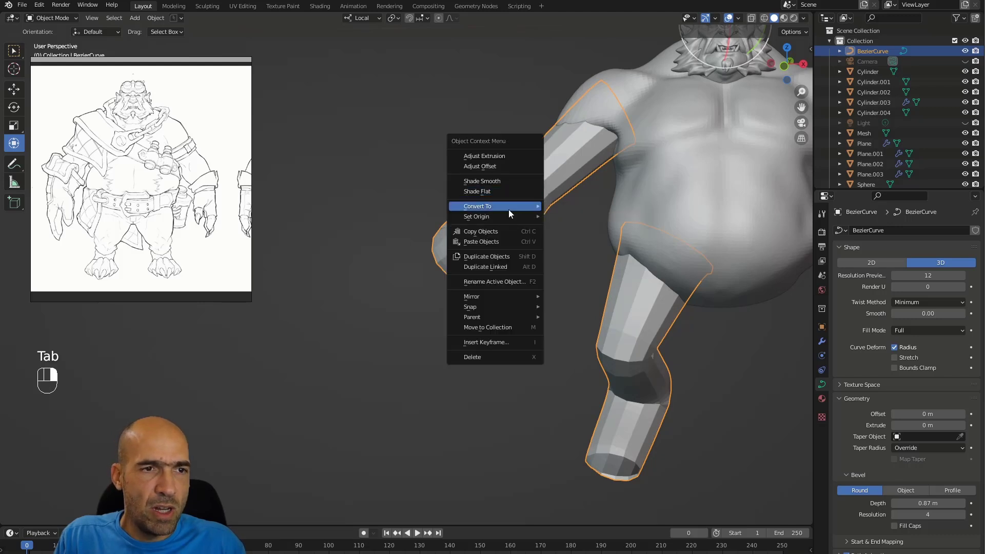
pyautogui.moveTo(501, 204)
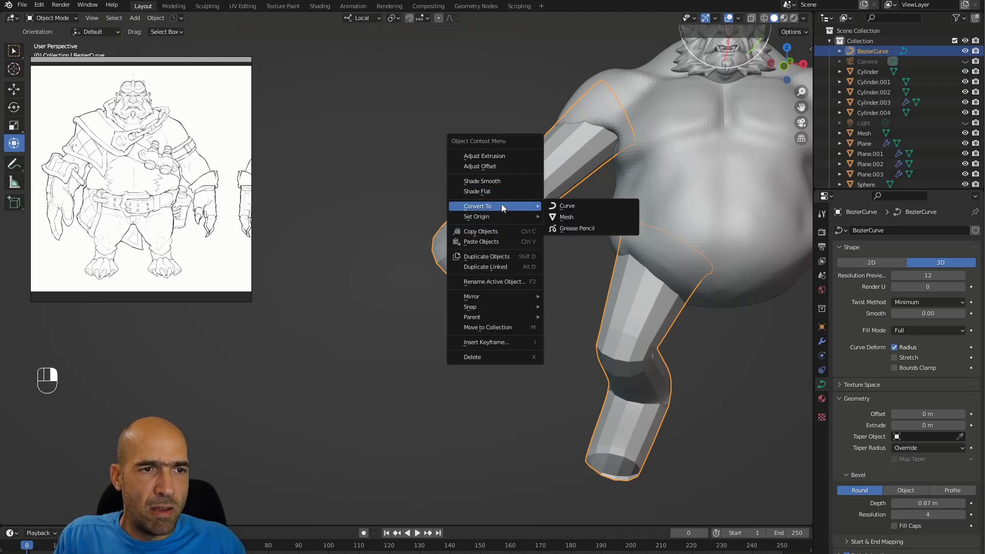
pyautogui.click(573, 217)
# Select the whole limb mesh and fill its open ends at the wrist and ankle with faces
pyautogui.press('Tab')
pyautogui.keyDown('alt'); pyautogui.moveTo(539, 226); pyautogui.dragTo(521, 243); pyautogui.keyUp('alt')
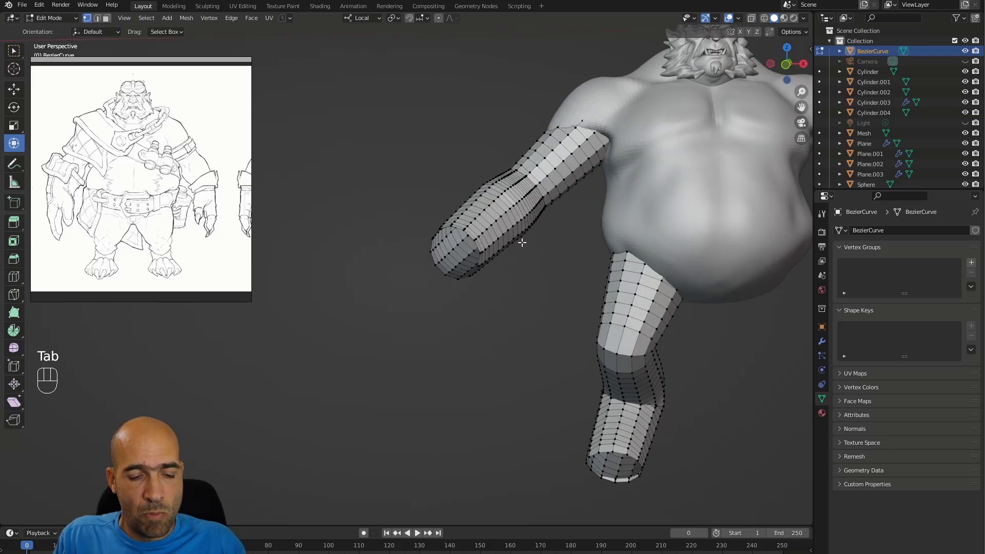
pyautogui.press('a')
pyautogui.press('f')
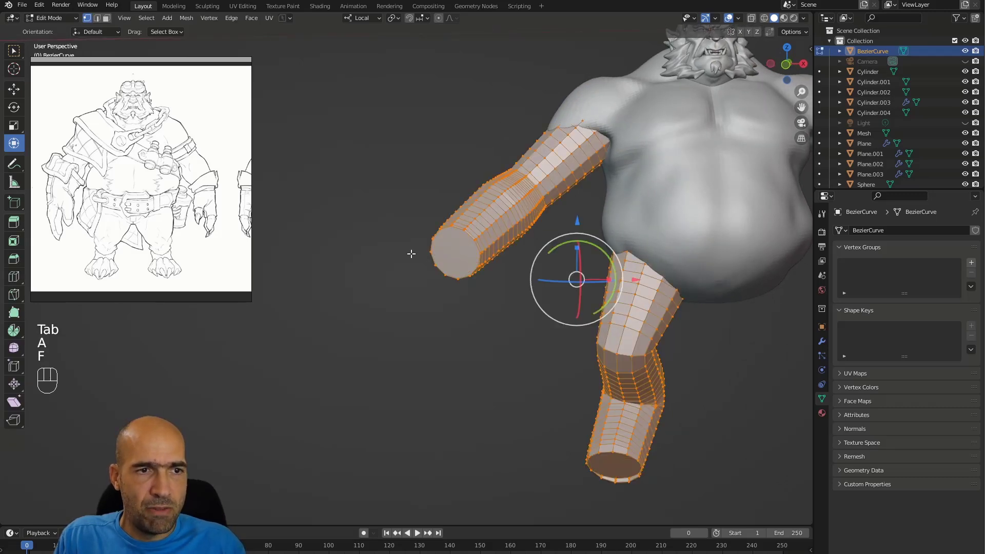
pyautogui.keyDown('alt'); pyautogui.moveTo(607, 289); pyautogui.dragTo(686, 334); pyautogui.keyUp('alt')
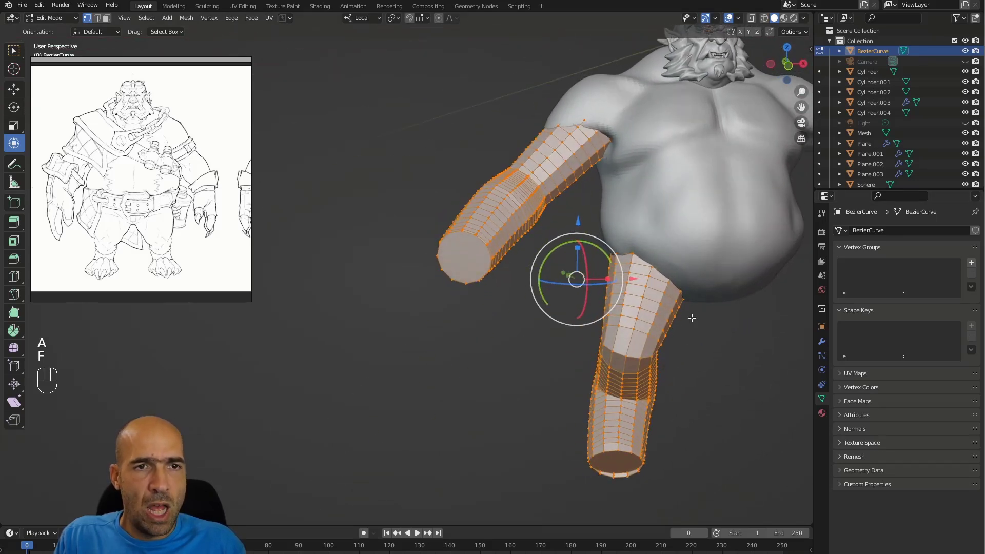
# Switch the limb mesh to Sculpt Mode and use the Grab brush to adjust the upper arm where it meets the shoulder
pyautogui.hotkey('ctrl', 'Tab')
pyautogui.keyDown('alt'); pyautogui.keyDown('shift'); pyautogui.moveTo(712, 282); pyautogui.dragTo(655, 423); pyautogui.keyUp('shift'); pyautogui.keyUp('alt')
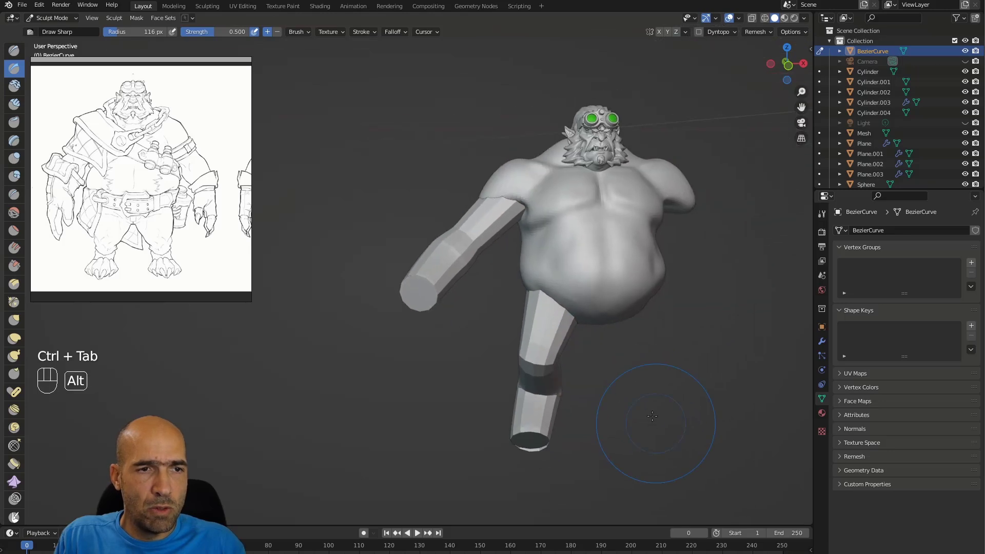
pyautogui.press('g')
pyautogui.moveTo(418, 286)
pyautogui.keyDown('ctrl'); pyautogui.keyDown('alt'); pyautogui.mouseDown()
pyautogui.moveTo(613, 261)
pyautogui.moveTo(585, 248)
pyautogui.moveTo(655, 287)
pyautogui.mouseUp(); pyautogui.keyUp('alt'); pyautogui.keyUp('ctrl')
pyautogui.moveTo(579, 181); pyautogui.dragTo(570, 173)
pyautogui.keyDown('alt'); pyautogui.keyDown('shift'); pyautogui.moveTo(590, 123); pyautogui.dragTo(693, 149); pyautogui.keyUp('shift'); pyautogui.keyUp('alt')
pyautogui.moveTo(536, 175); pyautogui.dragTo(521, 182)
# Use the Grab brush to fit the back of the upper arm under the shoulder and refine the arm toward the elbow
pyautogui.keyDown('alt'); pyautogui.moveTo(533, 237); pyautogui.dragTo(466, 277); pyautogui.keyUp('alt')
pyautogui.moveTo(434, 245)
pyautogui.keyDown('alt'); pyautogui.mouseDown()
pyautogui.moveTo(446, 206)
pyautogui.moveTo(422, 209)
pyautogui.moveTo(440, 196)
pyautogui.mouseUp(); pyautogui.keyUp('alt')
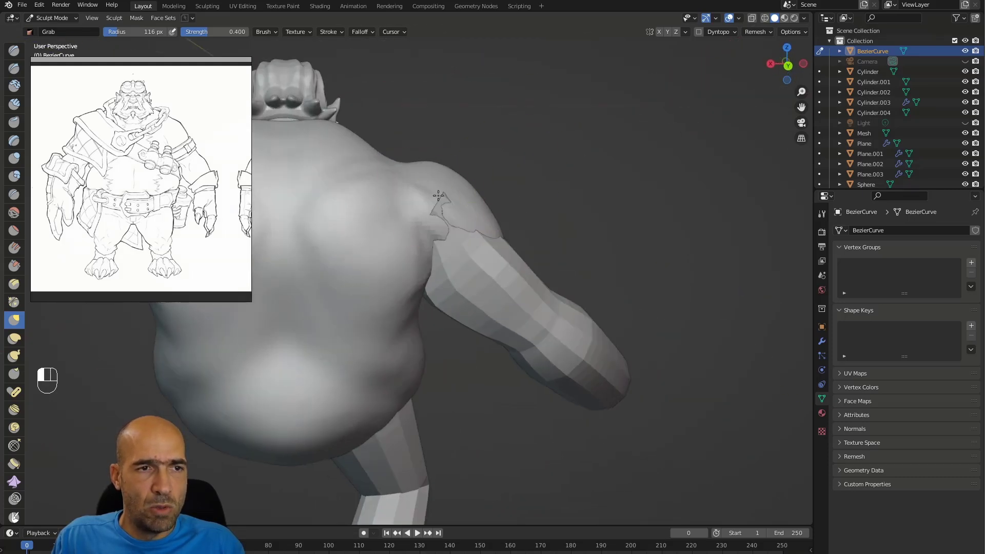
pyautogui.keyDown('alt'); pyautogui.moveTo(521, 229); pyautogui.dragTo(475, 226); pyautogui.keyUp('alt')
pyautogui.moveTo(505, 234); pyautogui.dragTo(517, 225)
pyautogui.moveTo(544, 218)
pyautogui.keyDown('alt'); pyautogui.mouseDown()
pyautogui.moveTo(506, 209)
pyautogui.moveTo(493, 231)
pyautogui.mouseUp(); pyautogui.keyUp('alt')
pyautogui.moveTo(486, 371)
pyautogui.mouseDown()
pyautogui.moveTo(479, 380)
pyautogui.moveTo(480, 311)
pyautogui.mouseUp()
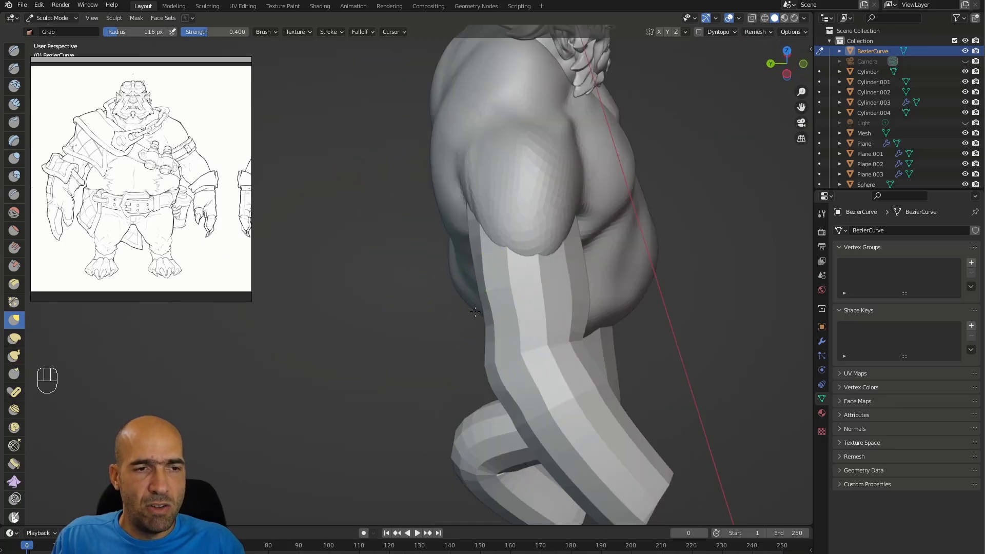
pyautogui.keyDown('alt'); pyautogui.moveTo(478, 242); pyautogui.dragTo(476, 259); pyautogui.keyUp('alt')
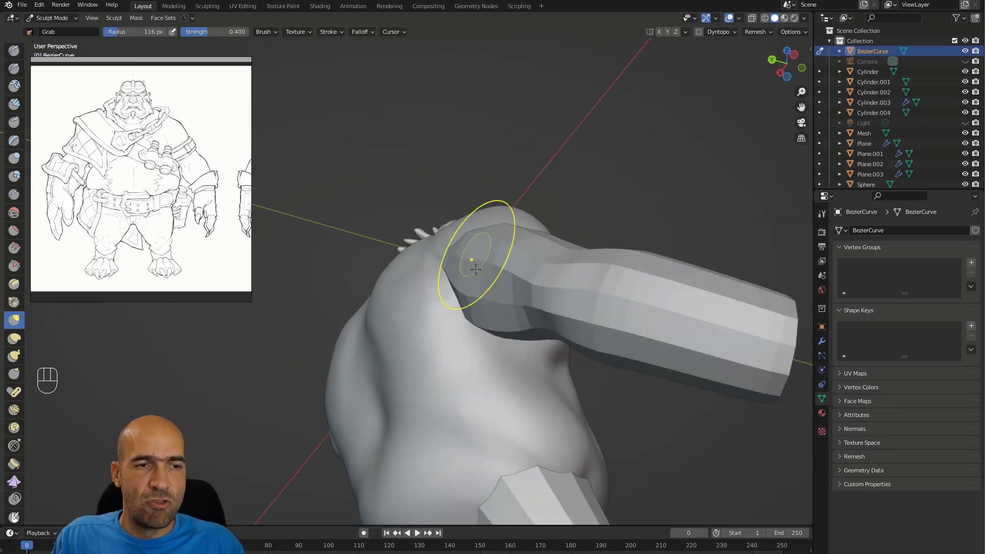
pyautogui.keyDown('alt'); pyautogui.moveTo(477, 303); pyautogui.dragTo(528, 363); pyautogui.keyUp('alt')
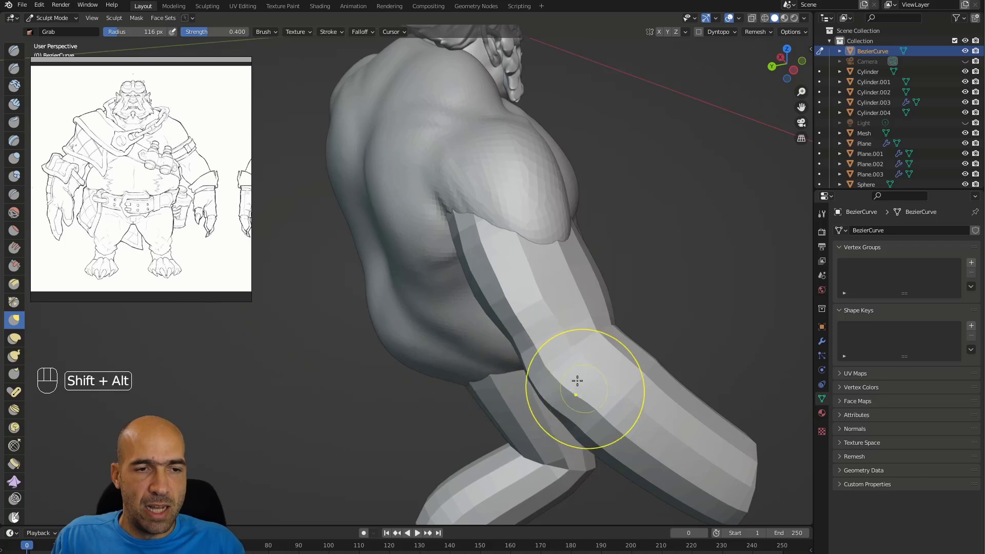
pyautogui.keyDown('alt'); pyautogui.moveTo(583, 390); pyautogui.dragTo(520, 380); pyautogui.keyUp('alt')
pyautogui.keyDown('alt'); pyautogui.moveTo(607, 400); pyautogui.dragTo(548, 257); pyautogui.keyUp('alt')
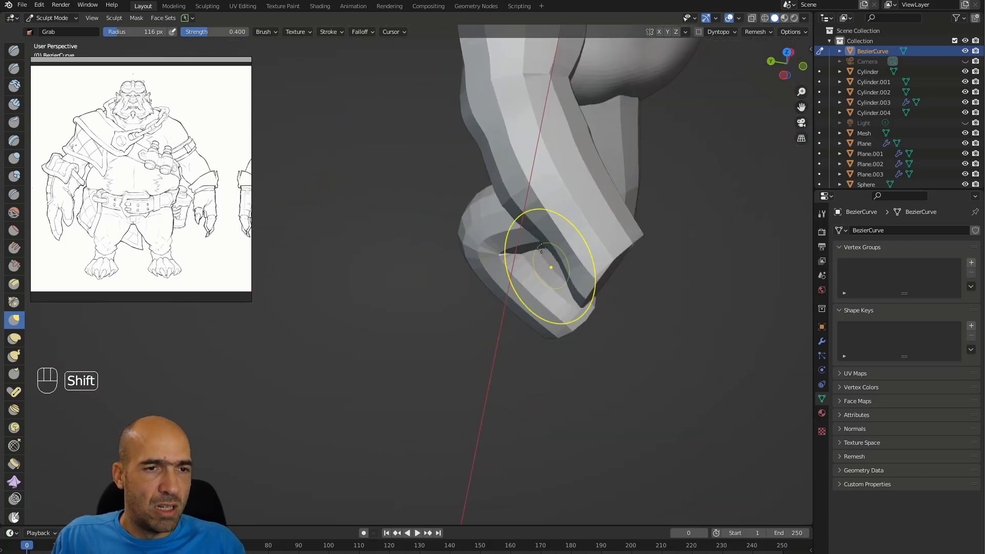
# Grab the forearm into a muscular shape, bulging it below the elbow and tapering it toward the wrist
pyautogui.moveTo(682, 214)
pyautogui.keyDown('alt'); pyautogui.mouseDown()
pyautogui.moveTo(585, 193)
pyautogui.moveTo(565, 239)
pyautogui.moveTo(583, 199)
pyautogui.moveTo(555, 202)
pyautogui.moveTo(522, 233)
pyautogui.mouseUp(); pyautogui.keyUp('alt')
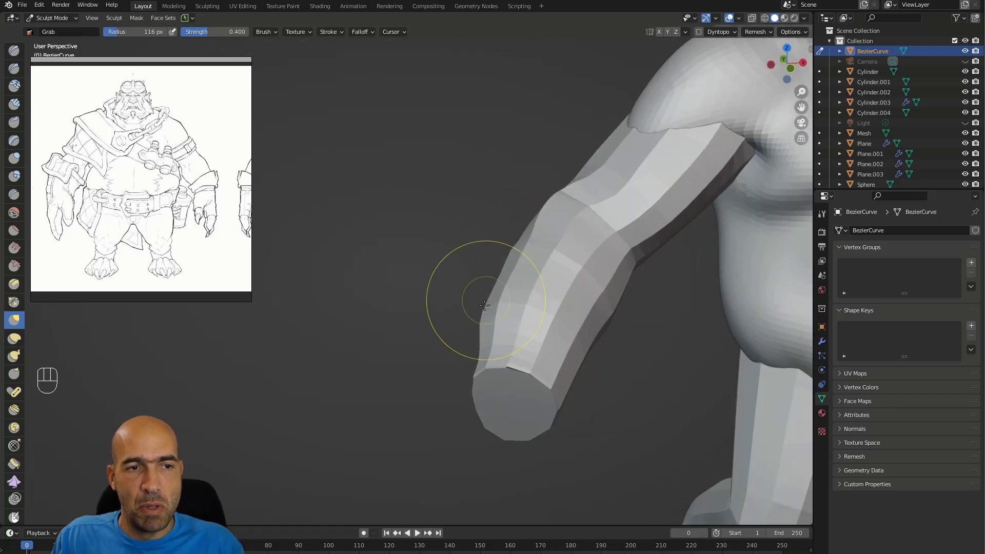
pyautogui.moveTo(503, 268)
pyautogui.keyDown('alt'); pyautogui.mouseDown()
pyautogui.moveTo(567, 392)
pyautogui.moveTo(536, 409)
pyautogui.mouseUp(); pyautogui.keyUp('alt')
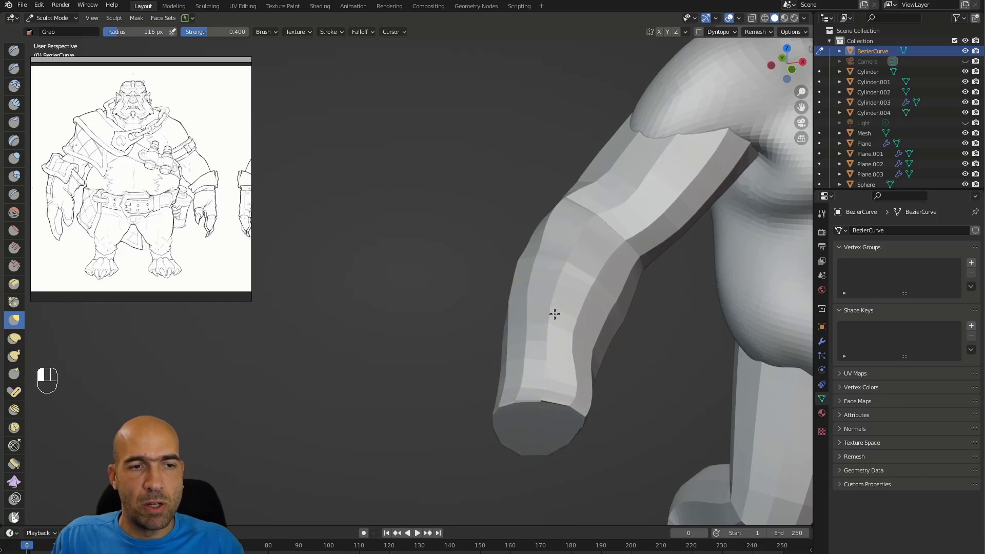
pyautogui.moveTo(585, 308)
pyautogui.keyDown('alt'); pyautogui.mouseDown()
pyautogui.moveTo(618, 250)
pyautogui.moveTo(622, 303)
pyautogui.moveTo(594, 325)
pyautogui.moveTo(562, 235)
pyautogui.mouseUp(); pyautogui.keyUp('alt')
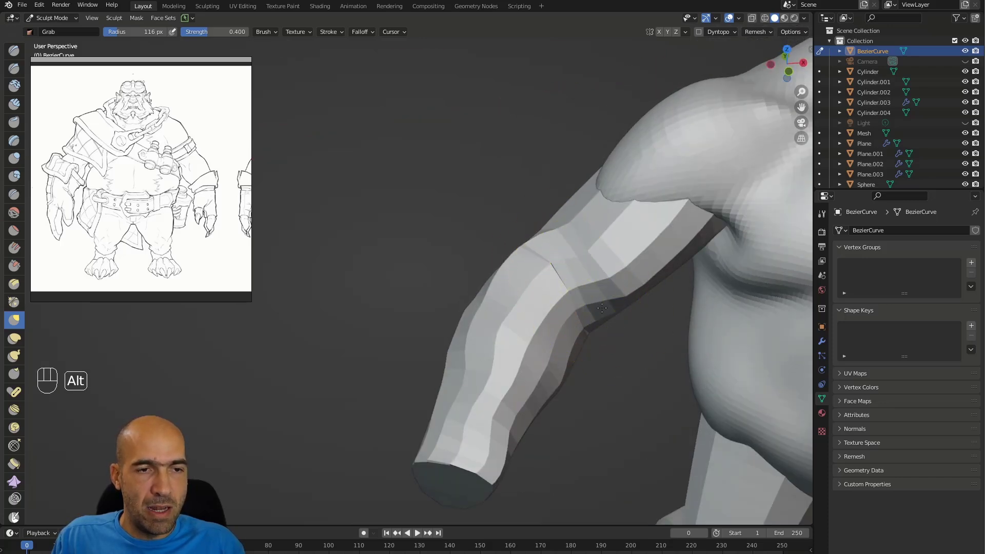
pyautogui.keyDown('alt'); pyautogui.moveTo(616, 317); pyautogui.dragTo(554, 316); pyautogui.keyUp('alt')
pyautogui.keyDown('ctrl'); pyautogui.keyDown('alt'); pyautogui.moveTo(626, 338); pyautogui.dragTo(593, 265); pyautogui.keyUp('alt'); pyautogui.keyUp('ctrl')
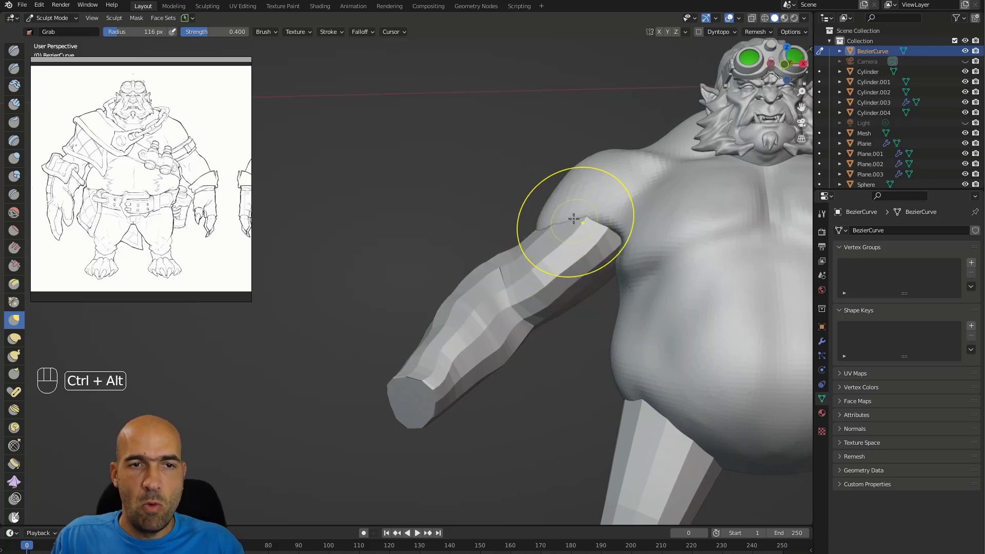
pyautogui.scroll(-4, 573, 220)
# Grab the back of the lower leg downward to rough out the heel and narrow the ankle
pyautogui.keyDown('alt'); pyautogui.keyDown('shift'); pyautogui.moveTo(497, 262); pyautogui.dragTo(534, 258); pyautogui.keyUp('shift'); pyautogui.keyUp('alt')
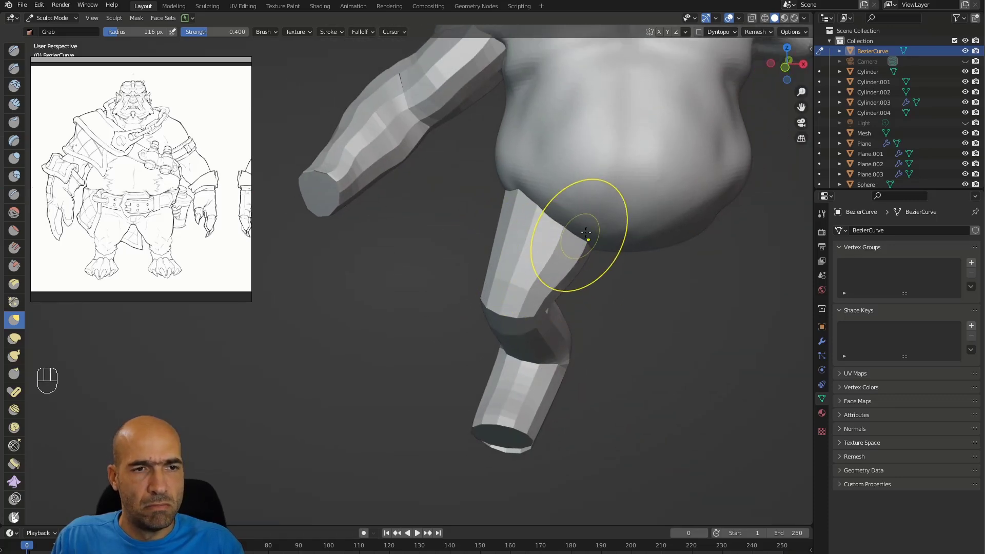
pyautogui.moveTo(416, 245)
pyautogui.keyDown('alt'); pyautogui.mouseDown()
pyautogui.moveTo(488, 243)
pyautogui.moveTo(464, 221)
pyautogui.mouseUp(); pyautogui.keyUp('alt')
pyautogui.keyDown('alt'); pyautogui.moveTo(569, 249); pyautogui.dragTo(496, 259); pyautogui.keyUp('alt')
pyautogui.moveTo(497, 327)
pyautogui.mouseDown()
pyautogui.moveTo(493, 339)
pyautogui.moveTo(545, 308)
pyautogui.moveTo(498, 370)
pyautogui.moveTo(506, 374)
pyautogui.moveTo(462, 383)
pyautogui.mouseUp()
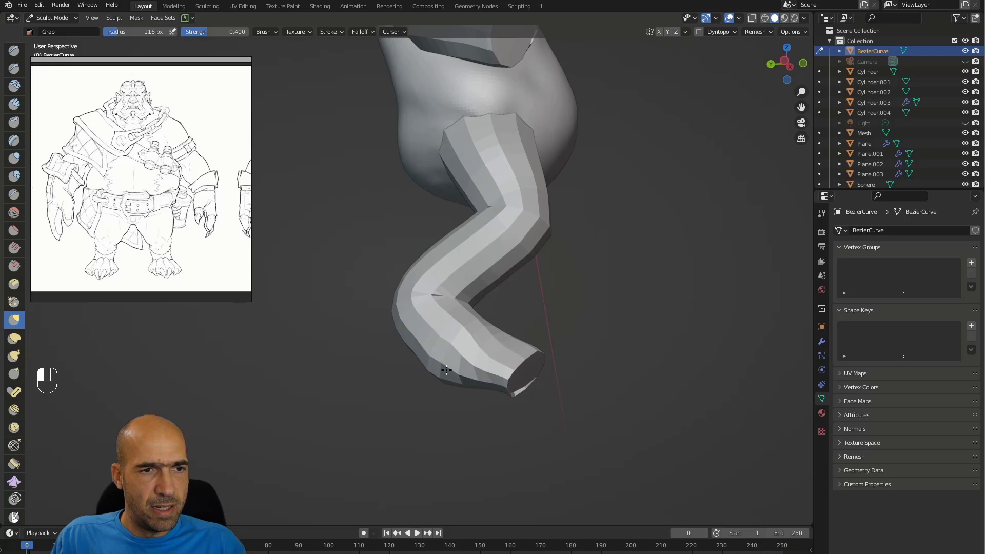
pyautogui.moveTo(373, 342)
pyautogui.keyDown('alt'); pyautogui.mouseDown()
pyautogui.moveTo(379, 272)
pyautogui.moveTo(447, 267)
pyautogui.moveTo(455, 301)
pyautogui.mouseUp(); pyautogui.keyUp('alt')
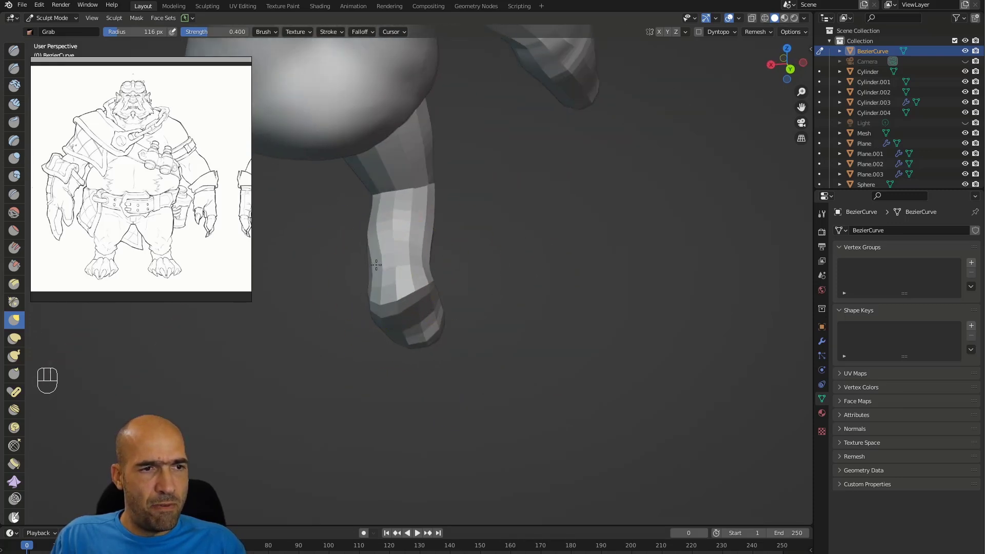
# Reshape the calf with the Grab brush and pull the joint above the foot backward into a pointed hock
pyautogui.moveTo(400, 236)
pyautogui.mouseDown()
pyautogui.moveTo(352, 253)
pyautogui.moveTo(439, 214)
pyautogui.mouseUp()
pyautogui.keyDown('alt'); pyautogui.keyDown('shift'); pyautogui.moveTo(479, 241); pyautogui.dragTo(415, 298); pyautogui.keyUp('shift'); pyautogui.keyUp('alt')
pyautogui.moveTo(436, 352)
pyautogui.keyDown('alt'); pyautogui.mouseDown()
pyautogui.moveTo(380, 358)
pyautogui.moveTo(423, 356)
pyautogui.mouseUp(); pyautogui.keyUp('alt')
pyautogui.moveTo(389, 353)
pyautogui.keyDown('alt'); pyautogui.mouseDown()
pyautogui.moveTo(361, 321)
pyautogui.moveTo(372, 303)
pyautogui.moveTo(420, 351)
pyautogui.mouseUp(); pyautogui.keyUp('alt')
pyautogui.moveTo(484, 329)
pyautogui.keyDown('alt'); pyautogui.mouseDown()
pyautogui.moveTo(451, 346)
pyautogui.moveTo(450, 299)
pyautogui.mouseUp(); pyautogui.keyUp('alt')
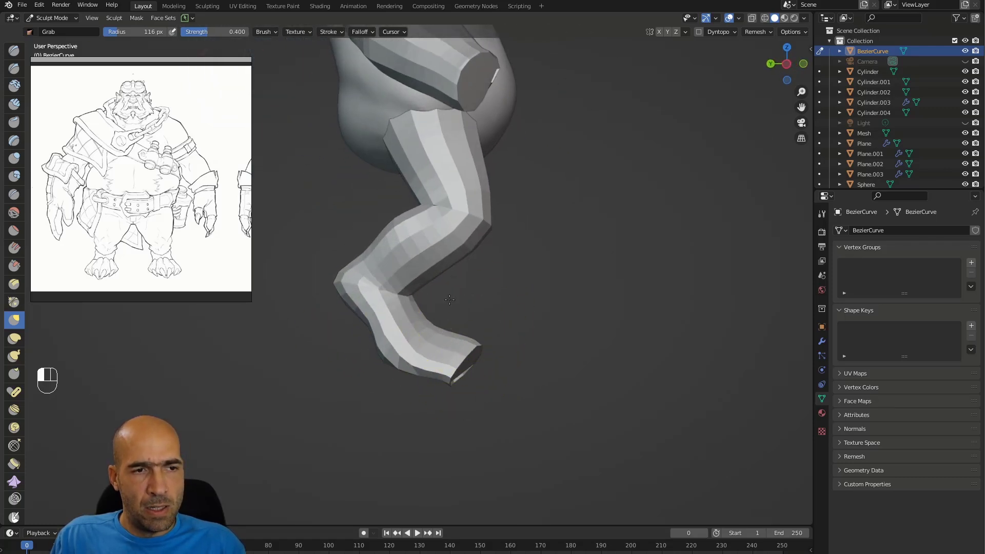
pyautogui.keyDown('alt'); pyautogui.moveTo(450, 260); pyautogui.dragTo(437, 255); pyautogui.keyUp('alt')
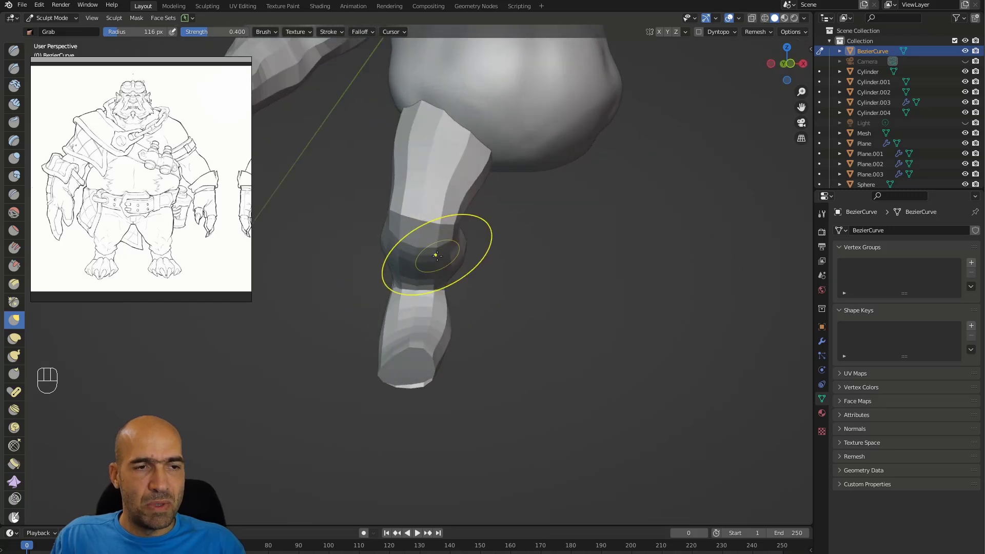
# Mirror the sculpted arm and leg to the other side of the body and undo the stroke made without symmetry
pyautogui.moveTo(492, 162)
pyautogui.keyDown('ctrl'); pyautogui.keyDown('alt'); pyautogui.mouseDown()
pyautogui.moveTo(598, 220)
pyautogui.moveTo(618, 211)
pyautogui.moveTo(564, 208)
pyautogui.moveTo(483, 259)
pyautogui.moveTo(512, 314)
pyautogui.moveTo(466, 281)
pyautogui.mouseUp(); pyautogui.keyUp('alt'); pyautogui.keyUp('ctrl')
pyautogui.press('q')
pyautogui.click(593, 205)
pyautogui.hotkey('ctrl', 'z')
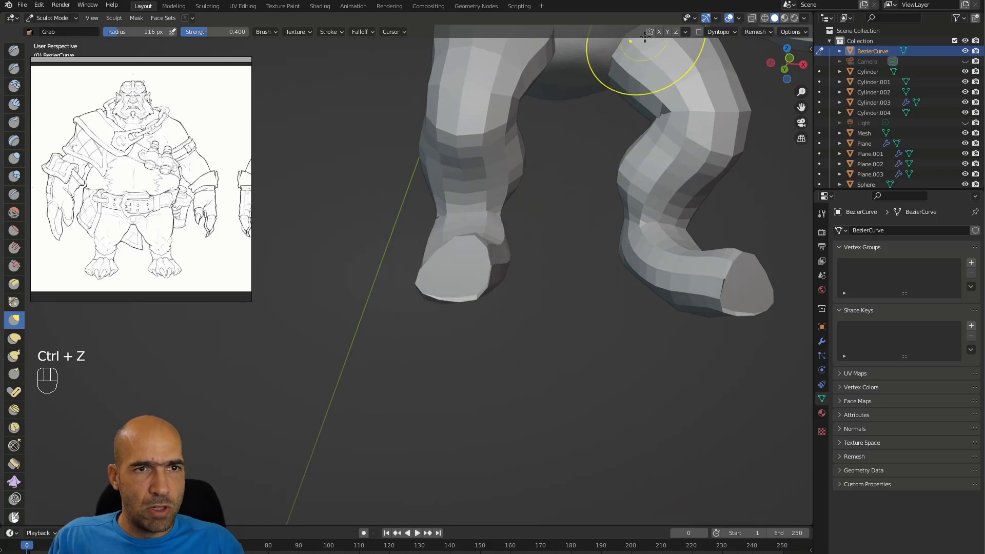
# With X mirror symmetry enabled, grab the ends of the lower legs into broader foot shapes
pyautogui.moveTo(464, 246)
pyautogui.keyDown('alt'); pyautogui.mouseDown()
pyautogui.moveTo(504, 261)
pyautogui.moveTo(477, 281)
pyautogui.moveTo(495, 248)
pyautogui.mouseUp(); pyautogui.keyUp('alt')
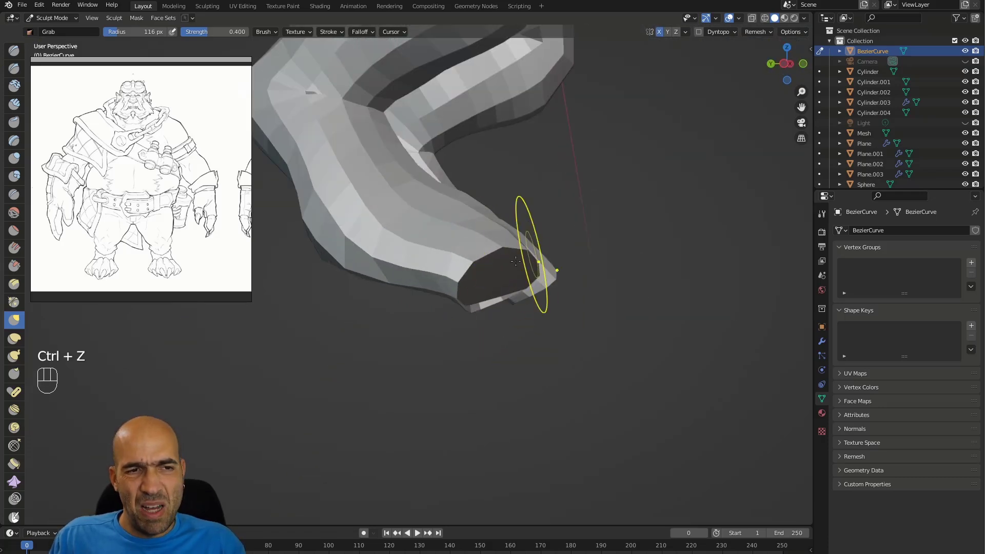
pyautogui.keyDown('alt'); pyautogui.moveTo(543, 294); pyautogui.dragTo(505, 283); pyautogui.keyUp('alt')
pyautogui.keyDown('ctrl'); pyautogui.keyDown('alt'); pyautogui.moveTo(505, 284); pyautogui.dragTo(472, 258); pyautogui.keyUp('alt'); pyautogui.keyUp('ctrl')
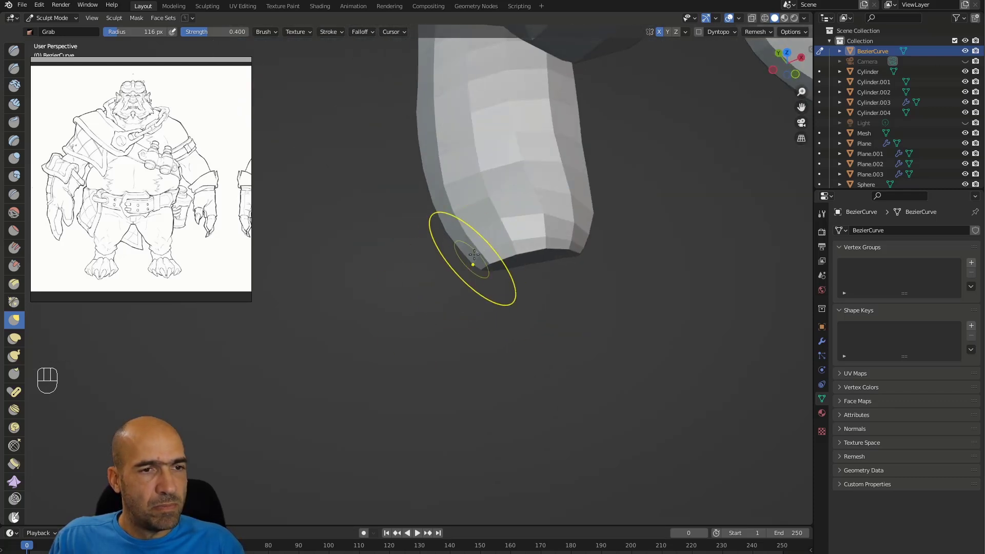
pyautogui.moveTo(424, 155)
pyautogui.keyDown('alt'); pyautogui.mouseDown()
pyautogui.moveTo(374, 198)
pyautogui.moveTo(408, 223)
pyautogui.moveTo(462, 220)
pyautogui.moveTo(466, 209)
pyautogui.moveTo(496, 205)
pyautogui.mouseUp(); pyautogui.keyUp('alt')
pyautogui.moveTo(459, 261); pyautogui.dragTo(467, 263)
pyautogui.keyDown('alt'); pyautogui.moveTo(504, 236); pyautogui.dragTo(462, 269); pyautogui.keyUp('alt')
pyautogui.moveTo(452, 275)
pyautogui.keyDown('alt'); pyautogui.mouseDown()
pyautogui.moveTo(475, 277)
pyautogui.moveTo(462, 308)
pyautogui.mouseUp(); pyautogui.keyUp('alt')
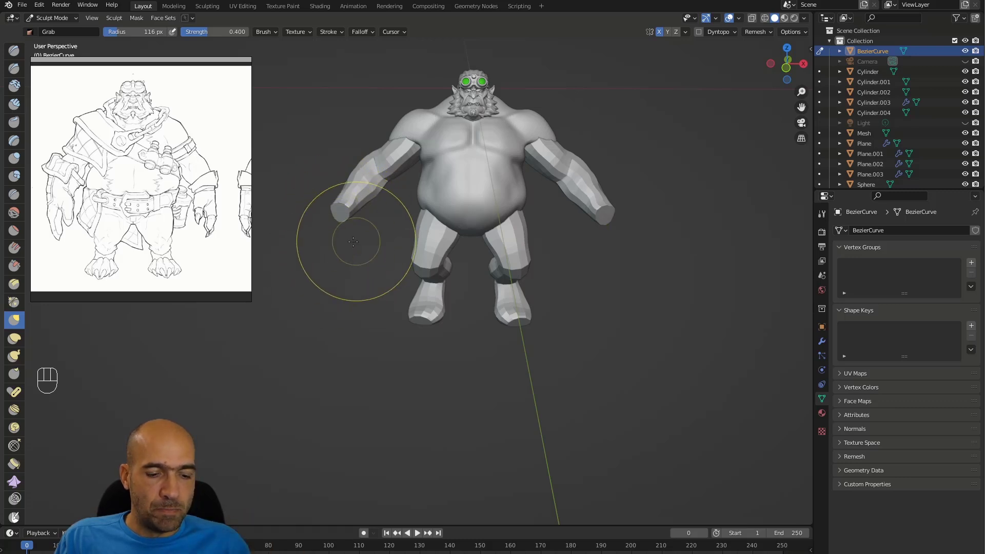
pyautogui.hotkey('shift', 'ctrl', '3')
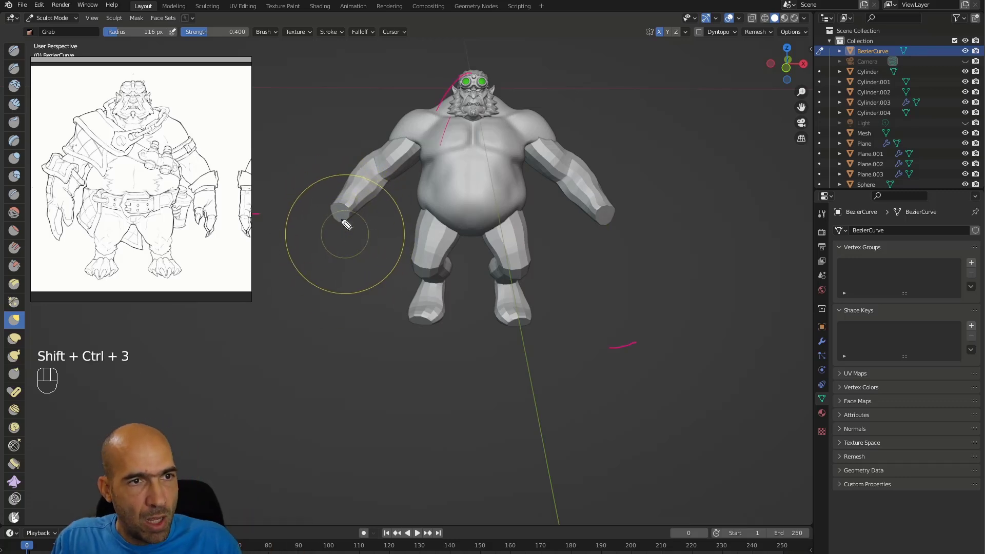
pyautogui.hotkey('shift', 'ctrl', '7')
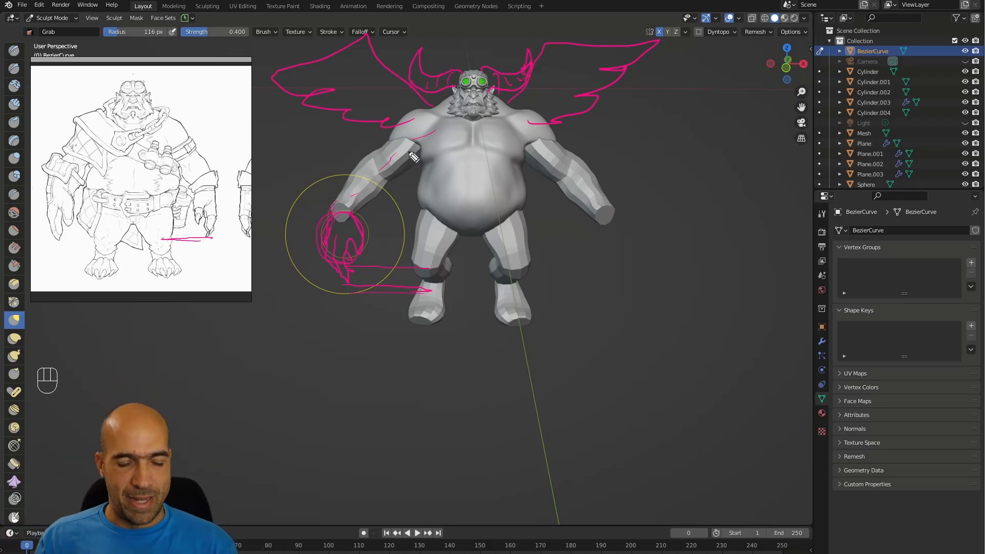
pyautogui.hotkey('ctrl', 'shift', '7')
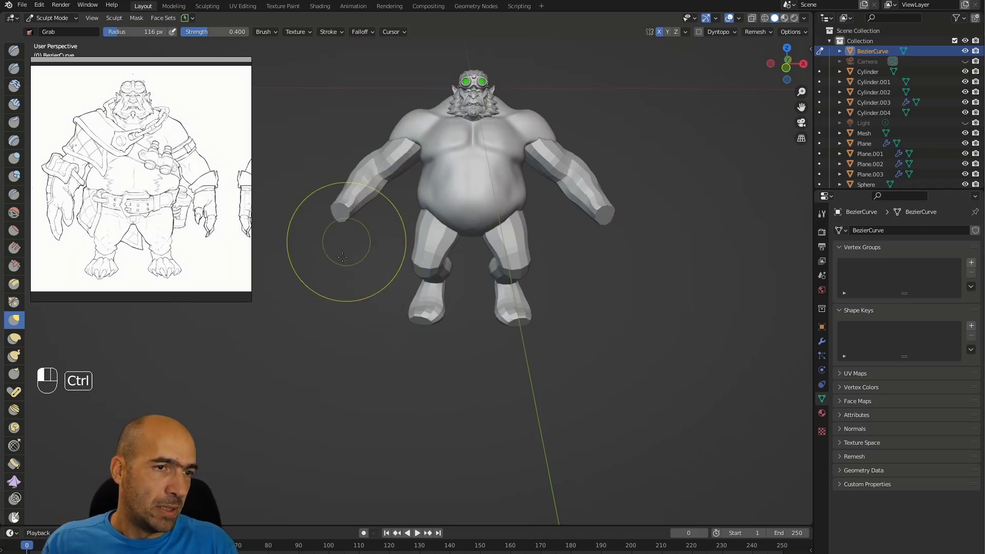
# Use the Grab brush to reshape the elbow and the underside of the forearm on both arms
pyautogui.moveTo(363, 280)
pyautogui.keyDown('alt'); pyautogui.mouseDown()
pyautogui.moveTo(394, 296)
pyautogui.moveTo(470, 273)
pyautogui.moveTo(440, 248)
pyautogui.mouseUp(); pyautogui.keyUp('alt')
pyautogui.press('g')
pyautogui.moveTo(440, 165)
pyautogui.mouseDown()
pyautogui.moveTo(454, 149)
pyautogui.moveTo(459, 220)
pyautogui.mouseUp()
pyautogui.moveTo(501, 180); pyautogui.dragTo(514, 195)
pyautogui.moveTo(514, 196)
pyautogui.keyDown('alt'); pyautogui.mouseDown()
pyautogui.moveTo(529, 206)
pyautogui.moveTo(590, 174)
pyautogui.moveTo(558, 237)
pyautogui.moveTo(561, 190)
pyautogui.mouseUp(); pyautogui.keyUp('alt')
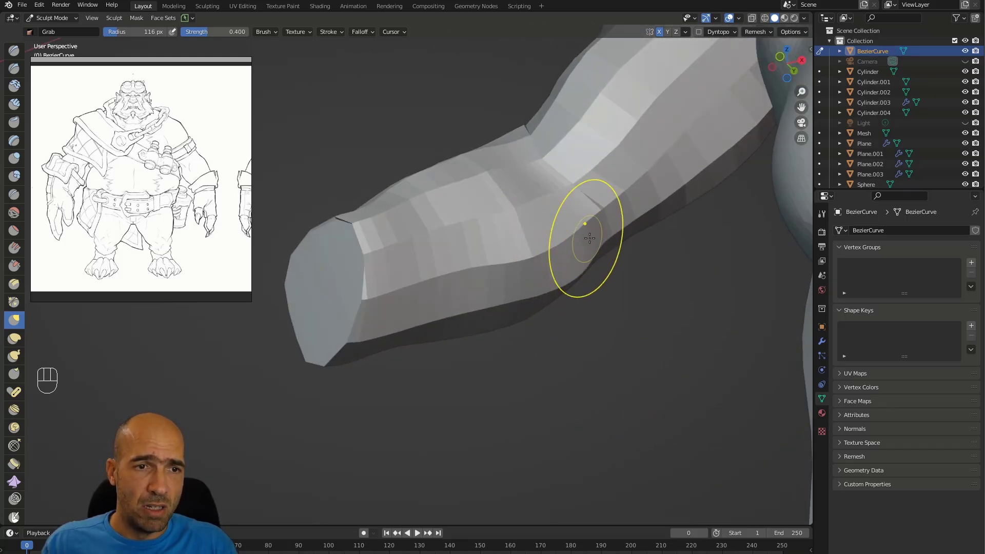
pyautogui.keyDown('alt'); pyautogui.moveTo(634, 236); pyautogui.dragTo(611, 248); pyautogui.keyUp('alt')
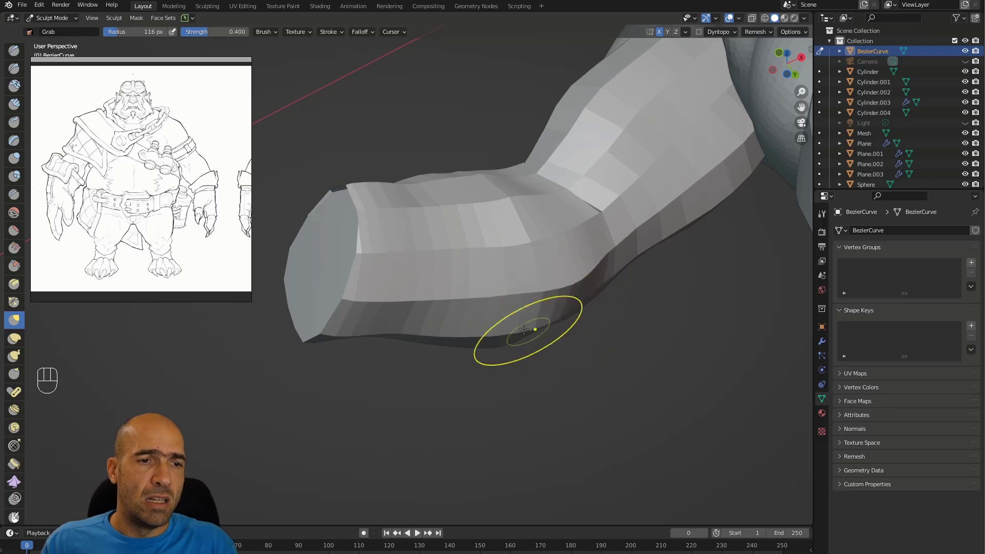
# Refine the wrist end of the forearm and smooth the surface around the wrist and elbow
pyautogui.keyDown('alt'); pyautogui.moveTo(328, 319); pyautogui.dragTo(402, 258); pyautogui.keyUp('alt')
pyautogui.keyDown('alt'); pyautogui.moveTo(404, 251); pyautogui.dragTo(367, 283); pyautogui.keyUp('alt')
pyautogui.keyDown('shift'); pyautogui.moveTo(372, 237); pyautogui.dragTo(380, 227); pyautogui.keyUp('shift')
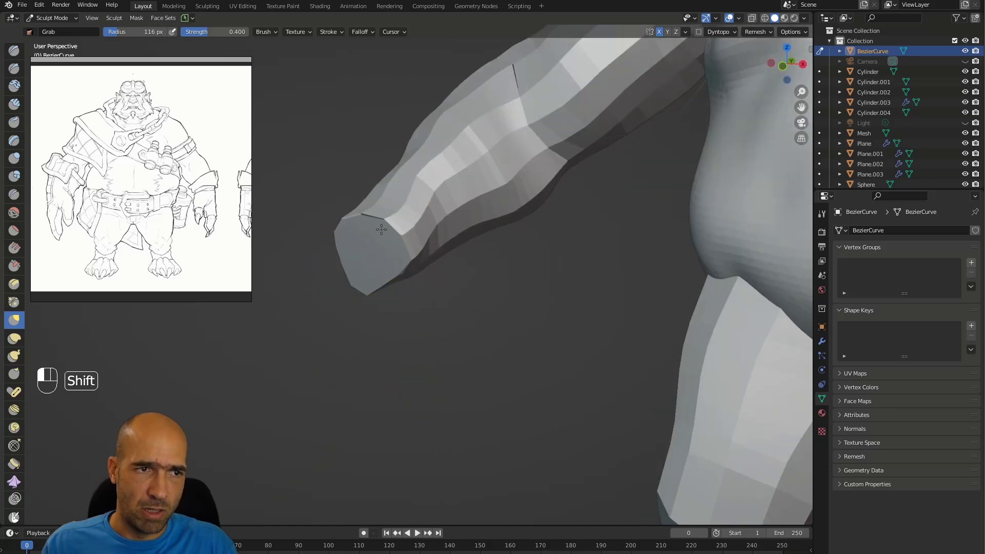
pyautogui.keyDown('alt'); pyautogui.moveTo(414, 262); pyautogui.dragTo(424, 246); pyautogui.keyUp('alt')
pyautogui.keyDown('shift'); pyautogui.moveTo(501, 102); pyautogui.dragTo(505, 221); pyautogui.keyUp('shift')
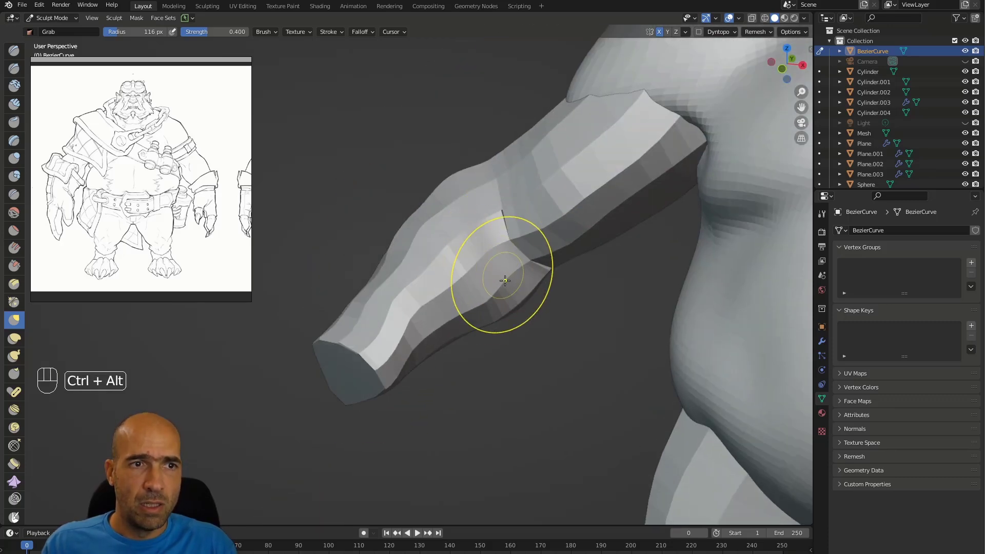
# Grab the forearm's outer contour near the elbow outward and undo the last sculpt stroke
pyautogui.keyDown('ctrl'); pyautogui.keyDown('alt'); pyautogui.moveTo(498, 268); pyautogui.dragTo(484, 298); pyautogui.keyUp('alt'); pyautogui.keyUp('ctrl')
pyautogui.keyDown('ctrl'); pyautogui.keyDown('alt'); pyautogui.moveTo(414, 214); pyautogui.dragTo(415, 203); pyautogui.keyUp('alt'); pyautogui.keyUp('ctrl')
pyautogui.keyDown('ctrl'); pyautogui.keyDown('alt'); pyautogui.moveTo(406, 268); pyautogui.dragTo(415, 215); pyautogui.keyUp('alt'); pyautogui.keyUp('ctrl')
pyautogui.moveTo(444, 192); pyautogui.dragTo(430, 174)
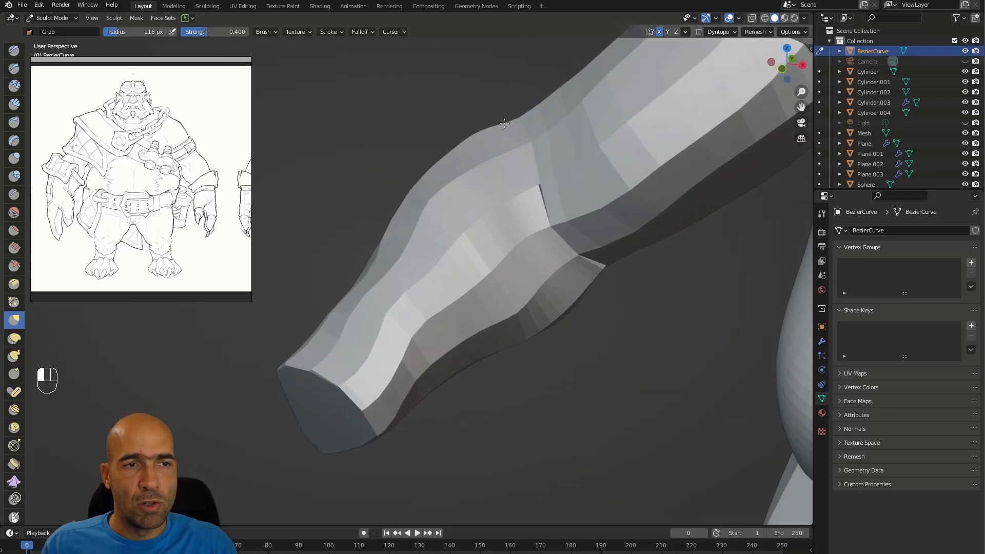
pyautogui.keyDown('alt'); pyautogui.moveTo(530, 108); pyautogui.dragTo(429, 246); pyautogui.keyUp('alt')
pyautogui.hotkey('ctrl', 'z')
pyautogui.moveTo(401, 211)
pyautogui.keyDown('alt'); pyautogui.mouseDown()
pyautogui.moveTo(493, 223)
pyautogui.moveTo(437, 208)
pyautogui.moveTo(395, 253)
pyautogui.moveTo(429, 246)
pyautogui.moveTo(462, 286)
pyautogui.mouseUp(); pyautogui.keyUp('alt')
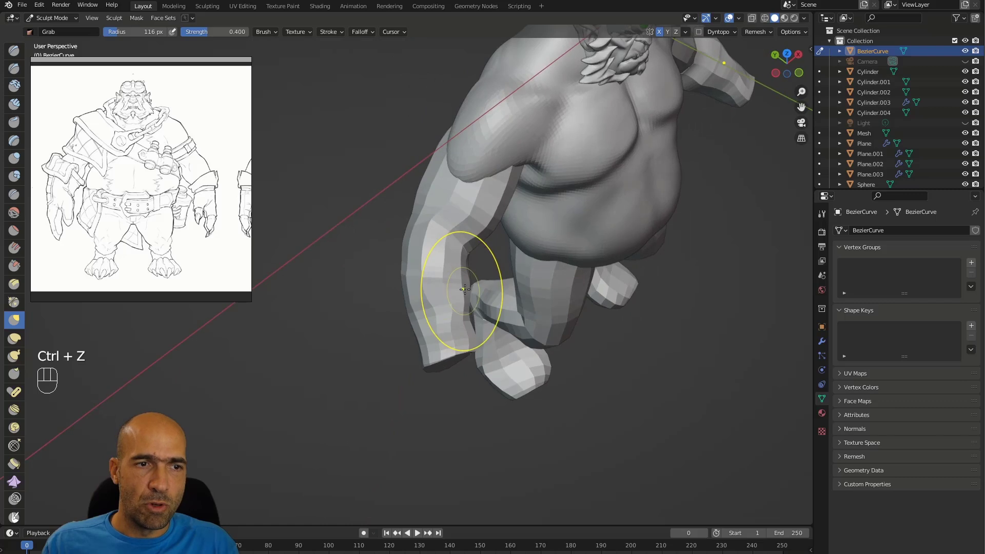
# Use the Grab brush to refine the forearm's contour between the elbow and the wrist on both arms
pyautogui.moveTo(465, 326); pyautogui.dragTo(463, 343)
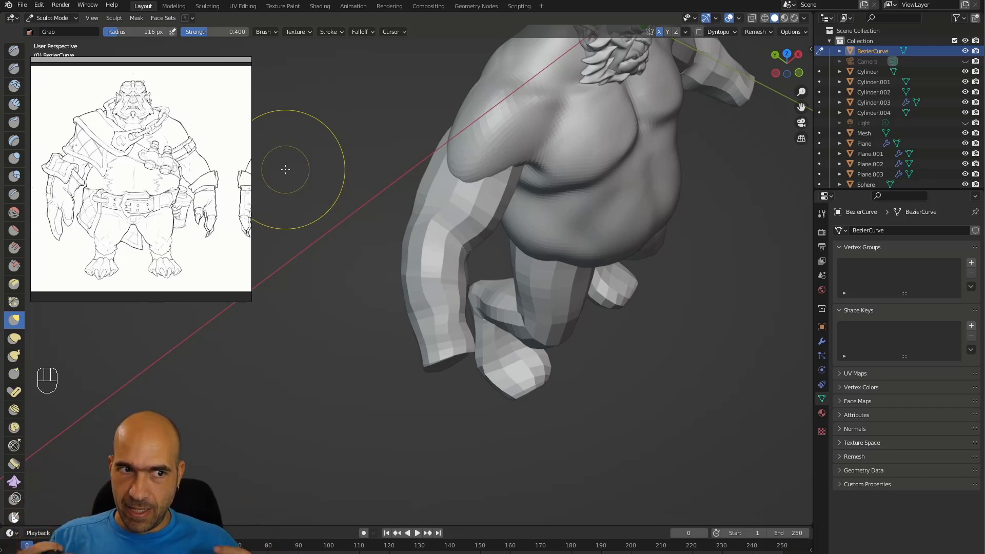
pyautogui.press('g')
pyautogui.keyDown('alt'); pyautogui.moveTo(418, 253); pyautogui.dragTo(571, 198); pyautogui.keyUp('alt')
pyautogui.moveTo(517, 176)
pyautogui.keyDown('alt'); pyautogui.mouseDown()
pyautogui.moveTo(517, 165)
pyautogui.moveTo(502, 175)
pyautogui.mouseUp(); pyautogui.keyUp('alt')
pyautogui.moveTo(508, 241)
pyautogui.keyDown('alt'); pyautogui.mouseDown()
pyautogui.moveTo(488, 261)
pyautogui.moveTo(464, 251)
pyautogui.mouseUp(); pyautogui.keyUp('alt')
pyautogui.keyDown('ctrl'); pyautogui.keyDown('alt'); pyautogui.moveTo(501, 318); pyautogui.dragTo(524, 295); pyautogui.keyUp('alt'); pyautogui.keyUp('ctrl')
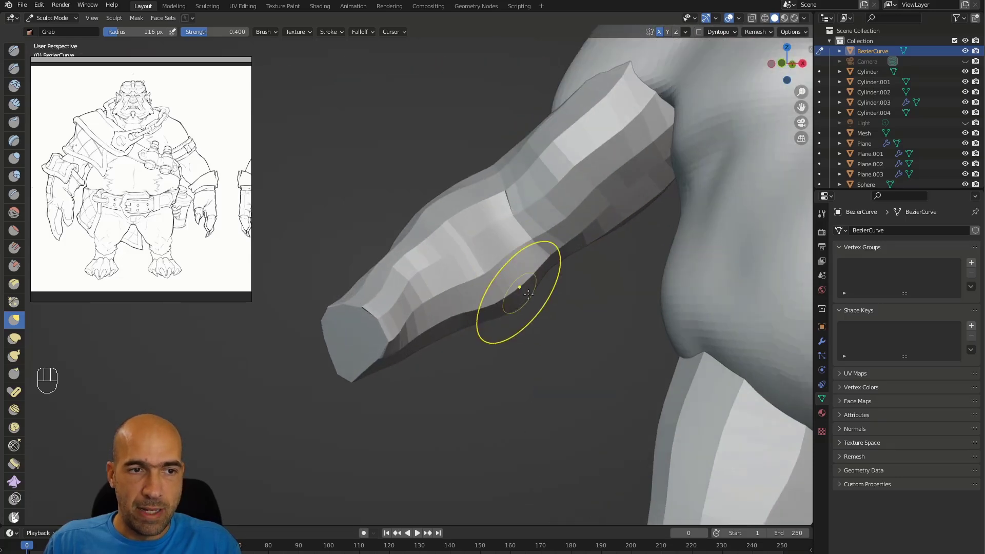
# Grab the knees, ankles and feet of both legs into clearer bent-leg shapes
pyautogui.keyDown('ctrl'); pyautogui.keyDown('alt'); pyautogui.moveTo(625, 231); pyautogui.dragTo(544, 359); pyautogui.keyUp('alt'); pyautogui.keyUp('ctrl')
pyautogui.keyDown('alt'); pyautogui.keyDown('shift'); pyautogui.moveTo(528, 374); pyautogui.dragTo(519, 314); pyautogui.keyUp('shift'); pyautogui.keyUp('alt')
pyautogui.moveTo(563, 359)
pyautogui.keyDown('alt'); pyautogui.keyDown('shift'); pyautogui.mouseDown()
pyautogui.moveTo(521, 317)
pyautogui.moveTo(464, 286)
pyautogui.moveTo(548, 250)
pyautogui.moveTo(536, 207)
pyautogui.mouseUp(); pyautogui.keyUp('shift'); pyautogui.keyUp('alt')
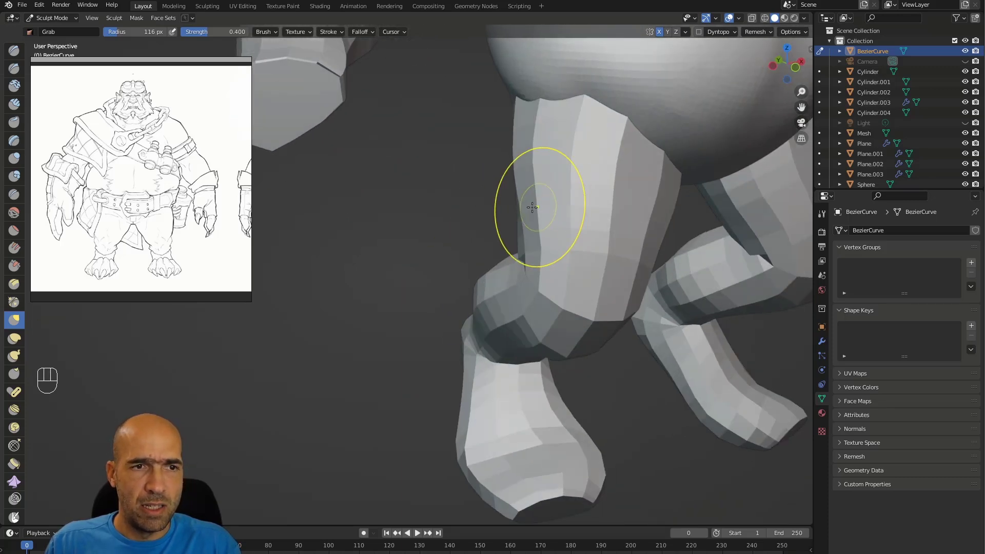
pyautogui.keyDown('ctrl'); pyautogui.keyDown('alt'); pyautogui.moveTo(515, 102); pyautogui.dragTo(523, 234); pyautogui.keyUp('alt'); pyautogui.keyUp('ctrl')
pyautogui.moveTo(529, 284)
pyautogui.keyDown('alt'); pyautogui.mouseDown()
pyautogui.moveTo(521, 267)
pyautogui.moveTo(500, 298)
pyautogui.moveTo(462, 285)
pyautogui.moveTo(493, 303)
pyautogui.moveTo(467, 314)
pyautogui.moveTo(509, 400)
pyautogui.mouseUp(); pyautogui.keyUp('alt')
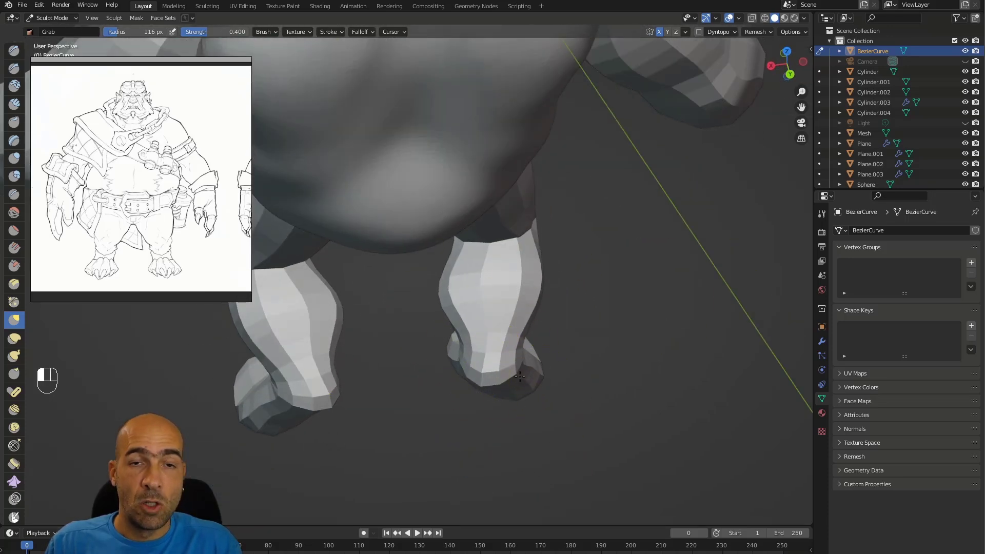
pyautogui.keyDown('alt'); pyautogui.moveTo(577, 359); pyautogui.dragTo(495, 396); pyautogui.keyUp('alt')
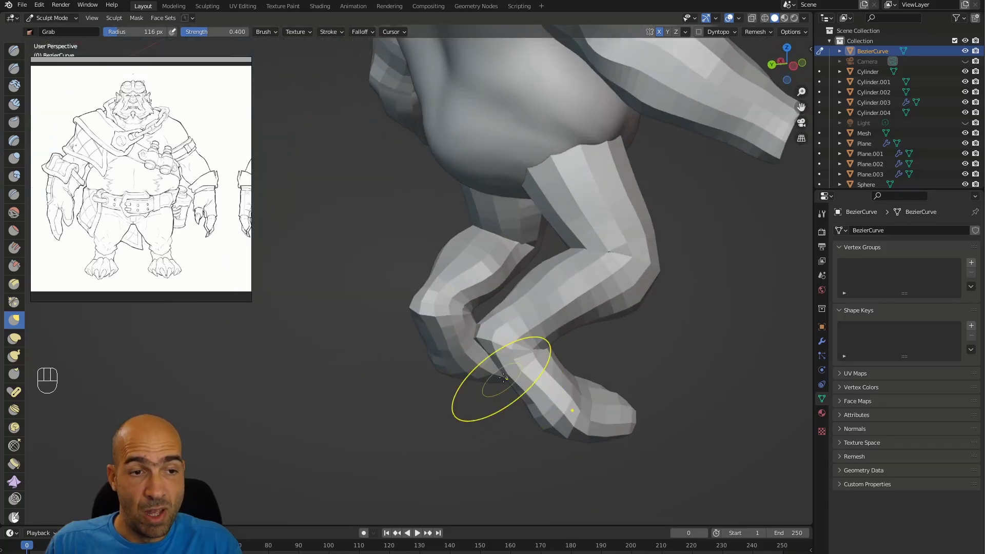
pyautogui.keyDown('alt'); pyautogui.keyDown('shift'); pyautogui.moveTo(593, 358); pyautogui.dragTo(590, 324); pyautogui.keyUp('shift'); pyautogui.keyUp('alt')
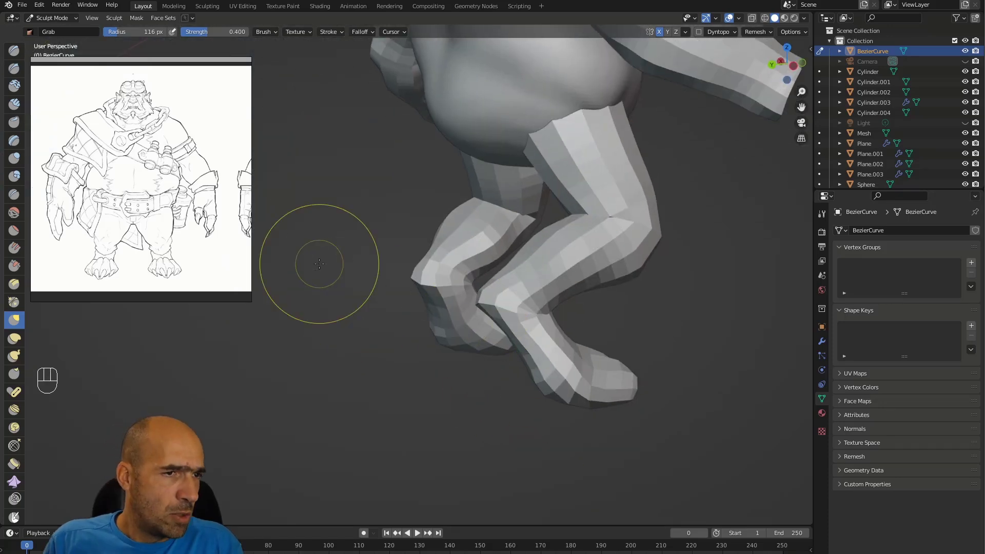
# Enlarge the side-view leg in the concept art and grab the calves fuller behind both lower legs to match it
pyautogui.moveTo(259, 260); pyautogui.dragTo(240, 256, button='middle')
pyautogui.scroll(5, 211, 220)
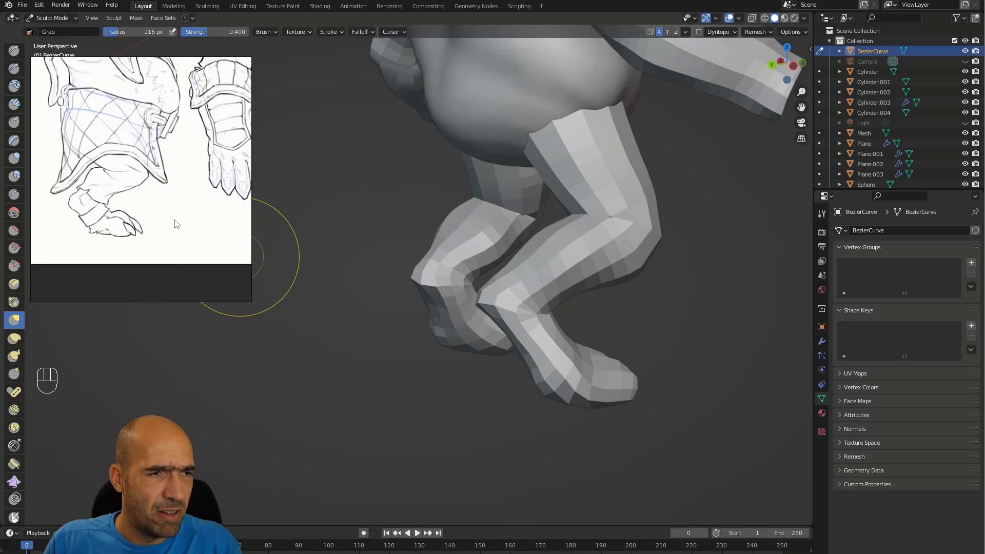
pyautogui.keyDown('alt'); pyautogui.moveTo(639, 308); pyautogui.dragTo(637, 220); pyautogui.keyUp('alt')
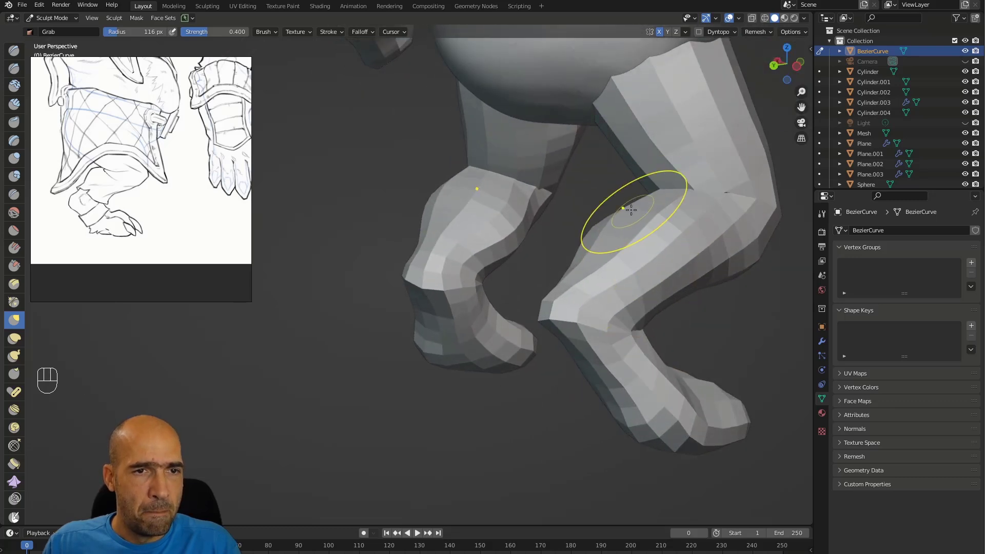
pyautogui.moveTo(571, 209)
pyautogui.keyDown('alt'); pyautogui.mouseDown()
pyautogui.moveTo(626, 118)
pyautogui.moveTo(720, 90)
pyautogui.moveTo(636, 110)
pyautogui.mouseUp(); pyautogui.keyUp('alt')
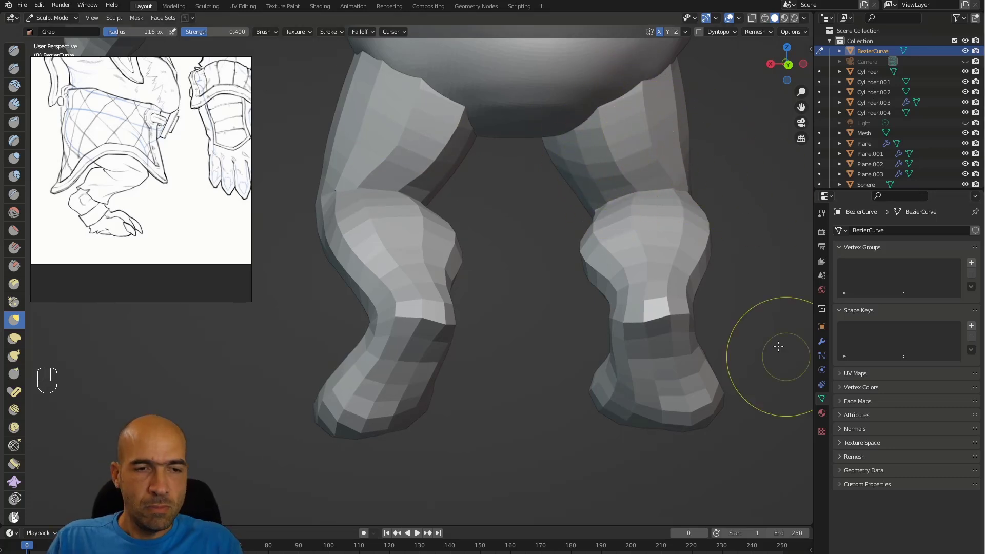
pyautogui.keyDown('alt'); pyautogui.moveTo(737, 320); pyautogui.dragTo(727, 316); pyautogui.keyUp('alt')
pyautogui.moveTo(677, 199); pyautogui.dragTo(682, 195)
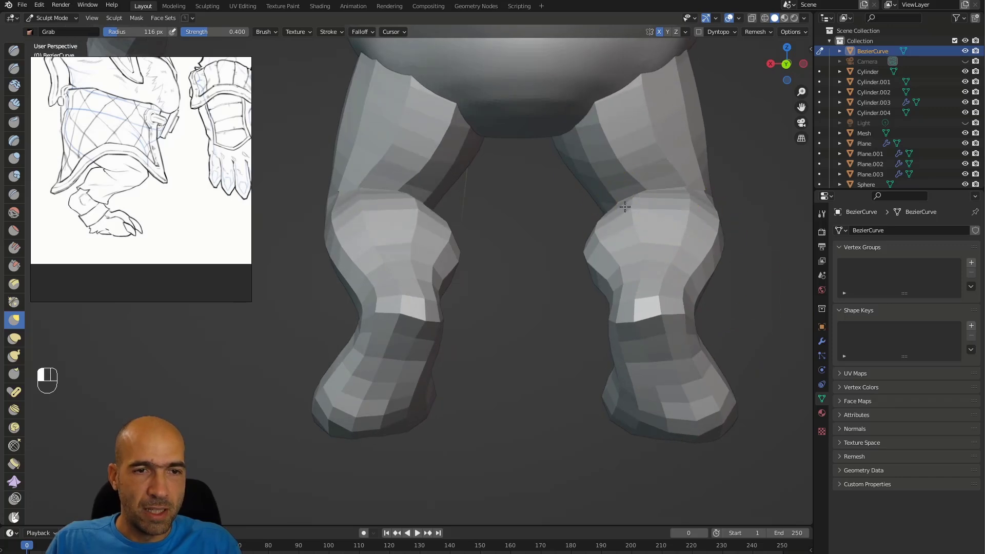
# Reshape the inner thighs and the area behind the knees with mirrored Grab strokes
pyautogui.keyDown('alt'); pyautogui.moveTo(604, 164); pyautogui.dragTo(657, 121); pyautogui.keyUp('alt')
pyautogui.keyDown('alt'); pyautogui.moveTo(600, 102); pyautogui.dragTo(530, 230); pyautogui.keyUp('alt')
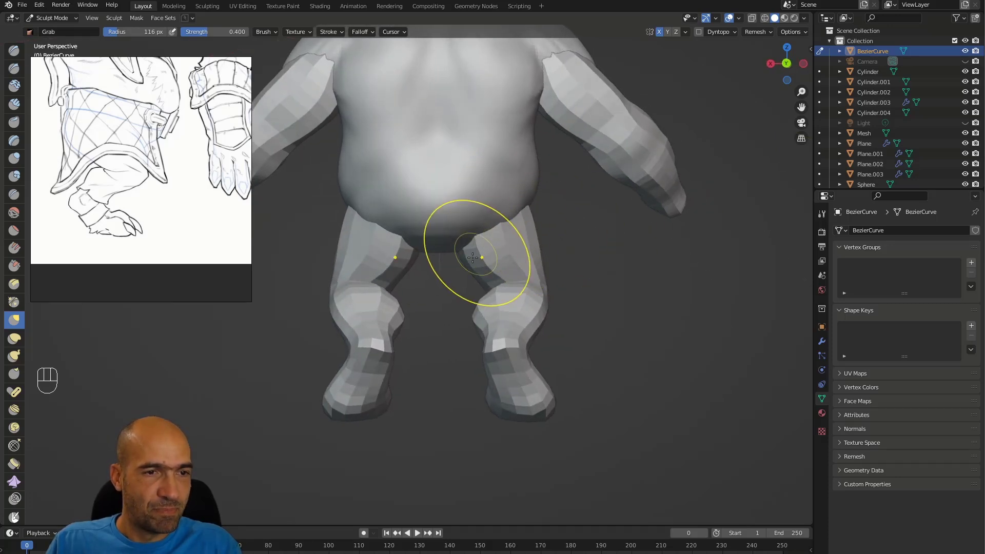
pyautogui.keyDown('alt'); pyautogui.moveTo(484, 275); pyautogui.dragTo(498, 254); pyautogui.keyUp('alt')
pyautogui.keyDown('alt'); pyautogui.moveTo(563, 258); pyautogui.dragTo(485, 313); pyautogui.keyUp('alt')
pyautogui.keyDown('alt'); pyautogui.moveTo(492, 356); pyautogui.dragTo(479, 349); pyautogui.keyUp('alt')
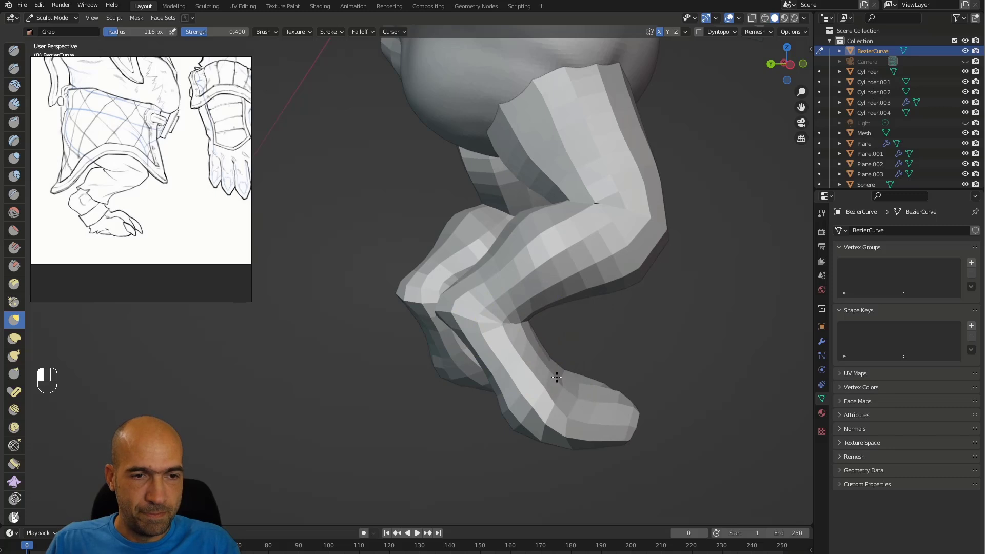
# Grab the instep, heel and sole of both feet into shape
pyautogui.keyDown('alt'); pyautogui.moveTo(618, 390); pyautogui.dragTo(483, 348); pyautogui.keyUp('alt')
pyautogui.moveTo(422, 351)
pyautogui.mouseDown()
pyautogui.moveTo(450, 385)
pyautogui.moveTo(449, 406)
pyautogui.mouseUp()
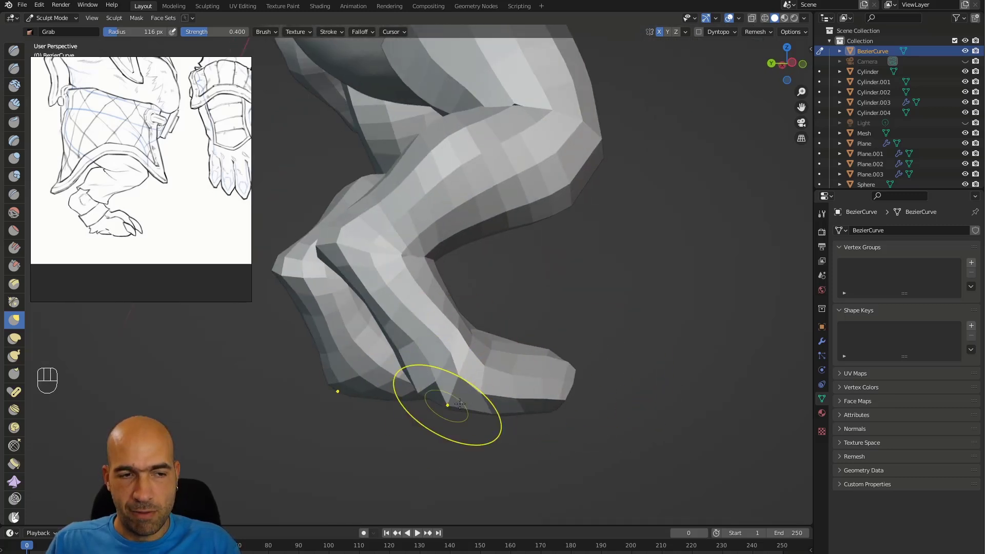
pyautogui.keyDown('alt'); pyautogui.moveTo(581, 370); pyautogui.dragTo(596, 443); pyautogui.keyUp('alt')
pyautogui.moveTo(596, 359); pyautogui.dragTo(565, 333, button='middle')
pyautogui.keyDown('shift'); pyautogui.moveTo(556, 287); pyautogui.dragTo(577, 372, button='middle'); pyautogui.keyUp('shift')
# Grab the wrist end of the forearm outward into a wide, flared base for the hand
pyautogui.moveTo(544, 349); pyautogui.dragTo(452, 318, button='middle')
pyautogui.keyDown('shift'); pyautogui.moveTo(395, 283); pyautogui.dragTo(467, 341, button='middle'); pyautogui.keyUp('shift')
pyautogui.keyDown('ctrl'); pyautogui.keyDown('alt'); pyautogui.moveTo(470, 341); pyautogui.dragTo(425, 278); pyautogui.keyUp('alt'); pyautogui.keyUp('ctrl')
pyautogui.moveTo(380, 352); pyautogui.dragTo(442, 367, button='middle')
pyautogui.moveTo(398, 322); pyautogui.dragTo(384, 315)
pyautogui.moveTo(423, 297); pyautogui.dragTo(397, 267, button='middle')
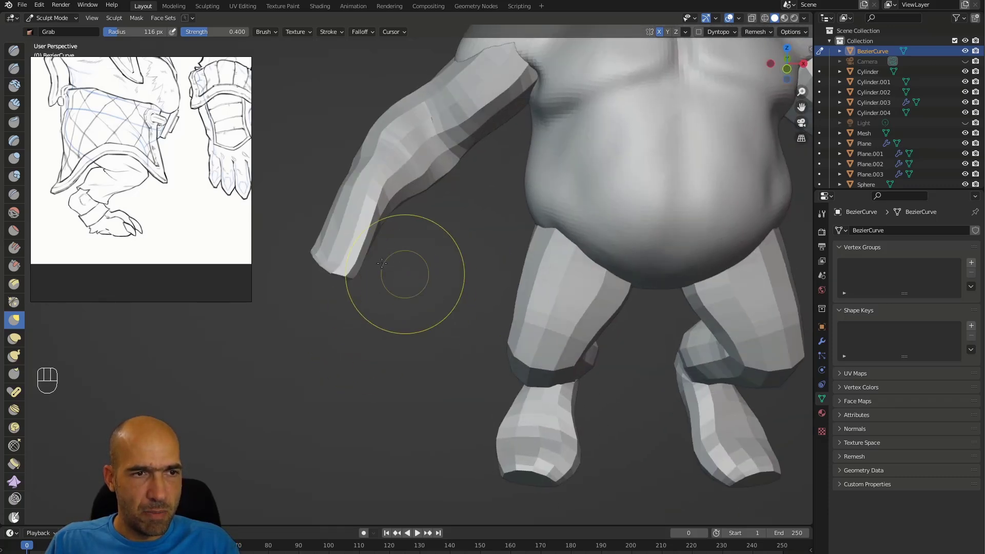
pyautogui.moveTo(411, 279)
pyautogui.keyDown('ctrl'); pyautogui.keyDown('alt'); pyautogui.mouseDown()
pyautogui.moveTo(436, 288)
pyautogui.moveTo(457, 268)
pyautogui.moveTo(423, 263)
pyautogui.moveTo(438, 258)
pyautogui.moveTo(430, 265)
pyautogui.mouseUp(); pyautogui.keyUp('alt'); pyautogui.keyUp('ctrl')
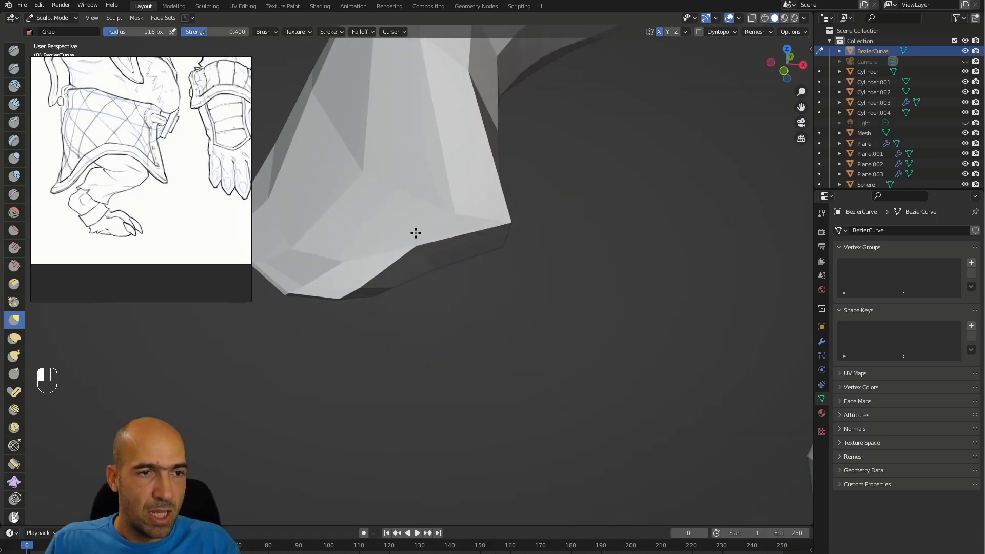
# Remesh the limb mesh to a denser resolution and smooth its surface
pyautogui.scroll(-5, 459, 285)
pyautogui.hotkey('ctrl', 'r')
pyautogui.keyDown('ctrl'); pyautogui.keyDown('alt'); pyautogui.moveTo(475, 308); pyautogui.dragTo(556, 229); pyautogui.keyUp('alt'); pyautogui.keyUp('ctrl')
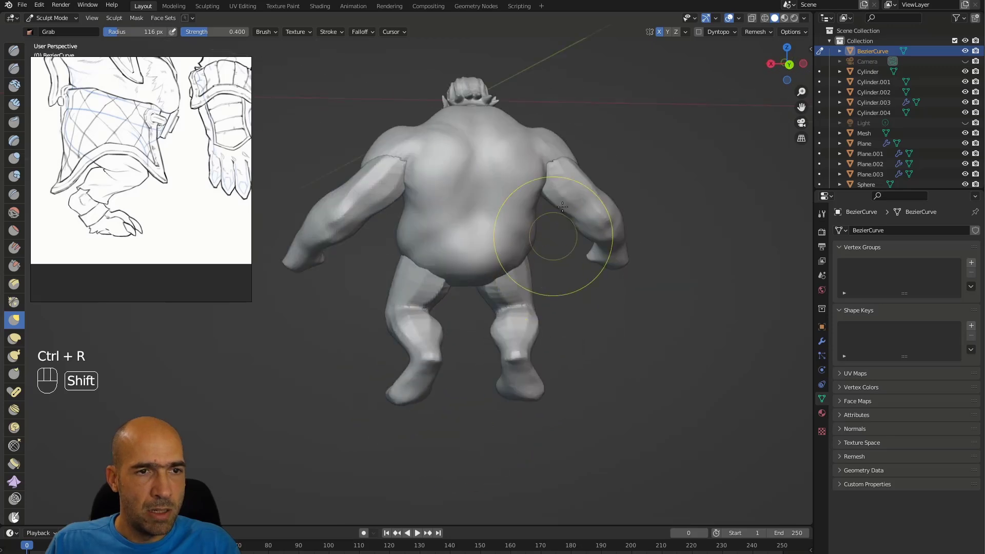
pyautogui.keyDown('alt'); pyautogui.moveTo(513, 369); pyautogui.dragTo(384, 358); pyautogui.keyUp('alt')
pyautogui.keyDown('alt'); pyautogui.moveTo(383, 358); pyautogui.dragTo(439, 342, button='middle'); pyautogui.keyUp('alt')
# Switch sculpting to the torso mesh and inspect the whole figure's proportions and the hand area
pyautogui.hotkey('alt', 'q')
pyautogui.moveTo(555, 344)
pyautogui.mouseDown(button='middle')
pyautogui.moveTo(512, 306)
pyautogui.moveTo(576, 288)
pyautogui.moveTo(510, 275)
pyautogui.mouseUp(button='middle')
pyautogui.keyDown('alt'); pyautogui.moveTo(512, 222); pyautogui.dragTo(482, 251, button='middle'); pyautogui.keyUp('alt')
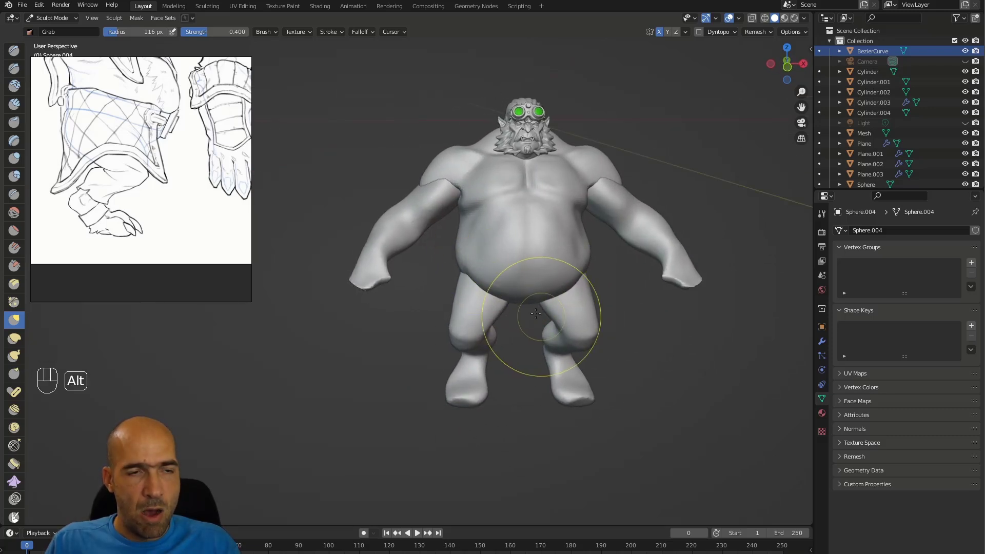
pyautogui.moveTo(541, 315); pyautogui.dragTo(536, 289, button='middle')
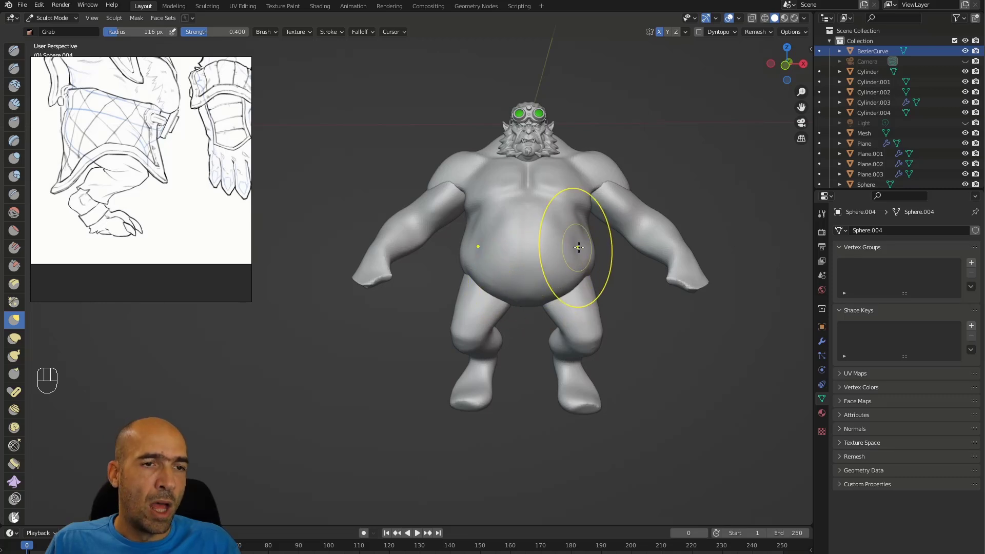
pyautogui.keyDown('shift'); pyautogui.moveTo(436, 328); pyautogui.dragTo(498, 343, button='middle'); pyautogui.keyUp('shift')
pyautogui.keyDown('ctrl'); pyautogui.moveTo(498, 343); pyautogui.dragTo(437, 284, button='middle'); pyautogui.keyUp('ctrl')
pyautogui.keyDown('shift'); pyautogui.moveTo(495, 341); pyautogui.dragTo(534, 336); pyautogui.keyUp('shift')
pyautogui.moveTo(565, 336)
pyautogui.keyDown('alt'); pyautogui.mouseDown()
pyautogui.moveTo(538, 348)
pyautogui.moveTo(529, 315)
pyautogui.mouseUp(); pyautogui.keyUp('alt')
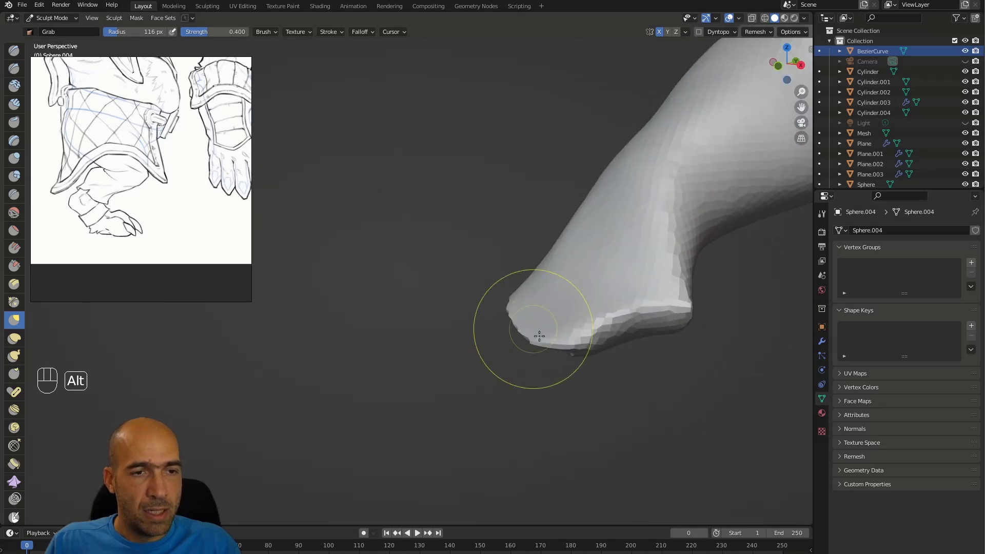
# Switch sculpting back to the limb mesh and grab the hand base's inner corner out into a thumb
pyautogui.hotkey('alt', 'q')
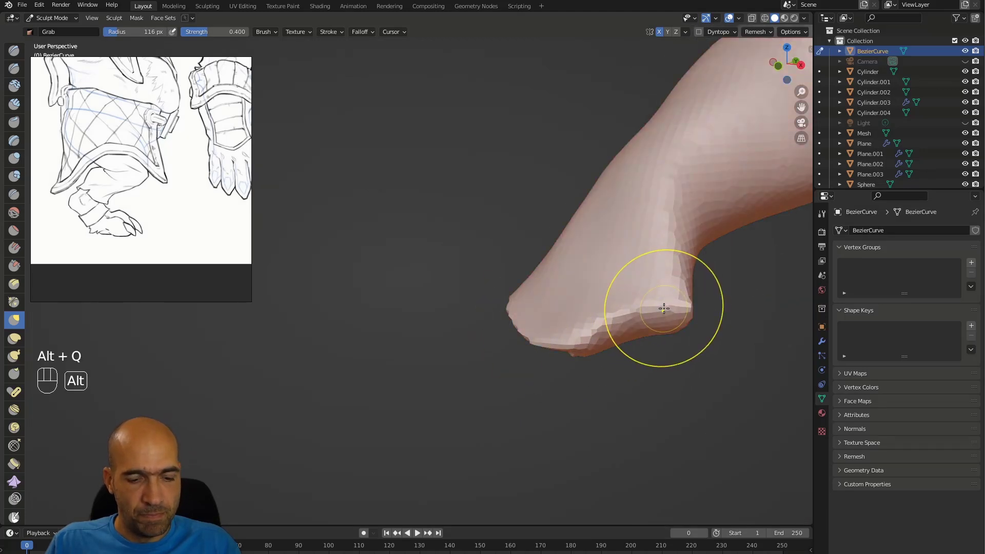
pyautogui.press('g')
pyautogui.moveTo(669, 309); pyautogui.dragTo(685, 400)
pyautogui.moveTo(685, 378); pyautogui.dragTo(690, 384)
pyautogui.moveTo(667, 257)
pyautogui.keyDown('ctrl'); pyautogui.keyDown('alt'); pyautogui.mouseDown()
pyautogui.moveTo(626, 299)
pyautogui.moveTo(582, 271)
pyautogui.moveTo(545, 270)
pyautogui.moveTo(584, 308)
pyautogui.mouseUp(); pyautogui.keyUp('alt'); pyautogui.keyUp('ctrl')
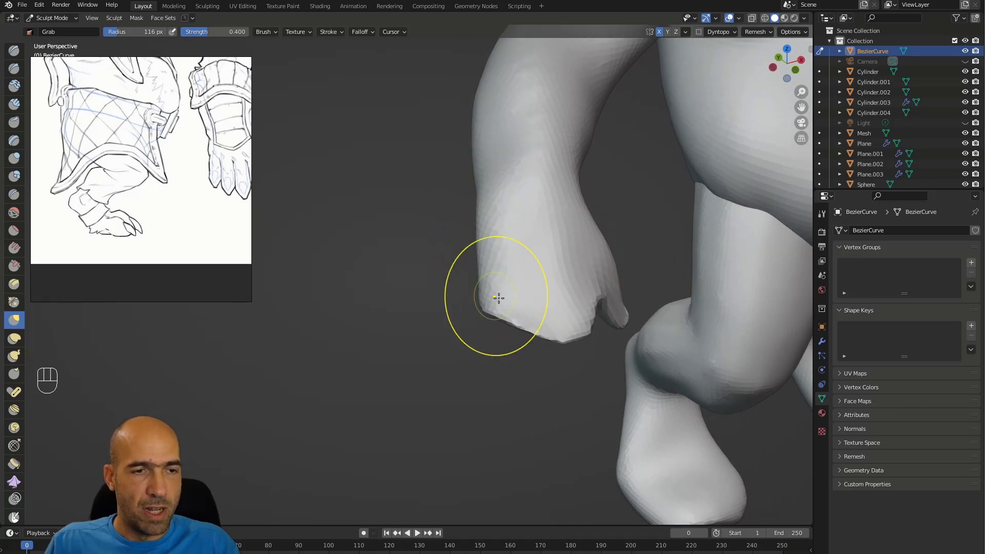
# Refine the palm edge and the thumb base, smoothing and grabbing the surface between them
pyautogui.keyDown('alt'); pyautogui.moveTo(508, 285); pyautogui.dragTo(565, 264); pyautogui.keyUp('alt')
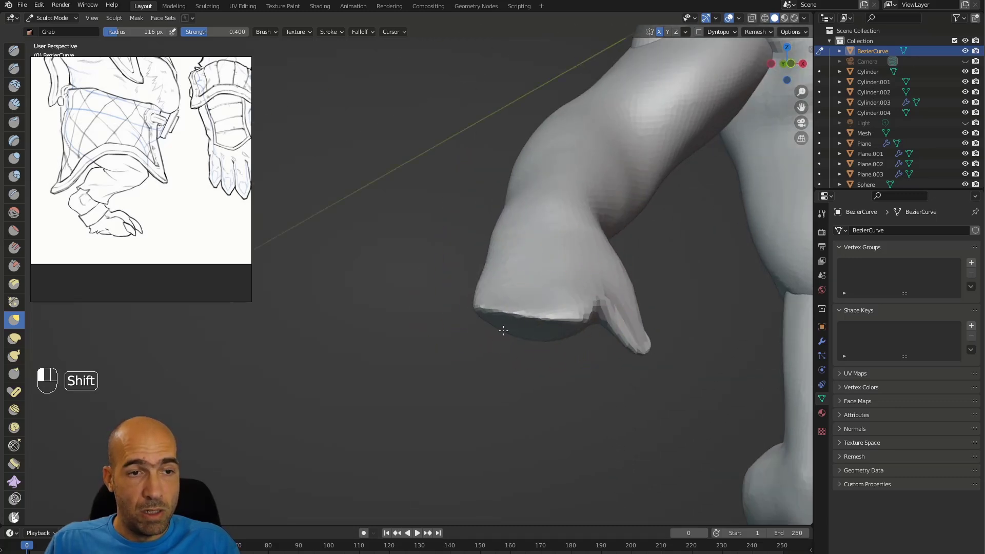
pyautogui.keyDown('alt'); pyautogui.moveTo(515, 328); pyautogui.dragTo(543, 319); pyautogui.keyUp('alt')
pyautogui.keyDown('alt'); pyautogui.moveTo(522, 387); pyautogui.dragTo(512, 327); pyautogui.keyUp('alt')
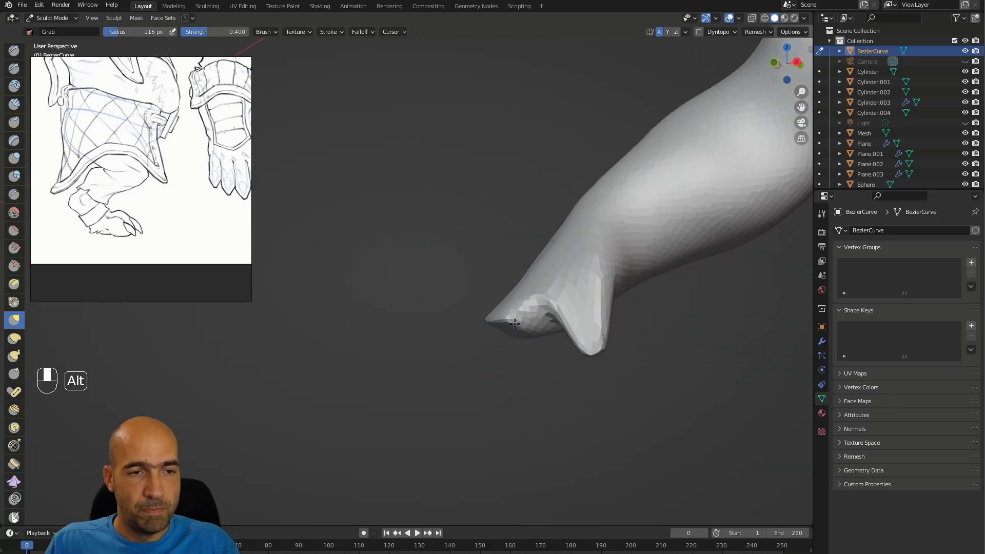
pyautogui.keyDown('alt'); pyautogui.moveTo(512, 326); pyautogui.dragTo(512, 324, button='middle'); pyautogui.keyUp('alt')
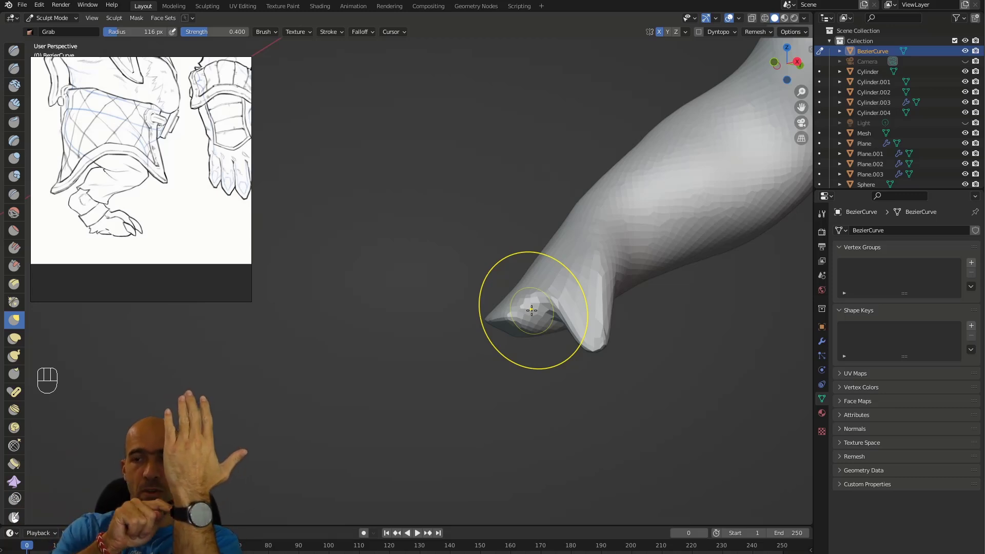
pyautogui.moveTo(524, 310); pyautogui.dragTo(515, 321)
pyautogui.moveTo(465, 373)
pyautogui.keyDown('alt'); pyautogui.mouseDown(button='middle')
pyautogui.moveTo(564, 416)
pyautogui.moveTo(483, 206)
pyautogui.moveTo(449, 322)
pyautogui.mouseUp(button='middle'); pyautogui.keyUp('alt')
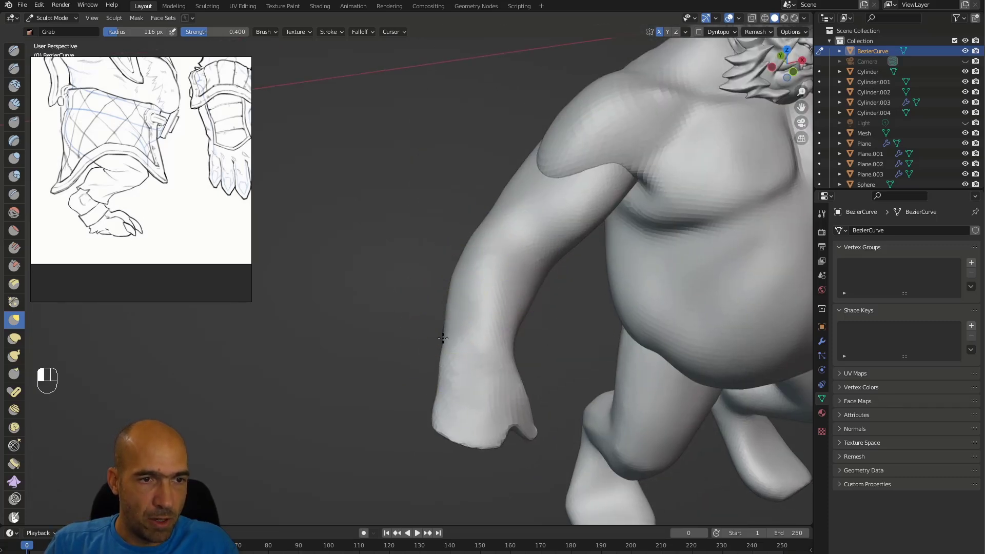
# Grab the forearm, elbow and upper arm contours to refine the arm's overall shape
pyautogui.moveTo(459, 249); pyautogui.dragTo(475, 262, button='middle')
pyautogui.moveTo(513, 285); pyautogui.dragTo(508, 280)
pyautogui.moveTo(559, 300); pyautogui.dragTo(579, 300)
pyautogui.moveTo(595, 301)
pyautogui.mouseDown(button='middle')
pyautogui.moveTo(609, 300)
pyautogui.moveTo(605, 256)
pyautogui.mouseUp(button='middle')
pyautogui.moveTo(611, 187); pyautogui.dragTo(521, 197, button='middle')
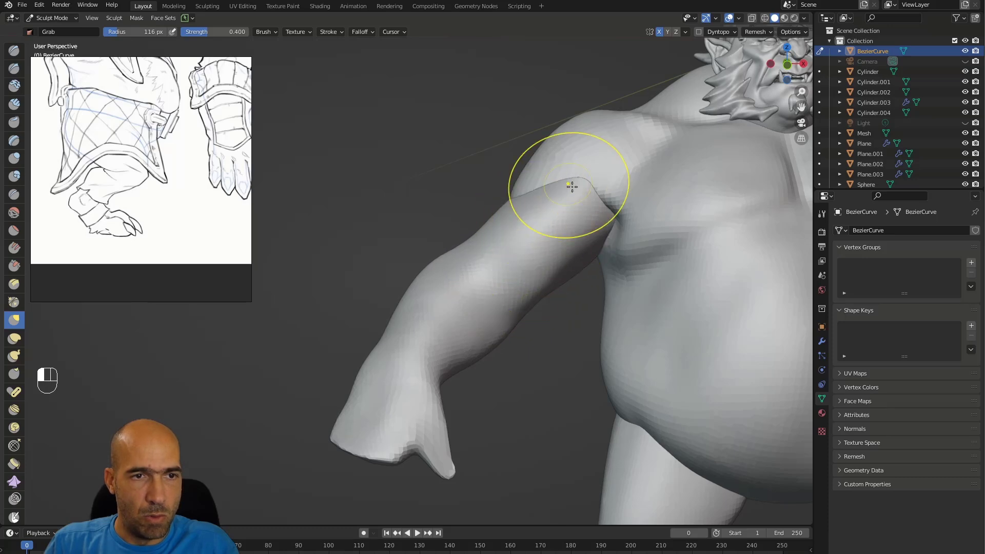
pyautogui.keyDown('alt'); pyautogui.moveTo(474, 210); pyautogui.dragTo(513, 235); pyautogui.keyUp('alt')
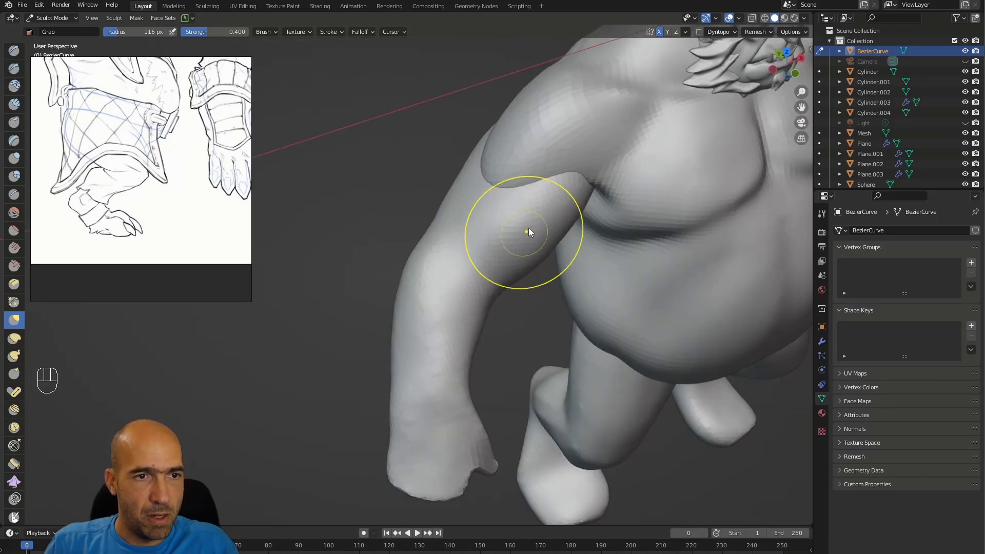
# Use the Draw Sharp brush to define the muscle forms around the inner elbow and upper forearm
pyautogui.press('1')
pyautogui.keyDown('ctrl'); pyautogui.moveTo(529, 200); pyautogui.dragTo(508, 221); pyautogui.keyUp('ctrl')
pyautogui.keyDown('alt'); pyautogui.moveTo(524, 328); pyautogui.dragTo(464, 263); pyautogui.keyUp('alt')
pyautogui.keyDown('ctrl'); pyautogui.keyDown('alt'); pyautogui.moveTo(445, 329); pyautogui.dragTo(438, 301); pyautogui.keyUp('alt'); pyautogui.keyUp('ctrl')
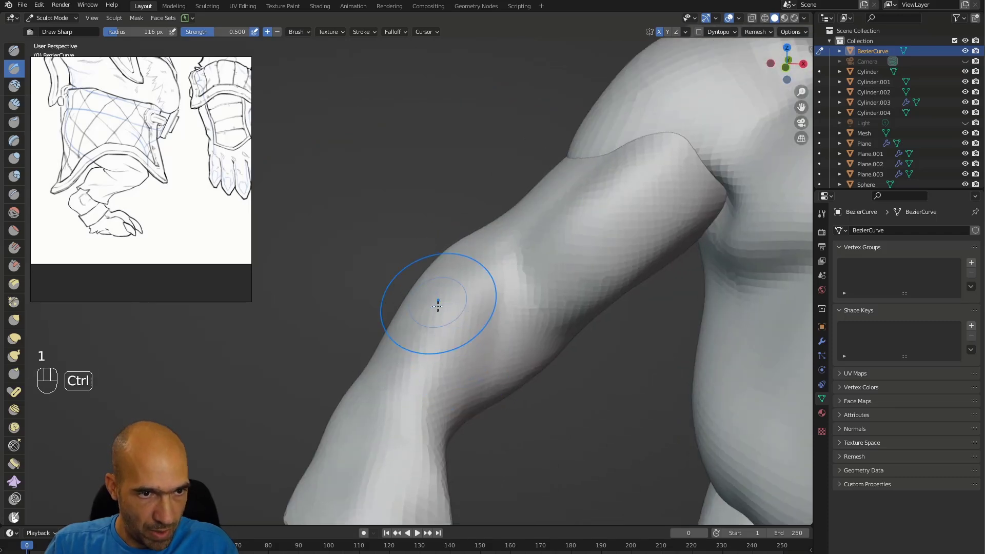
pyautogui.moveTo(426, 251)
pyautogui.keyDown('alt'); pyautogui.mouseDown()
pyautogui.moveTo(396, 298)
pyautogui.moveTo(433, 235)
pyautogui.mouseUp(); pyautogui.keyUp('alt')
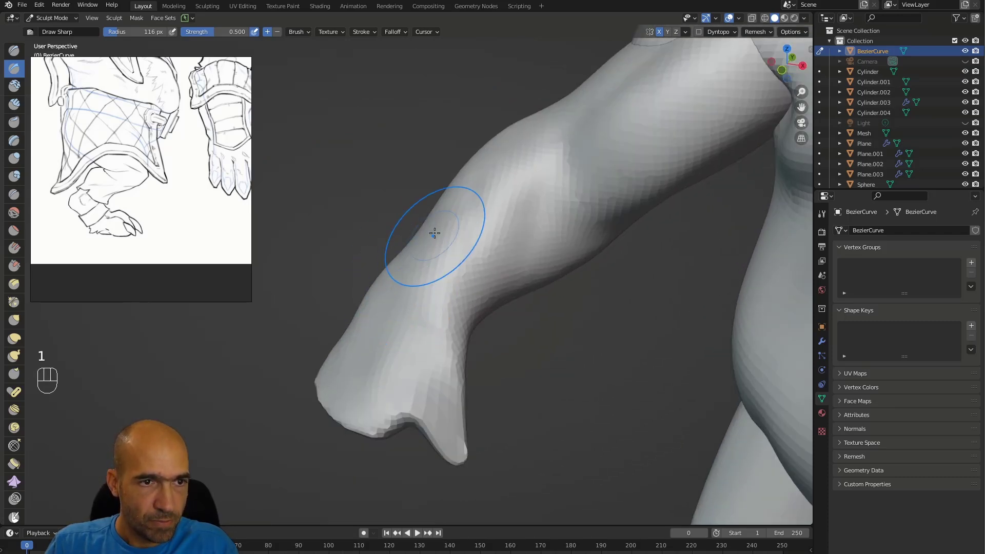
pyautogui.keyDown('alt'); pyautogui.moveTo(434, 295); pyautogui.dragTo(415, 265); pyautogui.keyUp('alt')
# Build up the forearm and elbow muscles with Clay Strips strokes and smooth the underside
pyautogui.press('2')
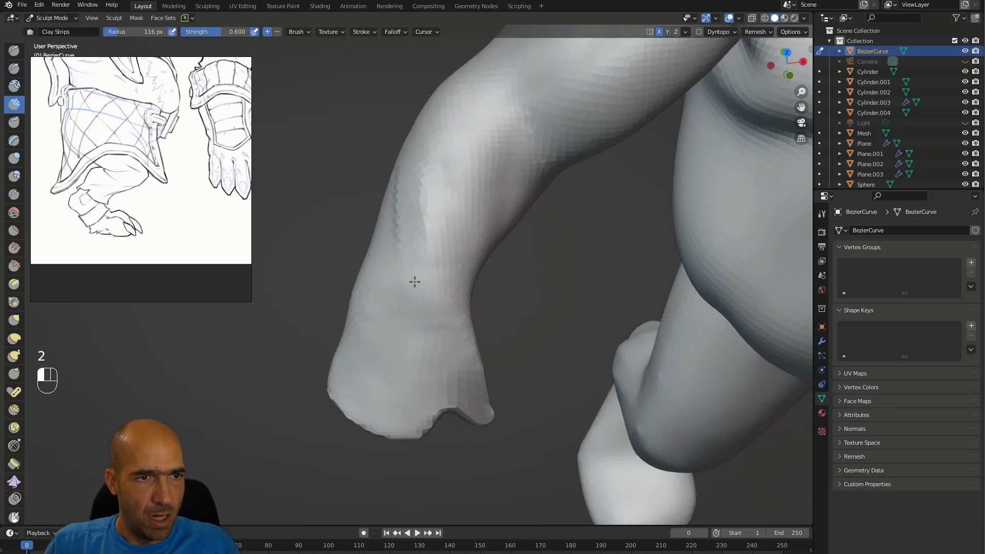
pyautogui.moveTo(420, 152); pyautogui.dragTo(411, 178)
pyautogui.keyDown('alt'); pyautogui.moveTo(437, 257); pyautogui.dragTo(477, 231); pyautogui.keyUp('alt')
pyautogui.moveTo(504, 162)
pyautogui.keyDown('alt'); pyautogui.keyDown('shift'); pyautogui.mouseDown()
pyautogui.moveTo(498, 259)
pyautogui.moveTo(504, 174)
pyautogui.moveTo(462, 325)
pyautogui.moveTo(470, 329)
pyautogui.moveTo(465, 257)
pyautogui.mouseUp(); pyautogui.keyUp('shift'); pyautogui.keyUp('alt')
pyautogui.keyDown('alt'); pyautogui.moveTo(503, 312); pyautogui.dragTo(523, 343, button='middle'); pyautogui.keyUp('alt')
pyautogui.moveTo(525, 341)
pyautogui.mouseDown()
pyautogui.moveTo(548, 373)
pyautogui.moveTo(516, 392)
pyautogui.mouseUp()
pyautogui.keyDown('alt'); pyautogui.moveTo(569, 330); pyautogui.dragTo(570, 356, button='middle'); pyautogui.keyUp('alt')
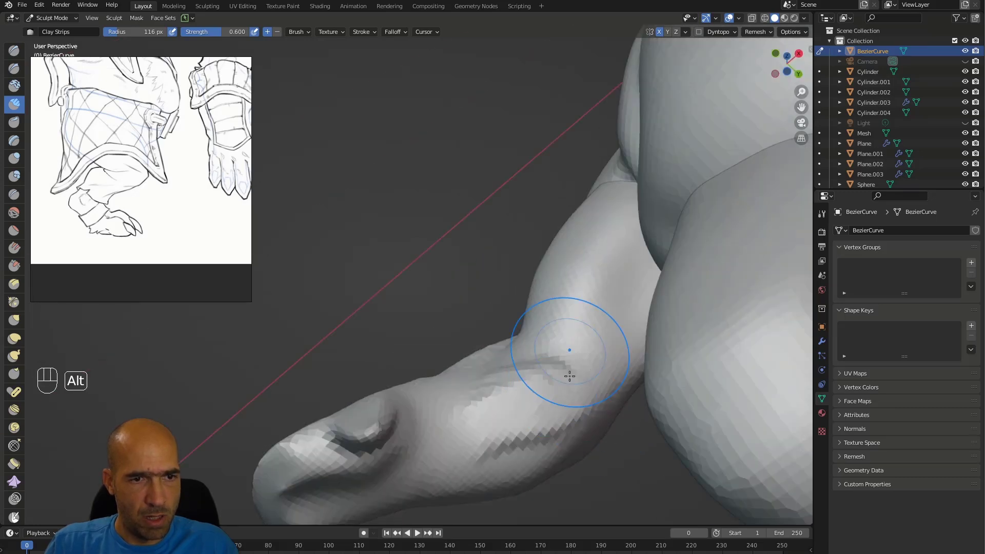
pyautogui.moveTo(529, 452)
pyautogui.mouseDown()
pyautogui.moveTo(513, 436)
pyautogui.moveTo(544, 410)
pyautogui.mouseUp()
pyautogui.moveTo(506, 467)
pyautogui.keyDown('shift'); pyautogui.mouseDown()
pyautogui.moveTo(518, 459)
pyautogui.moveTo(505, 464)
pyautogui.mouseUp(); pyautogui.keyUp('shift')
# Undo the last stroke and smooth the muscle transitions around the elbow
pyautogui.moveTo(527, 385)
pyautogui.keyDown('alt'); pyautogui.mouseDown(button='middle')
pyautogui.moveTo(515, 418)
pyautogui.moveTo(554, 436)
pyautogui.moveTo(546, 339)
pyautogui.mouseUp(button='middle'); pyautogui.keyUp('alt')
pyautogui.hotkey('ctrl', 'z')
pyautogui.press('a')
pyautogui.moveTo(576, 375); pyautogui.dragTo(590, 403, button='middle')
pyautogui.keyDown('shift'); pyautogui.moveTo(551, 328); pyautogui.dragTo(533, 349); pyautogui.keyUp('shift')
pyautogui.moveTo(534, 354); pyautogui.dragTo(549, 395, button='middle')
pyautogui.moveTo(549, 395)
pyautogui.keyDown('ctrl'); pyautogui.mouseDown(button='middle')
pyautogui.moveTo(482, 417)
pyautogui.moveTo(585, 369)
pyautogui.mouseUp(button='middle'); pyautogui.keyUp('ctrl')
pyautogui.moveTo(501, 389)
pyautogui.keyDown('alt'); pyautogui.mouseDown(button='middle')
pyautogui.moveTo(505, 374)
pyautogui.moveTo(562, 385)
pyautogui.mouseUp(button='middle'); pyautogui.keyUp('alt')
# With the Grab brush, lengthen the thumb and pull the hand's outer edge down into a pointed finger
pyautogui.press('g')
pyautogui.moveTo(554, 379); pyautogui.dragTo(558, 406)
pyautogui.moveTo(559, 405)
pyautogui.keyDown('alt'); pyautogui.mouseDown(button='middle')
pyautogui.moveTo(556, 354)
pyautogui.moveTo(534, 352)
pyautogui.mouseUp(button='middle'); pyautogui.keyUp('alt')
pyautogui.moveTo(535, 352)
pyautogui.mouseDown()
pyautogui.moveTo(519, 337)
pyautogui.moveTo(492, 339)
pyautogui.mouseUp()
pyautogui.keyDown('alt'); pyautogui.moveTo(408, 364); pyautogui.dragTo(469, 277, button='middle'); pyautogui.keyUp('alt')
pyautogui.moveTo(469, 277); pyautogui.dragTo(391, 288)
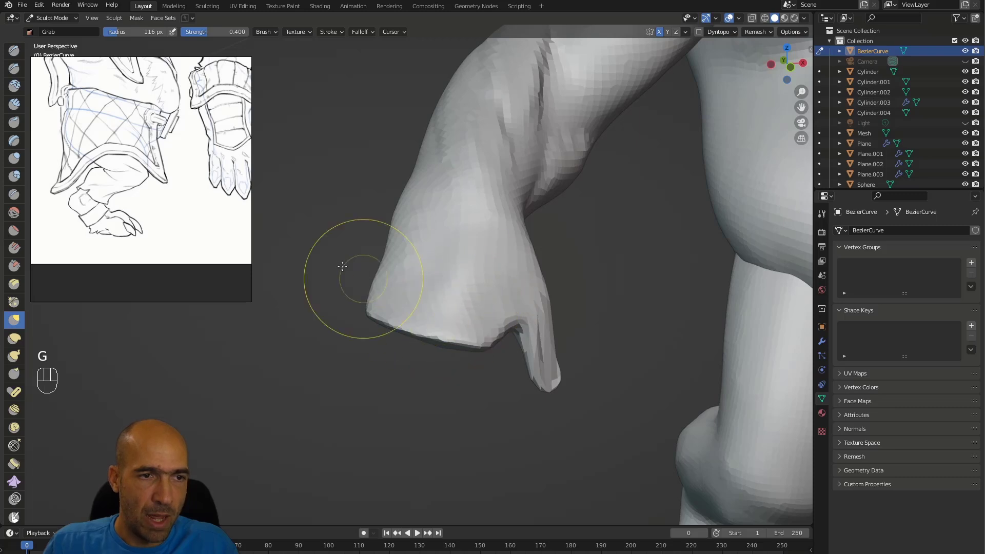
pyautogui.keyDown('alt'); pyautogui.moveTo(392, 288); pyautogui.dragTo(370, 264, button='middle'); pyautogui.keyUp('alt')
pyautogui.moveTo(369, 264)
pyautogui.mouseDown()
pyautogui.moveTo(347, 301)
pyautogui.moveTo(337, 397)
pyautogui.mouseUp()
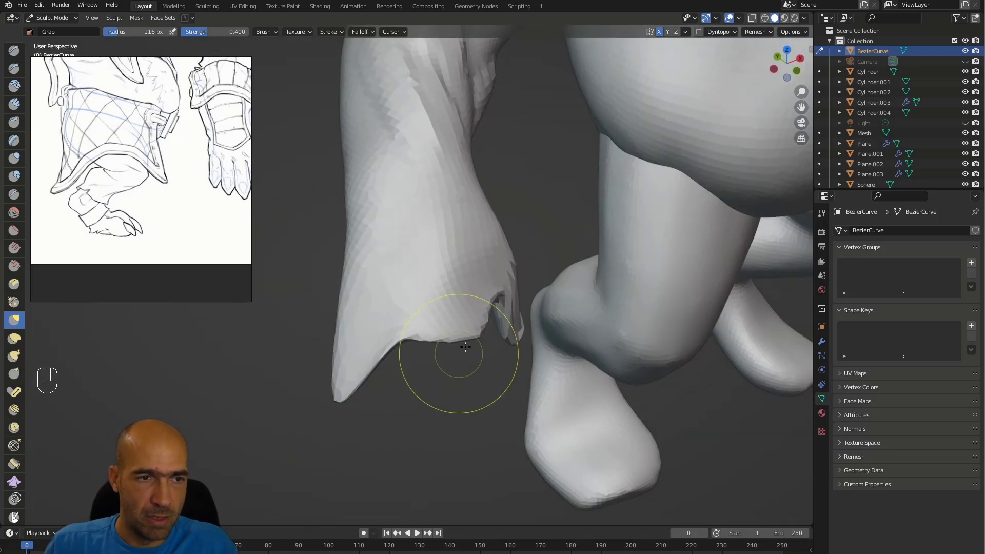
# Examine the hands in the concept art, from the gauntlet detail to the front and back views
pyautogui.moveTo(484, 486); pyautogui.dragTo(484, 485)
pyautogui.moveTo(233, 173); pyautogui.dragTo(161, 173, button='middle')
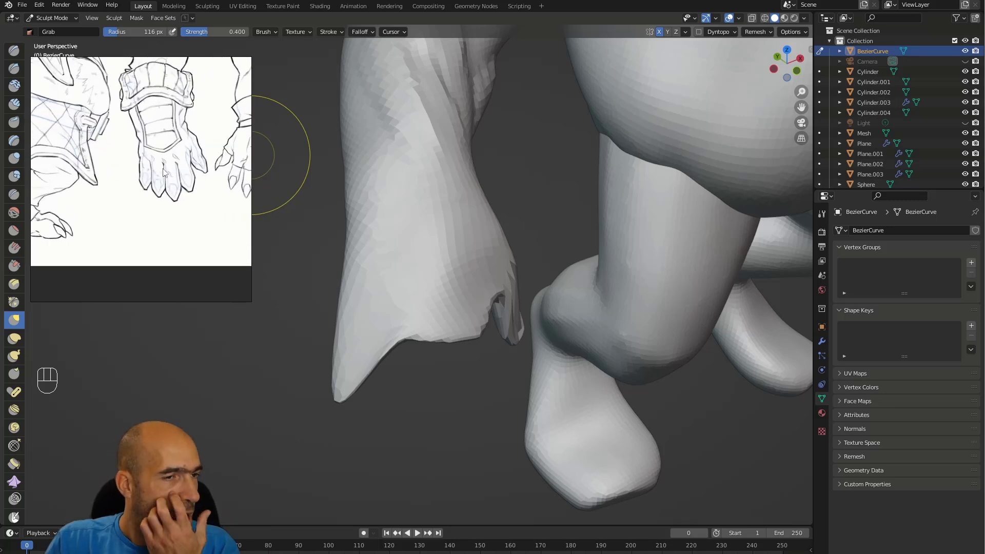
pyautogui.scroll(-5, 175, 171)
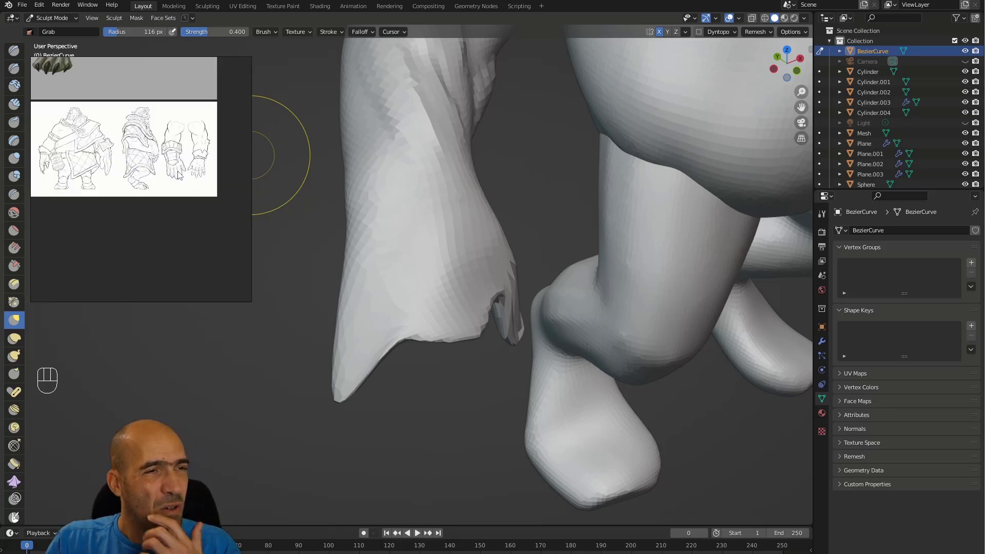
pyautogui.scroll(2, 206, 168)
pyautogui.scroll(2, 170, 183)
pyautogui.moveTo(134, 189); pyautogui.dragTo(181, 185, button='middle')
pyautogui.scroll(2, 154, 195)
pyautogui.scroll(2, 128, 195)
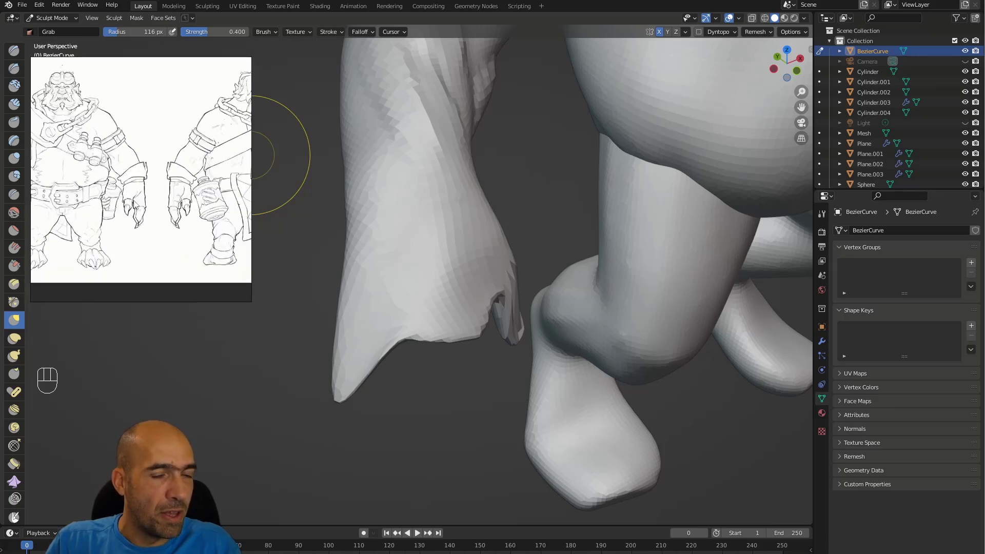
pyautogui.moveTo(593, 297); pyautogui.dragTo(479, 242)
pyautogui.moveTo(510, 280)
pyautogui.mouseDown()
pyautogui.moveTo(528, 326)
pyautogui.moveTo(497, 339)
pyautogui.mouseUp()
pyautogui.keyDown('ctrl'); pyautogui.keyDown('alt'); pyautogui.moveTo(498, 339); pyautogui.dragTo(510, 308); pyautogui.keyUp('alt'); pyautogui.keyUp('ctrl')
pyautogui.moveTo(592, 330); pyautogui.dragTo(602, 338)
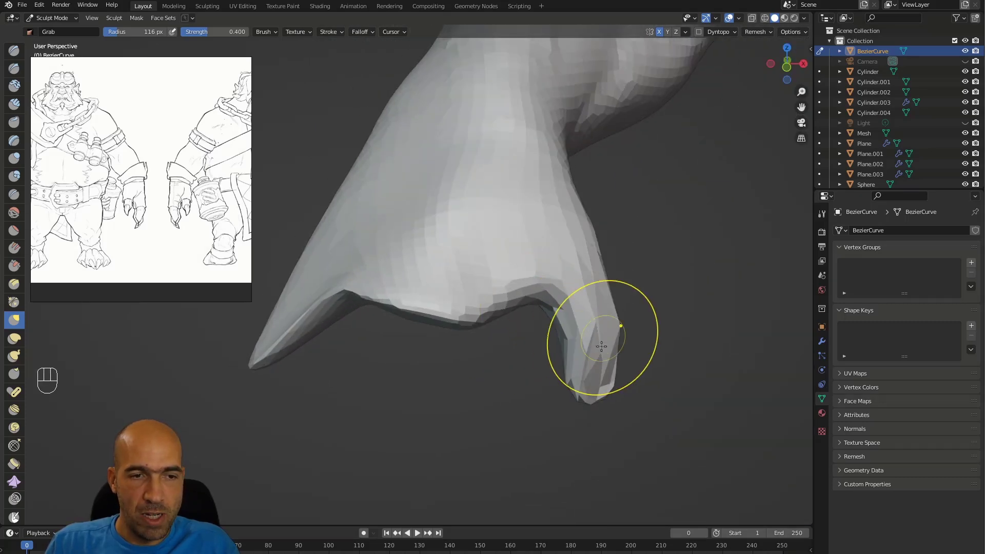
pyautogui.hotkey('ctrl', 'z')
pyautogui.hotkey('ctrl', 'z')
pyautogui.hotkey('ctrl', 'z')
# Remesh the limb mesh and grab the thumb tip into a longer, rounder thumb
pyautogui.hotkey('ctrl', 'r')
pyautogui.moveTo(590, 382); pyautogui.dragTo(612, 439)
pyautogui.keyDown('ctrl'); pyautogui.keyDown('alt'); pyautogui.moveTo(611, 411); pyautogui.dragTo(615, 447); pyautogui.keyUp('alt'); pyautogui.keyUp('ctrl')
pyautogui.keyDown('alt'); pyautogui.moveTo(641, 354); pyautogui.dragTo(618, 348); pyautogui.keyUp('alt')
pyautogui.moveTo(550, 281); pyautogui.dragTo(572, 288)
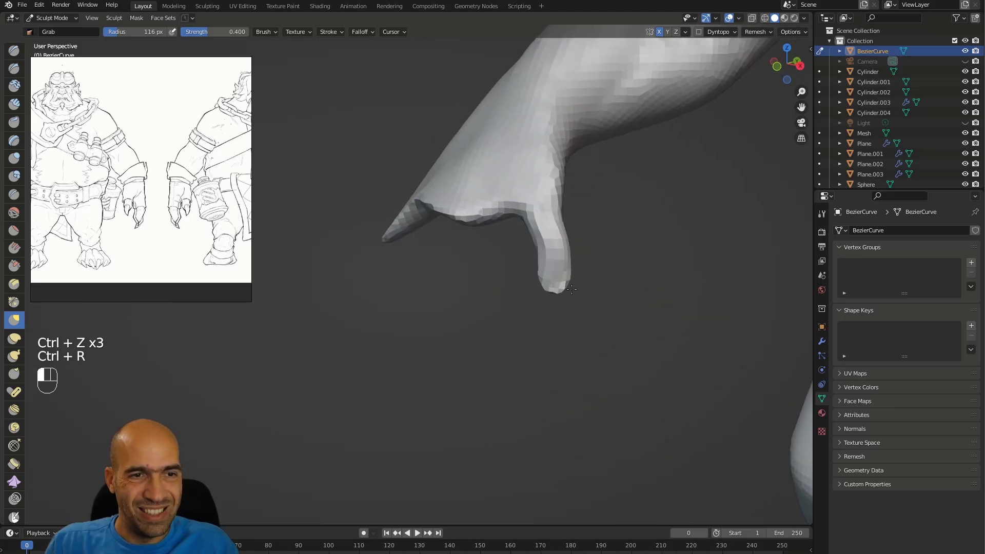
# Thicken the thumb with the Inflate/Deflate brush and pull its tip longer with Grab
pyautogui.press('6')
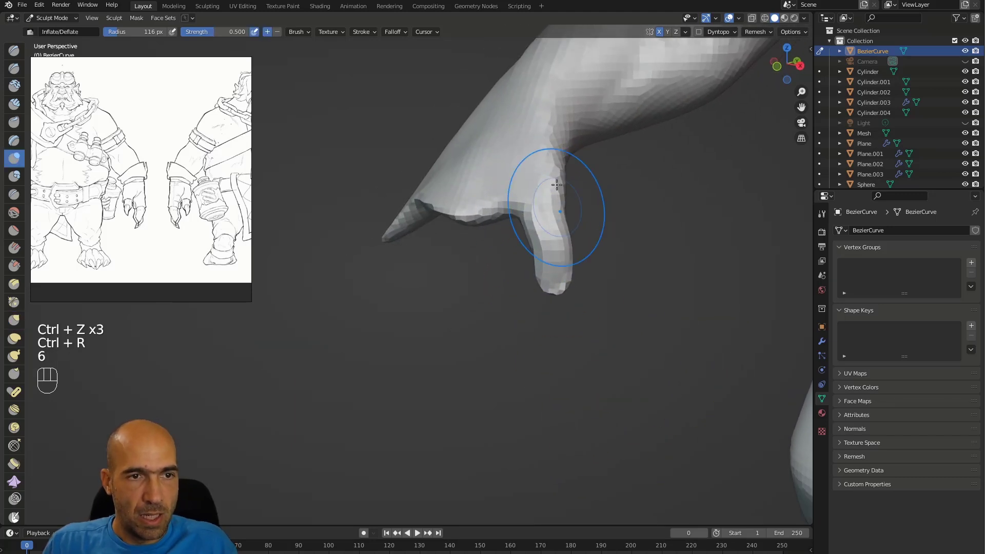
pyautogui.moveTo(586, 290); pyautogui.dragTo(550, 264, button='middle')
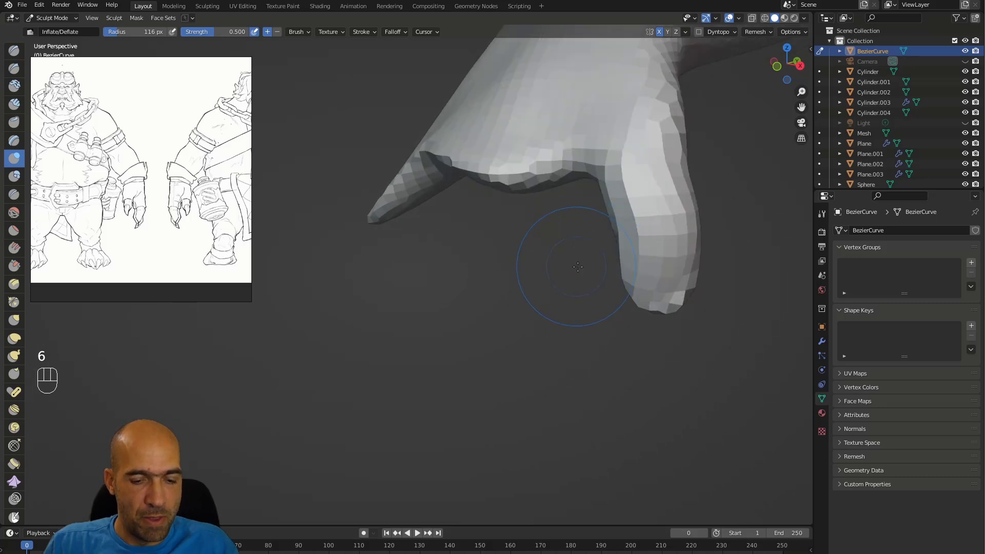
pyautogui.press('g')
pyautogui.moveTo(665, 310); pyautogui.dragTo(673, 331)
pyautogui.moveTo(686, 341)
pyautogui.keyDown('ctrl'); pyautogui.keyDown('alt'); pyautogui.mouseDown(button='middle')
pyautogui.moveTo(637, 351)
pyautogui.moveTo(575, 345)
pyautogui.mouseUp(button='middle'); pyautogui.keyUp('alt'); pyautogui.keyUp('ctrl')
pyautogui.keyDown('ctrl'); pyautogui.keyDown('alt'); pyautogui.moveTo(575, 345); pyautogui.dragTo(569, 333, button='middle'); pyautogui.keyUp('alt'); pyautogui.keyUp('ctrl')
pyautogui.keyDown('alt'); pyautogui.moveTo(569, 334); pyautogui.dragTo(662, 303, button='middle'); pyautogui.keyUp('alt')
pyautogui.moveTo(660, 231); pyautogui.dragTo(621, 234, button='middle')
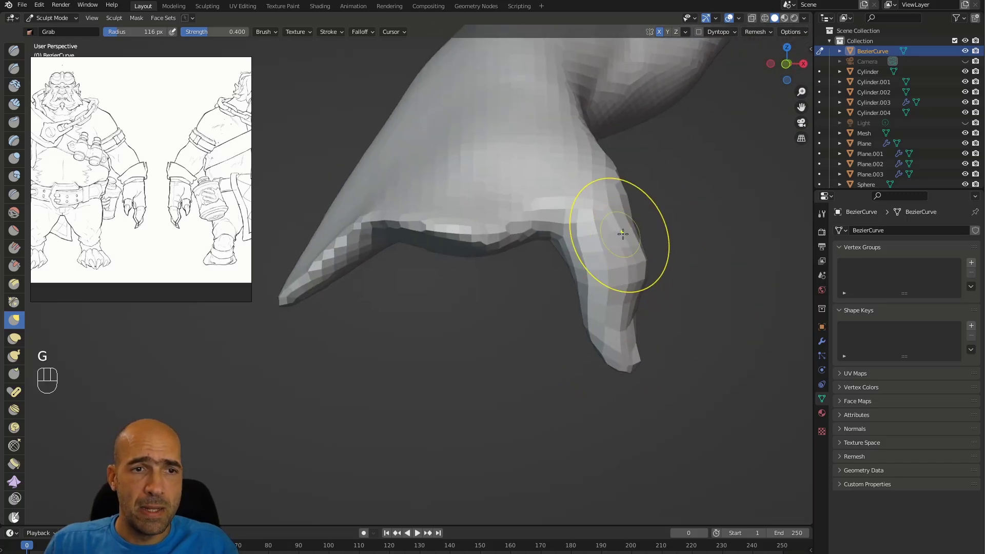
# Refine the thumb's bend and taper from several angles with the Grab brush
pyautogui.keyDown('alt'); pyautogui.moveTo(623, 194); pyautogui.dragTo(620, 177, button='middle'); pyautogui.keyUp('alt')
pyautogui.keyDown('alt'); pyautogui.keyDown('shift'); pyautogui.moveTo(616, 99); pyautogui.dragTo(564, 187, button='middle'); pyautogui.keyUp('shift'); pyautogui.keyUp('alt')
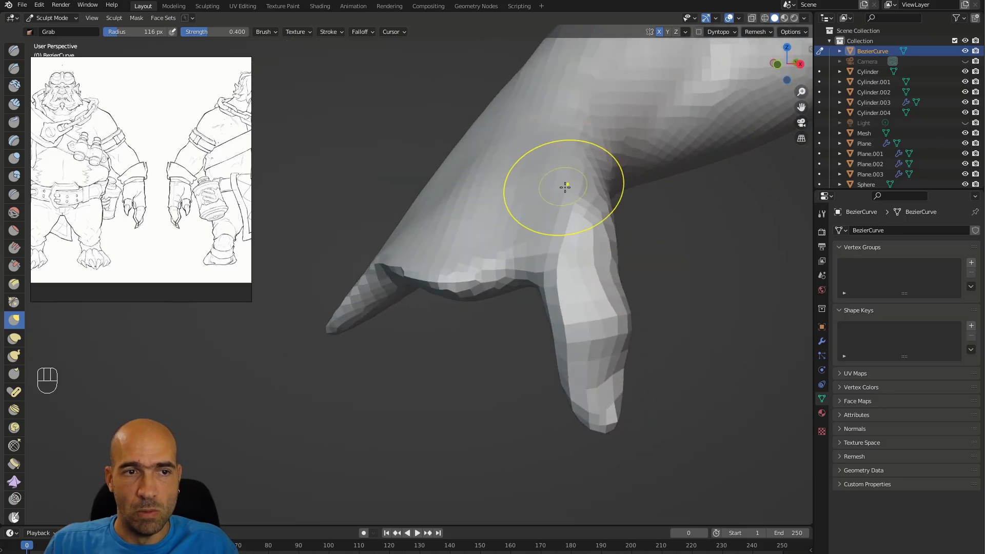
pyautogui.keyDown('alt'); pyautogui.moveTo(616, 141); pyautogui.dragTo(543, 163, button='middle'); pyautogui.keyUp('alt')
pyautogui.keyDown('alt'); pyautogui.moveTo(569, 236); pyautogui.dragTo(568, 230, button='middle'); pyautogui.keyUp('alt')
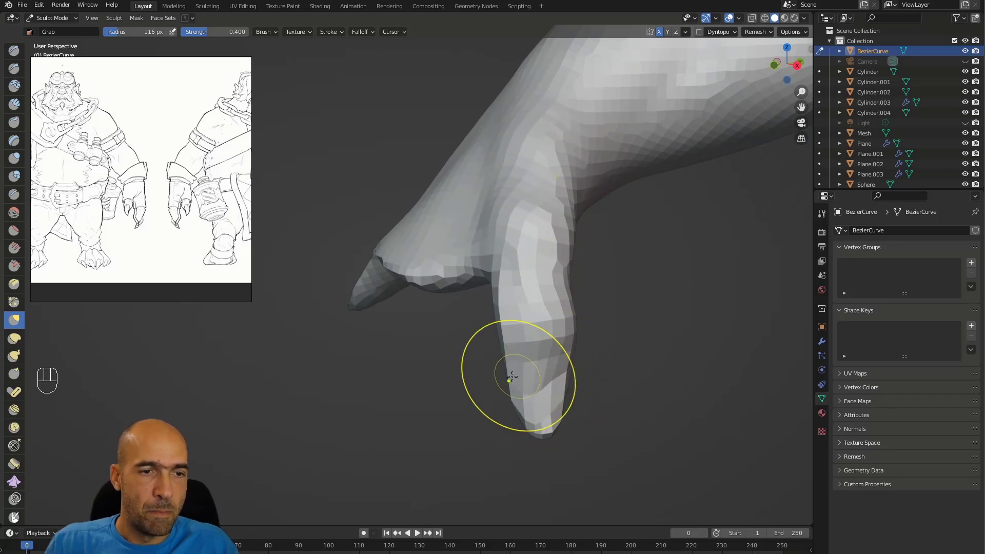
pyautogui.keyDown('alt'); pyautogui.moveTo(522, 332); pyautogui.dragTo(465, 332, button='middle'); pyautogui.keyUp('alt')
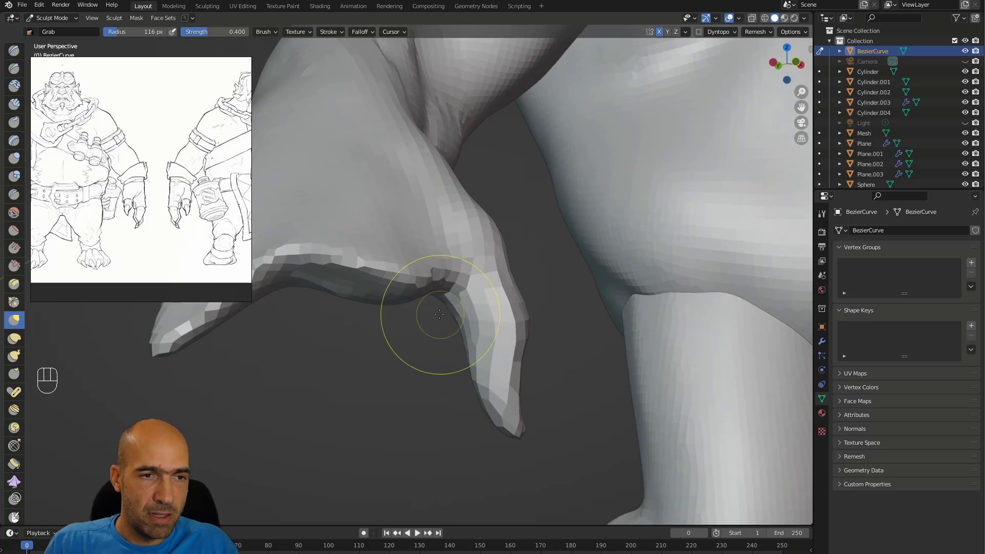
# Reshape the palm edge between the thumb and the finger side with Grab and smooth the surface
pyautogui.keyDown('alt'); pyautogui.moveTo(433, 280); pyautogui.dragTo(418, 297, button='middle'); pyautogui.keyUp('alt')
pyautogui.moveTo(418, 297)
pyautogui.mouseDown()
pyautogui.moveTo(433, 258)
pyautogui.moveTo(392, 289)
pyautogui.mouseUp()
pyautogui.moveTo(395, 340)
pyautogui.keyDown('alt'); pyautogui.keyDown('shift'); pyautogui.mouseDown(button='middle')
pyautogui.moveTo(422, 331)
pyautogui.moveTo(447, 349)
pyautogui.mouseUp(button='middle'); pyautogui.keyUp('shift'); pyautogui.keyUp('alt')
pyautogui.keyDown('alt'); pyautogui.moveTo(446, 349); pyautogui.dragTo(423, 328, button='middle'); pyautogui.keyUp('alt')
pyautogui.keyDown('shift'); pyautogui.moveTo(436, 282); pyautogui.dragTo(357, 321); pyautogui.keyUp('shift')
pyautogui.keyDown('alt'); pyautogui.moveTo(359, 323); pyautogui.dragTo(423, 370, button='middle'); pyautogui.keyUp('alt')
pyautogui.moveTo(343, 329)
pyautogui.keyDown('shift'); pyautogui.mouseDown()
pyautogui.moveTo(359, 348)
pyautogui.moveTo(357, 330)
pyautogui.mouseUp(); pyautogui.keyUp('shift')
pyautogui.moveTo(356, 329)
pyautogui.keyDown('alt'); pyautogui.mouseDown(button='middle')
pyautogui.moveTo(335, 301)
pyautogui.moveTo(349, 279)
pyautogui.moveTo(436, 257)
pyautogui.moveTo(553, 249)
pyautogui.mouseUp(button='middle'); pyautogui.keyUp('alt')
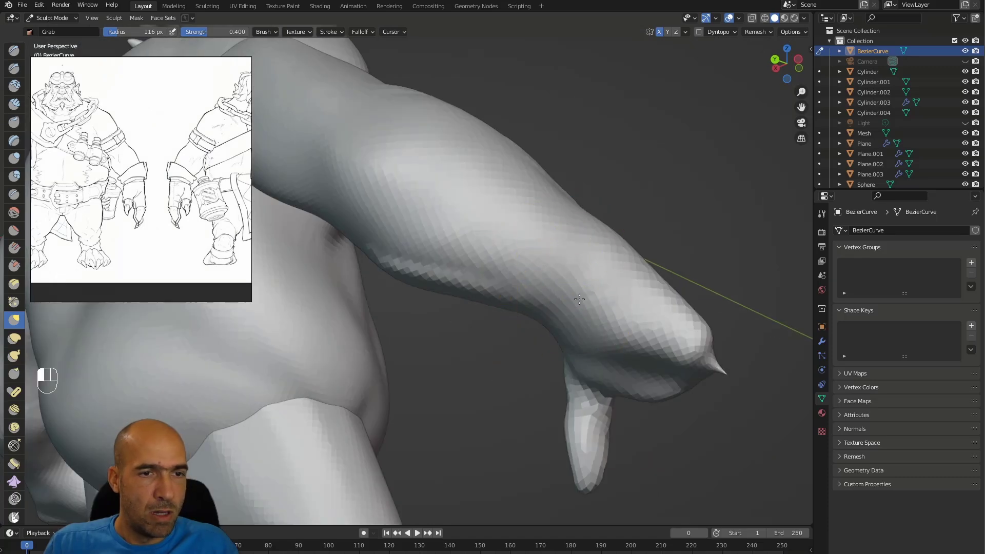
# Sculpt the form of the wrist and the heel of the palm with the Draw Sharp brush
pyautogui.press('1')
pyautogui.keyDown('ctrl'); pyautogui.moveTo(583, 330); pyautogui.dragTo(708, 375); pyautogui.keyUp('ctrl')
pyautogui.keyDown('alt'); pyautogui.moveTo(708, 375); pyautogui.dragTo(592, 320, button='middle'); pyautogui.keyUp('alt')
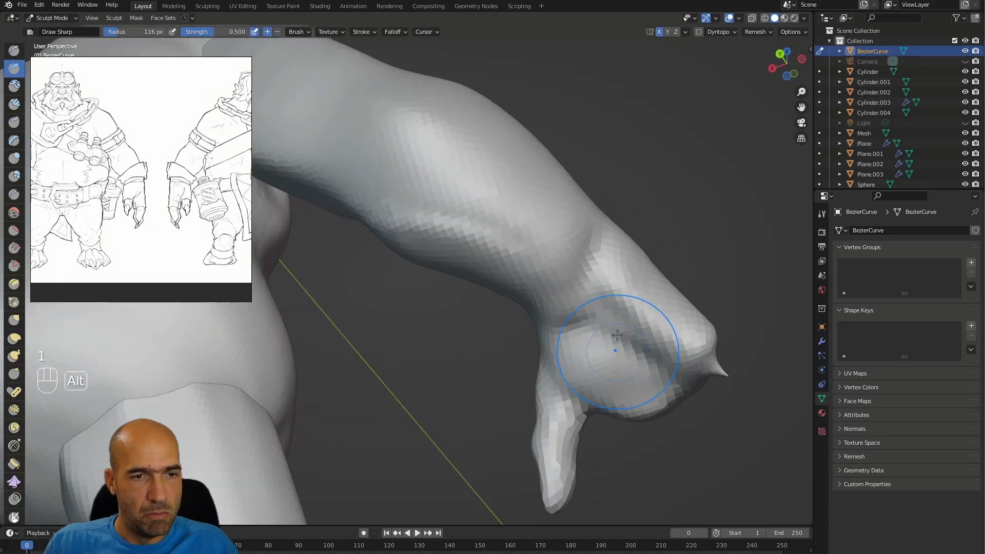
pyautogui.moveTo(576, 332); pyautogui.dragTo(576, 304, button='middle')
pyautogui.moveTo(558, 265)
pyautogui.keyDown('ctrl'); pyautogui.mouseDown()
pyautogui.moveTo(594, 207)
pyautogui.moveTo(525, 198)
pyautogui.mouseUp(); pyautogui.keyUp('ctrl')
# Define the bony bump on the outer wrist with Draw Sharp strokes and smooth the surrounding forearm
pyautogui.moveTo(525, 199); pyautogui.dragTo(619, 213, button='middle')
pyautogui.keyDown('shift'); pyautogui.moveTo(600, 263); pyautogui.dragTo(547, 301, button='middle'); pyautogui.keyUp('shift')
pyautogui.keyDown('ctrl'); pyautogui.moveTo(590, 244); pyautogui.dragTo(554, 263); pyautogui.keyUp('ctrl')
pyautogui.moveTo(584, 204); pyautogui.dragTo(551, 240, button='middle')
pyautogui.moveTo(564, 196); pyautogui.dragTo(601, 201)
pyautogui.moveTo(560, 175); pyautogui.dragTo(563, 159)
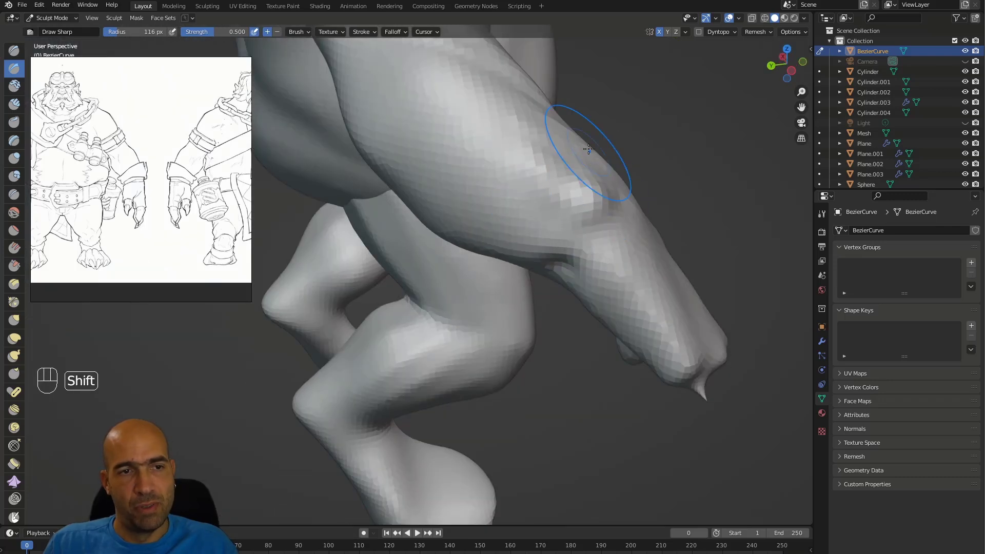
pyautogui.keyDown('alt'); pyautogui.keyDown('shift'); pyautogui.moveTo(646, 146); pyautogui.dragTo(618, 192); pyautogui.keyUp('shift'); pyautogui.keyUp('alt')
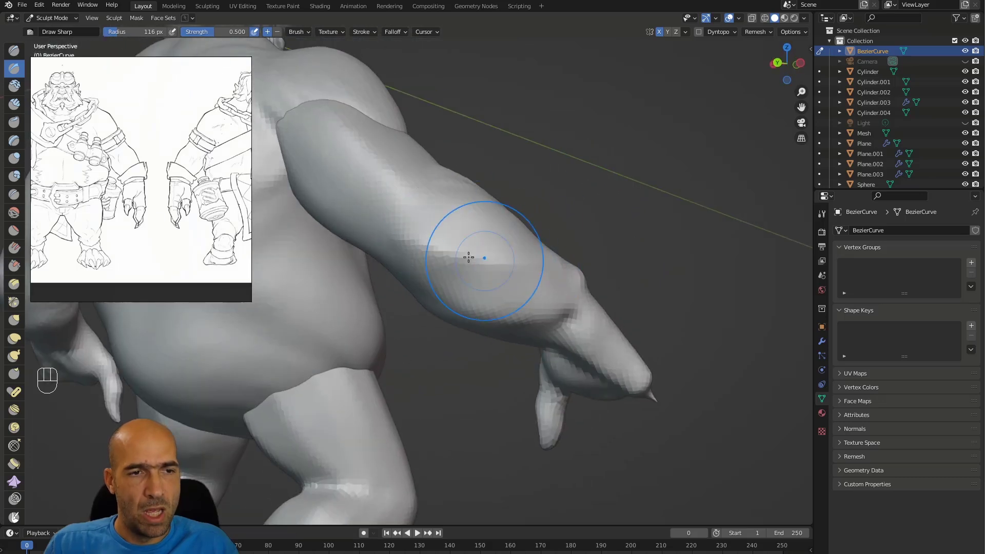
# Define the muscles of the outer forearm and elbow with Draw Sharp and Clay Strips at an 83 px radius
pyautogui.keyDown('alt'); pyautogui.moveTo(570, 288); pyautogui.dragTo(540, 238); pyautogui.keyUp('alt')
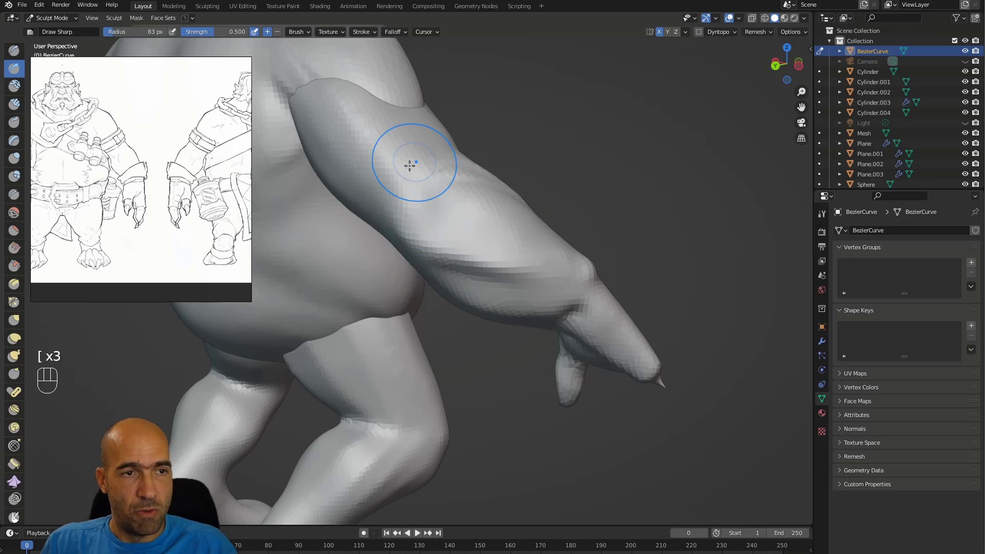
pyautogui.keyDown('alt'); pyautogui.moveTo(541, 158); pyautogui.dragTo(520, 173); pyautogui.keyUp('alt')
pyautogui.moveTo(528, 233)
pyautogui.keyDown('alt'); pyautogui.mouseDown()
pyautogui.moveTo(572, 164)
pyautogui.moveTo(506, 195)
pyautogui.mouseUp(); pyautogui.keyUp('alt')
pyautogui.press('2')
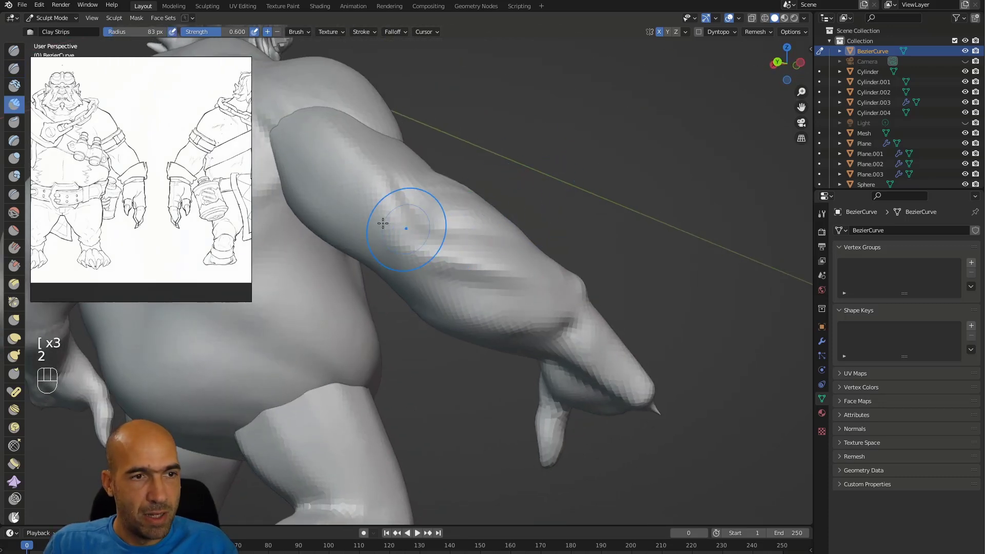
pyautogui.moveTo(379, 204)
pyautogui.mouseDown()
pyautogui.moveTo(373, 234)
pyautogui.moveTo(490, 266)
pyautogui.moveTo(442, 263)
pyautogui.moveTo(511, 288)
pyautogui.moveTo(535, 280)
pyautogui.mouseUp()
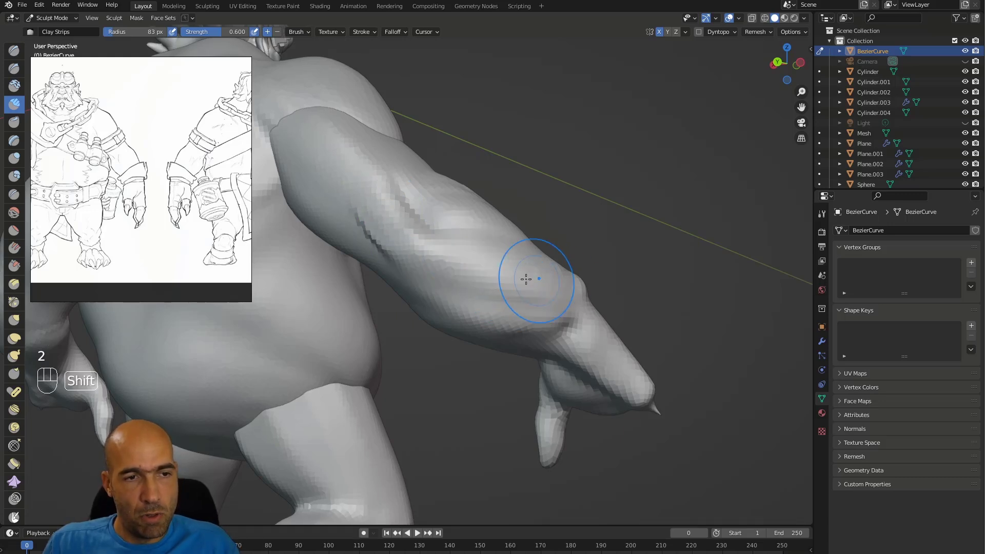
pyautogui.moveTo(593, 244)
pyautogui.keyDown('alt'); pyautogui.mouseDown()
pyautogui.moveTo(569, 292)
pyautogui.moveTo(518, 251)
pyautogui.moveTo(411, 279)
pyautogui.mouseUp(); pyautogui.keyUp('alt')
# Reshape the upper arm below the shoulder using the Grab brush at a 113 px radius
pyautogui.press('g')
pyautogui.press(']')
pyautogui.press(']')
pyautogui.press(']')
pyautogui.moveTo(387, 278)
pyautogui.keyDown('ctrl'); pyautogui.mouseDown(button='middle')
pyautogui.moveTo(406, 228)
pyautogui.moveTo(387, 224)
pyautogui.mouseUp(button='middle'); pyautogui.keyUp('ctrl')
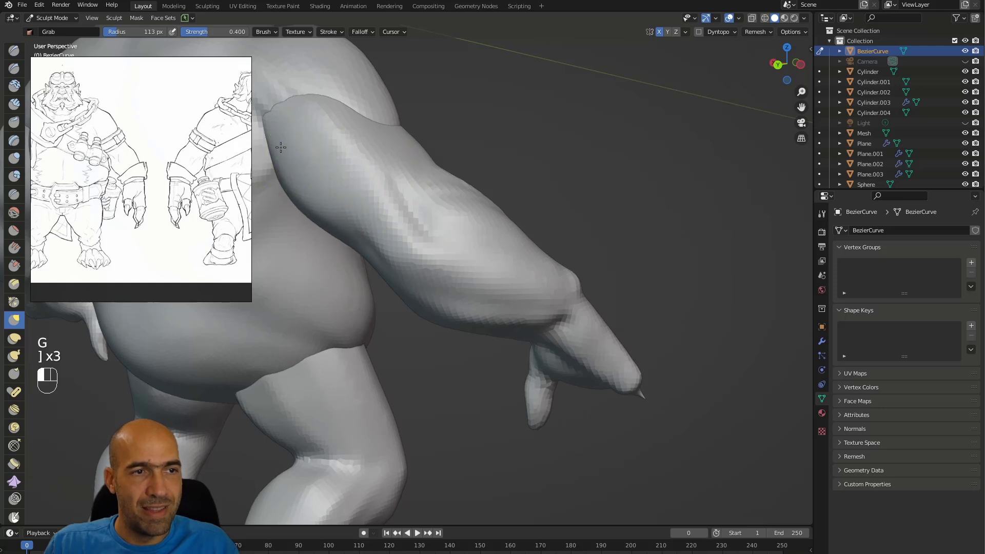
pyautogui.keyDown('alt'); pyautogui.moveTo(291, 148); pyautogui.dragTo(368, 110); pyautogui.keyUp('alt')
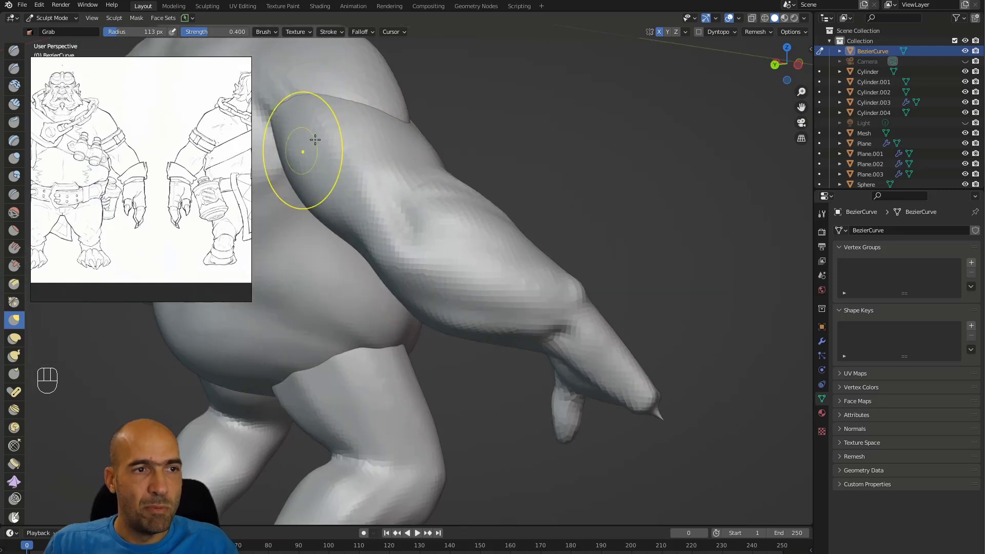
pyautogui.moveTo(378, 121); pyautogui.dragTo(371, 132, button='middle')
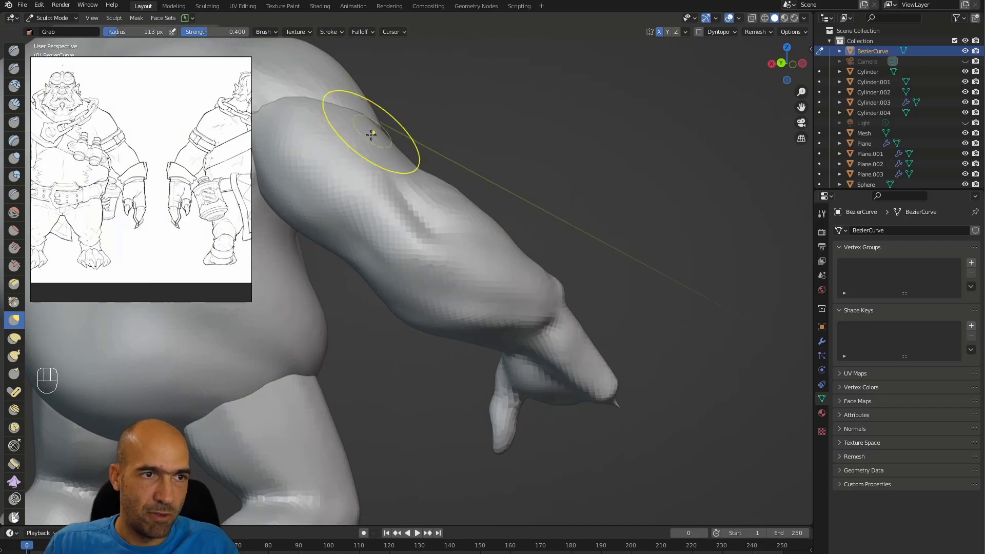
pyautogui.keyDown('alt'); pyautogui.keyDown('shift'); pyautogui.moveTo(403, 115); pyautogui.dragTo(428, 181); pyautogui.keyUp('shift'); pyautogui.keyUp('alt')
pyautogui.keyDown('alt'); pyautogui.moveTo(428, 180); pyautogui.dragTo(394, 213); pyautogui.keyUp('alt')
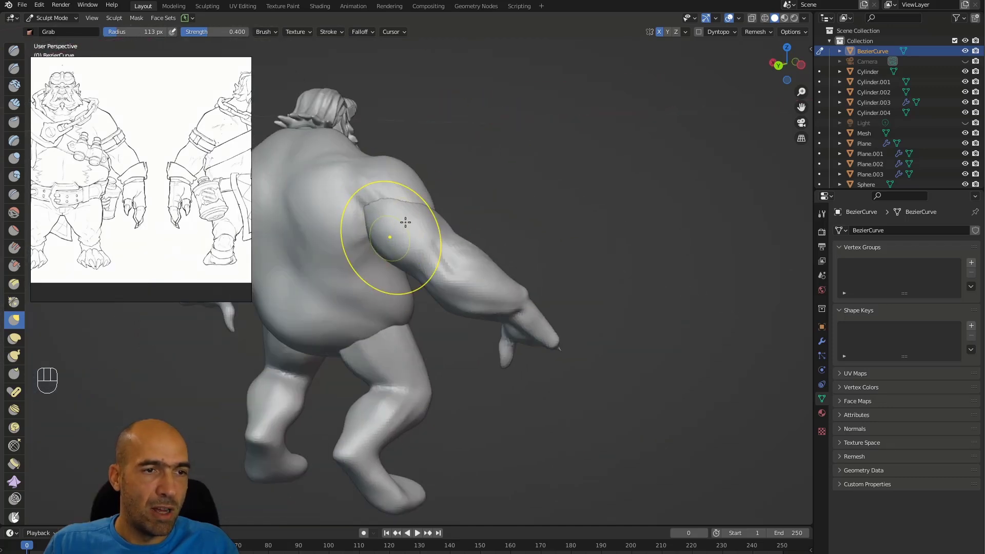
pyautogui.moveTo(396, 232); pyautogui.dragTo(392, 206, button='middle')
pyautogui.moveTo(377, 208)
pyautogui.keyDown('alt'); pyautogui.mouseDown()
pyautogui.moveTo(405, 205)
pyautogui.moveTo(387, 193)
pyautogui.mouseUp(); pyautogui.keyUp('alt')
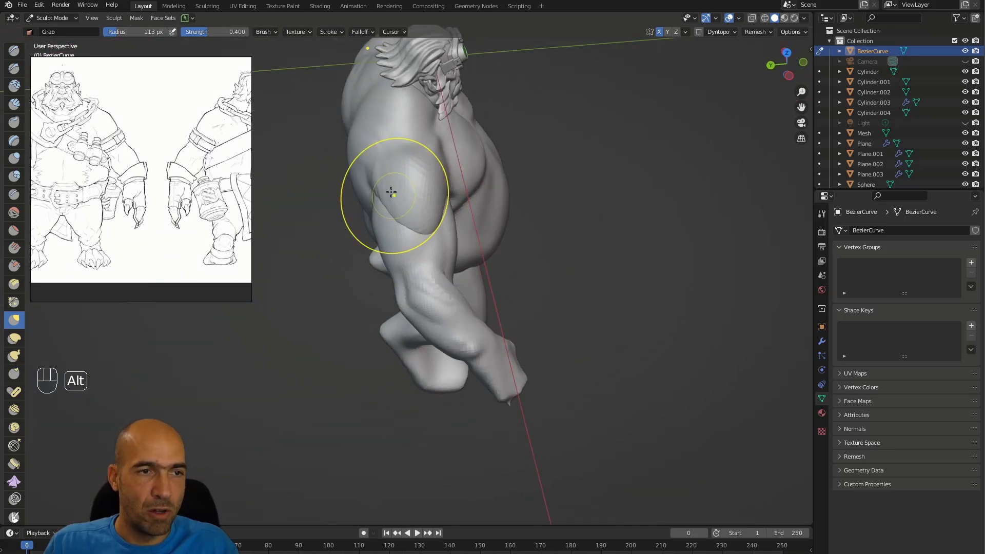
# Switch sculpting to the Sphere.004 body mesh and adjust the shoulder contour with Grab
pyautogui.hotkey('alt', 'q')
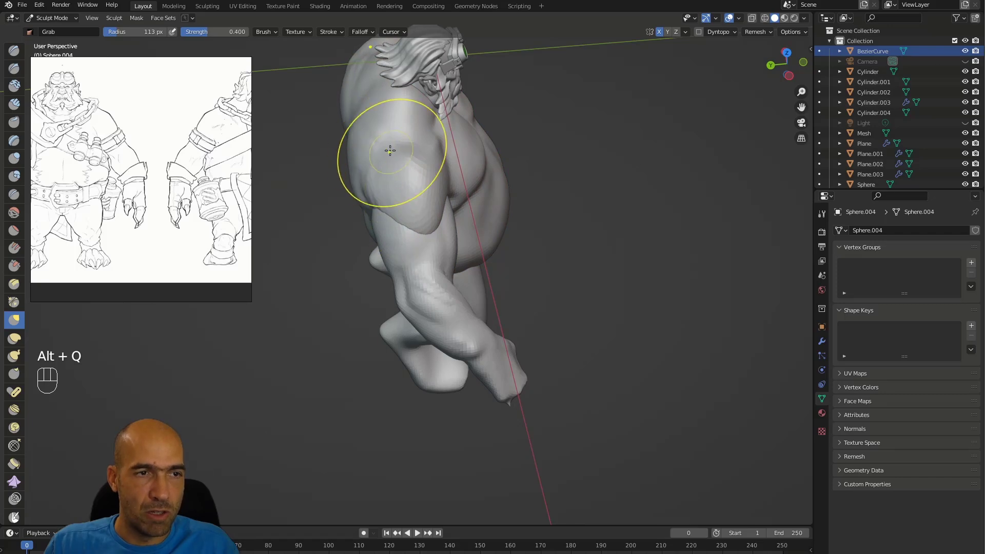
pyautogui.moveTo(391, 150); pyautogui.dragTo(395, 152, button='middle')
pyautogui.moveTo(376, 195); pyautogui.dragTo(313, 177, button='middle')
pyautogui.scroll(3, 351, 225)
pyautogui.moveTo(386, 229); pyautogui.dragTo(426, 280, button='middle')
pyautogui.keyDown('ctrl'); pyautogui.keyDown('alt'); pyautogui.moveTo(405, 284); pyautogui.dragTo(386, 278); pyautogui.keyUp('alt'); pyautogui.keyUp('ctrl')
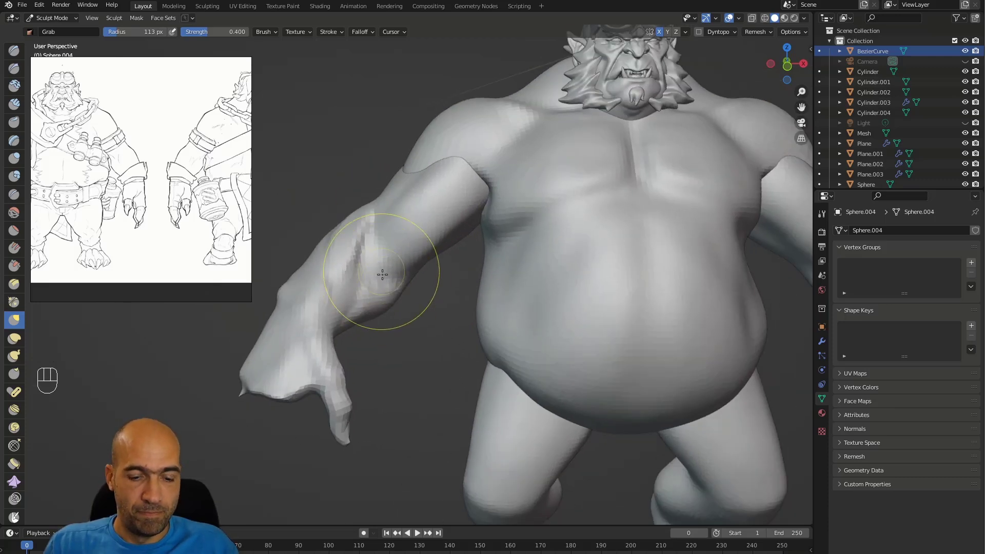
# Switch sculpting back to the BezierCurve arm mesh and soften the inner forearm down to the wrist
pyautogui.hotkey('alt', 'q')
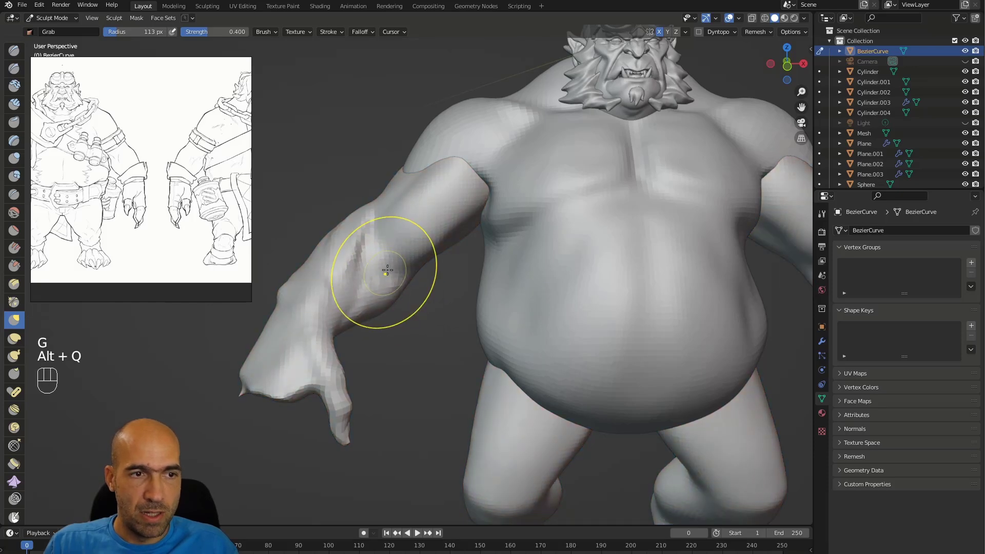
pyautogui.keyDown('shift'); pyautogui.moveTo(341, 244); pyautogui.dragTo(329, 329); pyautogui.keyUp('shift')
pyautogui.keyDown('alt'); pyautogui.keyDown('shift'); pyautogui.moveTo(331, 328); pyautogui.dragTo(394, 346, button='middle'); pyautogui.keyUp('shift'); pyautogui.keyUp('alt')
pyautogui.keyDown('ctrl'); pyautogui.keyDown('alt'); pyautogui.moveTo(394, 347); pyautogui.dragTo(389, 277, button='middle'); pyautogui.keyUp('alt'); pyautogui.keyUp('ctrl')
pyautogui.moveTo(385, 318)
pyautogui.mouseDown()
pyautogui.moveTo(370, 330)
pyautogui.moveTo(373, 343)
pyautogui.mouseUp()
pyautogui.keyDown('alt'); pyautogui.keyDown('shift'); pyautogui.moveTo(366, 420); pyautogui.dragTo(365, 352, button='middle'); pyautogui.keyUp('shift'); pyautogui.keyUp('alt')
pyautogui.moveTo(391, 387)
pyautogui.keyDown('ctrl'); pyautogui.keyDown('alt'); pyautogui.mouseDown(button='middle')
pyautogui.moveTo(400, 347)
pyautogui.moveTo(354, 349)
pyautogui.mouseUp(button='middle'); pyautogui.keyUp('alt'); pyautogui.keyUp('ctrl')
# Adjust the thumb's thickness and the shape of its base with the Grab brush
pyautogui.press('g')
pyautogui.keyDown('alt'); pyautogui.moveTo(455, 330); pyautogui.dragTo(435, 317, button='middle'); pyautogui.keyUp('alt')
pyautogui.keyDown('ctrl'); pyautogui.keyDown('alt'); pyautogui.moveTo(443, 364); pyautogui.dragTo(444, 334, button='middle'); pyautogui.keyUp('alt'); pyautogui.keyUp('ctrl')
pyautogui.moveTo(417, 418)
pyautogui.keyDown('ctrl'); pyautogui.keyDown('alt'); pyautogui.mouseDown(button='middle')
pyautogui.moveTo(473, 407)
pyautogui.moveTo(451, 352)
pyautogui.mouseUp(button='middle'); pyautogui.keyUp('alt'); pyautogui.keyUp('ctrl')
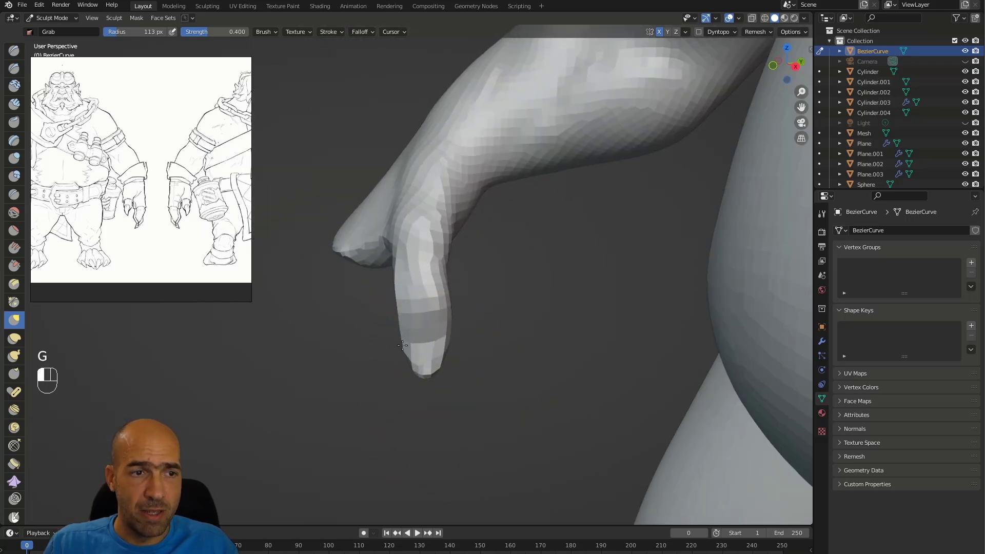
pyautogui.moveTo(451, 260)
pyautogui.keyDown('alt'); pyautogui.mouseDown(button='middle')
pyautogui.moveTo(407, 226)
pyautogui.moveTo(476, 186)
pyautogui.moveTo(495, 220)
pyautogui.moveTo(469, 282)
pyautogui.mouseUp(button='middle'); pyautogui.keyUp('alt')
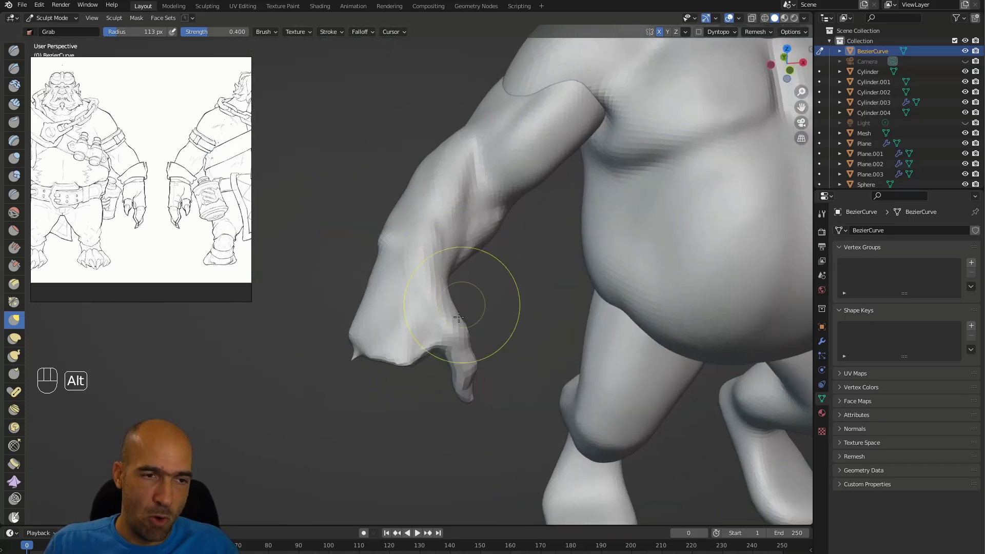
pyautogui.keyDown('alt'); pyautogui.moveTo(453, 329); pyautogui.dragTo(469, 340, button='middle'); pyautogui.keyUp('alt')
pyautogui.keyDown('alt'); pyautogui.moveTo(471, 384); pyautogui.dragTo(463, 393, button='middle'); pyautogui.keyUp('alt')
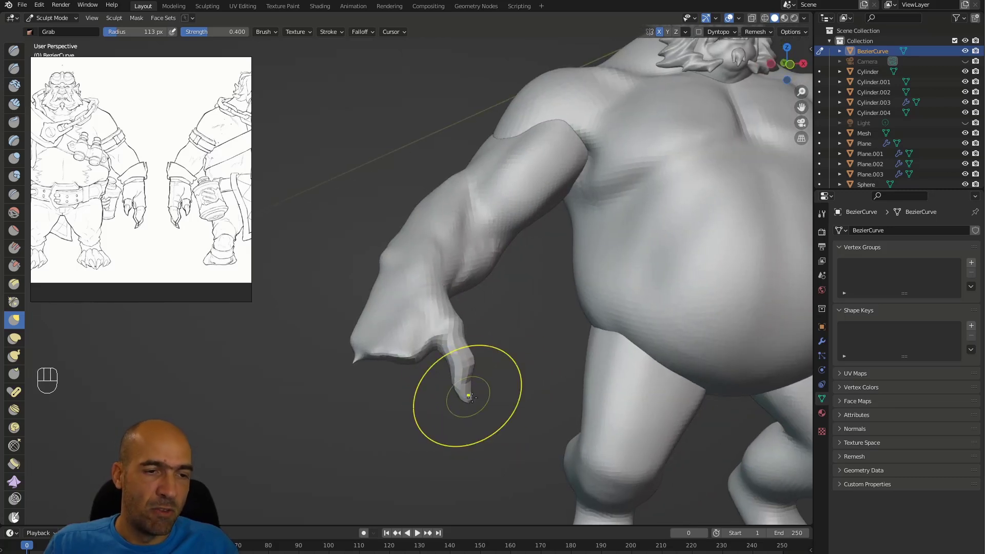
# Bend the thumb and narrow its tip with Grab, and smooth the hand above it
pyautogui.moveTo(471, 393); pyautogui.dragTo(478, 393)
pyautogui.moveTo(477, 391)
pyautogui.keyDown('alt'); pyautogui.mouseDown()
pyautogui.moveTo(442, 389)
pyautogui.moveTo(484, 361)
pyautogui.mouseUp(); pyautogui.keyUp('alt')
pyautogui.moveTo(544, 382)
pyautogui.keyDown('alt'); pyautogui.mouseDown()
pyautogui.moveTo(522, 385)
pyautogui.moveTo(517, 333)
pyautogui.mouseUp(); pyautogui.keyUp('alt')
pyautogui.moveTo(518, 336)
pyautogui.keyDown('alt'); pyautogui.mouseDown()
pyautogui.moveTo(498, 342)
pyautogui.moveTo(511, 346)
pyautogui.moveTo(509, 373)
pyautogui.mouseUp(); pyautogui.keyUp('alt')
pyautogui.moveTo(499, 371); pyautogui.dragTo(504, 371)
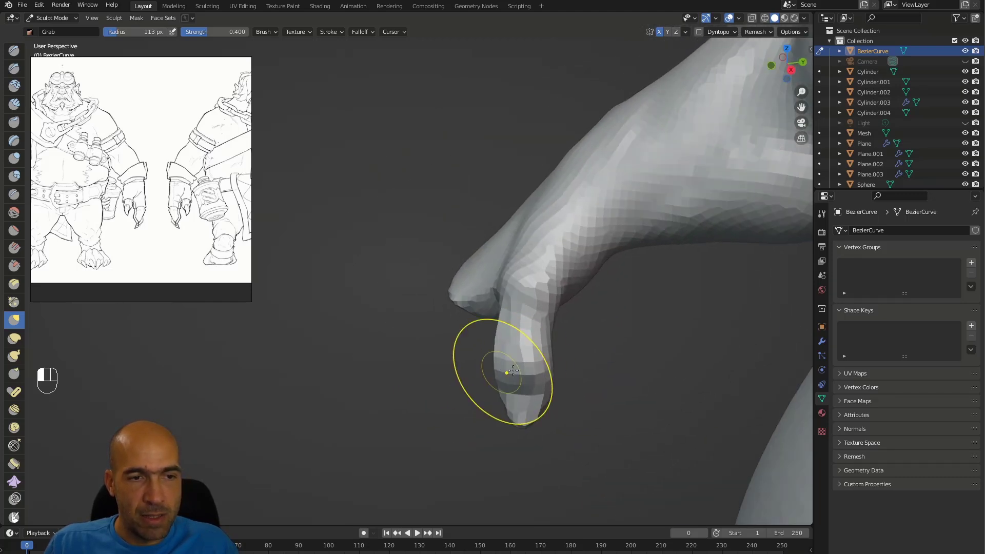
pyautogui.moveTo(559, 385)
pyautogui.keyDown('alt'); pyautogui.mouseDown()
pyautogui.moveTo(496, 341)
pyautogui.moveTo(519, 368)
pyautogui.moveTo(520, 314)
pyautogui.moveTo(545, 288)
pyautogui.moveTo(542, 258)
pyautogui.moveTo(484, 257)
pyautogui.mouseUp(); pyautogui.keyUp('alt')
pyautogui.moveTo(469, 254)
pyautogui.keyDown('shift'); pyautogui.mouseDown()
pyautogui.moveTo(459, 295)
pyautogui.moveTo(468, 281)
pyautogui.mouseUp(); pyautogui.keyUp('shift')
# Mark the finger tendons and knuckles across the back of the hand with Draw Sharp at an 81 px radius
pyautogui.press('1')
pyautogui.press('[')
pyautogui.press('[')
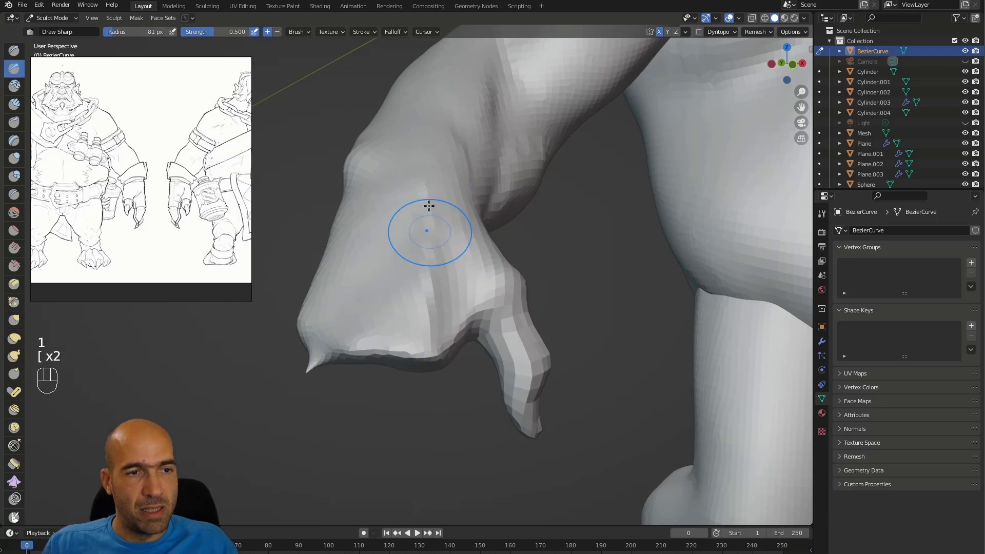
pyautogui.moveTo(319, 282)
pyautogui.keyDown('alt'); pyautogui.mouseDown()
pyautogui.moveTo(350, 211)
pyautogui.moveTo(334, 318)
pyautogui.moveTo(411, 344)
pyautogui.mouseUp(); pyautogui.keyUp('alt')
pyautogui.keyDown('alt'); pyautogui.moveTo(473, 343); pyautogui.dragTo(447, 330); pyautogui.keyUp('alt')
pyautogui.keyDown('ctrl'); pyautogui.moveTo(441, 325); pyautogui.dragTo(428, 373); pyautogui.keyUp('ctrl')
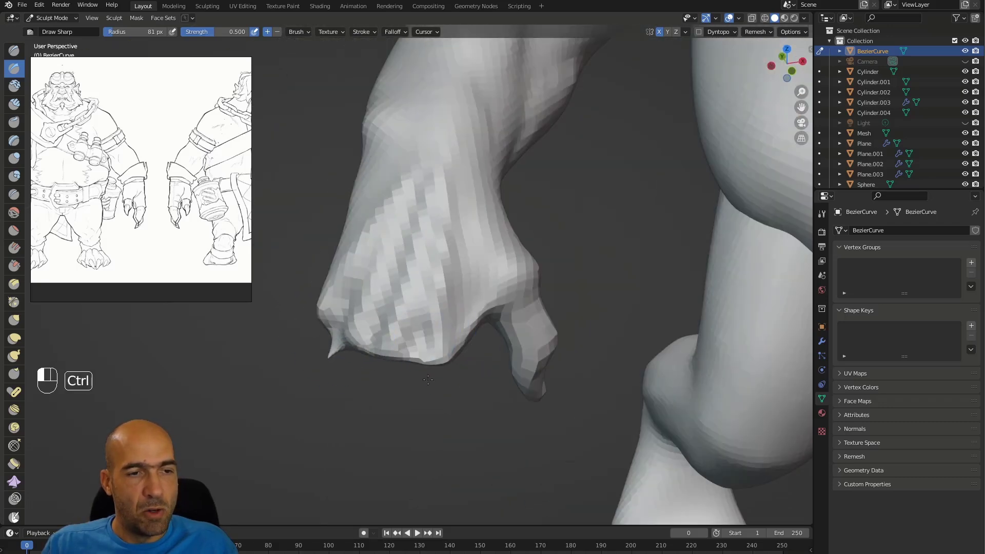
# Adjust the knuckle edge and the hand's silhouette with the Grab brush at a 123 px radius
pyautogui.press('g')
pyautogui.press(']')
pyautogui.press(']')
pyautogui.press(']')
pyautogui.press(']')
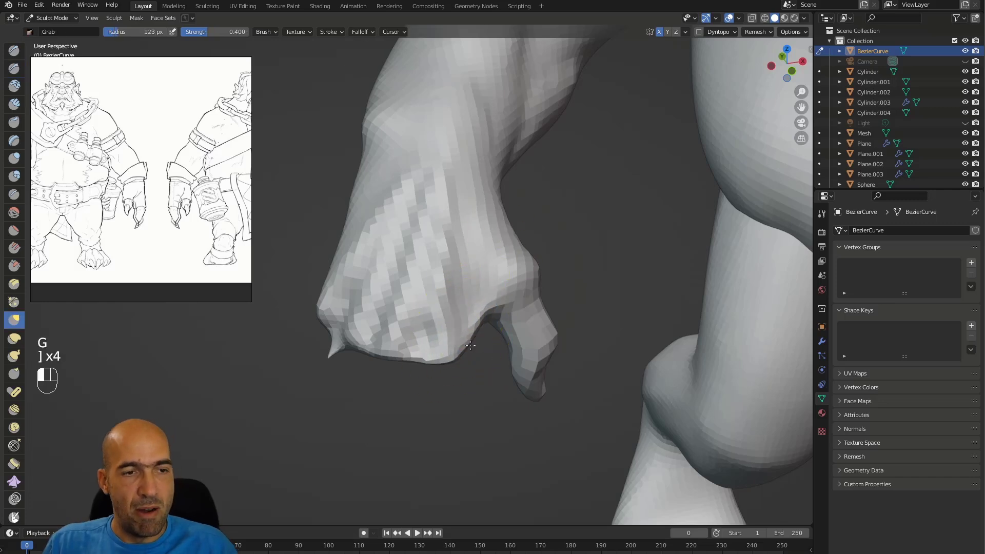
pyautogui.moveTo(388, 350); pyautogui.dragTo(378, 343)
pyautogui.moveTo(444, 282)
pyautogui.keyDown('alt'); pyautogui.mouseDown()
pyautogui.moveTo(449, 246)
pyautogui.moveTo(378, 261)
pyautogui.moveTo(368, 252)
pyautogui.mouseUp(); pyautogui.keyUp('alt')
pyautogui.keyDown('alt'); pyautogui.moveTo(457, 161); pyautogui.dragTo(431, 141); pyautogui.keyUp('alt')
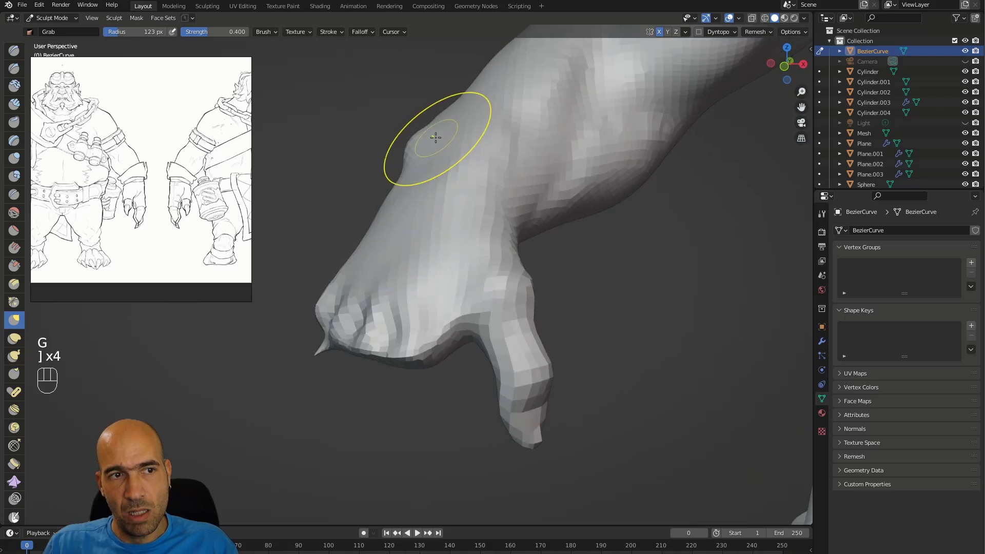
# Build up the forms of the wrist and lower forearm with the Draw brush at a 123 px radius
pyautogui.press('x')
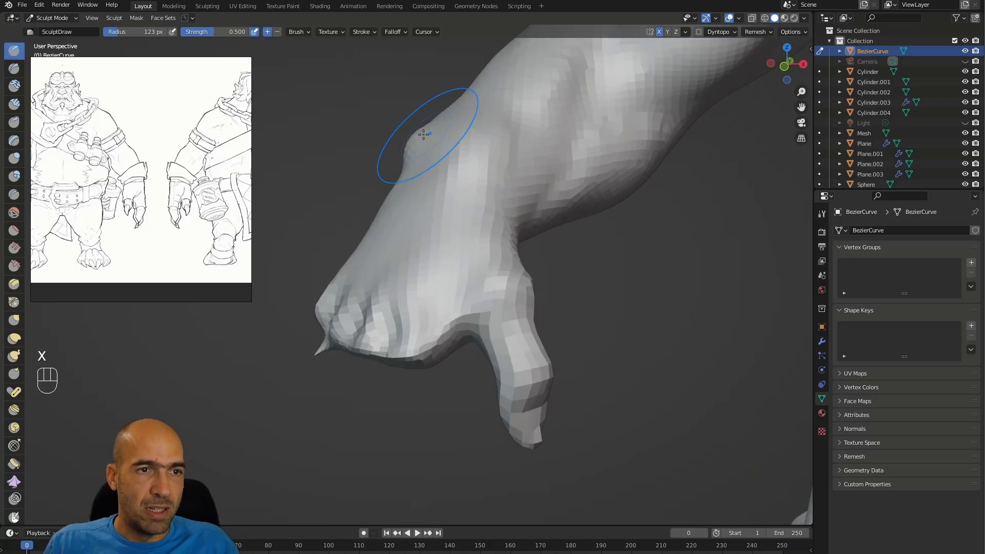
pyautogui.scroll(3, 513, 139)
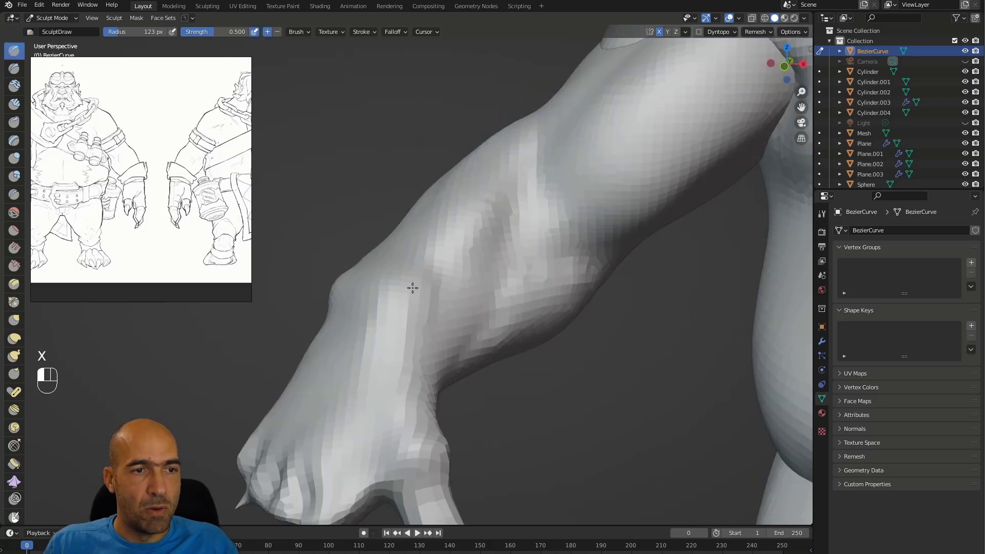
pyautogui.moveTo(423, 271); pyautogui.dragTo(409, 313)
pyautogui.moveTo(467, 259); pyautogui.dragTo(410, 337)
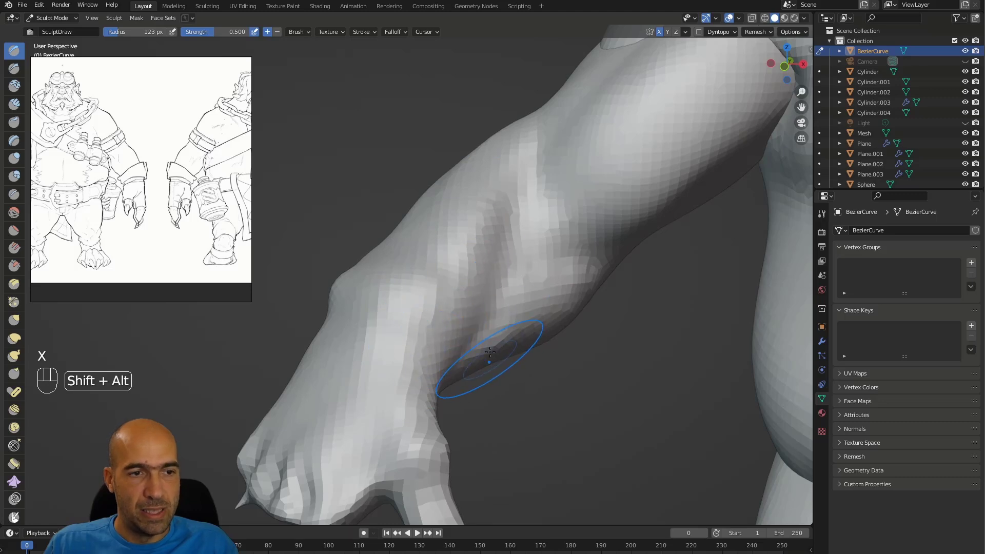
pyautogui.keyDown('alt'); pyautogui.moveTo(490, 352); pyautogui.dragTo(462, 311); pyautogui.keyUp('alt')
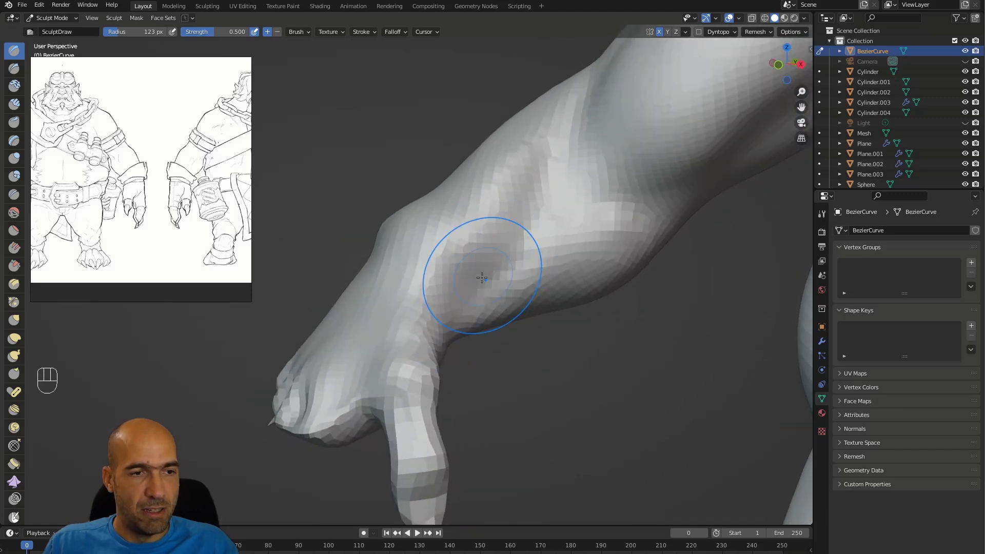
# Carve a sharp crease between the inner wrist and the forearm with Draw Sharp at an 80 px radius
pyautogui.press('1')
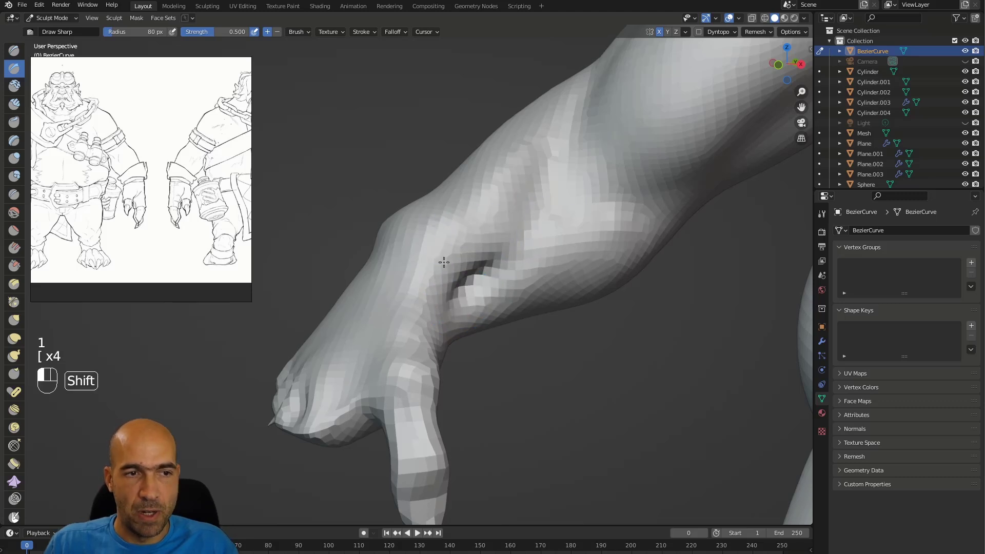
pyautogui.keyDown('alt'); pyautogui.moveTo(478, 362); pyautogui.dragTo(516, 377); pyautogui.keyUp('alt')
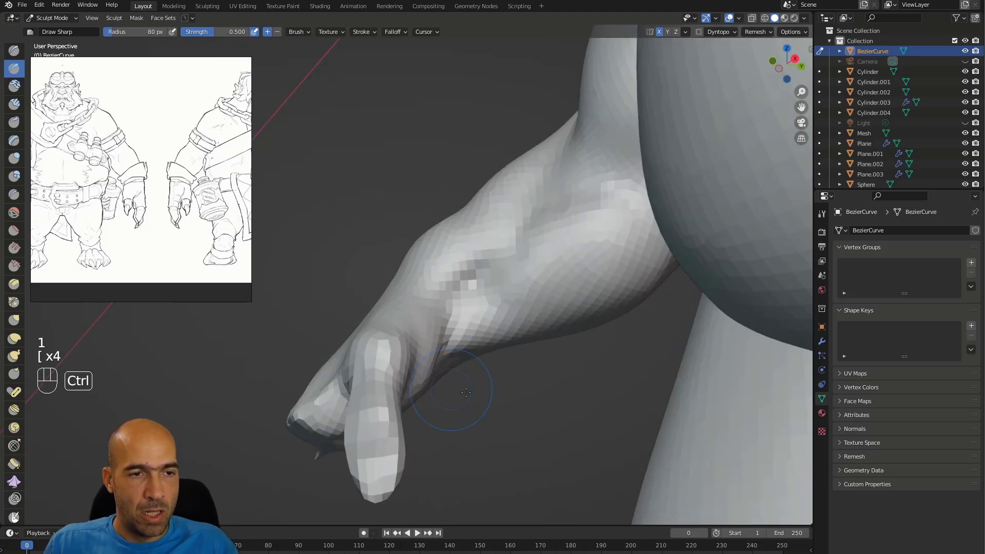
pyautogui.keyDown('ctrl'); pyautogui.keyDown('alt'); pyautogui.moveTo(457, 392); pyautogui.dragTo(458, 360); pyautogui.keyUp('alt'); pyautogui.keyUp('ctrl')
# Scrape down the knuckle edge at the end of the hand at an 80 px radius and 0.700 strength
pyautogui.keyDown('ctrl'); pyautogui.moveTo(468, 374); pyautogui.dragTo(513, 385, button='middle'); pyautogui.keyUp('ctrl')
pyautogui.keyDown('shift'); pyautogui.moveTo(384, 403); pyautogui.dragTo(421, 370, button='middle'); pyautogui.keyUp('shift')
pyautogui.moveTo(421, 370); pyautogui.dragTo(452, 365, button='middle')
pyautogui.moveTo(411, 380)
pyautogui.keyDown('ctrl'); pyautogui.mouseDown(button='middle')
pyautogui.moveTo(398, 367)
pyautogui.moveTo(414, 357)
pyautogui.mouseUp(button='middle'); pyautogui.keyUp('ctrl')
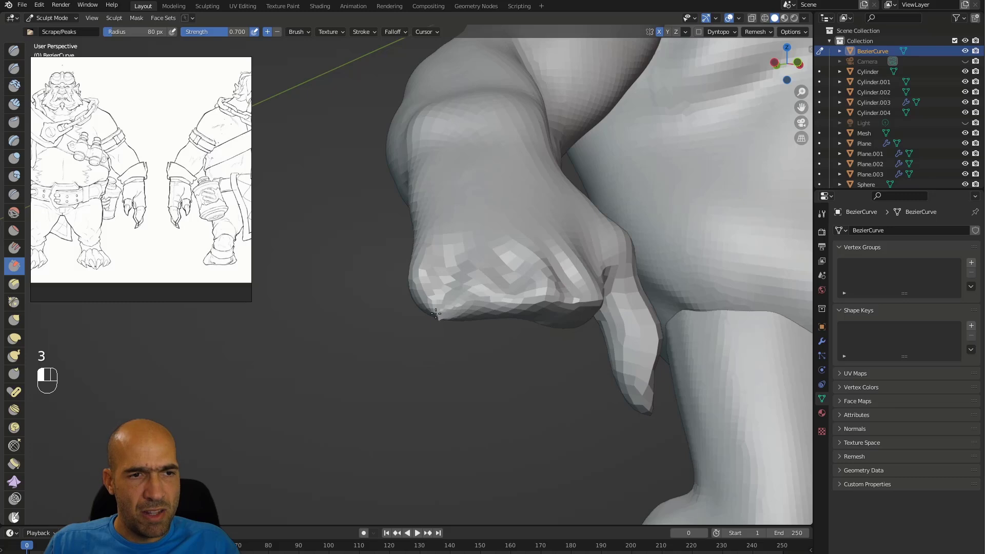
pyautogui.moveTo(550, 289); pyautogui.dragTo(512, 302, button='middle')
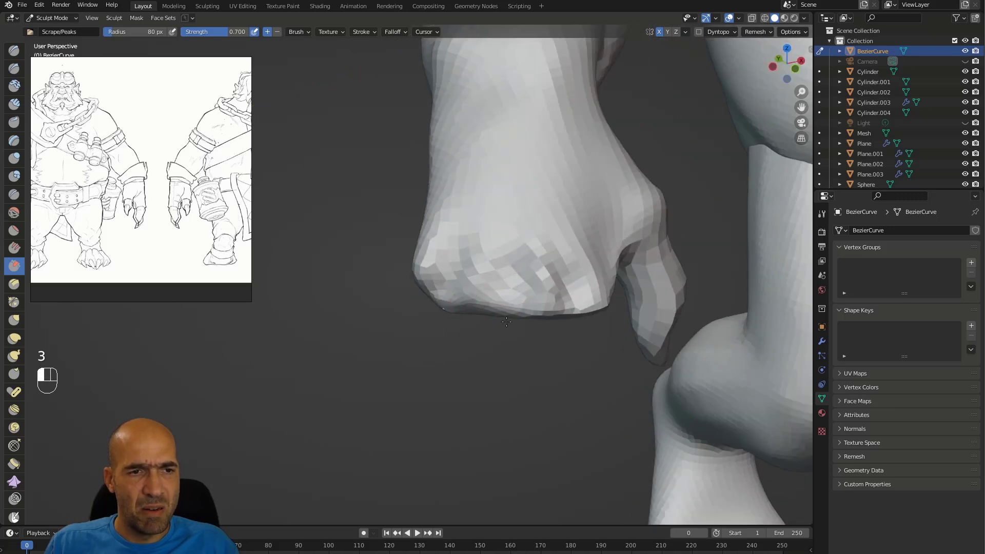
# Refine the grooves and ridges around the knuckles with the Draw Sharp brush
pyautogui.press('1')
pyautogui.moveTo(512, 293)
pyautogui.keyDown('ctrl'); pyautogui.mouseDown()
pyautogui.moveTo(513, 280)
pyautogui.moveTo(568, 304)
pyautogui.mouseUp(); pyautogui.keyUp('ctrl')
pyautogui.keyDown('ctrl'); pyautogui.moveTo(449, 275); pyautogui.dragTo(457, 311); pyautogui.keyUp('ctrl')
pyautogui.keyDown('ctrl'); pyautogui.moveTo(460, 338); pyautogui.dragTo(450, 306, button='middle'); pyautogui.keyUp('ctrl')
# Reshape the knuckle end and side outline of the hand with the Grab brush at a 131 px radius
pyautogui.press('g')
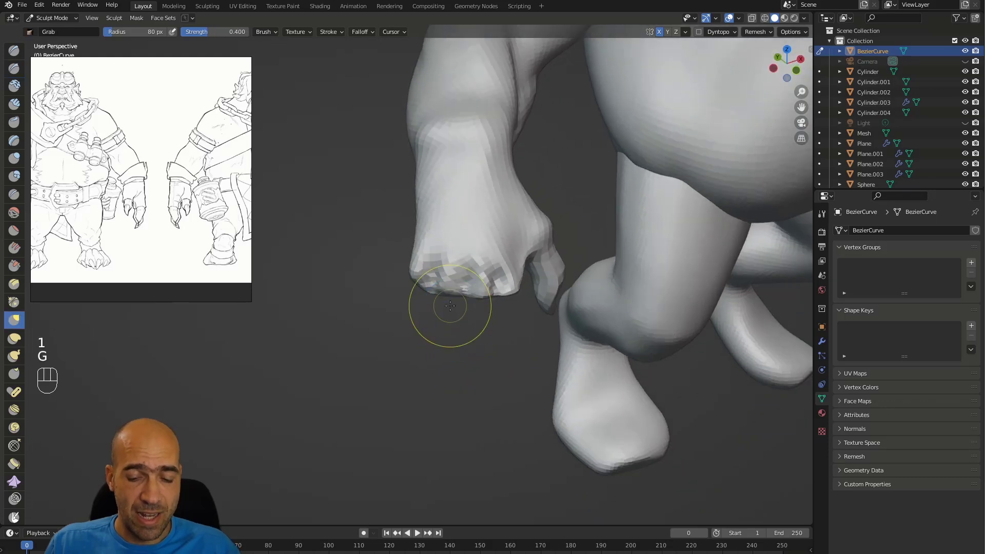
pyautogui.press(']')
pyautogui.press(']')
pyautogui.press(']')
pyautogui.press(']')
pyautogui.press(']')
pyautogui.moveTo(418, 277); pyautogui.dragTo(419, 207, button='middle')
pyautogui.moveTo(419, 206); pyautogui.dragTo(408, 213)
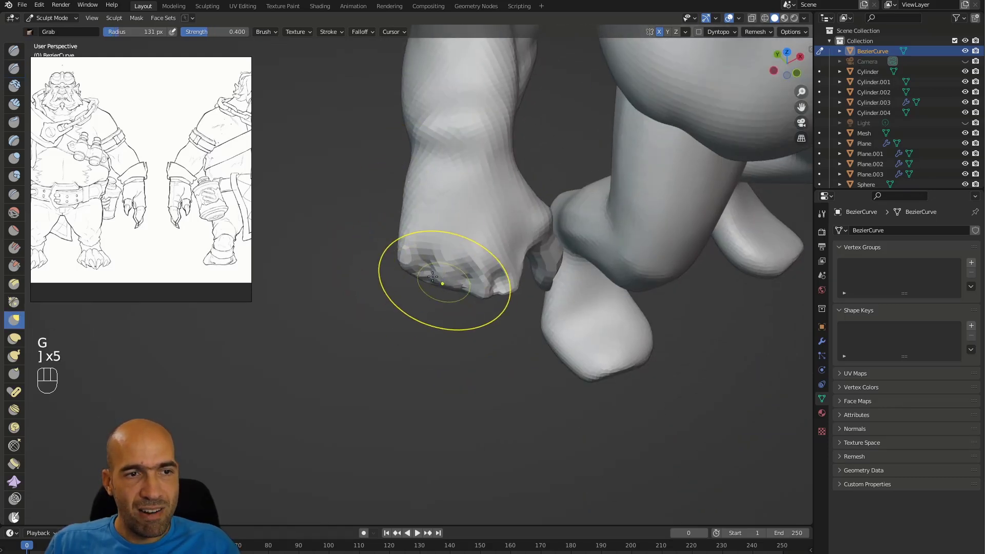
pyautogui.moveTo(433, 319); pyautogui.dragTo(461, 259, button='middle')
pyautogui.moveTo(461, 275); pyautogui.dragTo(426, 274)
pyautogui.moveTo(426, 274); pyautogui.dragTo(418, 330, button='middle')
# Leave Sculpt Mode, add a cube mesh and move its geometry in Edit Mode to the sculpted hand
pyautogui.hotkey('ctrl', 'Tab')
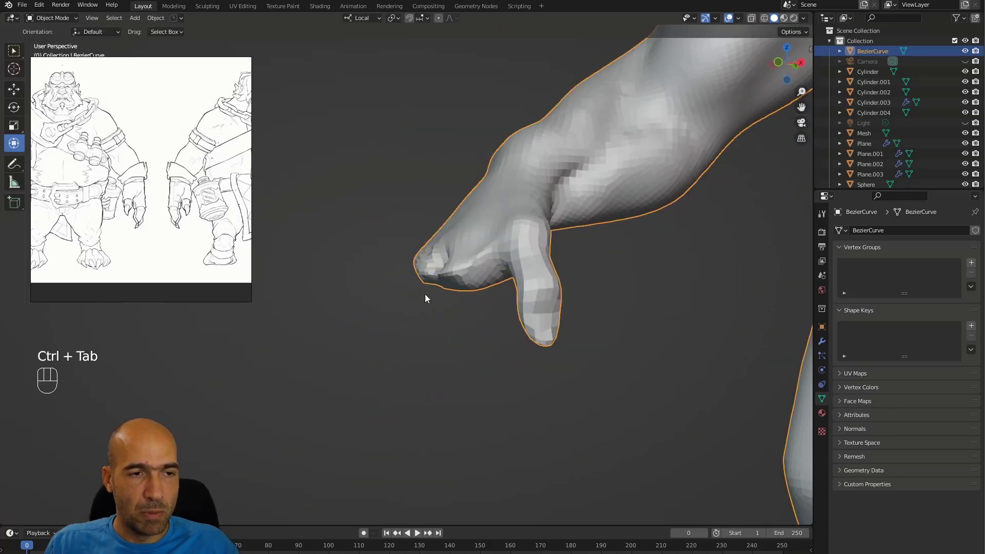
pyautogui.hotkey('shift', 'a')
pyautogui.moveTo(475, 277)
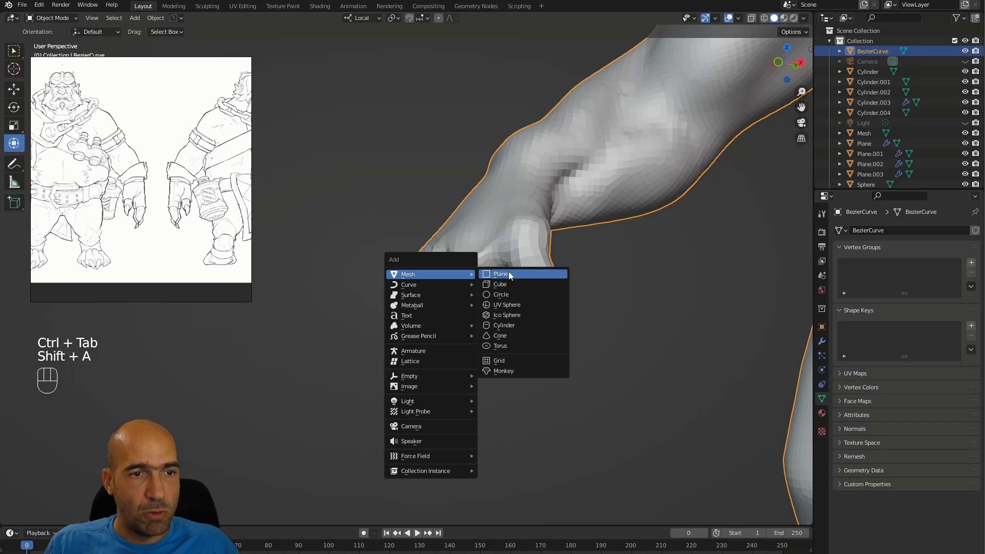
pyautogui.click(512, 284)
pyautogui.keyDown('ctrl'); pyautogui.keyDown('alt'); pyautogui.moveTo(559, 277); pyautogui.dragTo(512, 339); pyautogui.keyUp('alt'); pyautogui.keyUp('ctrl')
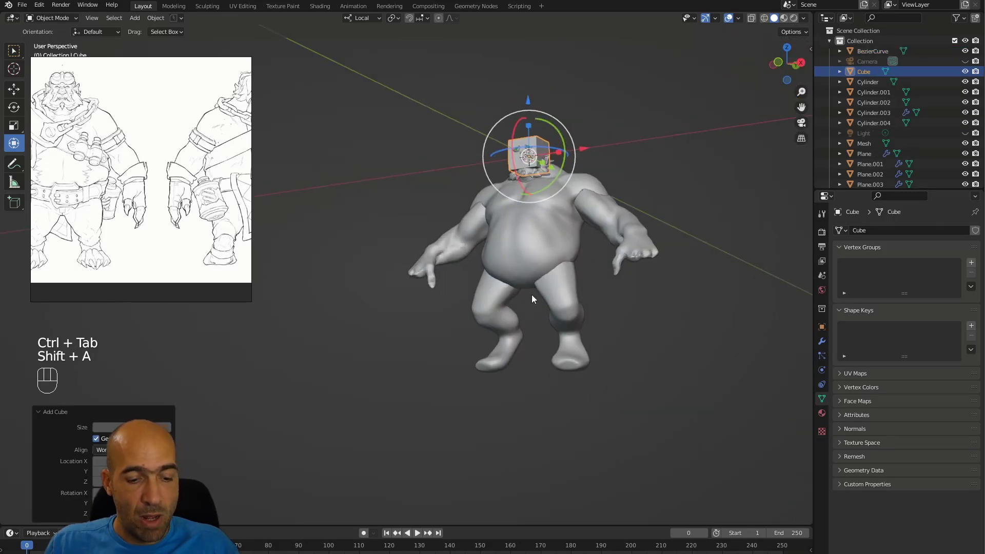
pyautogui.press('Tab')
pyautogui.keyDown('alt'); pyautogui.moveTo(532, 299); pyautogui.dragTo(573, 216, button='middle'); pyautogui.keyUp('alt')
pyautogui.press('g')
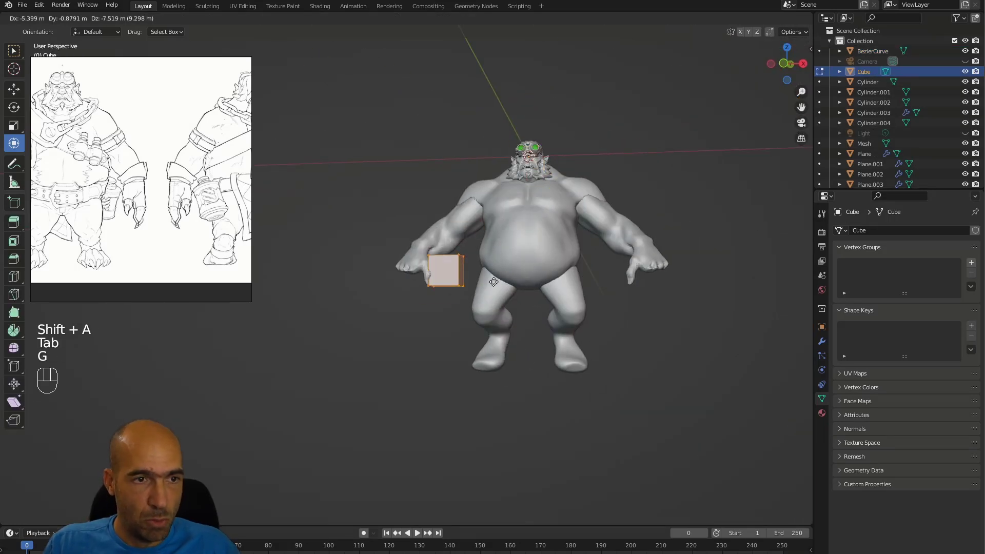
pyautogui.click(466, 252)
pyautogui.keyDown('ctrl'); pyautogui.keyDown('alt'); pyautogui.moveTo(467, 252); pyautogui.dragTo(532, 251); pyautogui.keyUp('alt'); pyautogui.keyUp('ctrl')
pyautogui.scroll(3, 532, 251)
# Rotate the cube freely with the trackball and scale it down to about a quarter of its size
pyautogui.press('r')
pyautogui.press('r')
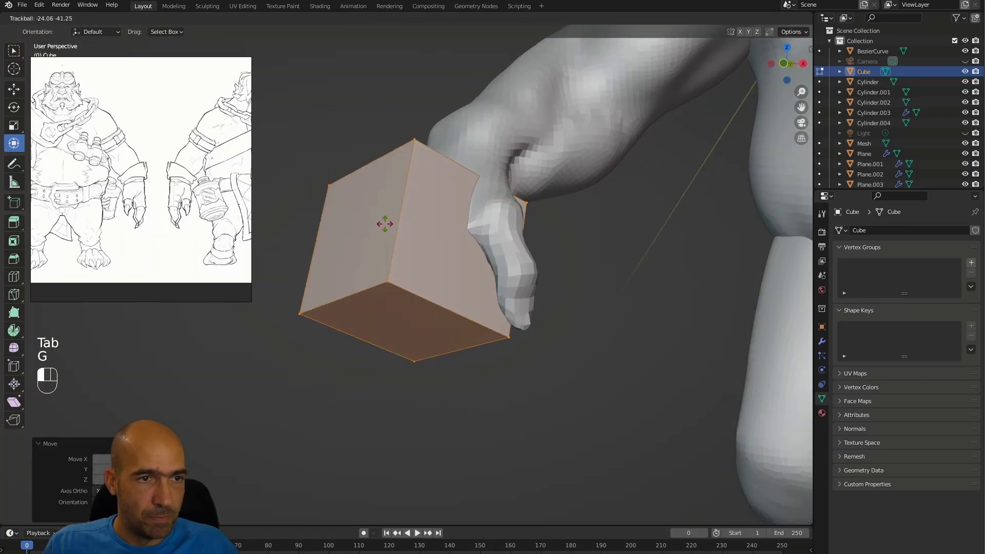
pyautogui.click(413, 258)
pyautogui.moveTo(414, 258); pyautogui.dragTo(584, 222, button='middle')
pyautogui.press('s')
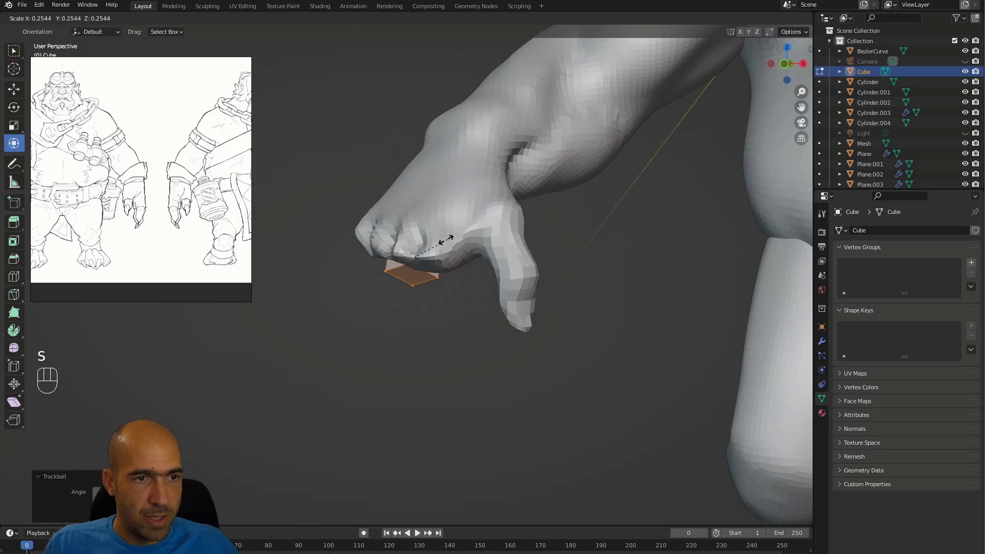
pyautogui.click(452, 238)
# Position the cube under the knuckles nearest the thumb and tilt it to follow the hand
pyautogui.press('g')
pyautogui.click(493, 231)
pyautogui.keyDown('alt'); pyautogui.moveTo(492, 231); pyautogui.dragTo(535, 216); pyautogui.keyUp('alt')
pyautogui.keyDown('alt'); pyautogui.moveTo(536, 216); pyautogui.dragTo(533, 223, button='middle'); pyautogui.keyUp('alt')
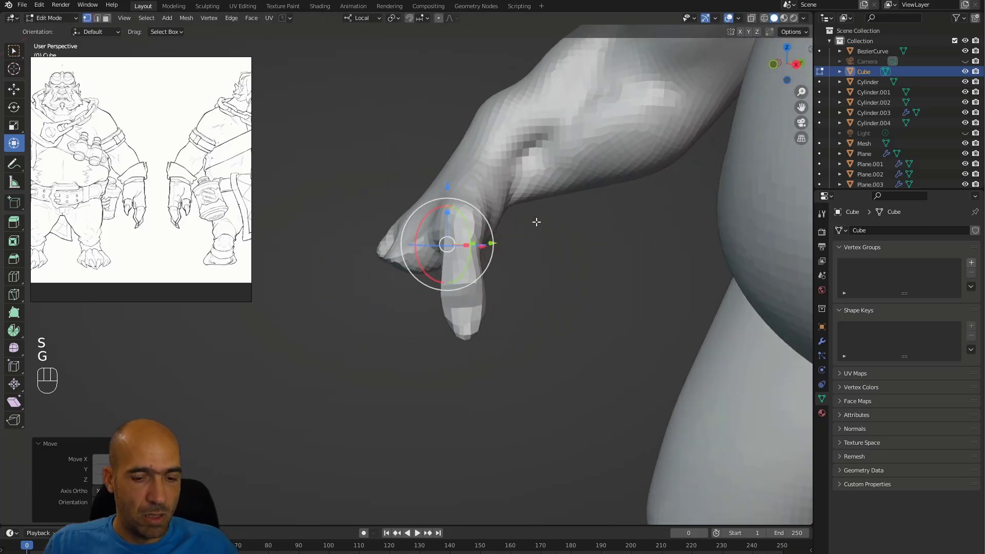
pyautogui.press('g')
pyautogui.click(469, 254)
pyautogui.keyDown('alt'); pyautogui.moveTo(469, 254); pyautogui.dragTo(423, 252, button='middle'); pyautogui.keyUp('alt')
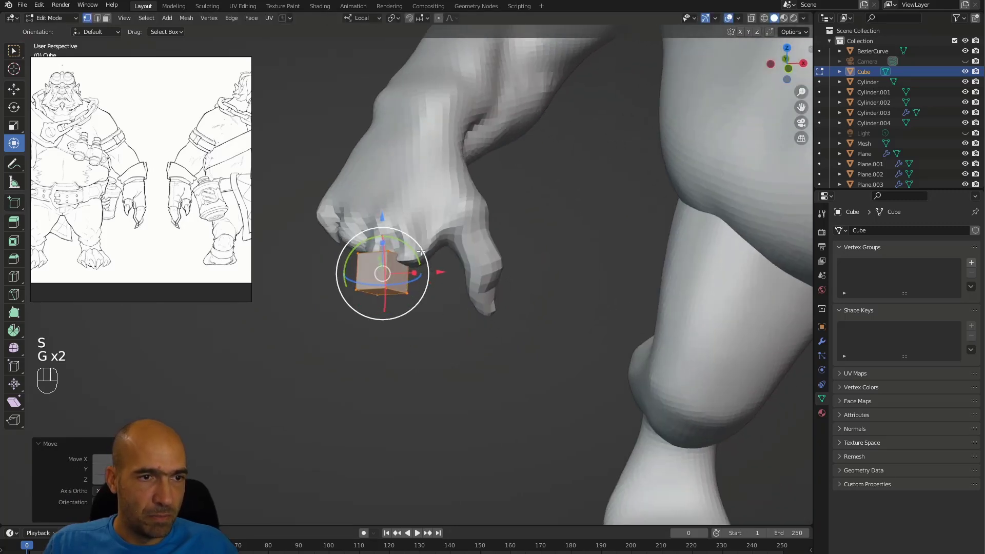
pyautogui.moveTo(408, 256); pyautogui.dragTo(416, 253)
pyautogui.press('g')
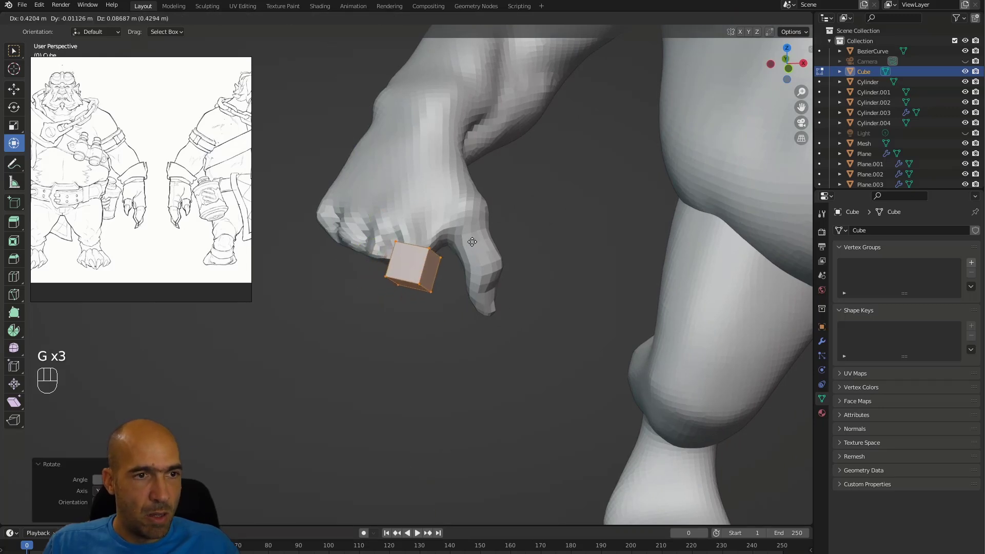
pyautogui.click(472, 232)
# Shrink the cube to finger thickness, then rotate and seat it against the index knuckle
pyautogui.press('s')
pyautogui.click(514, 236)
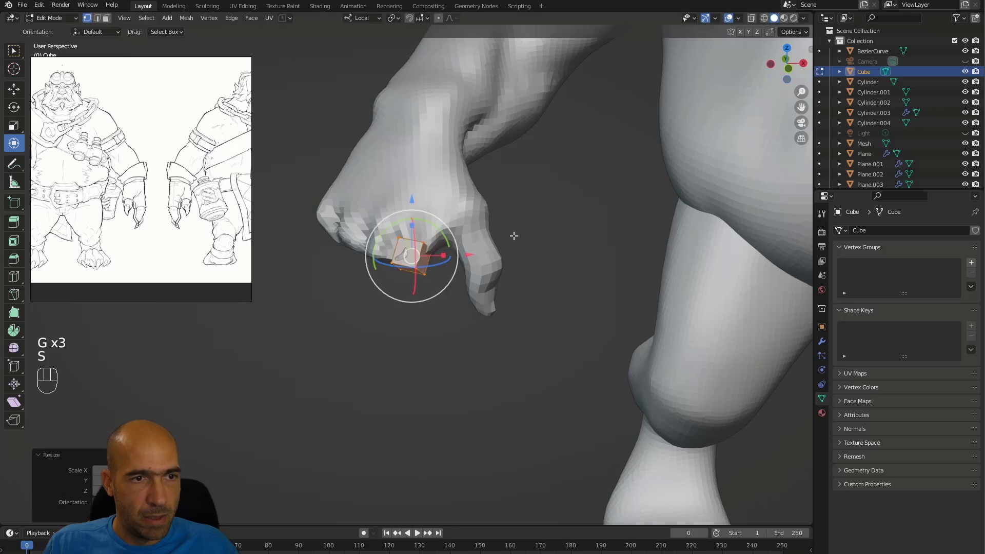
pyautogui.moveTo(514, 233)
pyautogui.keyDown('alt'); pyautogui.mouseDown()
pyautogui.moveTo(541, 236)
pyautogui.moveTo(464, 237)
pyautogui.moveTo(496, 212)
pyautogui.moveTo(526, 243)
pyautogui.moveTo(520, 251)
pyautogui.mouseUp(); pyautogui.keyUp('alt')
pyautogui.press('s')
pyautogui.click(529, 235)
pyautogui.press('g')
pyautogui.click(514, 237)
pyautogui.press('r')
pyautogui.click(461, 245)
pyautogui.press('g')
pyautogui.click(495, 214)
# Extrude the cube's lower face three times downward in a slight curve to form the index finger
pyautogui.press('3')
pyautogui.click(470, 242)
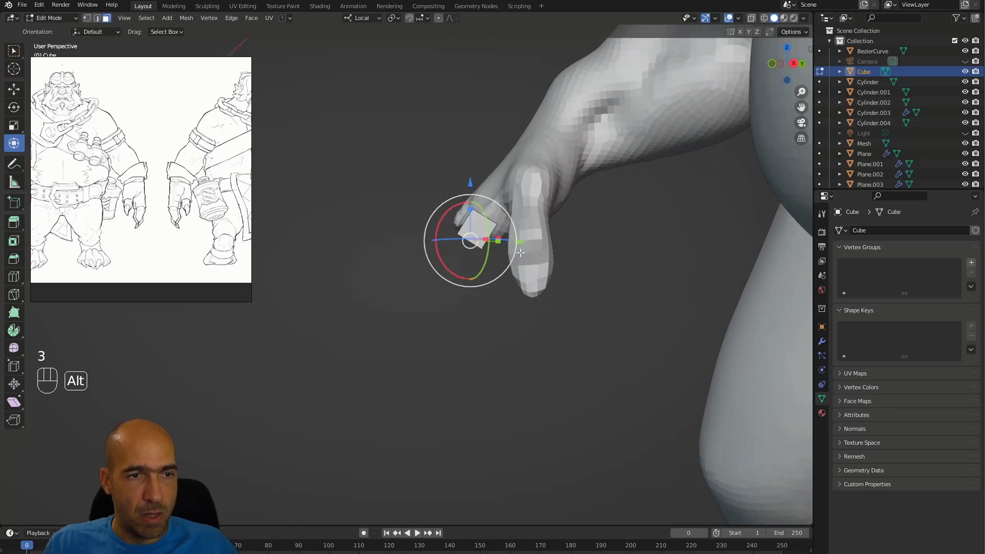
pyautogui.keyDown('ctrl'); pyautogui.rightClick(454, 282); pyautogui.keyUp('ctrl')
pyautogui.keyDown('ctrl'); pyautogui.rightClick(450, 315); pyautogui.keyUp('ctrl')
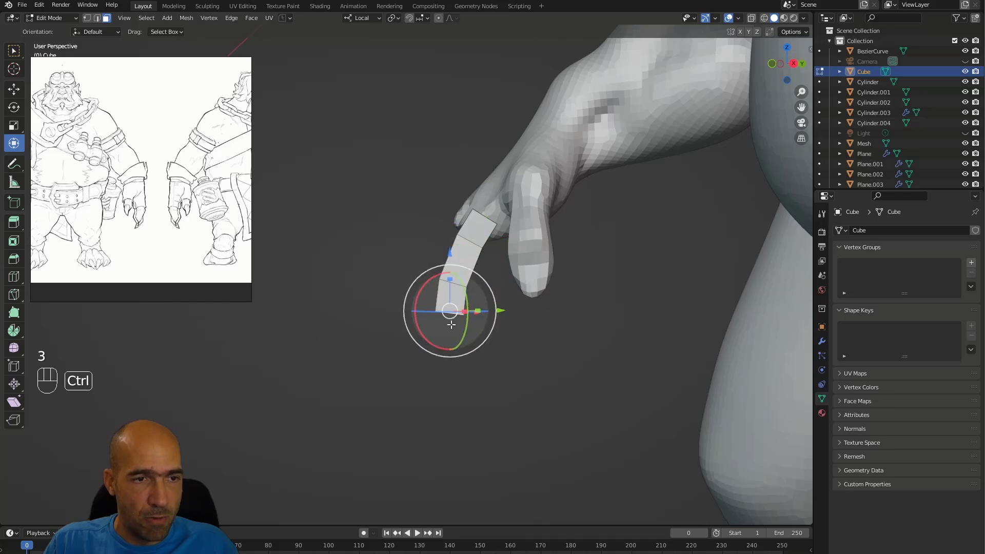
pyautogui.keyDown('ctrl'); pyautogui.rightClick(454, 349); pyautogui.keyUp('ctrl')
pyautogui.keyDown('alt'); pyautogui.moveTo(560, 343); pyautogui.dragTo(659, 359); pyautogui.keyUp('alt')
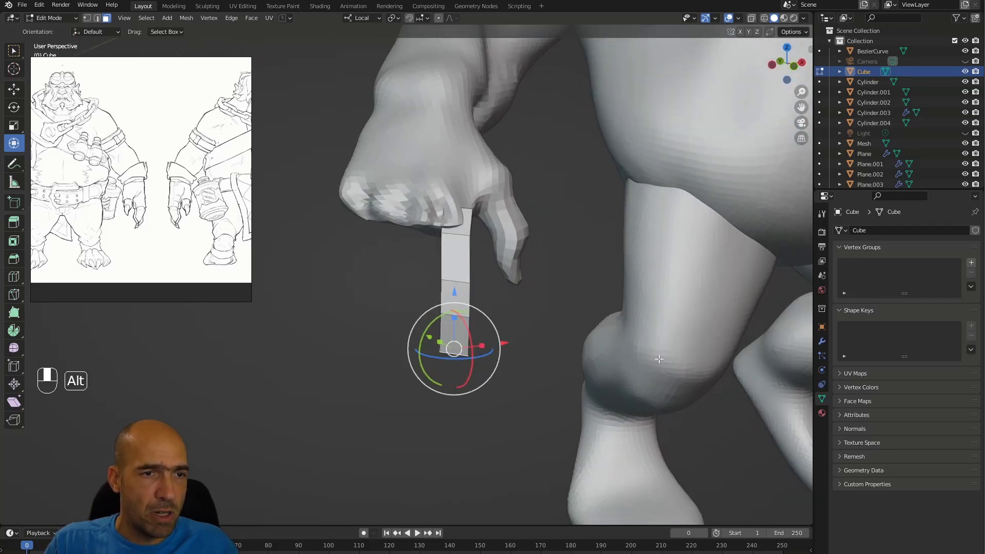
# Add a Subdivision Surface modifier to the finger with viewport and render levels of 3
pyautogui.click(823, 342)
pyautogui.click(859, 232)
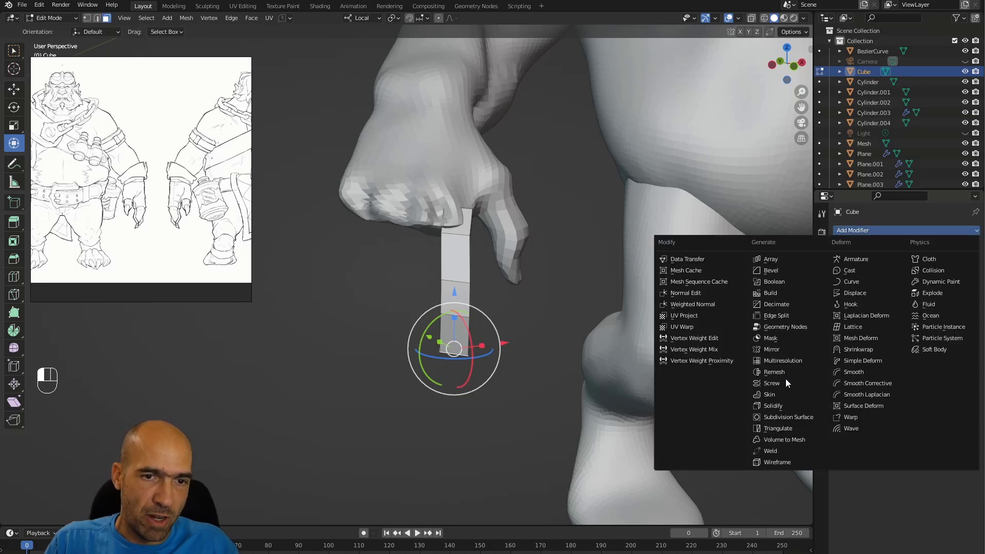
pyautogui.click(785, 416)
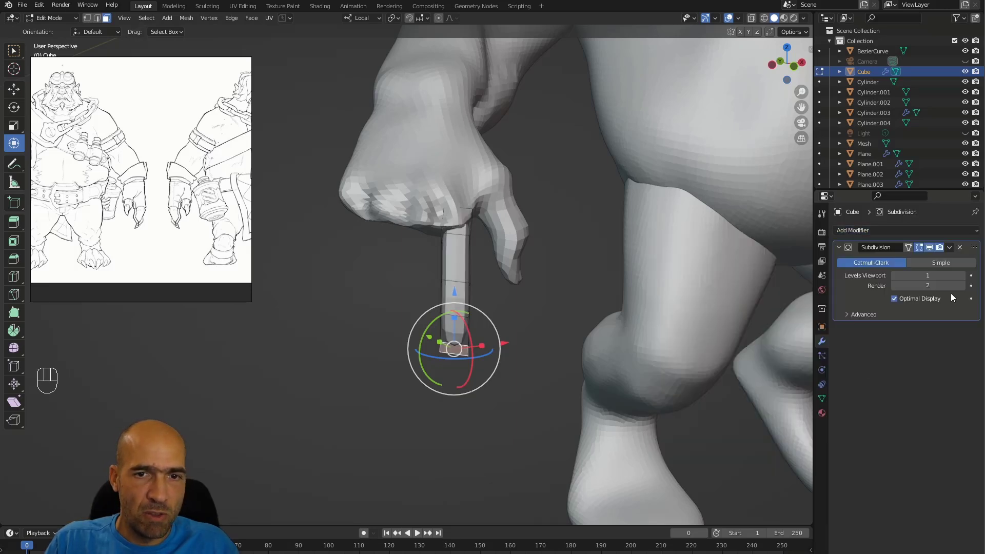
pyautogui.click(963, 276)
pyautogui.click(963, 286)
# Select all of the finger's edges and crease them by about 0.3
pyautogui.moveTo(623, 344); pyautogui.dragTo(555, 352, button='middle')
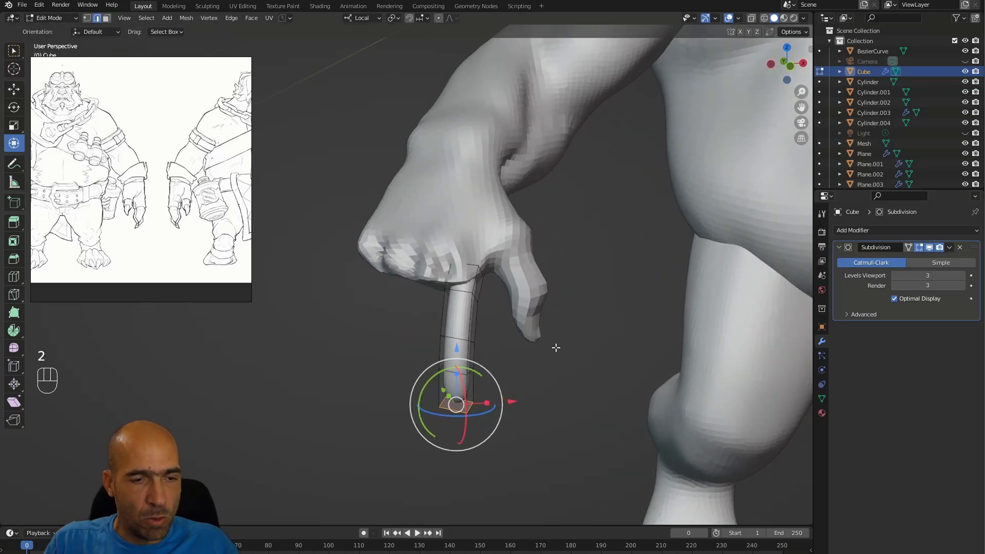
pyautogui.press('a')
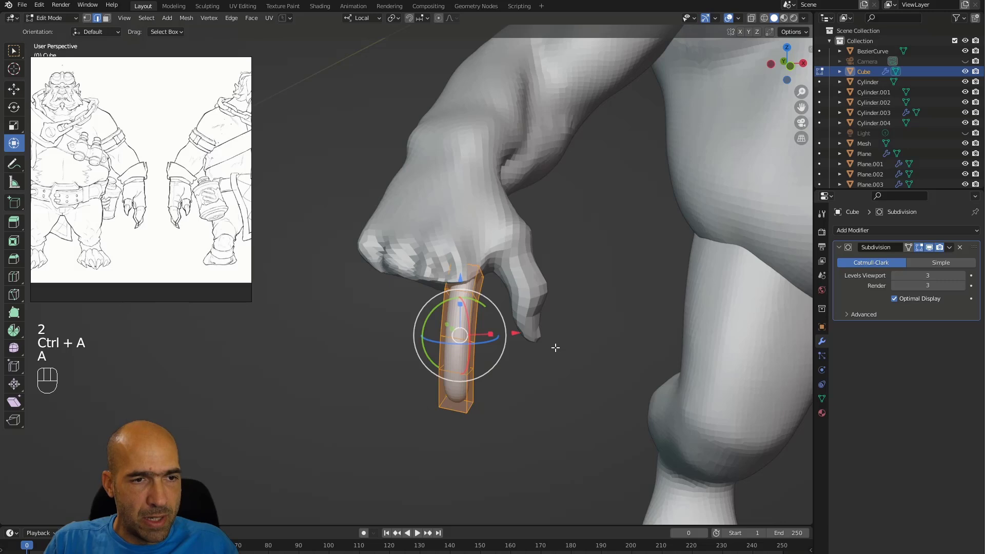
pyautogui.hotkey('shift', 'e')
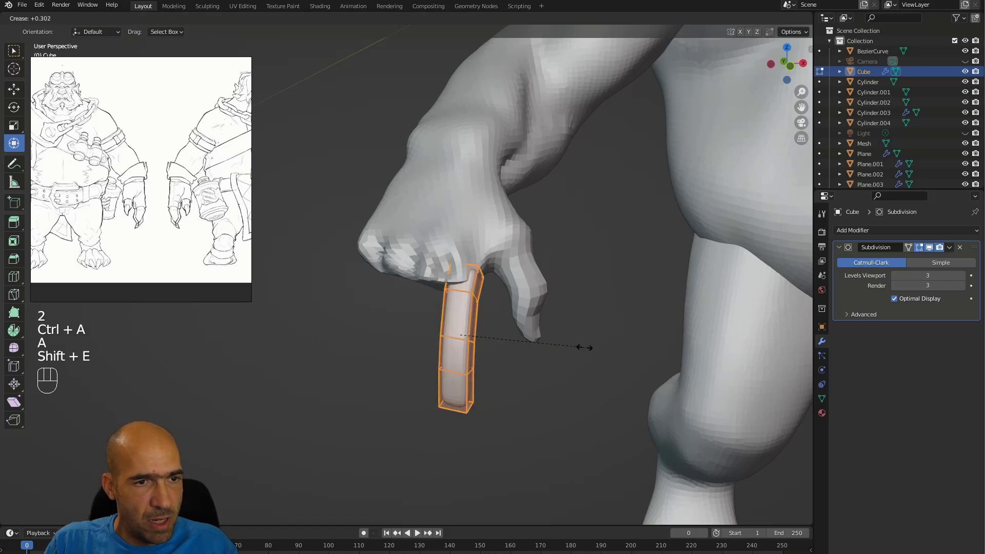
pyautogui.click(585, 351)
pyautogui.moveTo(578, 363)
pyautogui.keyDown('alt'); pyautogui.mouseDown()
pyautogui.moveTo(543, 359)
pyautogui.moveTo(590, 360)
pyautogui.mouseUp(); pyautogui.keyUp('alt')
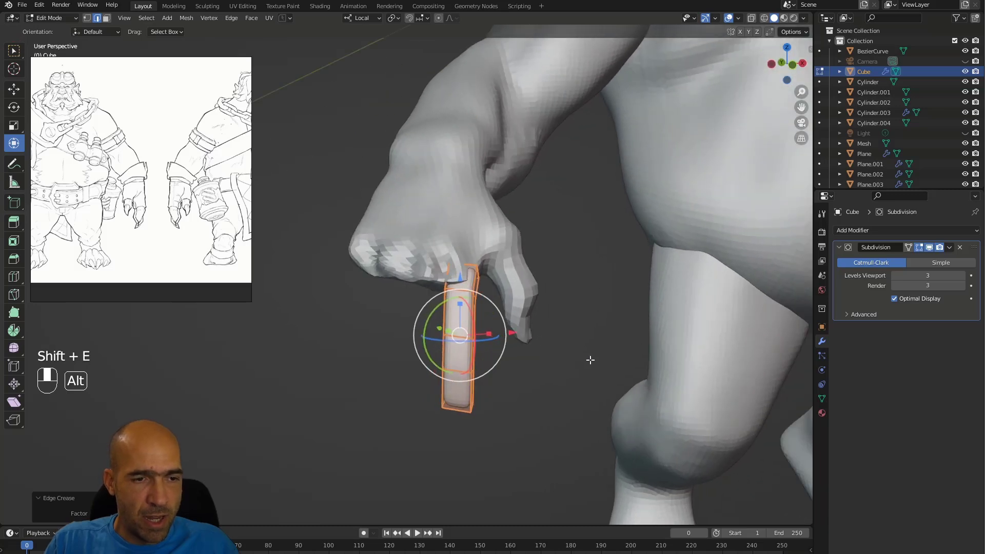
# Return the finger to Sculpt Mode and apply its Subdivision modifier
pyautogui.hotkey('ctrl', 'Tab')
pyautogui.click(949, 247)
pyautogui.click(897, 259)
# Adjust the finger's curve and its base at the knuckle with the Grab brush at a 104 px radius
pyautogui.keyDown('alt'); pyautogui.keyDown('shift'); pyautogui.moveTo(610, 359); pyautogui.dragTo(514, 365); pyautogui.keyUp('shift'); pyautogui.keyUp('alt')
pyautogui.press(']')
pyautogui.moveTo(401, 280)
pyautogui.keyDown('ctrl'); pyautogui.keyDown('alt'); pyautogui.mouseDown()
pyautogui.moveTo(392, 259)
pyautogui.moveTo(430, 254)
pyautogui.mouseUp(); pyautogui.keyUp('alt'); pyautogui.keyUp('ctrl')
pyautogui.press('g')
pyautogui.press('[')
pyautogui.press('[')
pyautogui.press('[')
pyautogui.press('[')
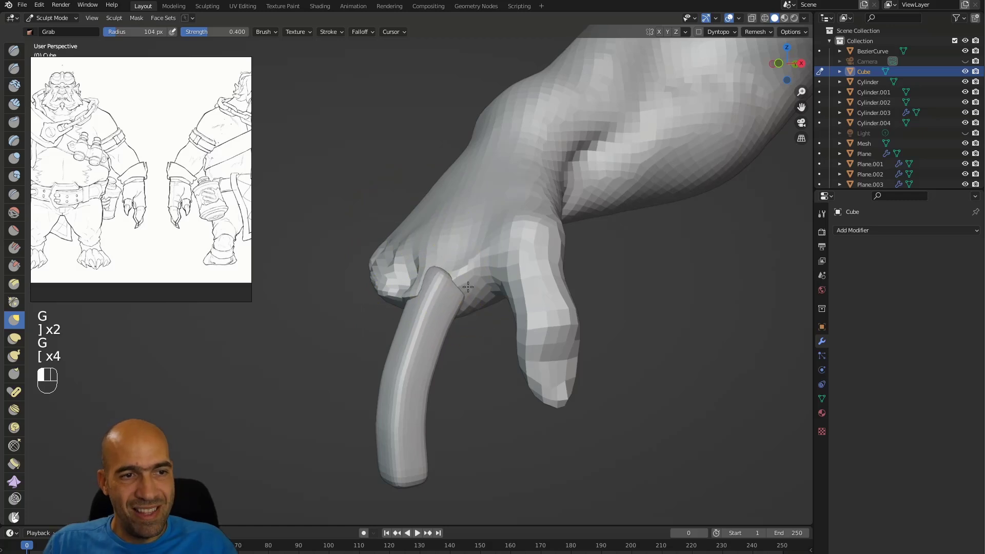
pyautogui.keyDown('alt'); pyautogui.moveTo(494, 303); pyautogui.dragTo(592, 373); pyautogui.keyUp('alt')
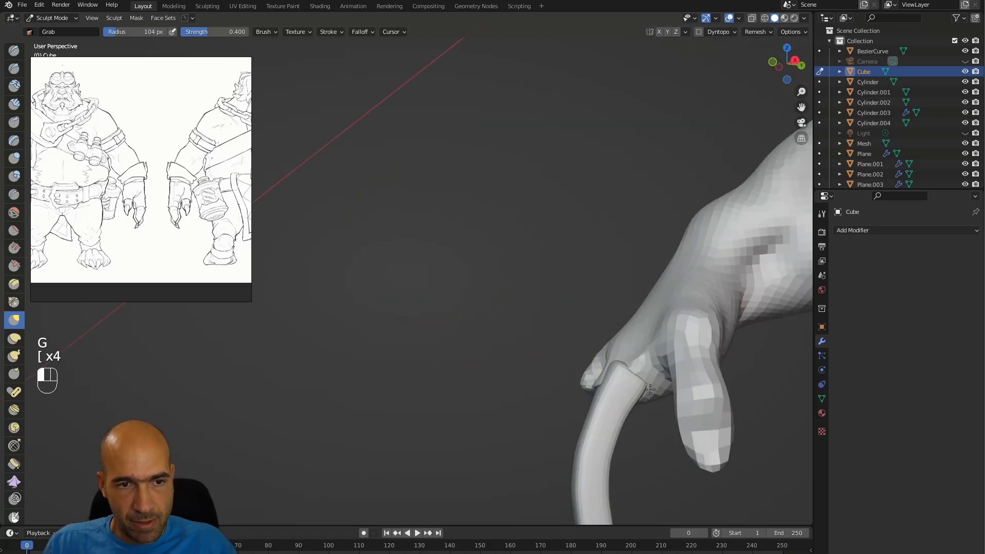
pyautogui.moveTo(644, 394)
pyautogui.keyDown('alt'); pyautogui.mouseDown()
pyautogui.moveTo(662, 393)
pyautogui.moveTo(642, 354)
pyautogui.moveTo(624, 368)
pyautogui.moveTo(569, 341)
pyautogui.moveTo(543, 352)
pyautogui.moveTo(551, 337)
pyautogui.moveTo(564, 347)
pyautogui.moveTo(552, 323)
pyautogui.mouseUp(); pyautogui.keyUp('alt')
pyautogui.moveTo(585, 339)
pyautogui.keyDown('alt'); pyautogui.mouseDown()
pyautogui.moveTo(554, 334)
pyautogui.moveTo(559, 354)
pyautogui.mouseUp(); pyautogui.keyUp('alt')
# Thicken the finger with the Inflate/Deflate brush at a 104 px radius and 0.500 strength
pyautogui.press('6')
pyautogui.keyDown('alt'); pyautogui.moveTo(540, 397); pyautogui.dragTo(524, 400); pyautogui.keyUp('alt')
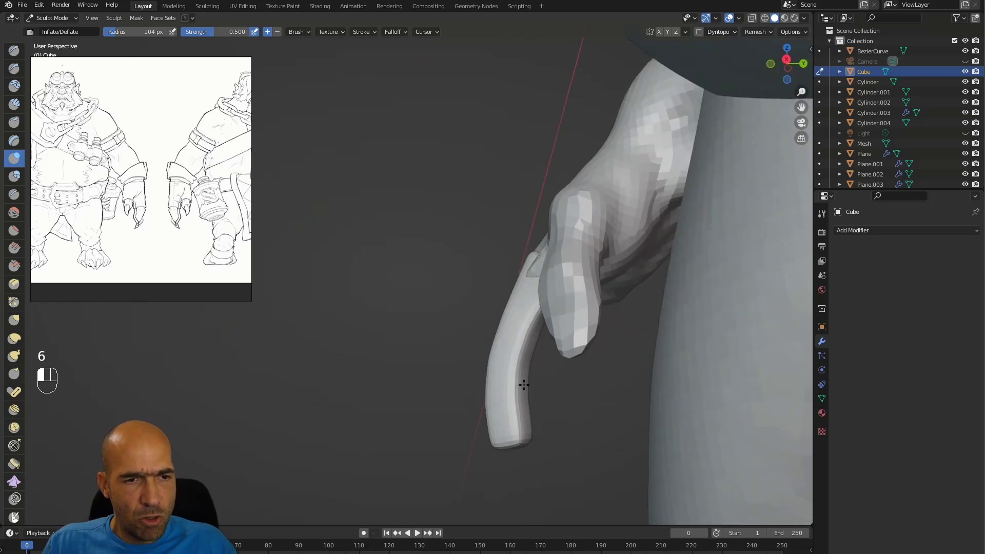
pyautogui.keyDown('alt'); pyautogui.moveTo(518, 308); pyautogui.dragTo(548, 320); pyautogui.keyUp('alt')
pyautogui.moveTo(508, 288)
pyautogui.keyDown('alt'); pyautogui.mouseDown()
pyautogui.moveTo(550, 284)
pyautogui.moveTo(519, 313)
pyautogui.moveTo(528, 319)
pyautogui.moveTo(478, 324)
pyautogui.moveTo(474, 333)
pyautogui.moveTo(476, 308)
pyautogui.mouseUp(); pyautogui.keyUp('alt')
# Shape the finger's end into a pointed claw with the Grab brush at a 74 px radius, and smooth the bend above it
pyautogui.press('g')
pyautogui.press('[')
pyautogui.press('[')
pyautogui.press('[')
pyautogui.moveTo(457, 264)
pyautogui.mouseDown()
pyautogui.moveTo(455, 314)
pyautogui.moveTo(435, 308)
pyautogui.mouseUp()
pyautogui.moveTo(444, 308); pyautogui.dragTo(458, 331)
pyautogui.keyDown('alt'); pyautogui.moveTo(463, 249); pyautogui.dragTo(518, 222); pyautogui.keyUp('alt')
pyautogui.moveTo(518, 222); pyautogui.dragTo(448, 248, button='middle')
pyautogui.moveTo(420, 261); pyautogui.dragTo(429, 267)
pyautogui.keyDown('ctrl'); pyautogui.keyDown('alt'); pyautogui.moveTo(429, 267); pyautogui.dragTo(475, 249, button='middle'); pyautogui.keyUp('alt'); pyautogui.keyUp('ctrl')
pyautogui.keyDown('shift'); pyautogui.moveTo(500, 271); pyautogui.dragTo(536, 270); pyautogui.keyUp('shift')
pyautogui.moveTo(580, 301)
pyautogui.mouseDown(button='middle')
pyautogui.moveTo(538, 268)
pyautogui.moveTo(564, 280)
pyautogui.mouseUp(button='middle')
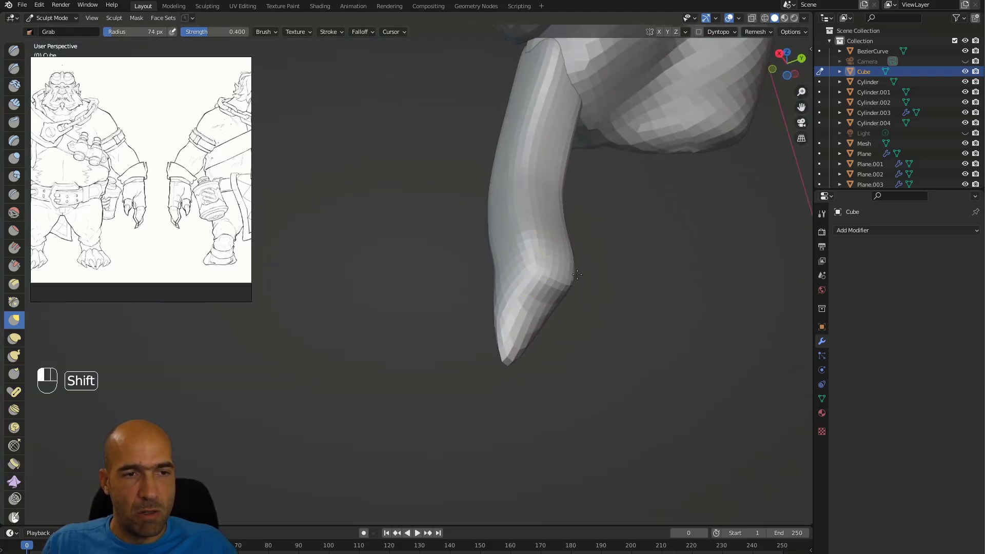
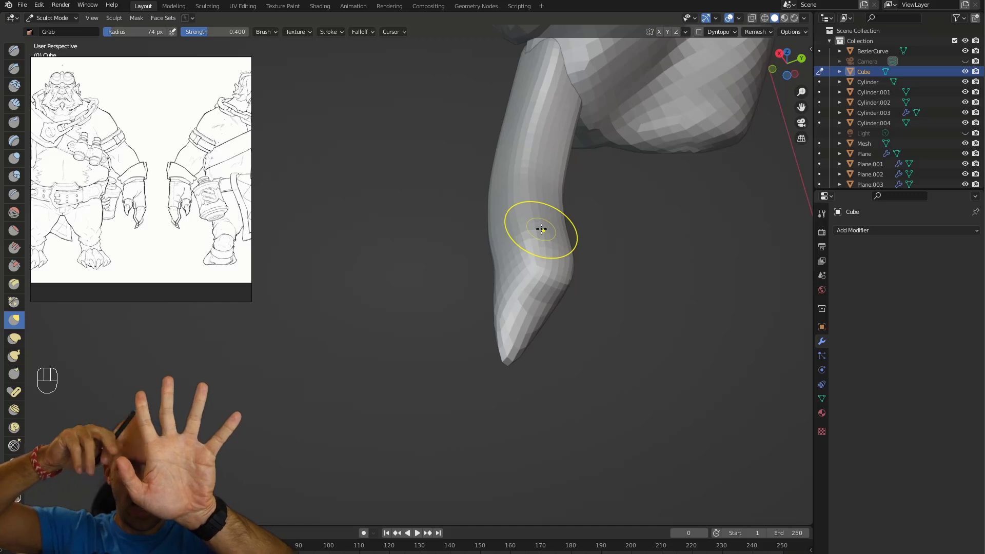
# Refine the claw tip's taper and the finger's alignment with the Grab brush at 0.400 strength
pyautogui.keyDown('alt'); pyautogui.moveTo(580, 257); pyautogui.dragTo(544, 303); pyautogui.keyUp('alt')
pyautogui.press('g')
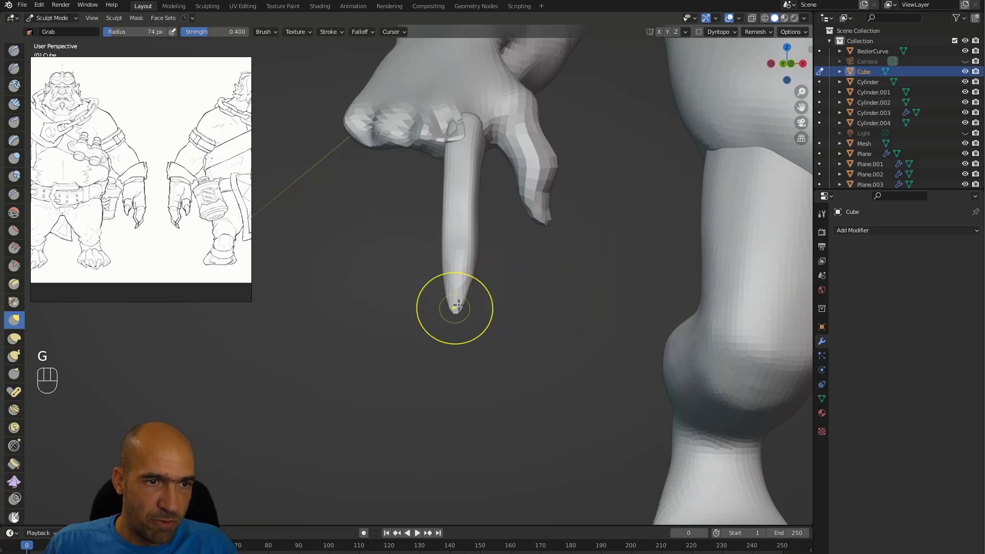
pyautogui.keyDown('alt'); pyautogui.moveTo(503, 233); pyautogui.dragTo(473, 273); pyautogui.keyUp('alt')
pyautogui.keyDown('ctrl'); pyautogui.moveTo(474, 273); pyautogui.dragTo(479, 313, button='middle'); pyautogui.keyUp('ctrl')
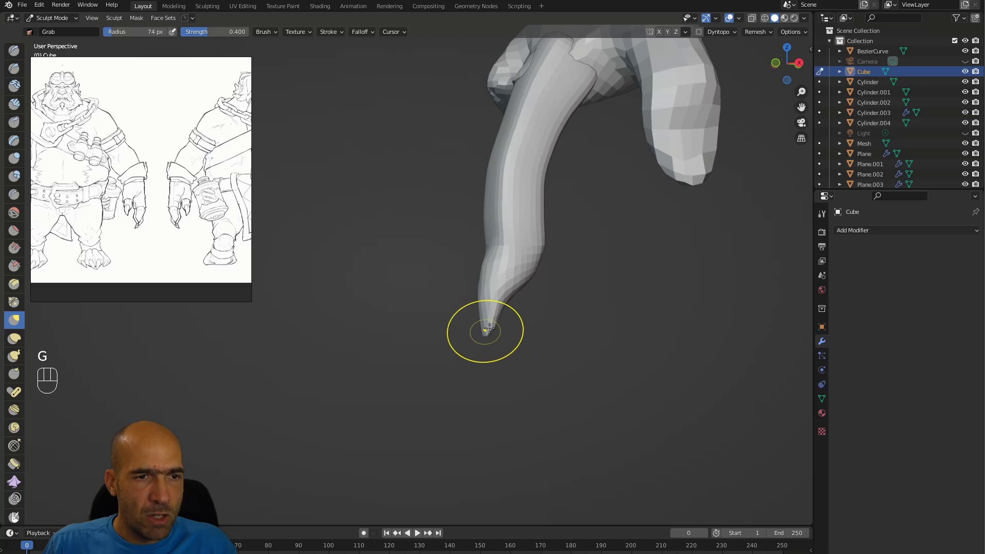
pyautogui.moveTo(550, 286)
pyautogui.keyDown('alt'); pyautogui.mouseDown()
pyautogui.moveTo(462, 194)
pyautogui.moveTo(501, 205)
pyautogui.moveTo(528, 192)
pyautogui.mouseUp(); pyautogui.keyUp('alt')
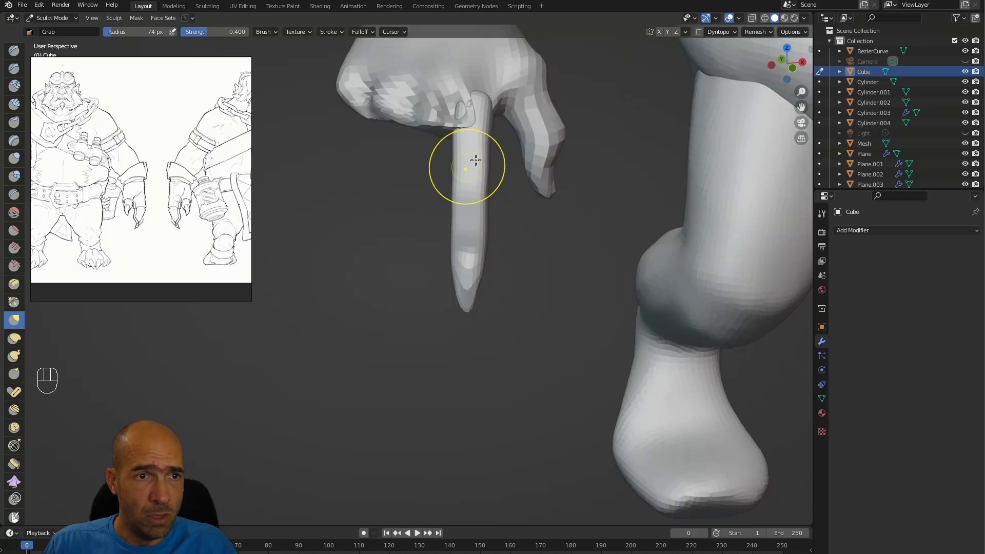
pyautogui.keyDown('alt'); pyautogui.moveTo(467, 164); pyautogui.dragTo(494, 329); pyautogui.keyUp('alt')
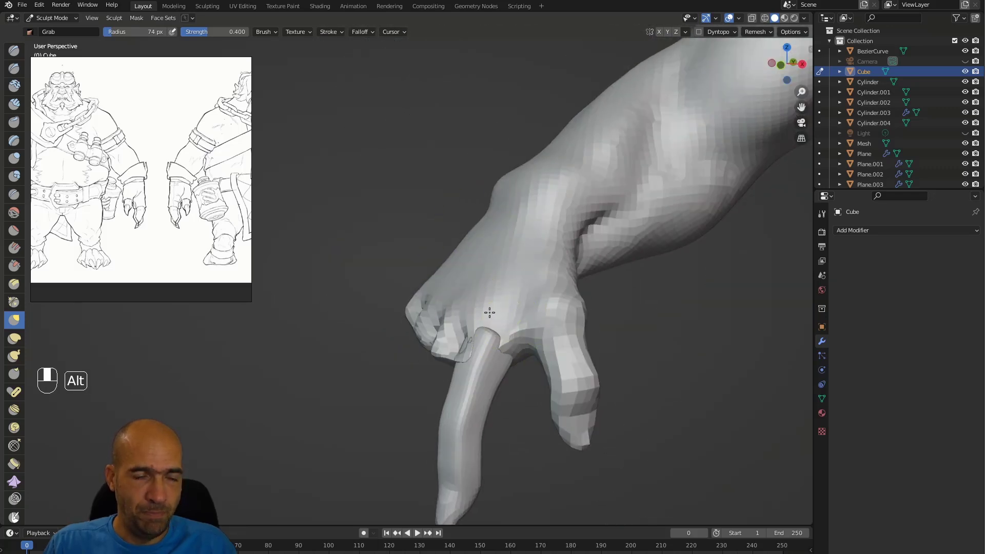
# Switch sculpting to the arm mesh, adjust the knuckle above the finger with the Grab brush, and return to the finger mesh
pyautogui.moveTo(497, 313); pyautogui.dragTo(528, 278, button='middle')
pyautogui.hotkey('alt', 'q')
pyautogui.moveTo(504, 240); pyautogui.dragTo(529, 250, button='middle')
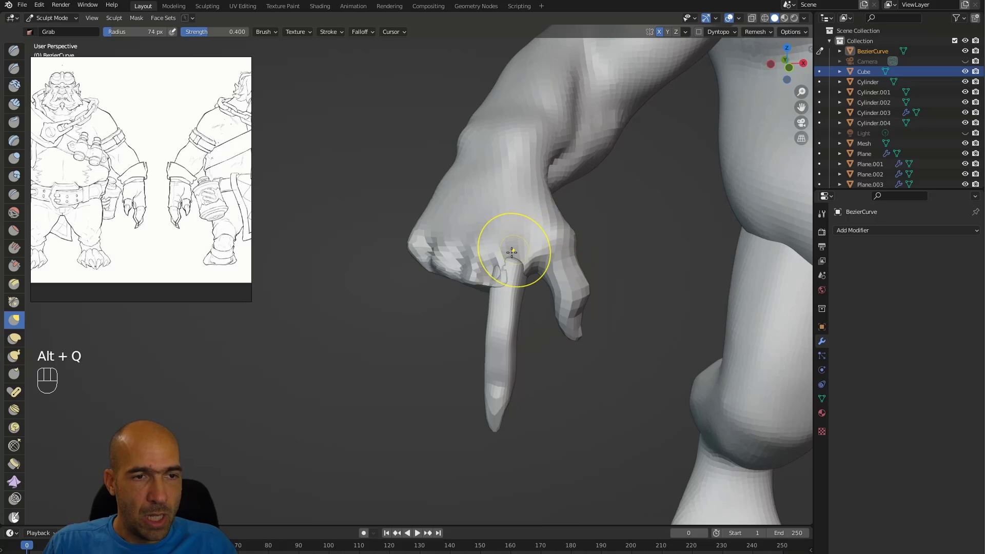
pyautogui.keyDown('alt'); pyautogui.moveTo(530, 236); pyautogui.dragTo(498, 269); pyautogui.keyUp('alt')
pyautogui.hotkey('alt', 'q')
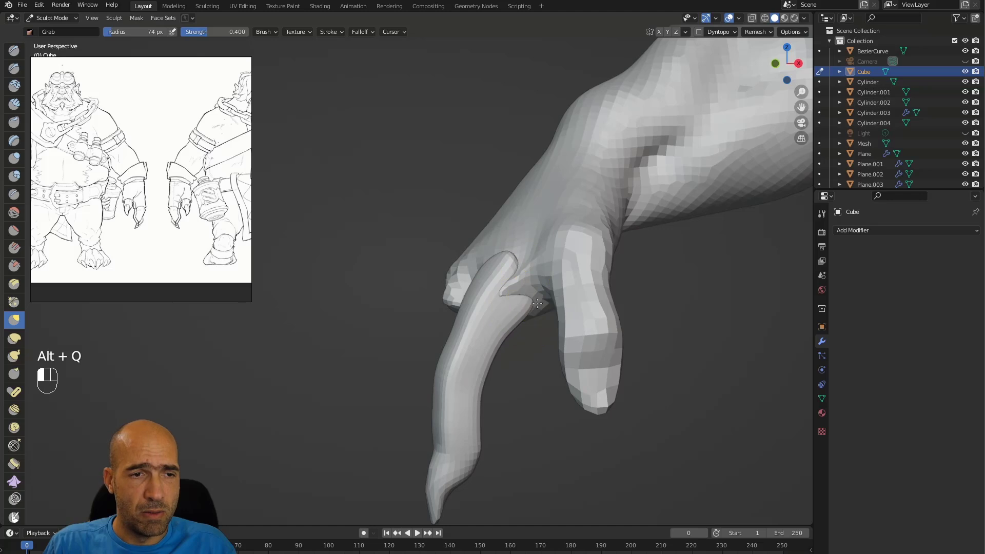
# Smooth the finger, crease its outer joints with the Draw Sharp brush at 74 px, and nudge the claw tip with Grab
pyautogui.keyDown('alt'); pyautogui.moveTo(506, 330); pyautogui.dragTo(506, 418); pyautogui.keyUp('alt')
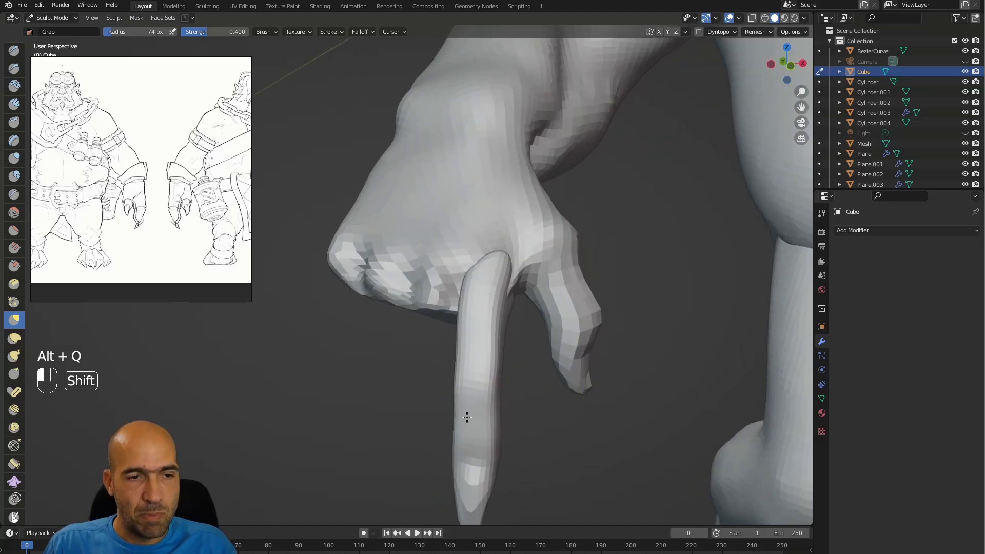
pyautogui.keyDown('alt'); pyautogui.keyDown('shift'); pyautogui.moveTo(498, 324); pyautogui.dragTo(477, 318); pyautogui.keyUp('shift'); pyautogui.keyUp('alt')
pyautogui.press('1')
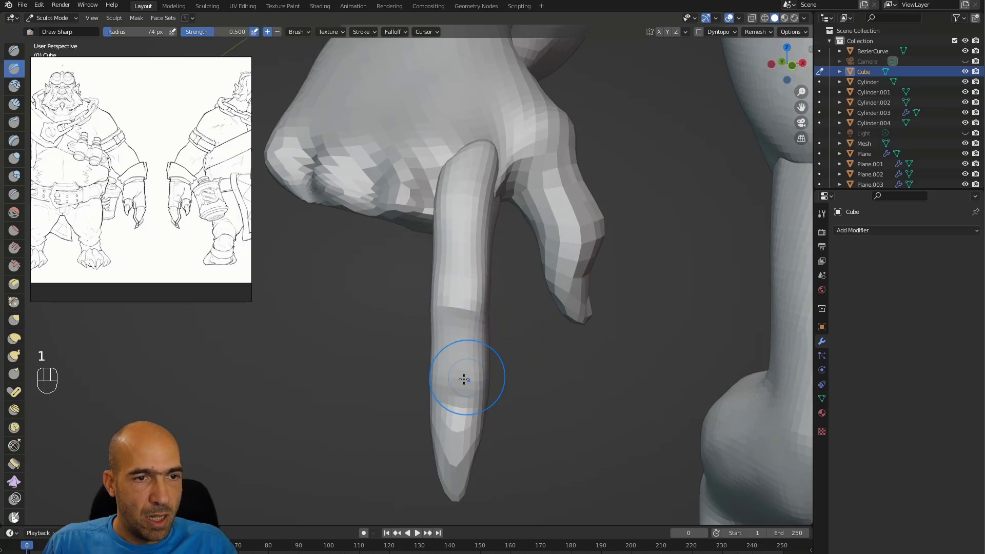
pyautogui.keyDown('ctrl'); pyautogui.keyDown('alt'); pyautogui.moveTo(514, 265); pyautogui.dragTo(456, 319); pyautogui.keyUp('alt'); pyautogui.keyUp('ctrl')
pyautogui.keyDown('alt'); pyautogui.keyDown('shift'); pyautogui.moveTo(454, 359); pyautogui.dragTo(469, 294); pyautogui.keyUp('shift'); pyautogui.keyUp('alt')
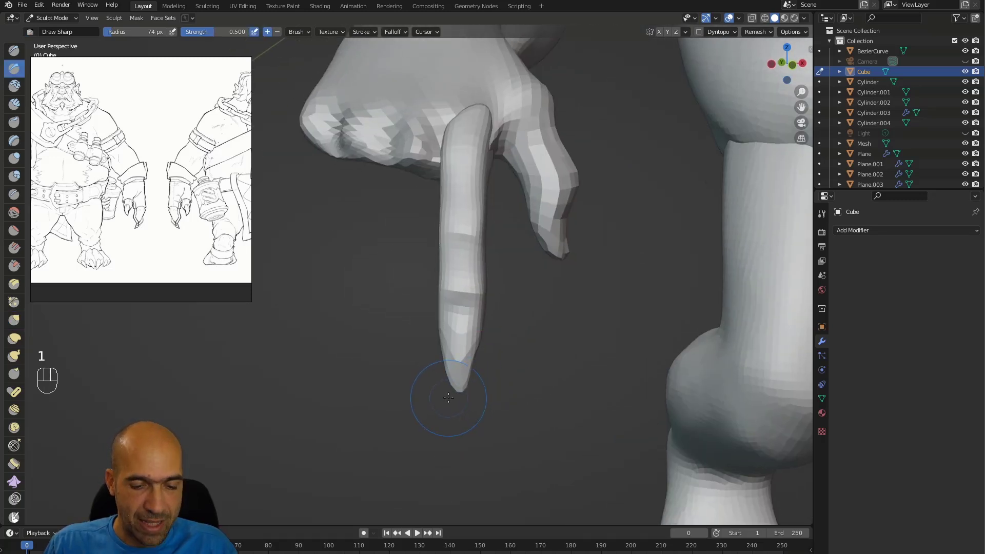
pyautogui.press('g')
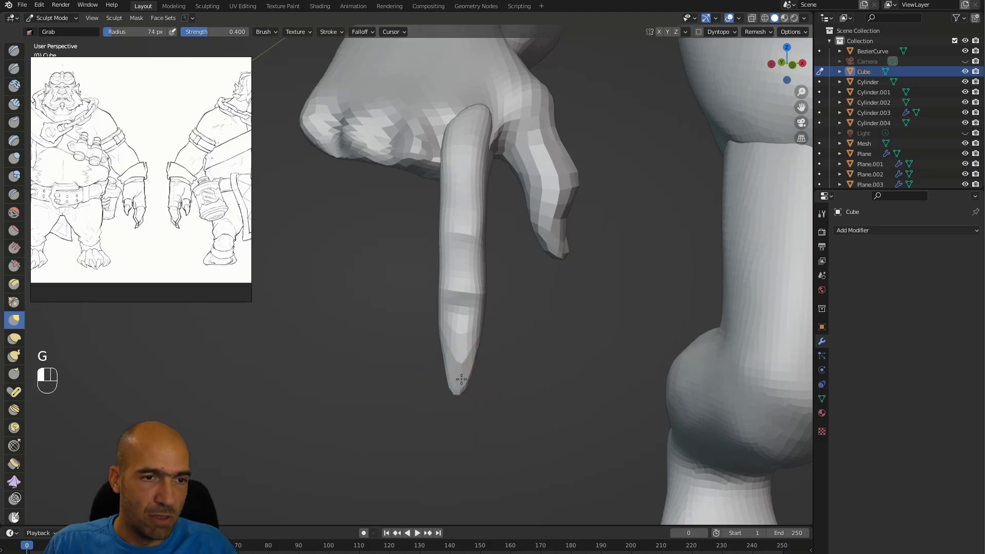
pyautogui.keyDown('alt'); pyautogui.moveTo(459, 365); pyautogui.dragTo(512, 346); pyautogui.keyUp('alt')
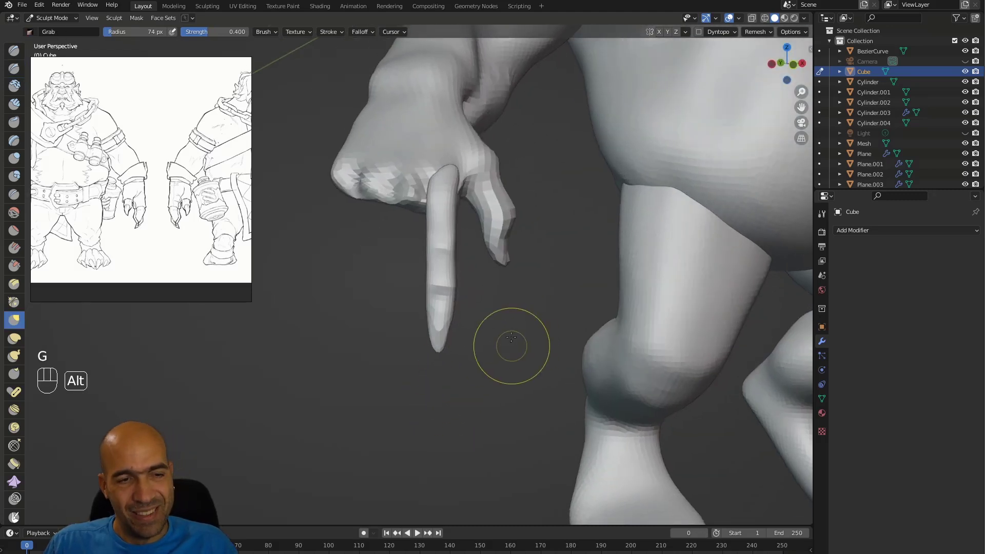
# Try to bend the finger sideways with the Grab brush at a 136 px radius
pyautogui.press(']')
pyautogui.press(']')
pyautogui.press('[')
pyautogui.press(']')
pyautogui.press(']')
pyautogui.press(']')
pyautogui.press(']')
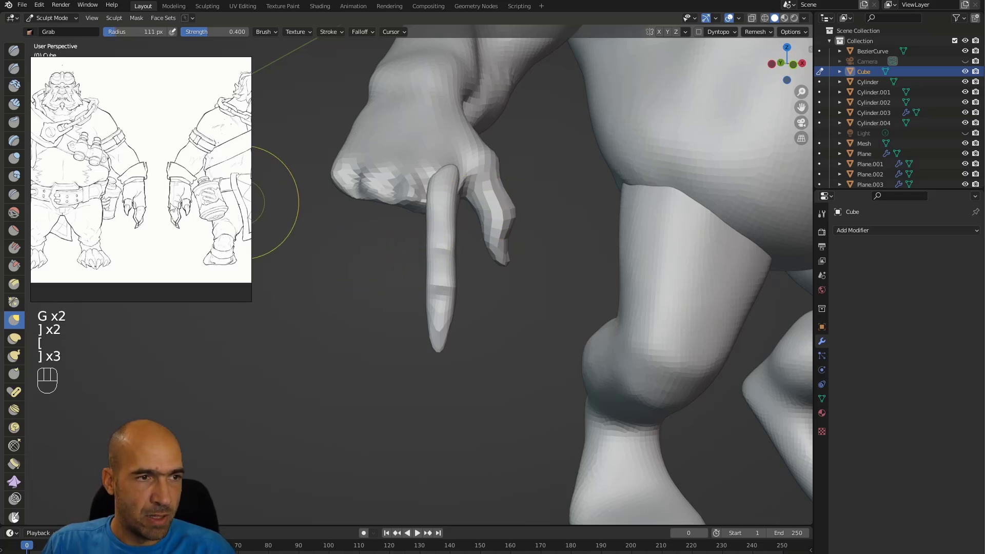
pyautogui.press(']')
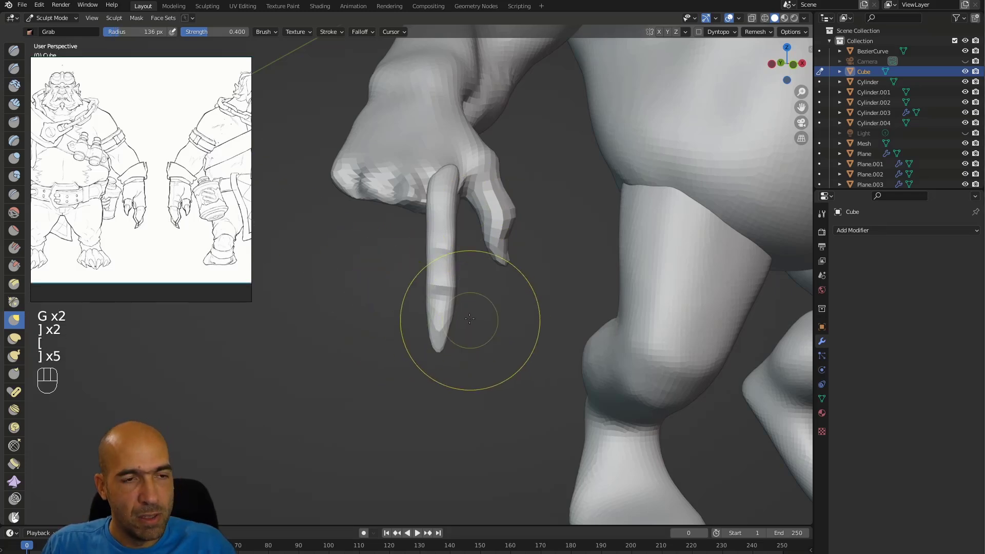
pyautogui.moveTo(443, 298)
pyautogui.mouseDown()
pyautogui.moveTo(451, 288)
pyautogui.moveTo(405, 288)
pyautogui.mouseUp()
pyautogui.keyDown('ctrl'); pyautogui.keyDown('alt'); pyautogui.moveTo(477, 349); pyautogui.dragTo(488, 324); pyautogui.keyUp('alt'); pyautogui.keyUp('ctrl')
pyautogui.hotkey('ctrl', 'z')
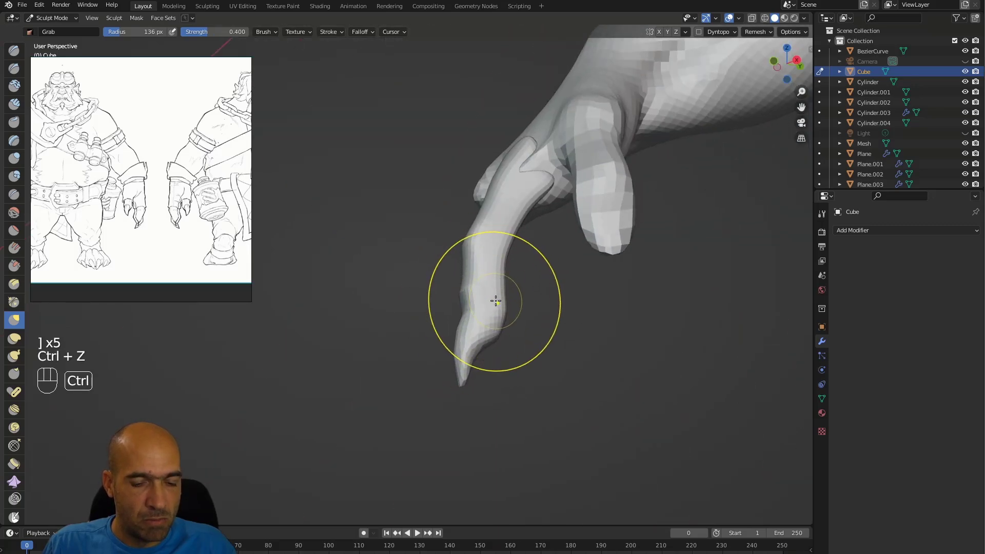
# Thicken the finger with the Inflate/Deflate brush at a 136 px radius and 0.500 strength
pyautogui.press('6')
pyautogui.keyDown('alt'); pyautogui.moveTo(496, 234); pyautogui.dragTo(527, 199); pyautogui.keyUp('alt')
pyautogui.keyDown('alt'); pyautogui.moveTo(572, 272); pyautogui.dragTo(522, 308); pyautogui.keyUp('alt')
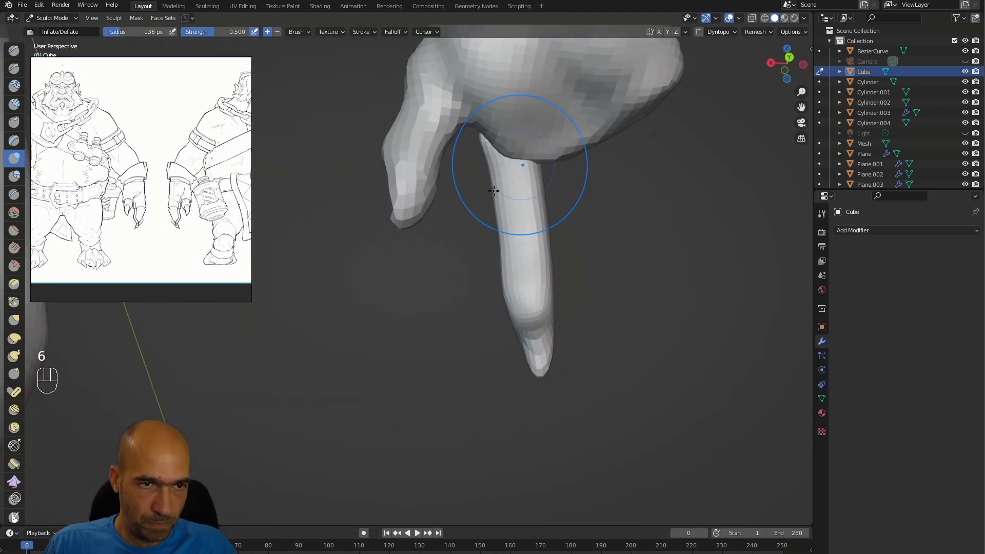
# Carve joint creases across the finger's underside with the Draw Sharp brush at a 63 px radius, and smooth them
pyautogui.press('1')
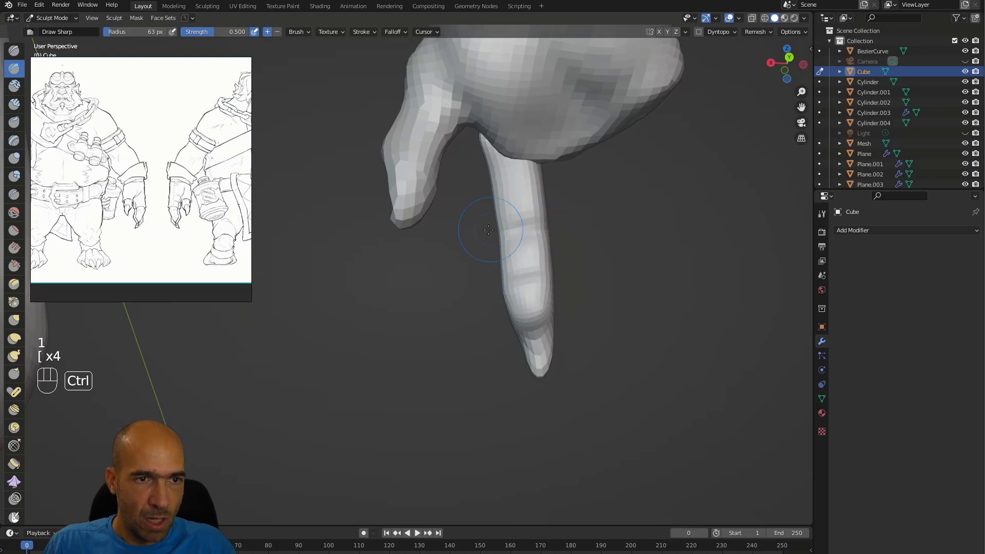
pyautogui.moveTo(546, 200); pyautogui.dragTo(491, 212, button='middle')
pyautogui.keyDown('shift'); pyautogui.moveTo(523, 241); pyautogui.dragTo(524, 246); pyautogui.keyUp('shift')
pyautogui.keyDown('shift'); pyautogui.moveTo(525, 205); pyautogui.dragTo(525, 215); pyautogui.keyUp('shift')
pyautogui.moveTo(524, 201); pyautogui.dragTo(639, 218, button='middle')
pyautogui.keyDown('shift'); pyautogui.moveTo(529, 141); pyautogui.dragTo(528, 172); pyautogui.keyUp('shift')
pyautogui.moveTo(568, 151); pyautogui.dragTo(513, 128, button='middle')
pyautogui.keyDown('shift'); pyautogui.moveTo(519, 67); pyautogui.dragTo(530, 170, button='middle'); pyautogui.keyUp('shift')
# Switch sculpting to the arm mesh and define the knuckle around the finger's base with the Draw Sharp brush at 63 px
pyautogui.hotkey('alt', 'q')
pyautogui.scroll(-2, 523, 245)
pyautogui.moveTo(523, 244); pyautogui.dragTo(481, 229, button='middle')
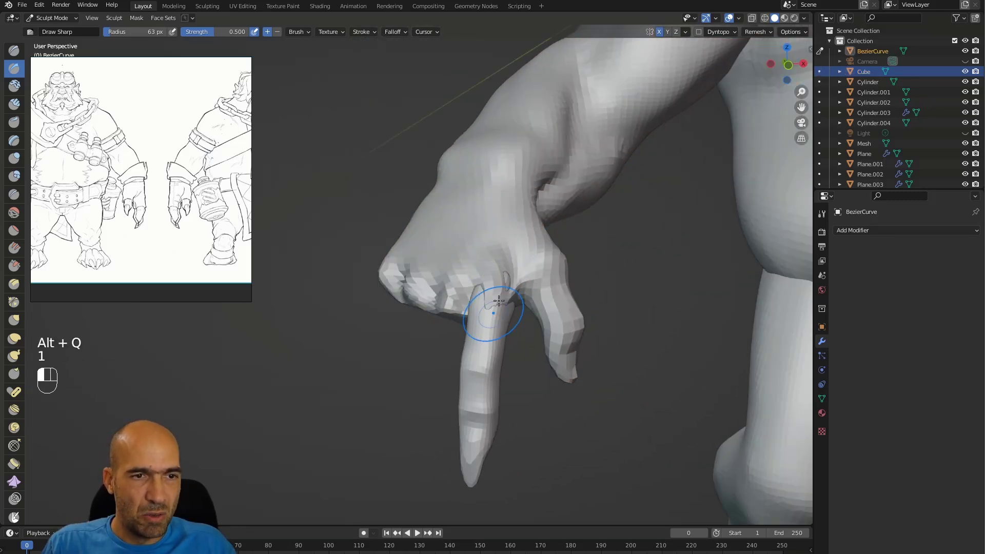
pyautogui.moveTo(497, 248); pyautogui.dragTo(450, 238, button='middle')
pyautogui.moveTo(391, 233)
pyautogui.keyDown('alt'); pyautogui.mouseDown(button='middle')
pyautogui.moveTo(403, 240)
pyautogui.moveTo(362, 240)
pyautogui.moveTo(370, 226)
pyautogui.mouseUp(button='middle'); pyautogui.keyUp('alt')
pyautogui.keyDown('alt'); pyautogui.moveTo(371, 226); pyautogui.dragTo(398, 199, button='middle'); pyautogui.keyUp('alt')
# Adjust the hand's outline and the back of the arm near the elbow with the Grab brush at a 94 px radius
pyautogui.press('g')
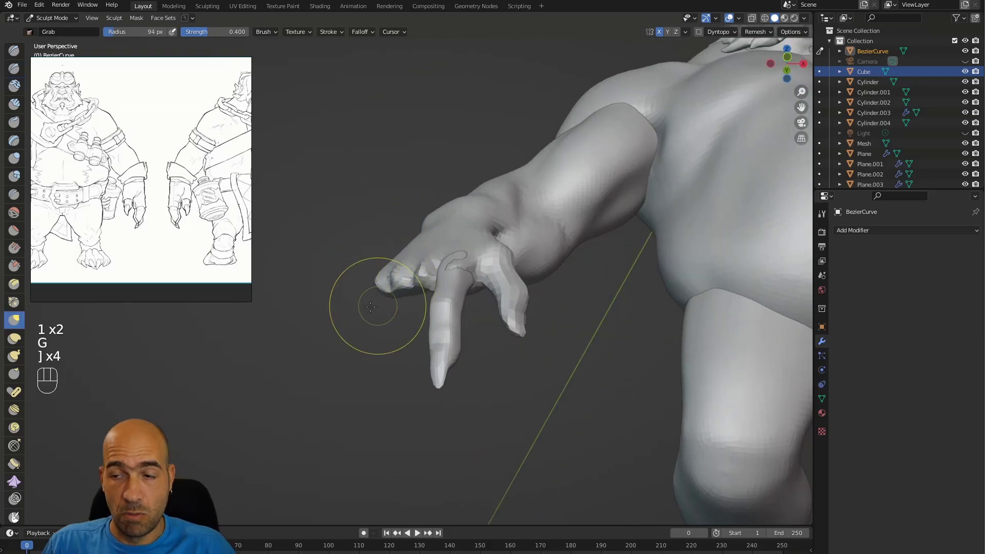
pyautogui.keyDown('alt'); pyautogui.moveTo(385, 303); pyautogui.dragTo(422, 293, button='middle'); pyautogui.keyUp('alt')
pyautogui.moveTo(442, 260)
pyautogui.keyDown('alt'); pyautogui.mouseDown(button='middle')
pyautogui.moveTo(413, 282)
pyautogui.moveTo(406, 271)
pyautogui.moveTo(488, 213)
pyautogui.mouseUp(button='middle'); pyautogui.keyUp('alt')
pyautogui.scroll(3, 490, 242)
pyautogui.keyDown('alt'); pyautogui.keyDown('shift'); pyautogui.moveTo(405, 282); pyautogui.dragTo(379, 308, button='middle'); pyautogui.keyUp('shift'); pyautogui.keyUp('alt')
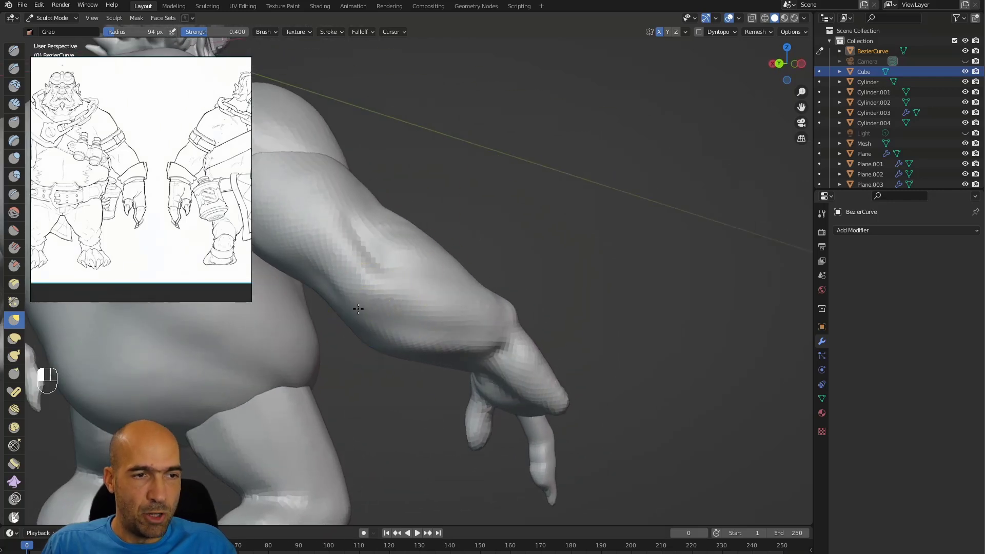
pyautogui.keyDown('alt'); pyautogui.moveTo(475, 251); pyautogui.dragTo(348, 278, button='middle'); pyautogui.keyUp('alt')
# Sharpen the crease at the elbow with the Draw Sharp brush at a 94 px radius and 0.500 strength
pyautogui.press('1')
pyautogui.moveTo(455, 288)
pyautogui.keyDown('alt'); pyautogui.mouseDown(button='middle')
pyautogui.moveTo(410, 293)
pyautogui.moveTo(382, 262)
pyautogui.mouseUp(button='middle'); pyautogui.keyUp('alt')
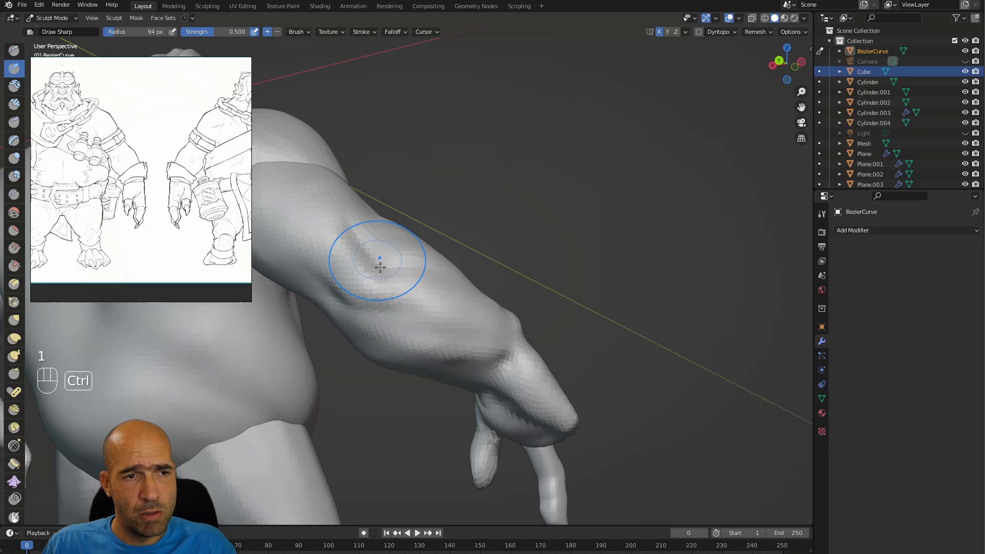
pyautogui.moveTo(474, 243)
pyautogui.keyDown('alt'); pyautogui.mouseDown(button='middle')
pyautogui.moveTo(435, 277)
pyautogui.moveTo(393, 234)
pyautogui.mouseUp(button='middle'); pyautogui.keyUp('alt')
# Build up the muscle around the elbow and upper forearm with the Clay Strips brush at 94 px and 0.600 strength
pyautogui.press('2')
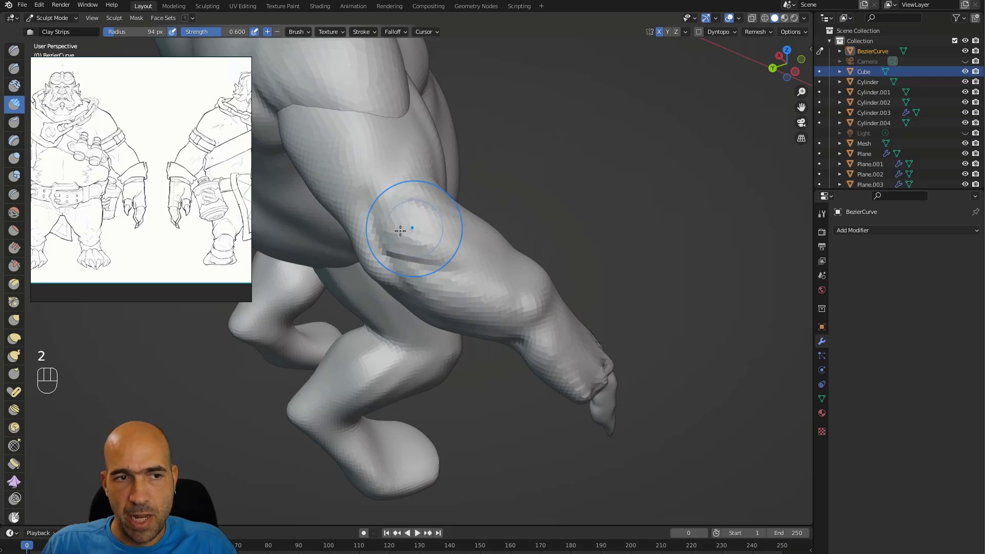
pyautogui.moveTo(457, 220)
pyautogui.mouseDown()
pyautogui.moveTo(468, 222)
pyautogui.moveTo(426, 247)
pyautogui.mouseUp()
pyautogui.keyDown('alt'); pyautogui.moveTo(430, 256); pyautogui.dragTo(441, 228, button='middle'); pyautogui.keyUp('alt')
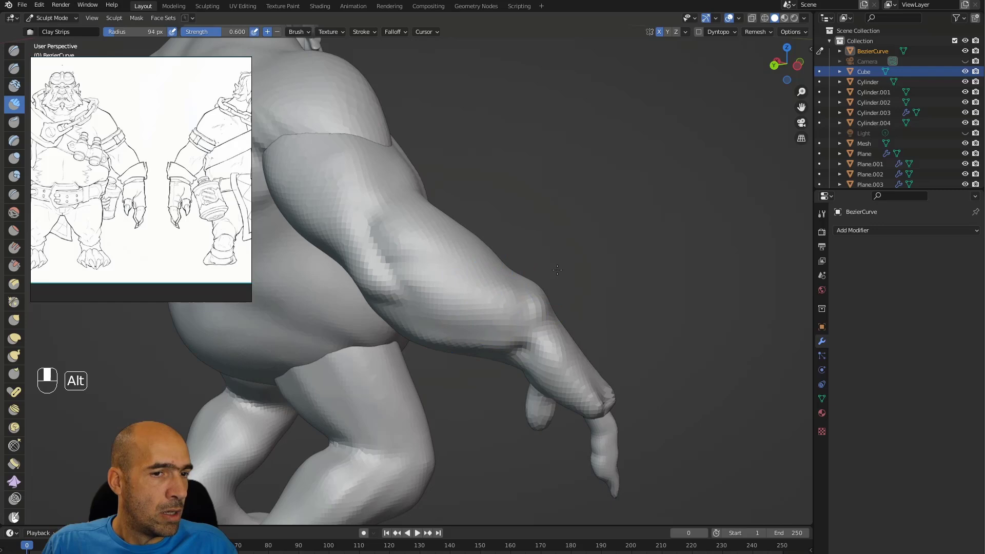
pyautogui.keyDown('alt'); pyautogui.moveTo(438, 300); pyautogui.dragTo(493, 290, button='middle'); pyautogui.keyUp('alt')
# Reshape the forearm's silhouette between elbow and wrist with the Grab brush at 94 px and 0.400 strength, smoothing the muscle
pyautogui.press('g')
pyautogui.moveTo(551, 280); pyautogui.dragTo(542, 288, button='middle')
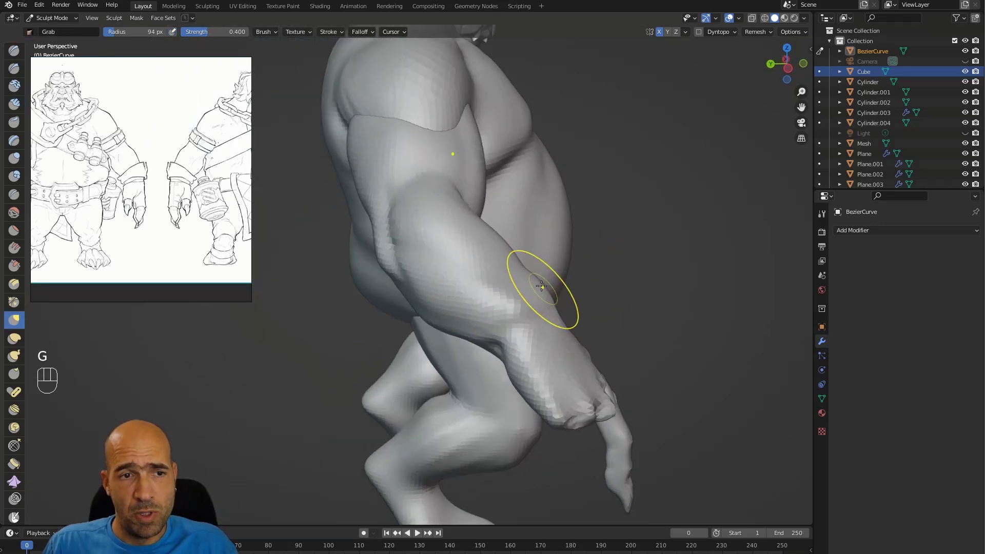
pyautogui.moveTo(541, 279); pyautogui.dragTo(534, 286)
pyautogui.keyDown('alt'); pyautogui.moveTo(534, 286); pyautogui.dragTo(541, 288, button='middle'); pyautogui.keyUp('alt')
pyautogui.moveTo(540, 288); pyautogui.dragTo(558, 292)
pyautogui.keyDown('alt'); pyautogui.moveTo(558, 292); pyautogui.dragTo(589, 252, button='middle'); pyautogui.keyUp('alt')
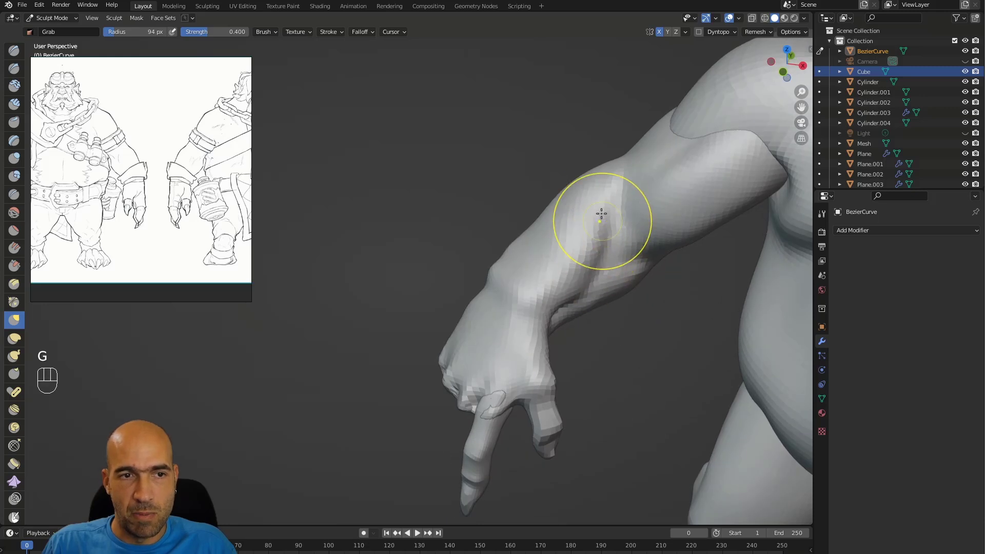
pyautogui.keyDown('alt'); pyautogui.moveTo(609, 217); pyautogui.dragTo(596, 253, button='middle'); pyautogui.keyUp('alt')
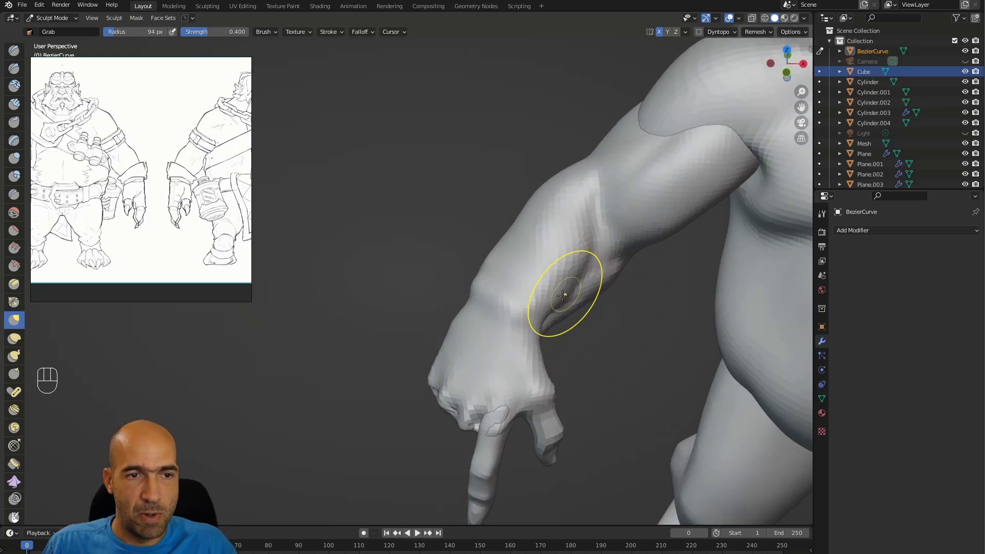
pyautogui.keyDown('alt'); pyautogui.moveTo(571, 298); pyautogui.dragTo(554, 281, button='middle'); pyautogui.keyUp('alt')
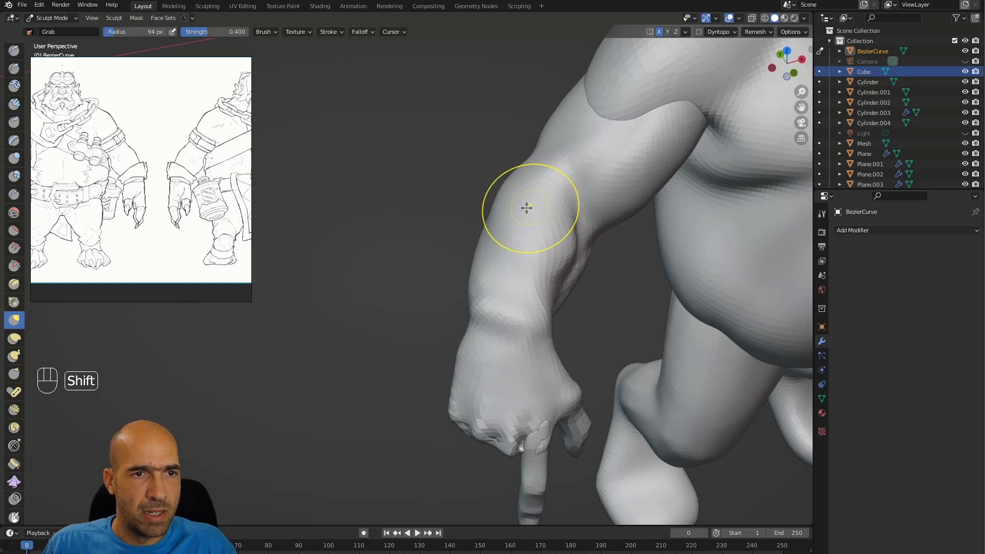
pyautogui.keyDown('alt'); pyautogui.moveTo(583, 198); pyautogui.dragTo(546, 214, button='middle'); pyautogui.keyUp('alt')
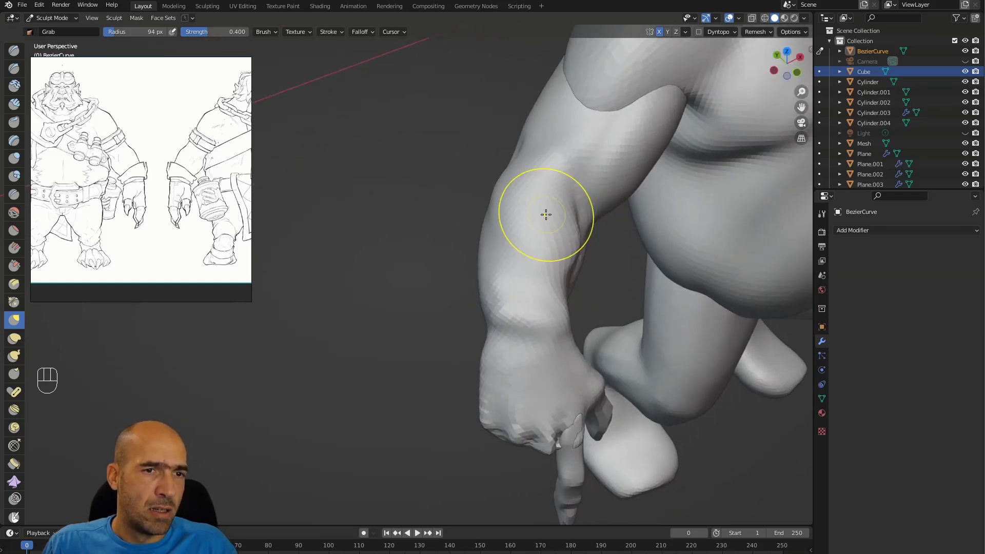
pyautogui.keyDown('alt'); pyautogui.moveTo(601, 267); pyautogui.dragTo(655, 253, button='middle'); pyautogui.keyUp('alt')
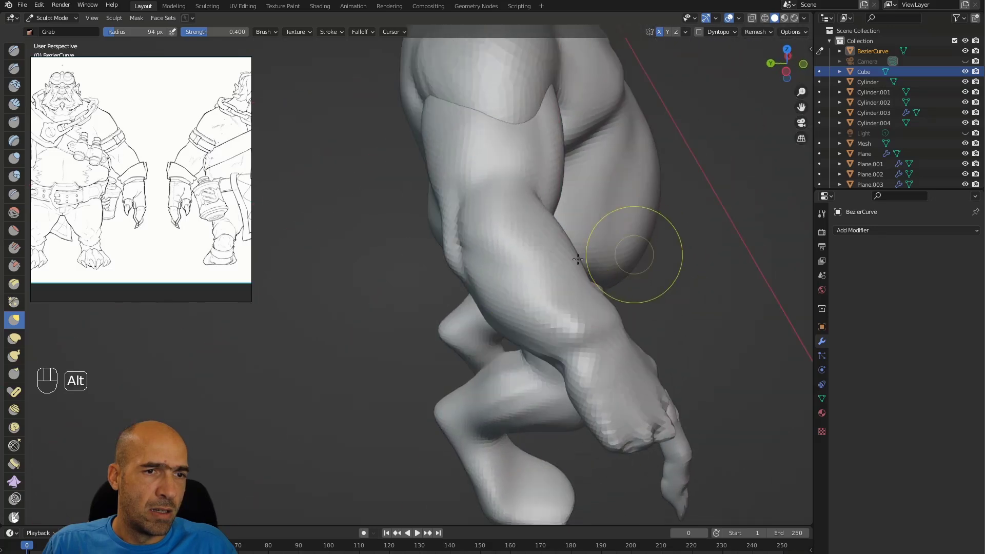
# Define the outer forearm muscle below the elbow with the Draw Sharp brush at a 94 px radius
pyautogui.press('1')
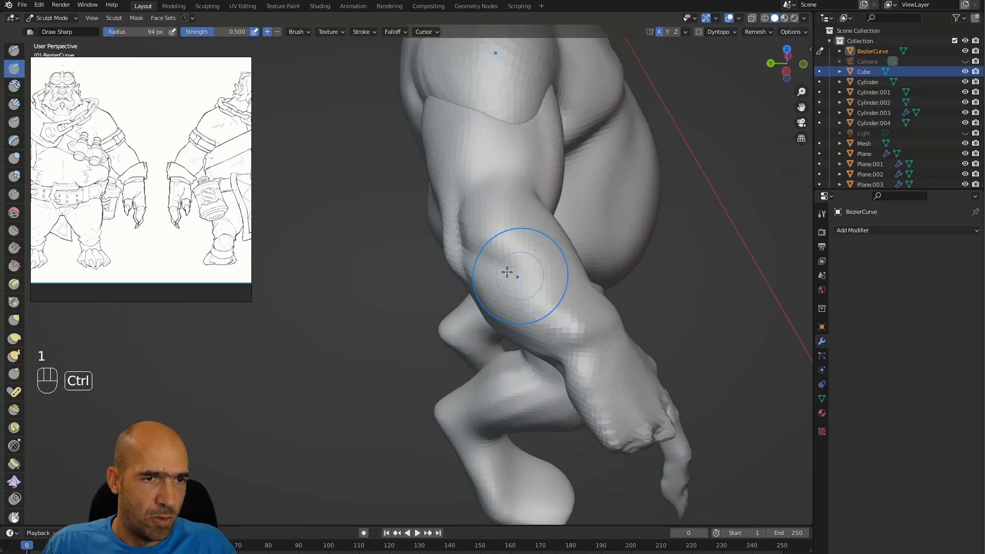
pyautogui.moveTo(549, 284); pyautogui.dragTo(518, 264, button='middle')
pyautogui.keyDown('alt'); pyautogui.moveTo(605, 253); pyautogui.dragTo(627, 243, button='middle'); pyautogui.keyUp('alt')
pyautogui.moveTo(568, 214)
pyautogui.keyDown('alt'); pyautogui.mouseDown(button='middle')
pyautogui.moveTo(614, 218)
pyautogui.moveTo(523, 240)
pyautogui.moveTo(513, 227)
pyautogui.mouseUp(button='middle'); pyautogui.keyUp('alt')
# Adjust the elbow's shape from behind with the Grab brush at a 75 px radius and 0.400 strength
pyautogui.press('g')
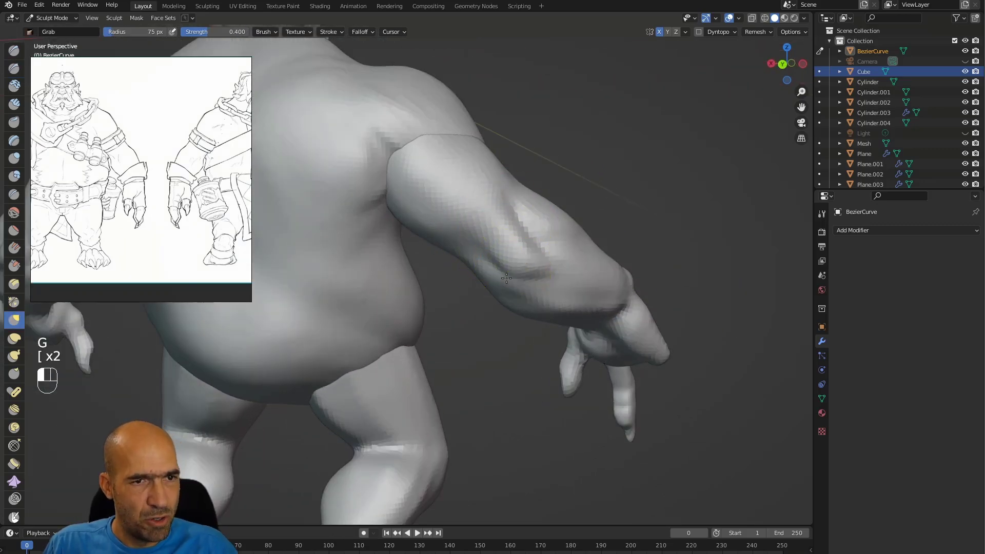
pyautogui.keyDown('alt'); pyautogui.moveTo(512, 226); pyautogui.dragTo(520, 266, button='middle'); pyautogui.keyUp('alt')
pyautogui.keyDown('alt'); pyautogui.moveTo(506, 218); pyautogui.dragTo(537, 243, button='middle'); pyautogui.keyUp('alt')
# Define the elbow bone and the groove above it with the Draw Sharp brush at 75 px, and smooth the upper arm
pyautogui.press('1')
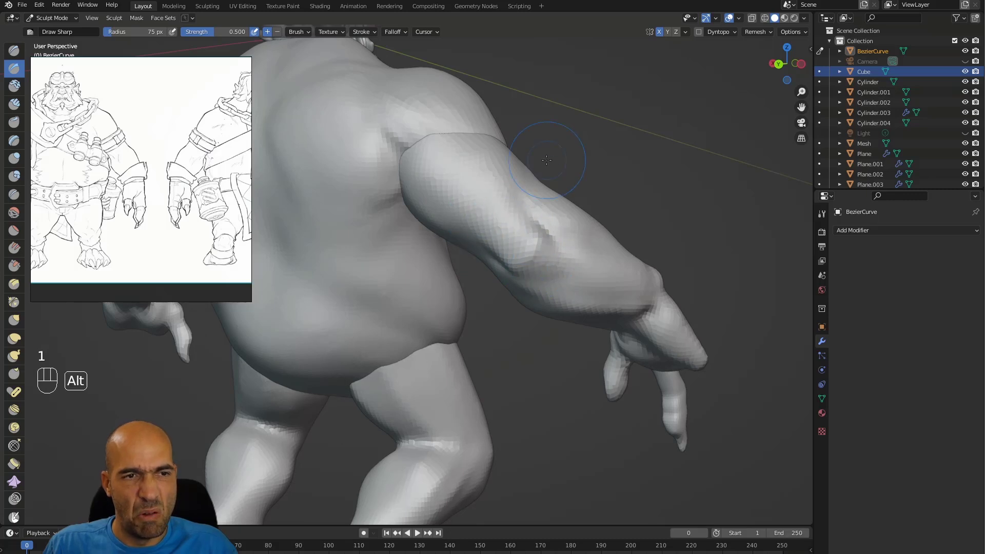
pyautogui.keyDown('alt'); pyautogui.moveTo(547, 160); pyautogui.dragTo(523, 176, button='middle'); pyautogui.keyUp('alt')
pyautogui.press('1')
pyautogui.keyDown('ctrl'); pyautogui.moveTo(552, 240); pyautogui.dragTo(548, 225); pyautogui.keyUp('ctrl')
pyautogui.keyDown('alt'); pyautogui.moveTo(549, 199); pyautogui.dragTo(518, 211, button='middle'); pyautogui.keyUp('alt')
pyautogui.keyDown('shift'); pyautogui.moveTo(516, 214); pyautogui.dragTo(505, 180); pyautogui.keyUp('shift')
pyautogui.keyDown('alt'); pyautogui.moveTo(506, 180); pyautogui.dragTo(541, 162, button='middle'); pyautogui.keyUp('alt')
# Build up the back of the upper arm with the Clay Strips brush at a 75 px radius and 0.600 strength
pyautogui.press('2')
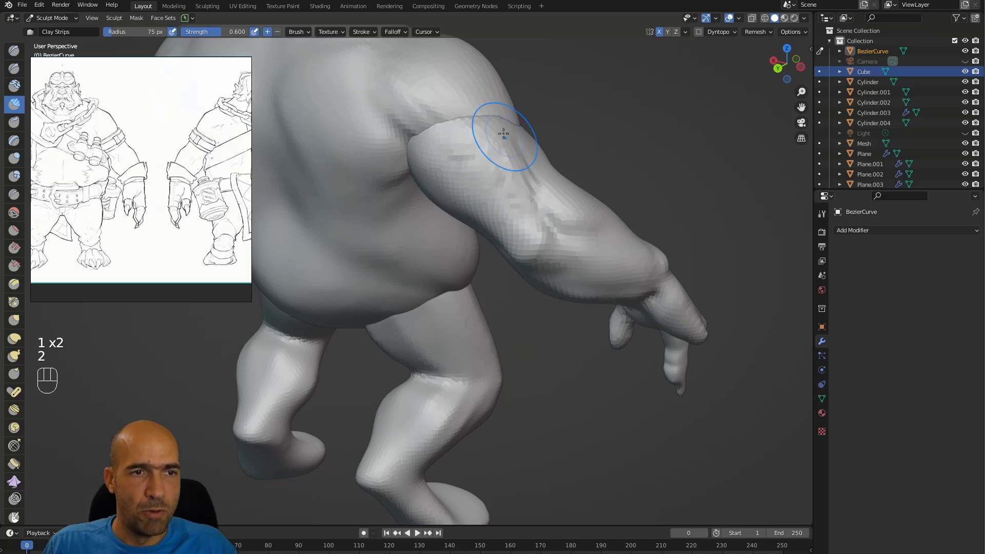
pyautogui.keyDown('alt'); pyautogui.moveTo(535, 124); pyautogui.dragTo(581, 97, button='middle'); pyautogui.keyUp('alt')
pyautogui.moveTo(427, 141)
pyautogui.mouseDown()
pyautogui.moveTo(428, 210)
pyautogui.moveTo(471, 255)
pyautogui.mouseUp()
pyautogui.keyDown('alt'); pyautogui.moveTo(493, 133); pyautogui.dragTo(490, 302); pyautogui.keyUp('alt')
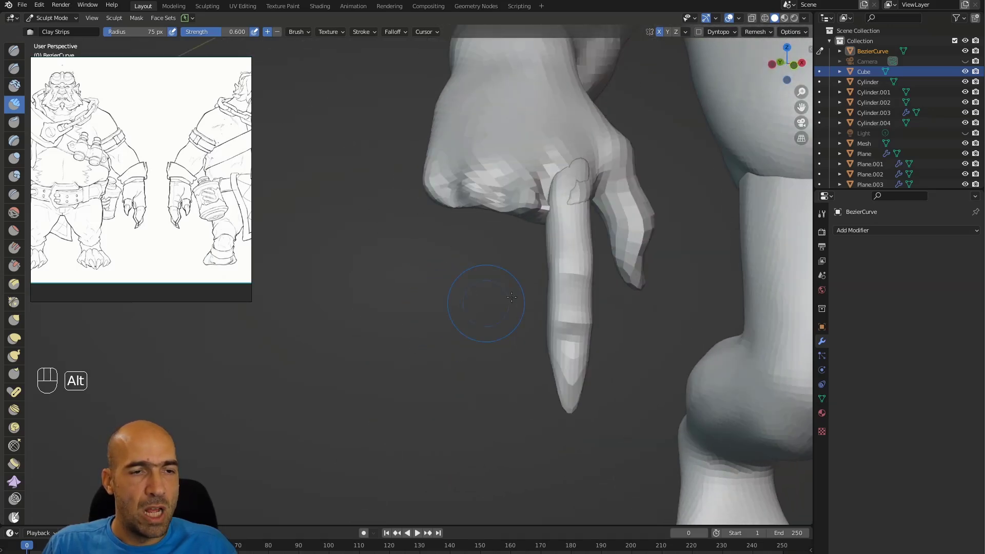
# Duplicate the finger mesh in Edit Mode and place the copy beside the original on the outer side of the hand
pyautogui.keyDown('alt'); pyautogui.moveTo(616, 316); pyautogui.dragTo(555, 327); pyautogui.keyUp('alt')
pyautogui.moveTo(570, 321); pyautogui.dragTo(532, 301, button='middle')
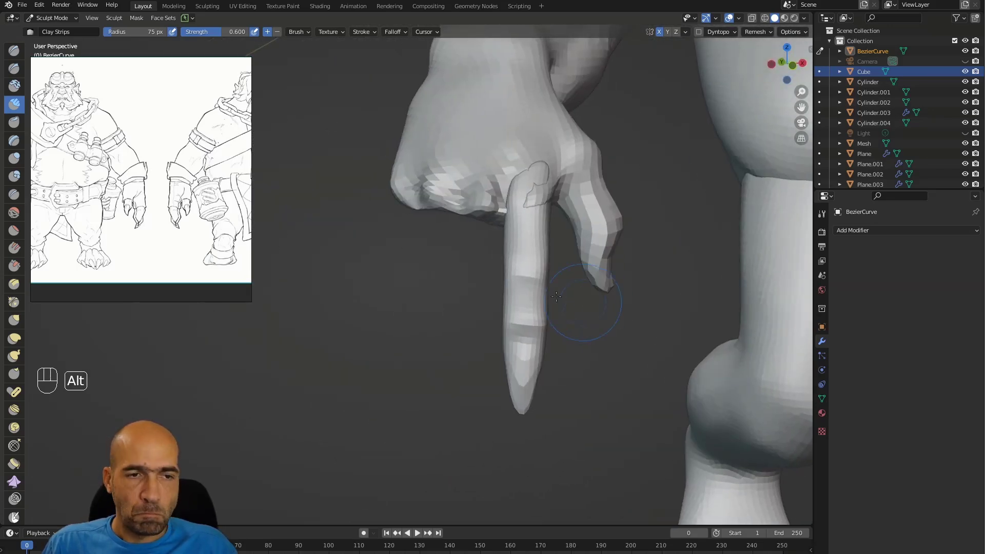
pyautogui.hotkey('alt', 'q')
pyautogui.moveTo(595, 287); pyautogui.dragTo(542, 289, button='middle')
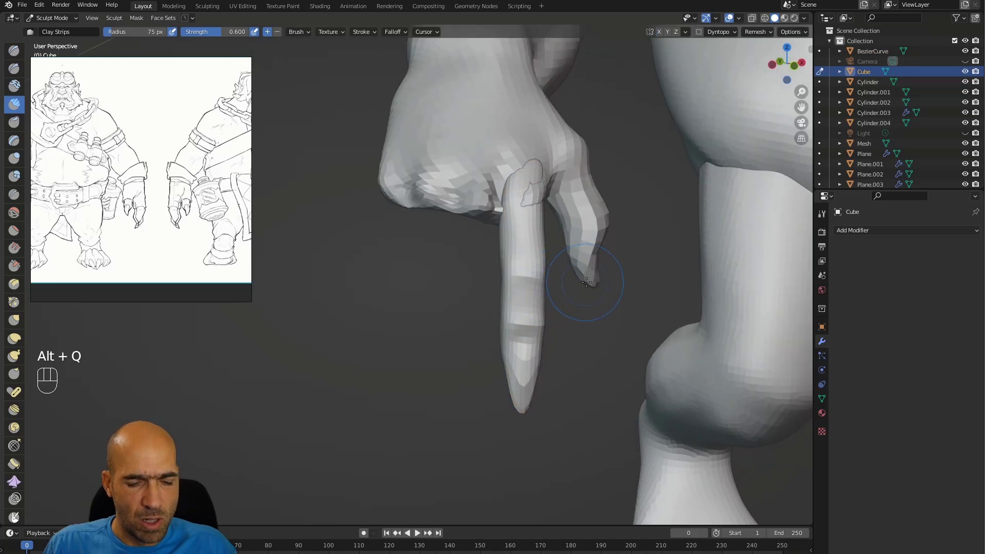
pyautogui.press('Tab')
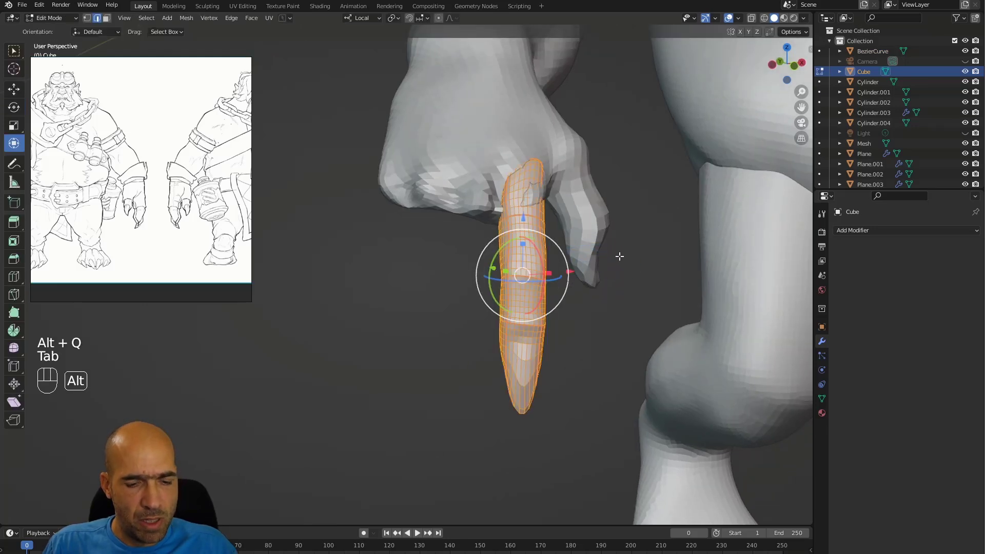
pyautogui.keyDown('shift'); pyautogui.moveTo(616, 264); pyautogui.dragTo(651, 265, button='middle'); pyautogui.keyUp('shift')
pyautogui.hotkey('shift', 'd')
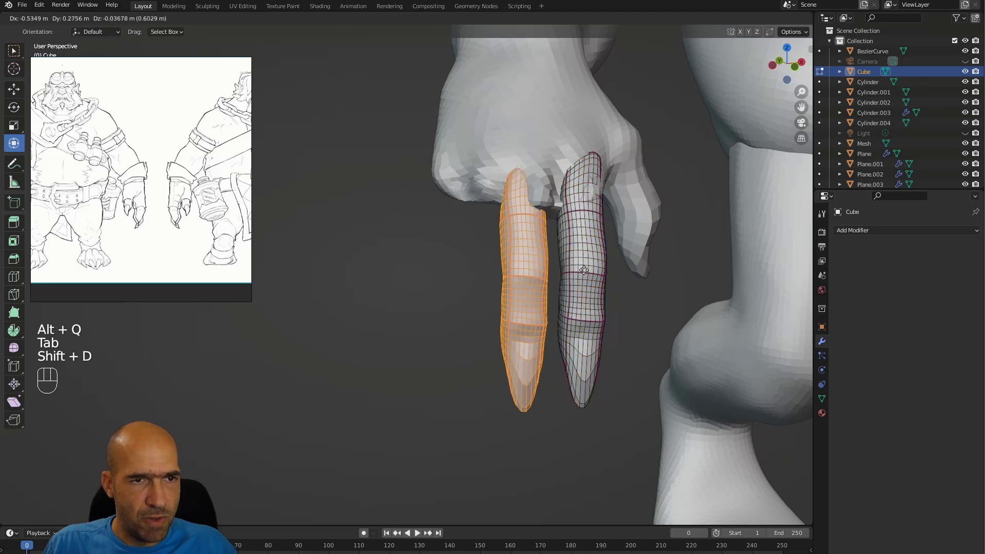
pyautogui.click(596, 268)
# Rotate the second finger, scale it along its length, and move it so its base meets the knuckle line
pyautogui.keyDown('alt'); pyautogui.moveTo(596, 267); pyautogui.dragTo(554, 230); pyautogui.keyUp('alt')
pyautogui.press('g')
pyautogui.click(566, 256)
pyautogui.press('g')
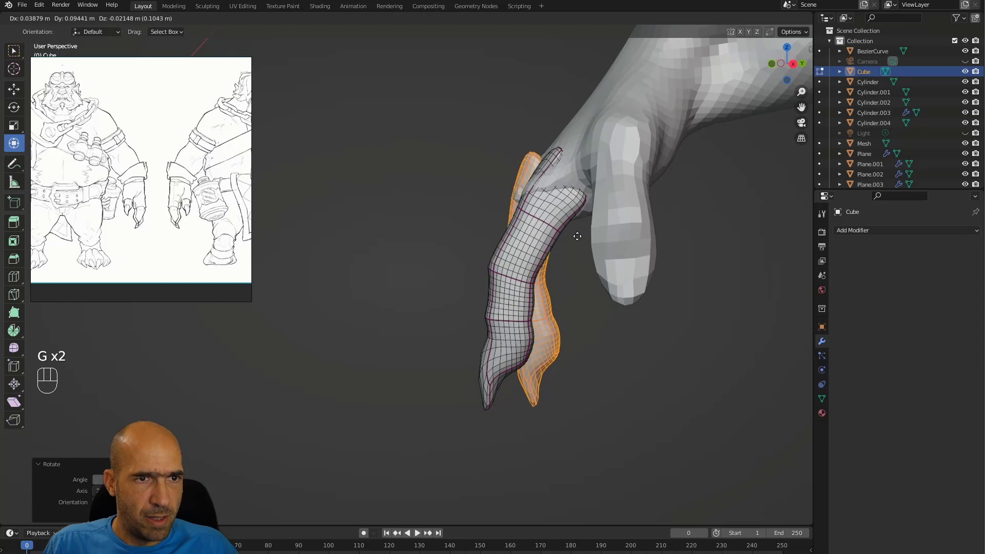
pyautogui.click(573, 241)
pyautogui.press('s')
pyautogui.press('z')
pyautogui.click(538, 231)
pyautogui.keyDown('alt'); pyautogui.moveTo(592, 253); pyautogui.dragTo(571, 245); pyautogui.keyUp('alt')
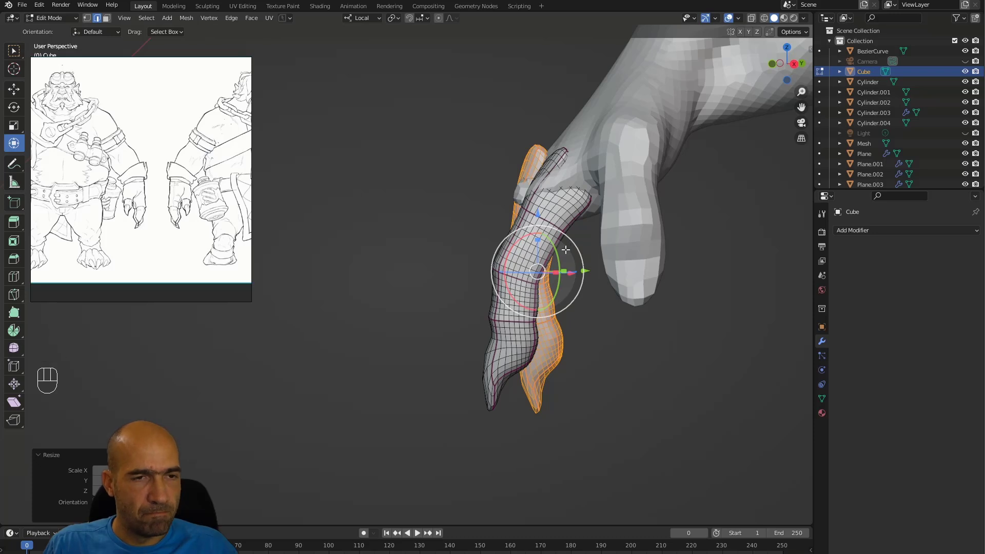
pyautogui.press('g')
pyautogui.click(564, 251)
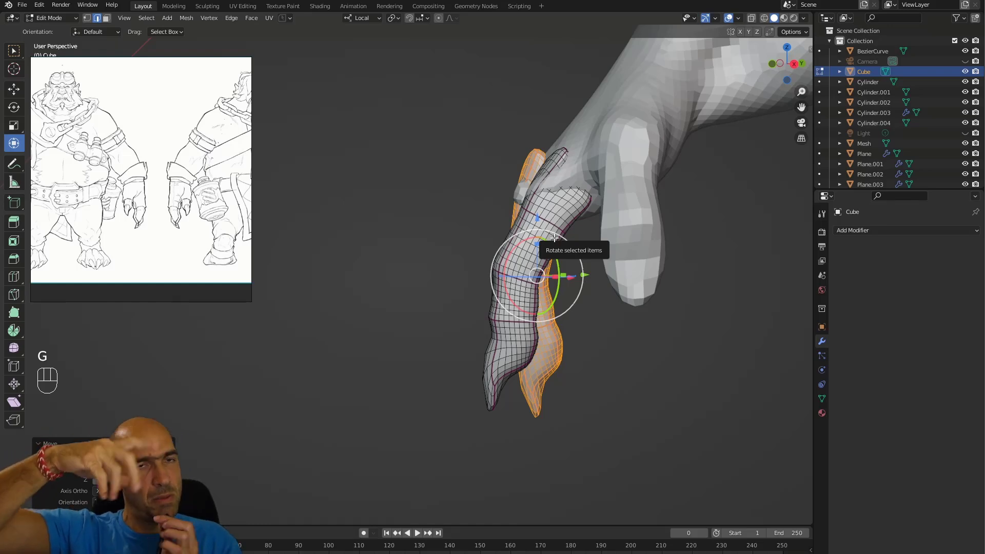
# Select only the original index finger, rotate it, and move it closer to the thumb to open the gap between fingers
pyautogui.keyDown('alt'); pyautogui.moveTo(590, 272); pyautogui.dragTo(688, 310); pyautogui.keyUp('alt')
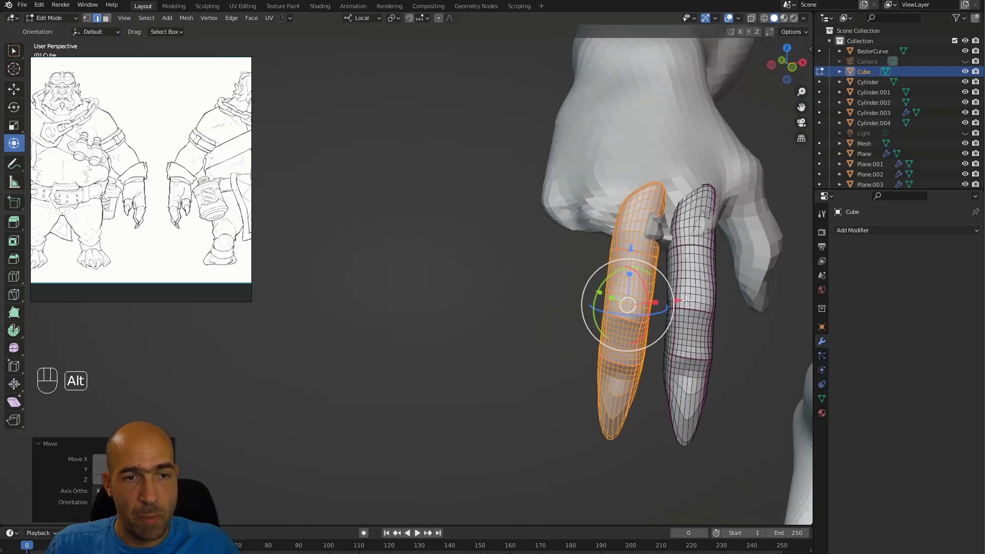
pyautogui.keyDown('alt'); pyautogui.moveTo(708, 261); pyautogui.dragTo(627, 292, button='middle'); pyautogui.keyUp('alt')
pyautogui.scroll(-3, 675, 284)
pyautogui.click(589, 296)
pyautogui.press('l')
pyautogui.keyDown('alt'); pyautogui.moveTo(628, 292); pyautogui.dragTo(625, 303, button='middle'); pyautogui.keyUp('alt')
pyautogui.moveTo(565, 334); pyautogui.dragTo(575, 315)
pyautogui.press('g')
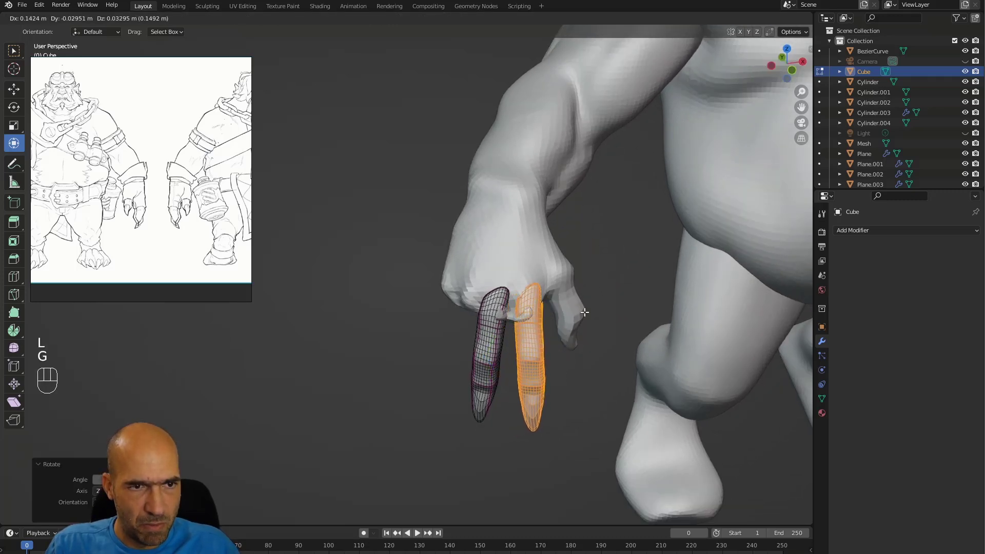
pyautogui.click(584, 311)
pyautogui.press('super')
pyautogui.click(621, 299)
# Duplicate the outer finger and place the copy farther toward the hand's outer edge as the ring finger
pyautogui.keyDown('alt'); pyautogui.moveTo(622, 299); pyautogui.dragTo(552, 350); pyautogui.keyUp('alt')
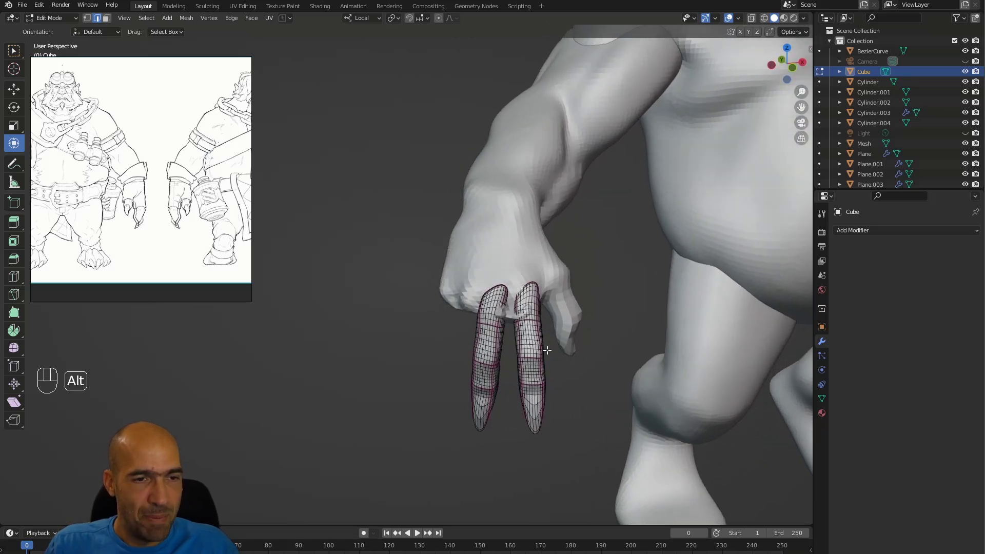
pyautogui.keyDown('alt'); pyautogui.moveTo(607, 303); pyautogui.dragTo(632, 299); pyautogui.keyUp('alt')
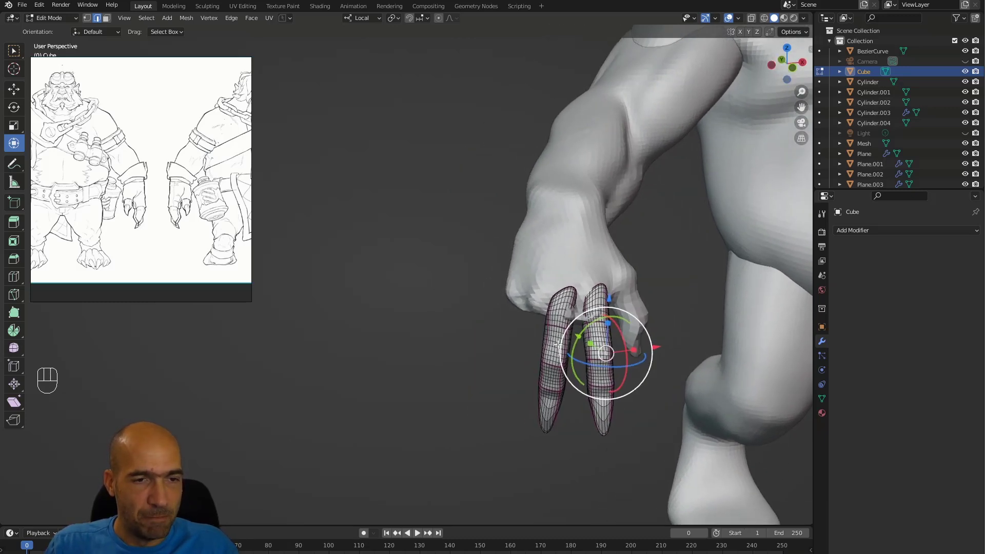
pyautogui.press('l')
pyautogui.moveTo(557, 344)
pyautogui.keyDown('alt'); pyautogui.mouseDown()
pyautogui.moveTo(574, 328)
pyautogui.moveTo(607, 187)
pyautogui.moveTo(581, 261)
pyautogui.moveTo(594, 338)
pyautogui.moveTo(568, 358)
pyautogui.mouseUp(); pyautogui.keyUp('alt')
pyautogui.hotkey('shift', 'd')
pyautogui.click(580, 303)
pyautogui.press('g')
pyautogui.click(587, 303)
# Rotate the ring finger slightly and move it up so its base sits on the back of the hand
pyautogui.keyDown('alt'); pyautogui.moveTo(616, 350); pyautogui.dragTo(647, 301); pyautogui.keyUp('alt')
pyautogui.press('g')
pyautogui.click(605, 336)
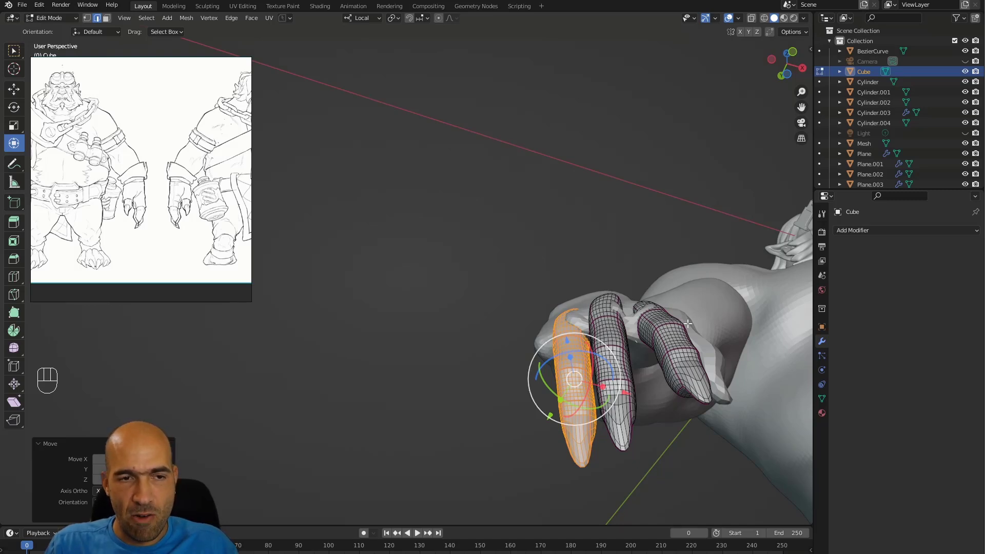
pyautogui.keyDown('alt'); pyautogui.moveTo(612, 294); pyautogui.dragTo(608, 363); pyautogui.keyUp('alt')
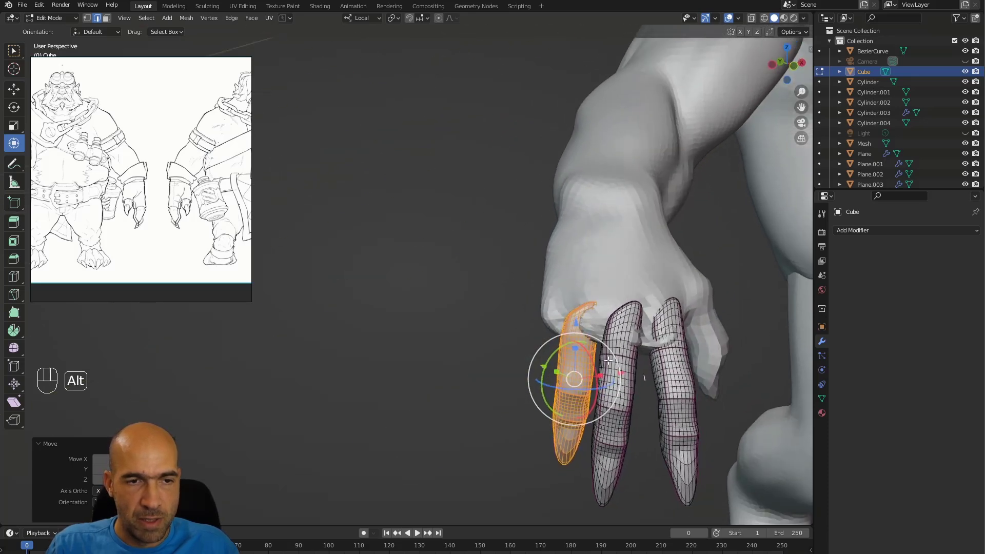
pyautogui.press('g')
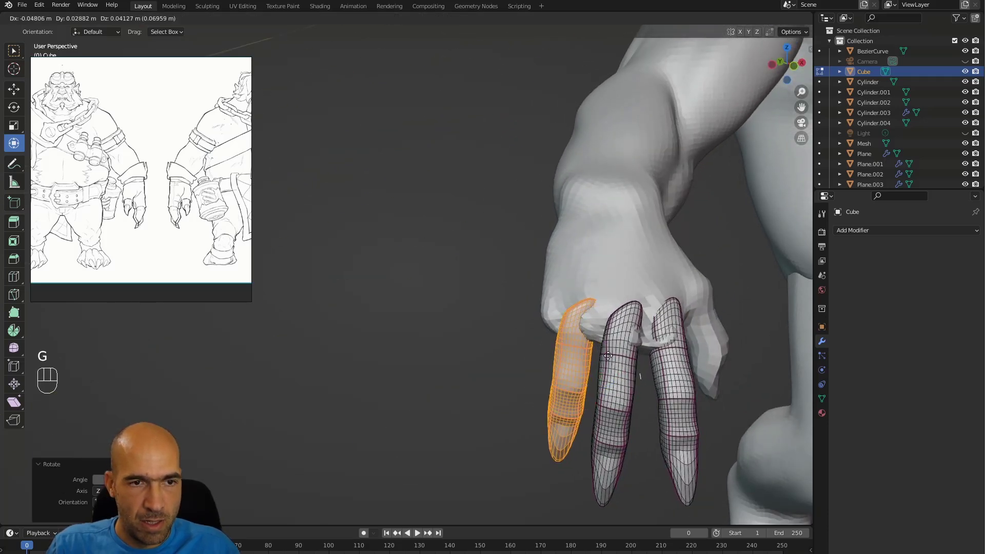
pyautogui.click(606, 355)
# Duplicate the ring finger at the hand's outer edge as a little finger and scale the copy to about 0.86
pyautogui.keyDown('alt'); pyautogui.moveTo(606, 356); pyautogui.dragTo(544, 370); pyautogui.keyUp('alt')
pyautogui.hotkey('shift', 'd')
pyautogui.click(588, 337)
pyautogui.press('s')
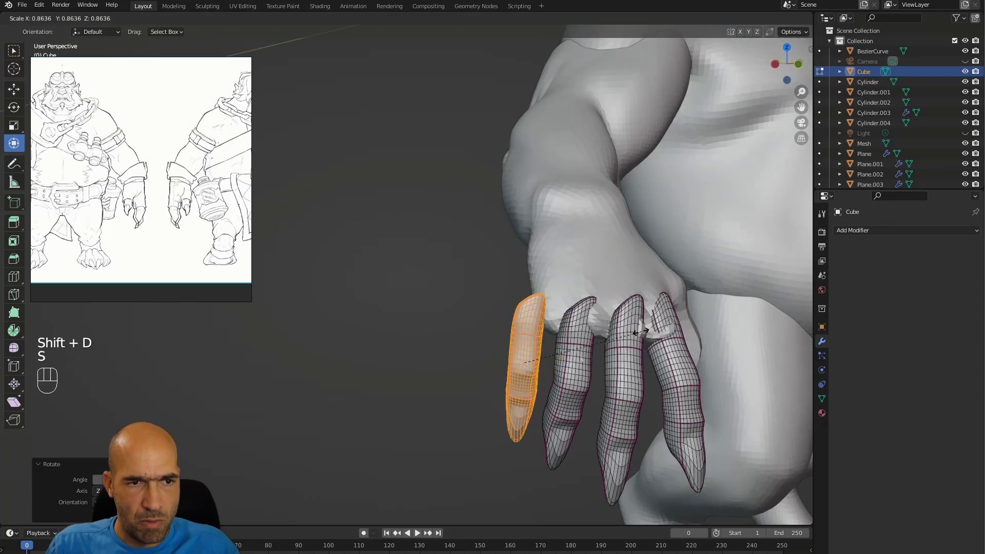
pyautogui.click(638, 336)
pyautogui.moveTo(522, 334); pyautogui.dragTo(661, 330)
# Tilt the little finger outward by about 10 degrees and move its base against the side of the hand
pyautogui.press('g')
pyautogui.click(628, 356)
pyautogui.press('r')
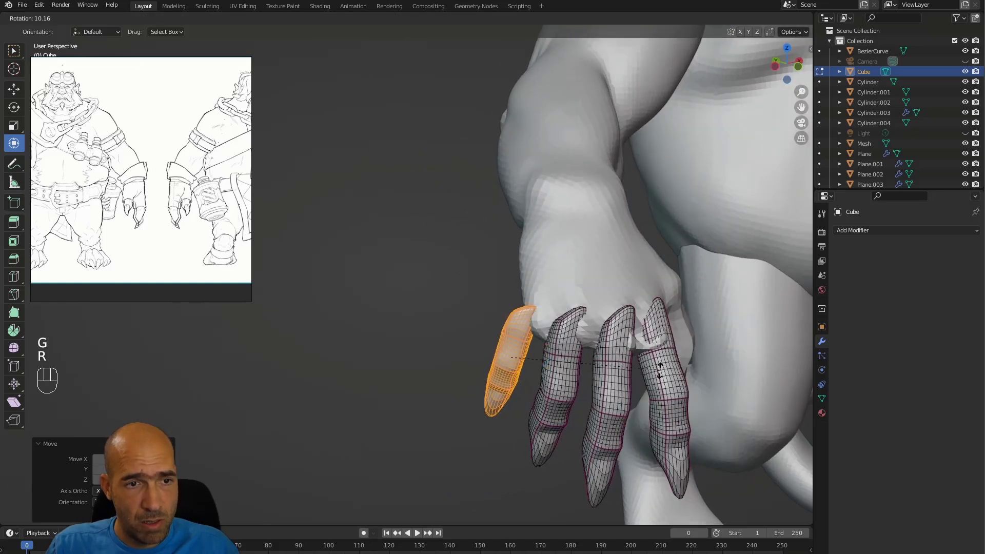
pyautogui.click(662, 368)
pyautogui.press('g')
pyautogui.click(670, 360)
# Select all four fingers, scale them together, and check their proportions against the whole body
pyautogui.keyDown('alt'); pyautogui.moveTo(670, 361); pyautogui.dragTo(613, 286); pyautogui.keyUp('alt')
pyautogui.press('a')
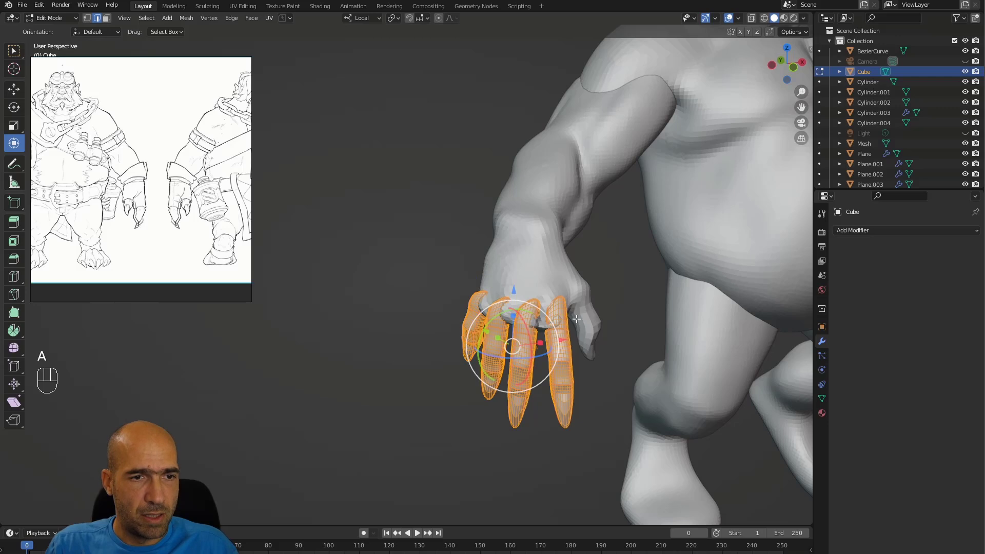
pyautogui.press('s')
pyautogui.click(669, 322)
pyautogui.keyDown('alt'); pyautogui.moveTo(670, 322); pyautogui.dragTo(643, 258); pyautogui.keyUp('alt')
# Return the fingers mesh to Sculpt Mode and toggle its X symmetry
pyautogui.press('q')
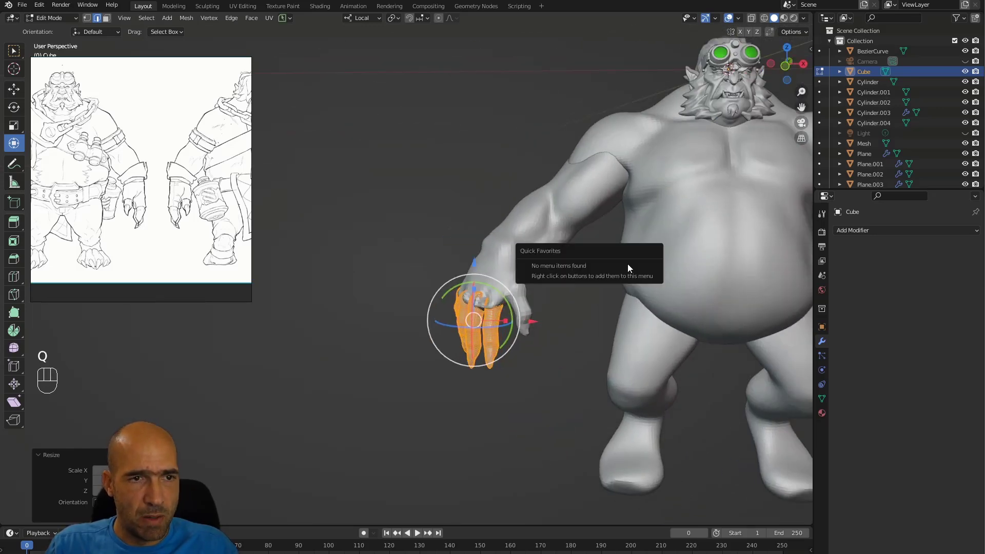
pyautogui.click(650, 178)
pyautogui.hotkey('ctrl', 'Tab')
pyautogui.click(614, 269)
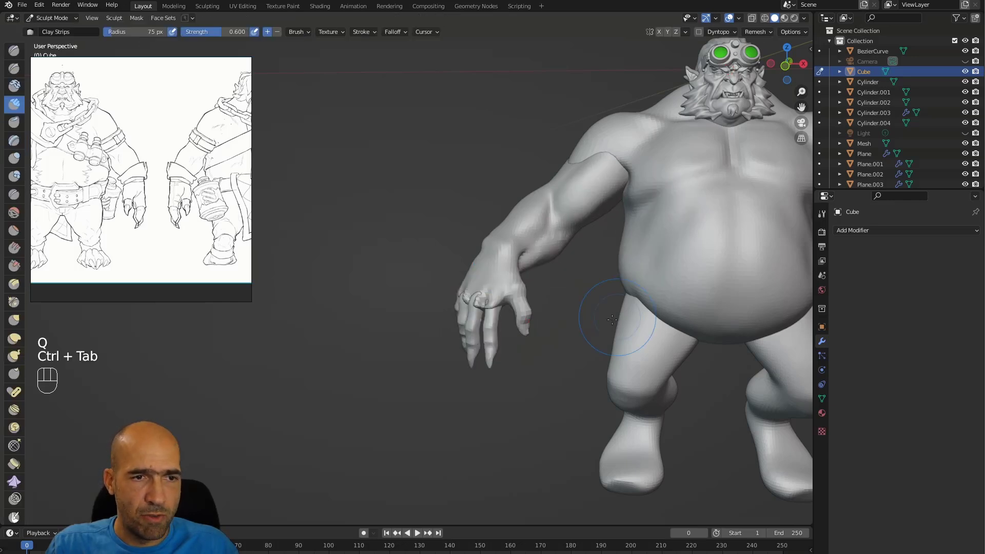
pyautogui.press('q')
pyautogui.keyDown('ctrl'); pyautogui.keyDown('alt'); pyautogui.moveTo(598, 240); pyautogui.dragTo(684, 308); pyautogui.keyUp('alt'); pyautogui.keyUp('ctrl')
pyautogui.keyDown('alt'); pyautogui.moveTo(528, 298); pyautogui.dragTo(633, 323); pyautogui.keyUp('alt')
pyautogui.click(661, 32)
# Build up and smooth the arm mesh around the knuckles with the SculptDraw brush at 54 px and 0.500 strength
pyautogui.hotkey('alt', 'q')
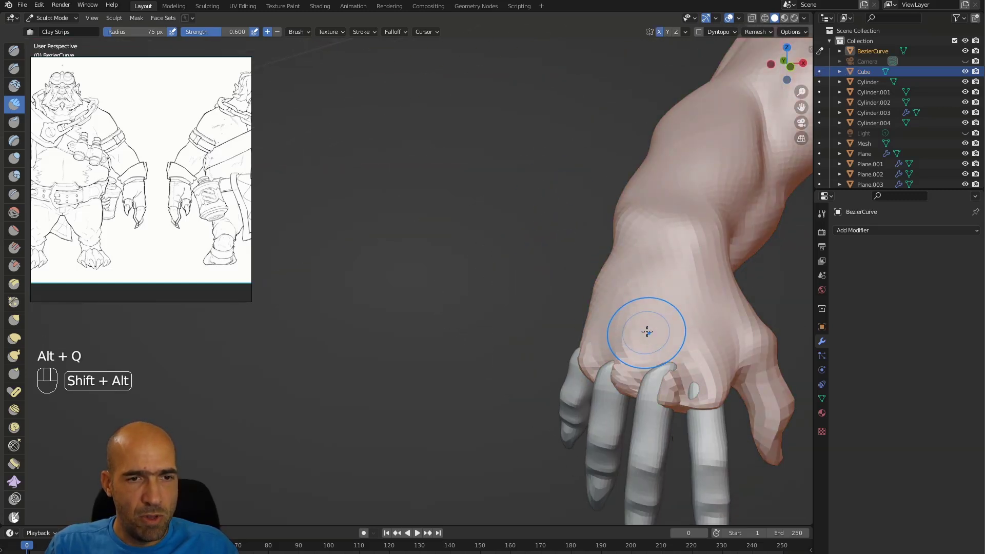
pyautogui.keyDown('shift'); pyautogui.moveTo(644, 330); pyautogui.dragTo(570, 329, button='middle'); pyautogui.keyUp('shift')
pyautogui.moveTo(648, 320)
pyautogui.keyDown('alt'); pyautogui.mouseDown()
pyautogui.moveTo(648, 330)
pyautogui.moveTo(556, 319)
pyautogui.mouseUp(); pyautogui.keyUp('alt')
pyautogui.press('1')
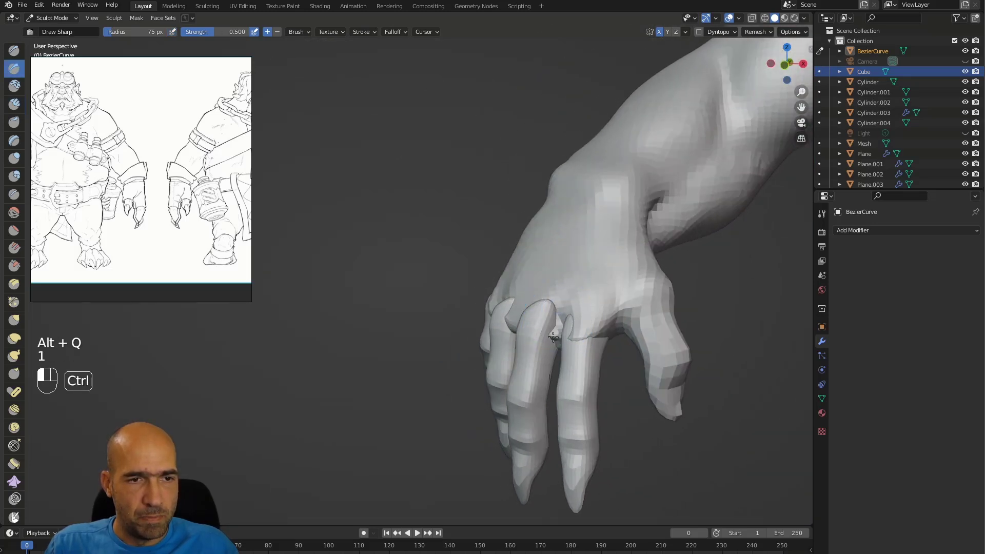
pyautogui.keyDown('alt'); pyautogui.moveTo(551, 354); pyautogui.dragTo(553, 298); pyautogui.keyUp('alt')
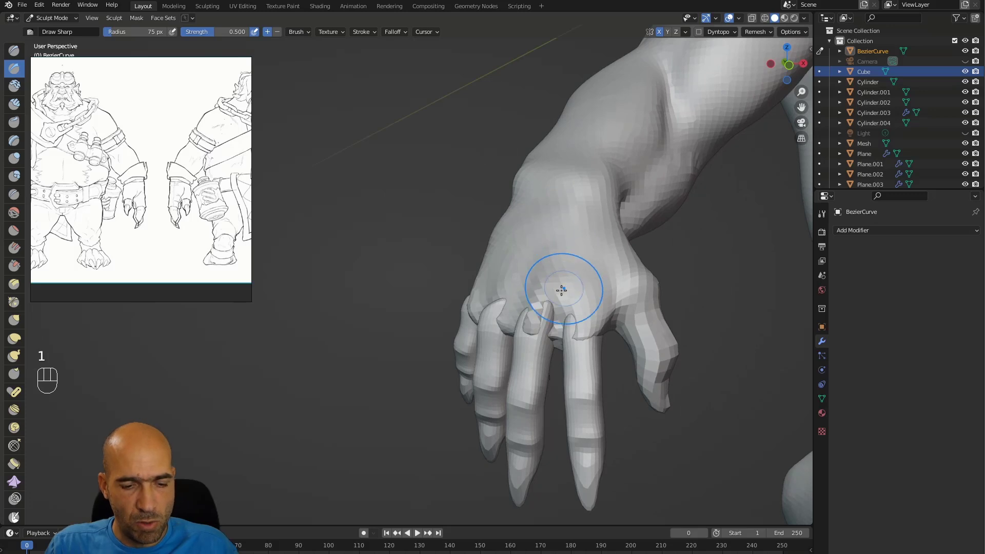
pyautogui.press('x')
pyautogui.press('[')
pyautogui.press('[')
pyautogui.press('[')
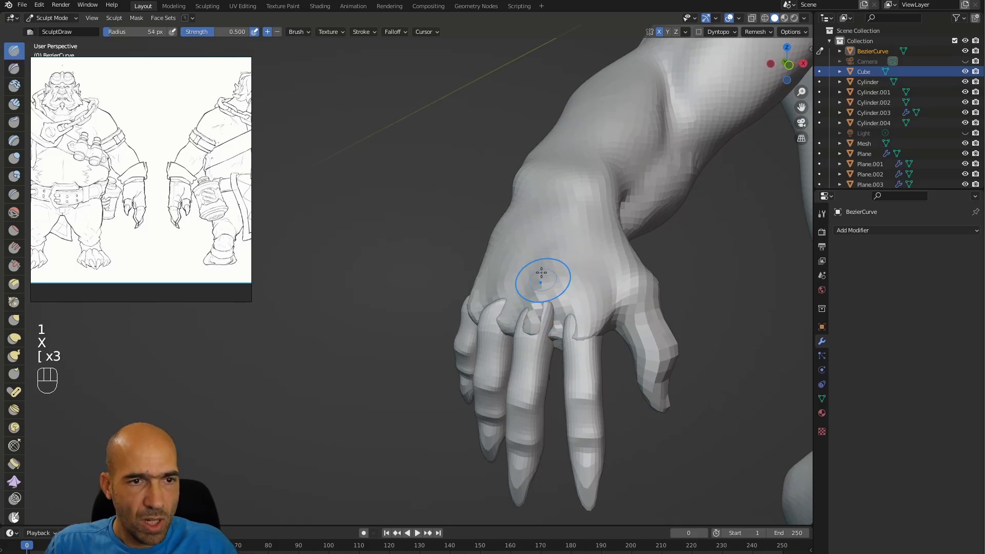
pyautogui.keyDown('shift'); pyautogui.moveTo(577, 295); pyautogui.dragTo(554, 339); pyautogui.keyUp('shift')
pyautogui.moveTo(553, 338)
pyautogui.mouseDown(button='middle')
pyautogui.moveTo(584, 292)
pyautogui.moveTo(511, 301)
pyautogui.moveTo(511, 316)
pyautogui.moveTo(513, 286)
pyautogui.moveTo(440, 283)
pyautogui.moveTo(451, 319)
pyautogui.moveTo(462, 328)
pyautogui.moveTo(511, 281)
pyautogui.moveTo(484, 260)
pyautogui.mouseUp(button='middle')
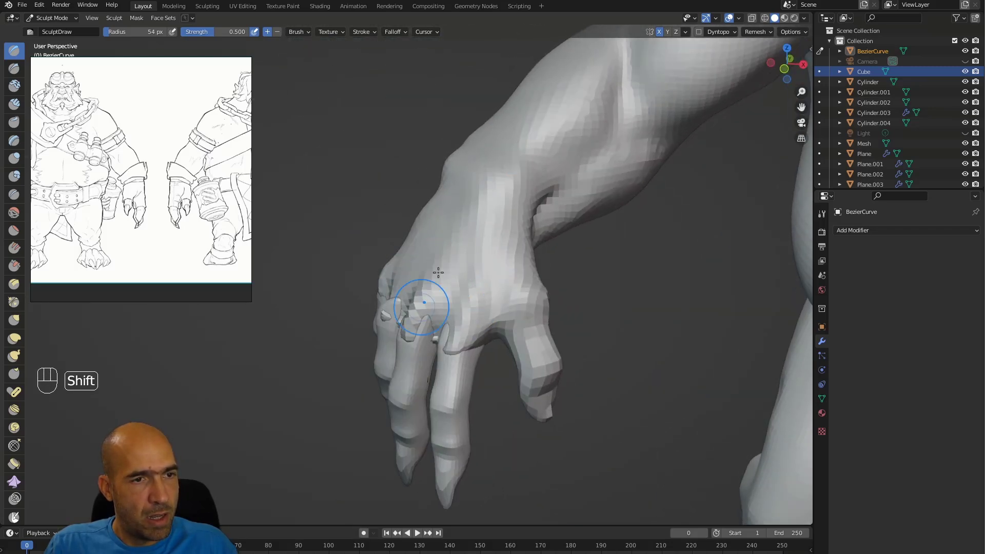
pyautogui.moveTo(422, 302); pyautogui.dragTo(480, 245, button='middle')
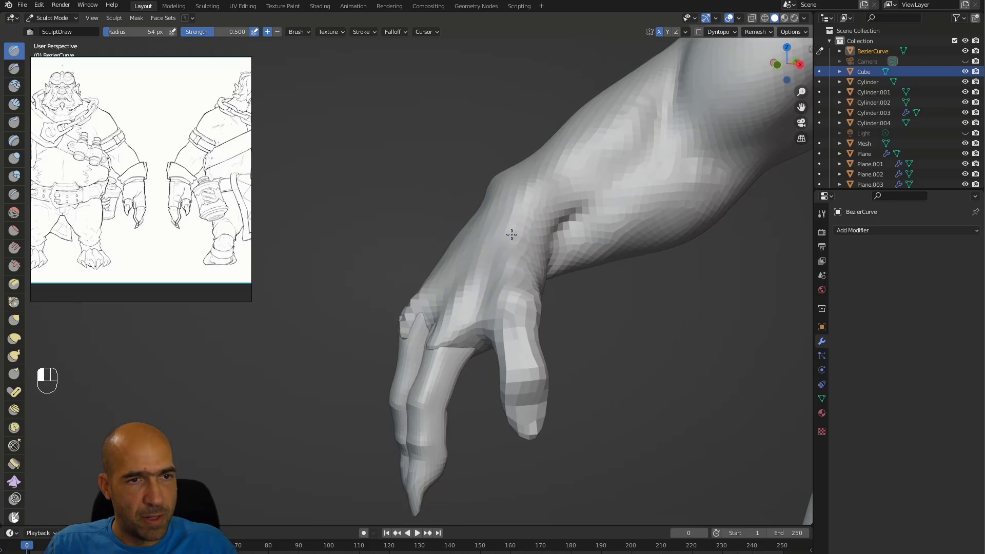
# Carve and smooth the hollow at the wrist above the thumb base with the SculptDraw brush at 54 px
pyautogui.keyDown('ctrl'); pyautogui.moveTo(549, 220); pyautogui.dragTo(528, 227); pyautogui.keyUp('ctrl')
pyautogui.moveTo(534, 258); pyautogui.dragTo(543, 209, button='middle')
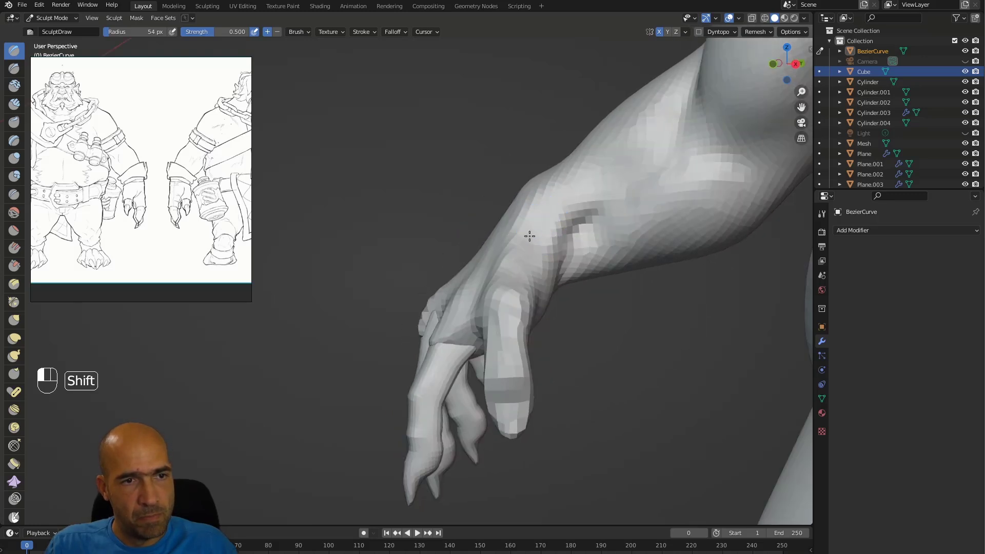
pyautogui.keyDown('ctrl'); pyautogui.moveTo(526, 242); pyautogui.dragTo(499, 271, button='middle'); pyautogui.keyUp('ctrl')
pyautogui.moveTo(480, 279)
pyautogui.keyDown('alt'); pyautogui.mouseDown()
pyautogui.moveTo(472, 286)
pyautogui.moveTo(537, 351)
pyautogui.moveTo(570, 335)
pyautogui.moveTo(542, 337)
pyautogui.moveTo(501, 368)
pyautogui.moveTo(500, 390)
pyautogui.moveTo(561, 312)
pyautogui.mouseUp(); pyautogui.keyUp('alt')
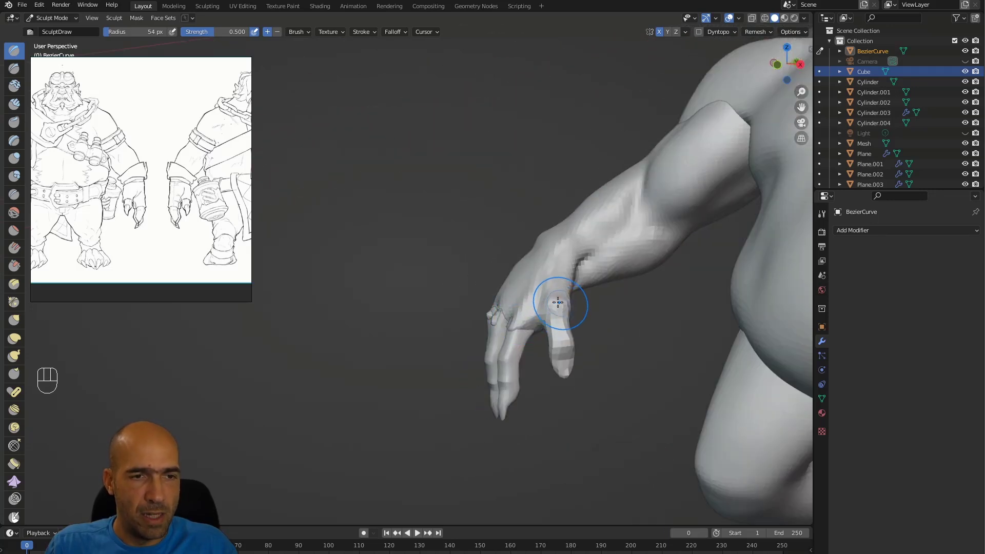
# Reposition the thumb and reshape its base with the Grab brush at a 90 px radius and 0.400 strength
pyautogui.press('h')
pyautogui.press(']')
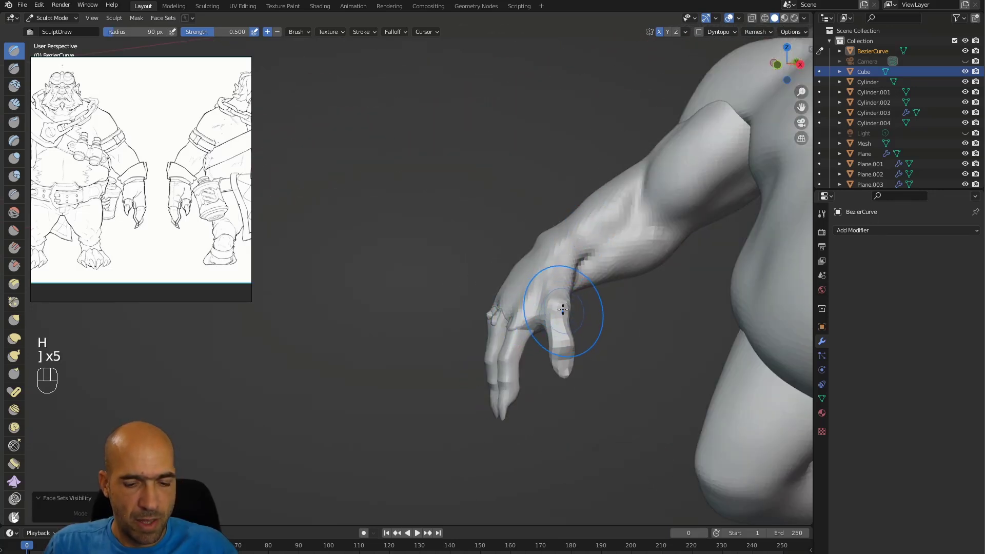
pyautogui.press('g')
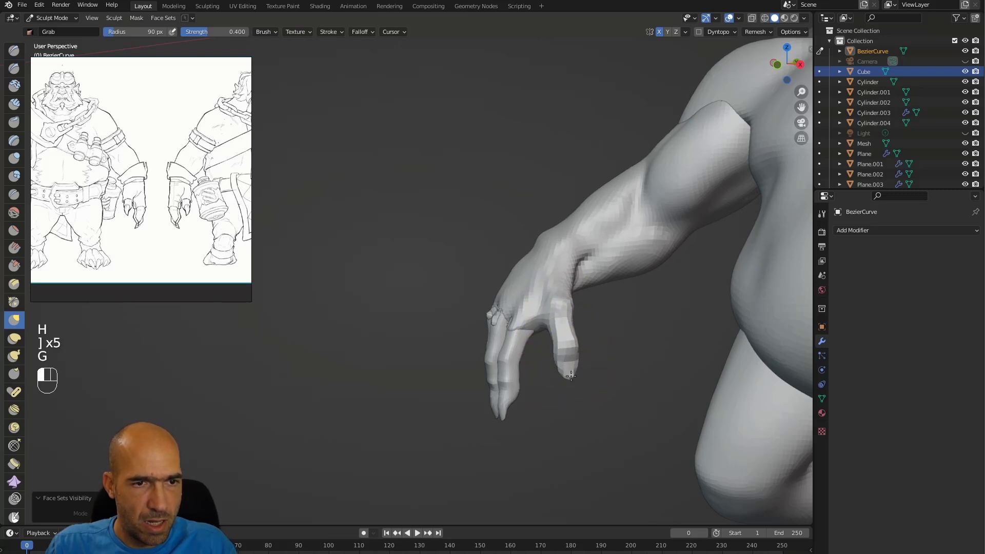
pyautogui.moveTo(600, 361)
pyautogui.mouseDown(button='middle')
pyautogui.moveTo(589, 356)
pyautogui.moveTo(608, 378)
pyautogui.moveTo(627, 370)
pyautogui.mouseUp(button='middle')
pyautogui.press('6')
pyautogui.keyDown('ctrl'); pyautogui.moveTo(627, 371); pyautogui.dragTo(627, 331, button='middle'); pyautogui.keyUp('ctrl')
pyautogui.moveTo(627, 331)
pyautogui.keyDown('alt'); pyautogui.keyDown('shift'); pyautogui.mouseDown(button='middle')
pyautogui.moveTo(632, 323)
pyautogui.moveTo(599, 333)
pyautogui.mouseUp(button='middle'); pyautogui.keyUp('shift'); pyautogui.keyUp('alt')
pyautogui.press('g')
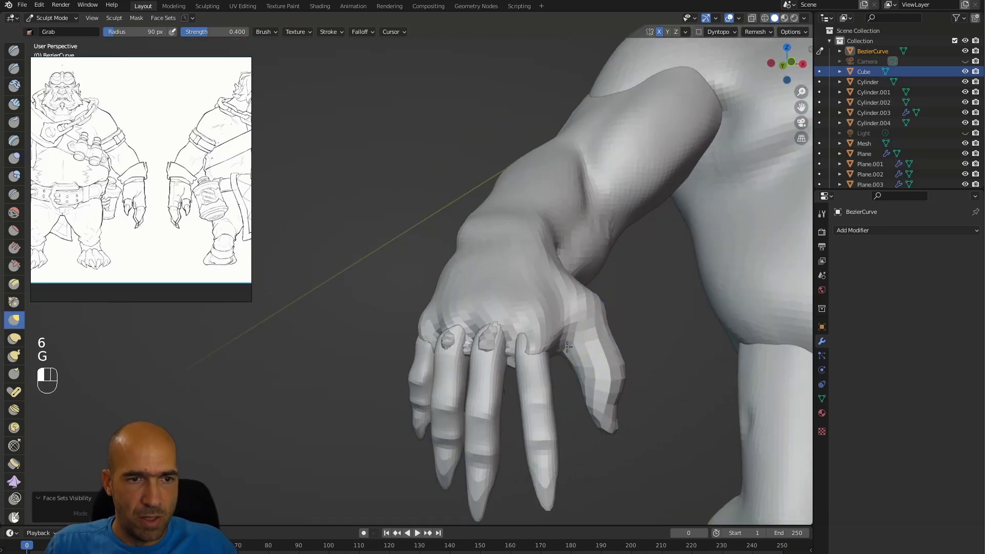
# Taper the thumb tip into a claw and bend the thumb's outline from the palm side with the Grab brush
pyautogui.moveTo(611, 383)
pyautogui.keyDown('alt'); pyautogui.mouseDown(button='middle')
pyautogui.moveTo(640, 374)
pyautogui.moveTo(603, 374)
pyautogui.mouseUp(button='middle'); pyautogui.keyUp('alt')
pyautogui.keyDown('ctrl'); pyautogui.moveTo(603, 375); pyautogui.dragTo(576, 321, button='middle'); pyautogui.keyUp('ctrl')
pyautogui.moveTo(625, 429); pyautogui.dragTo(594, 376, button='middle')
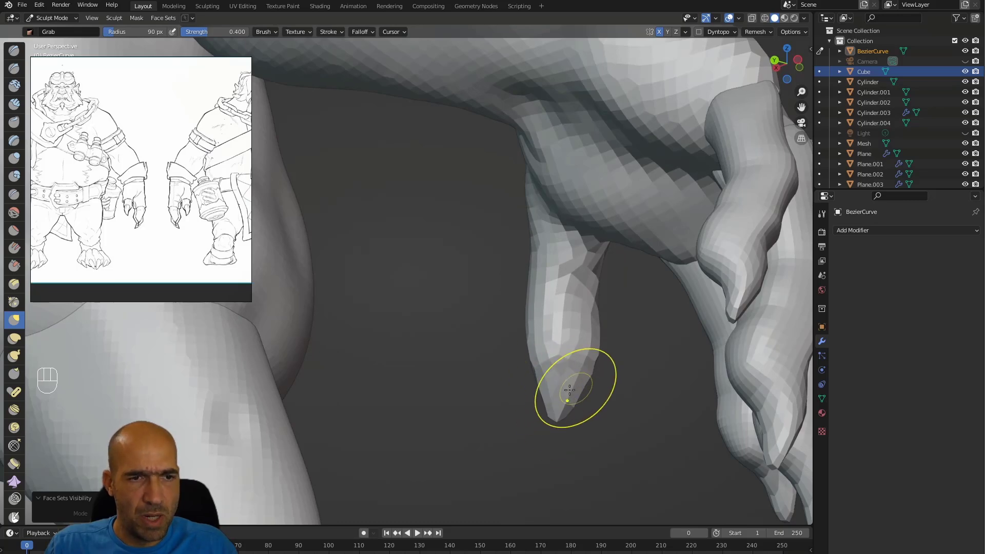
pyautogui.moveTo(608, 356); pyautogui.dragTo(536, 296, button='middle')
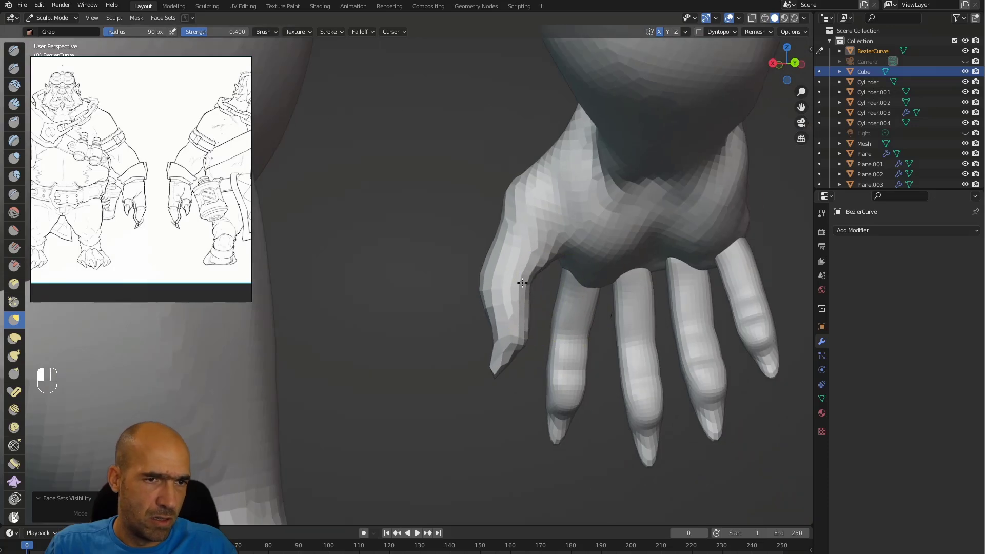
pyautogui.keyDown('alt'); pyautogui.moveTo(501, 220); pyautogui.dragTo(513, 209, button='middle'); pyautogui.keyUp('alt')
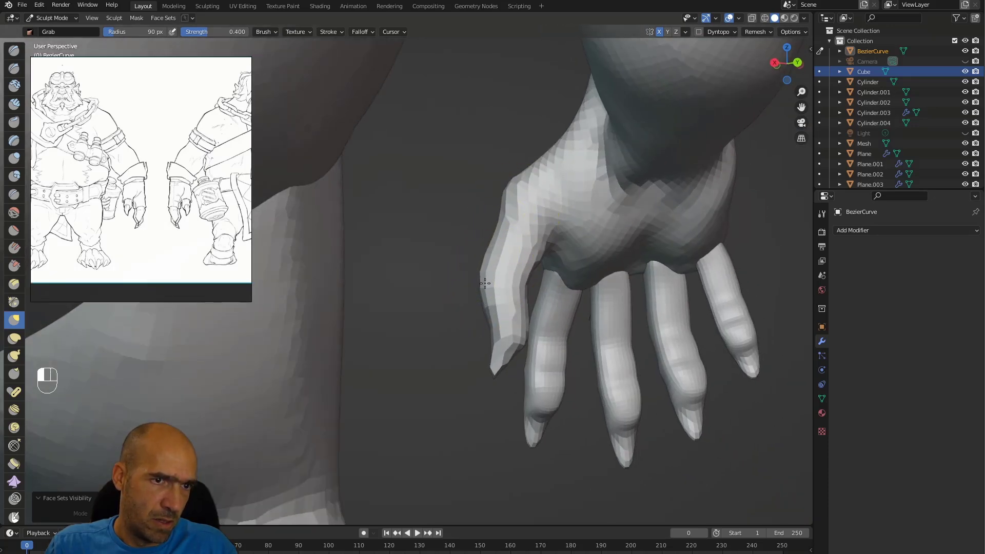
# Refine the thumb and its base from several angles with the Grab brush at a 90 px radius and 0.400 strength
pyautogui.scroll(-4, 485, 262)
pyautogui.moveTo(484, 264)
pyautogui.keyDown('alt'); pyautogui.mouseDown(button='middle')
pyautogui.moveTo(446, 321)
pyautogui.moveTo(495, 356)
pyautogui.moveTo(590, 330)
pyautogui.mouseUp(button='middle'); pyautogui.keyUp('alt')
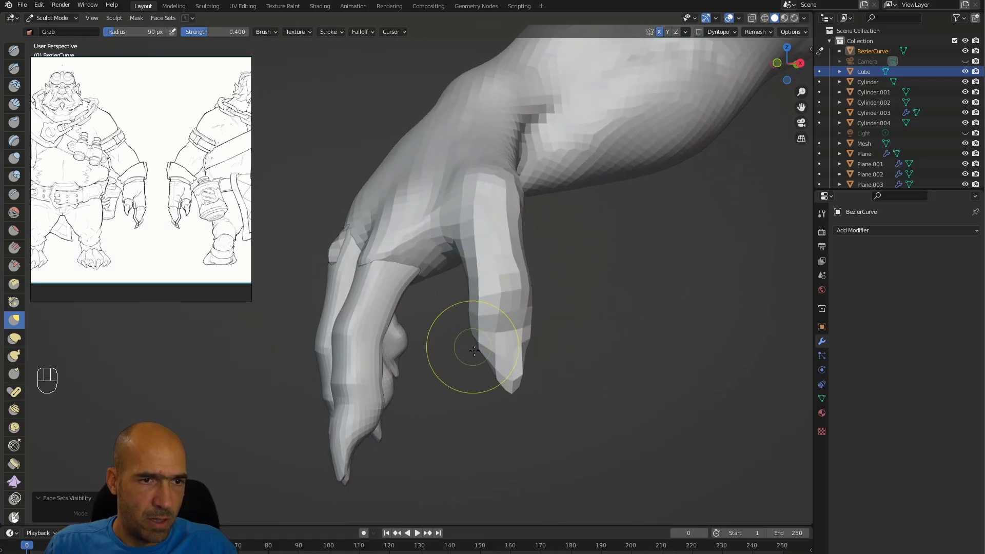
pyautogui.keyDown('ctrl'); pyautogui.moveTo(525, 274); pyautogui.dragTo(464, 219, button='middle'); pyautogui.keyUp('ctrl')
pyautogui.scroll(3, 463, 219)
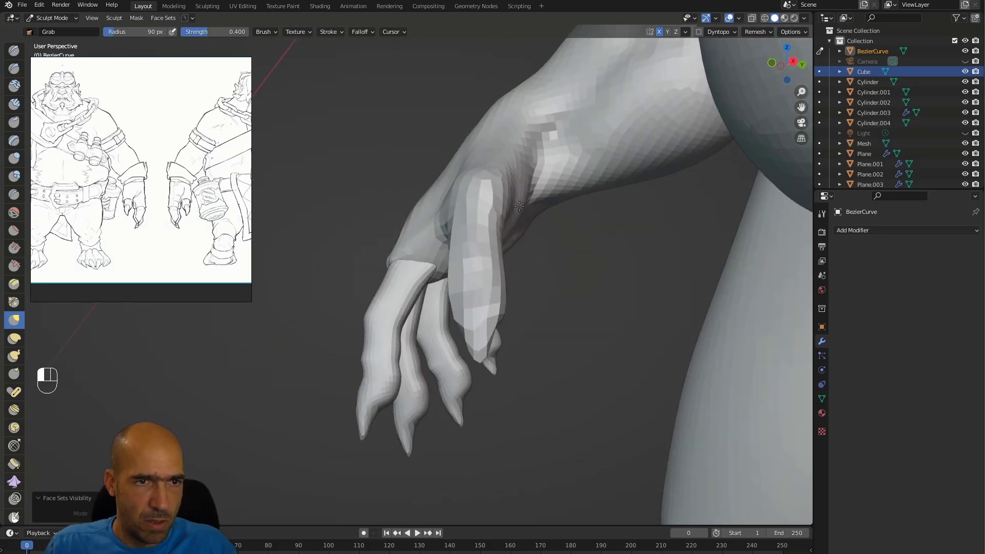
pyautogui.keyDown('shift'); pyautogui.moveTo(556, 152); pyautogui.dragTo(551, 266, button='middle'); pyautogui.keyUp('shift')
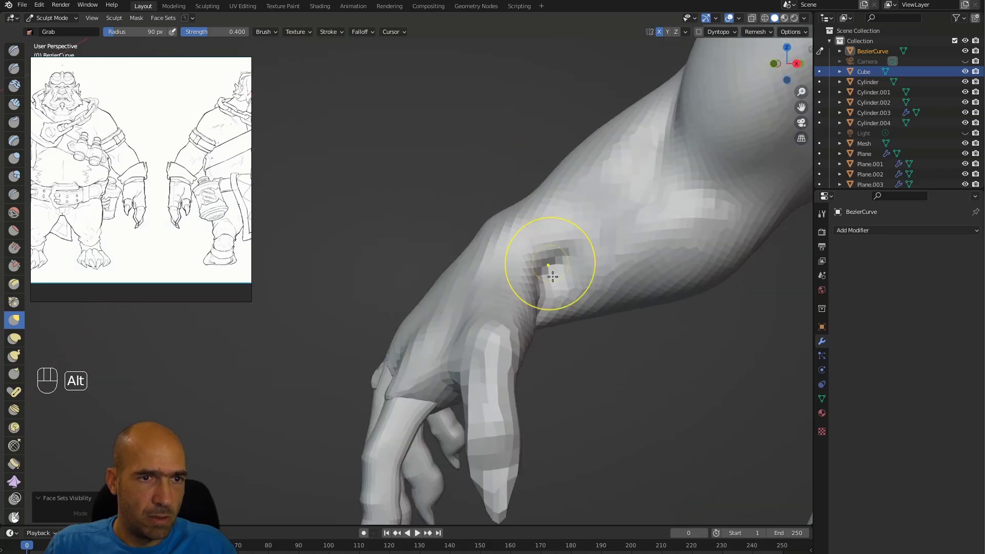
pyautogui.keyDown('alt'); pyautogui.moveTo(531, 230); pyautogui.dragTo(567, 267, button='middle'); pyautogui.keyUp('alt')
# Carve grooves between the toes on the front of the foot with the Draw Sharp brush at 90 px and 0.500 strength
pyautogui.scroll(-7, 568, 325)
pyautogui.keyDown('alt'); pyautogui.moveTo(568, 325); pyautogui.dragTo(528, 340, button='middle'); pyautogui.keyUp('alt')
pyautogui.keyDown('alt'); pyautogui.moveTo(528, 340); pyautogui.dragTo(467, 220, button='middle'); pyautogui.keyUp('alt')
pyautogui.keyDown('shift'); pyautogui.moveTo(468, 221); pyautogui.dragTo(466, 365, button='middle'); pyautogui.keyUp('shift')
pyautogui.press('1')
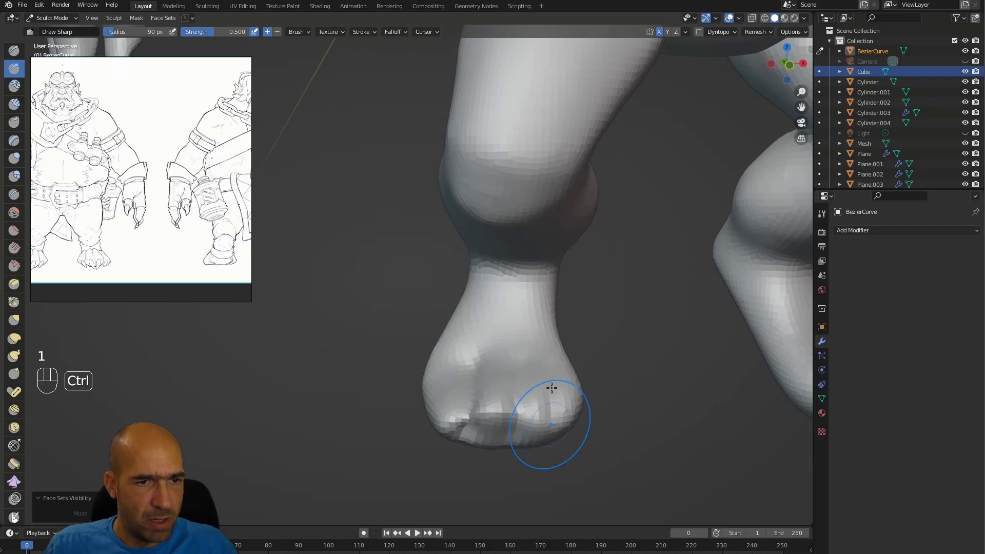
pyautogui.keyDown('alt'); pyautogui.moveTo(587, 391); pyautogui.dragTo(543, 368, button='middle'); pyautogui.keyUp('alt')
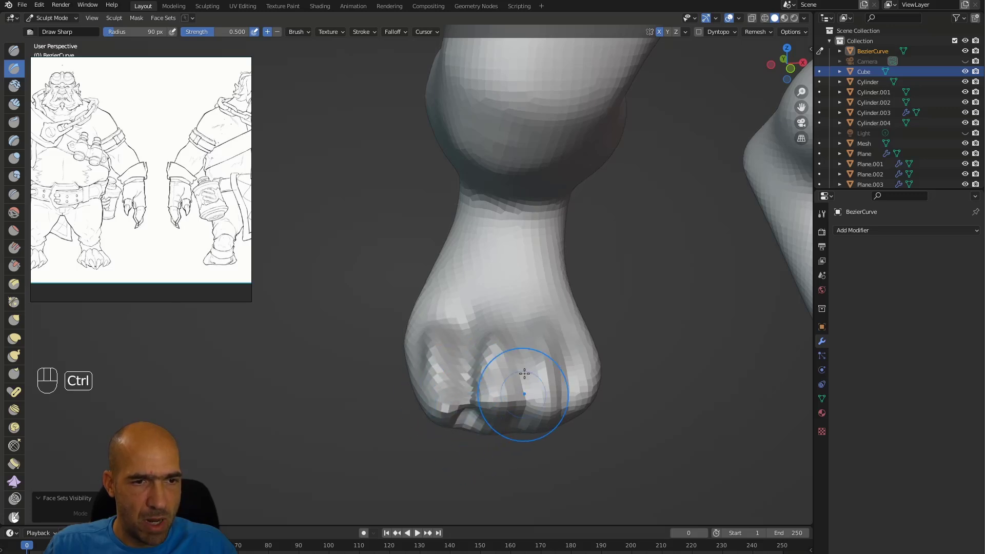
pyautogui.moveTo(580, 421)
pyautogui.keyDown('alt'); pyautogui.mouseDown(button='middle')
pyautogui.moveTo(500, 461)
pyautogui.moveTo(482, 434)
pyautogui.mouseUp(button='middle'); pyautogui.keyUp('alt')
# Pull the toe ends out and raise the toe knuckles with the Grab brush at a 90 px radius
pyautogui.press('g')
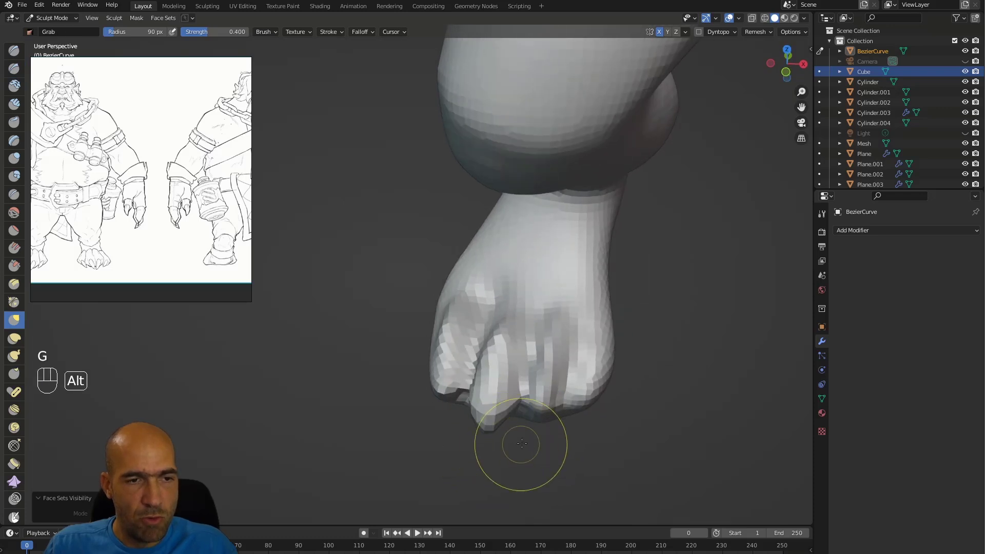
pyautogui.moveTo(522, 444); pyautogui.dragTo(538, 433)
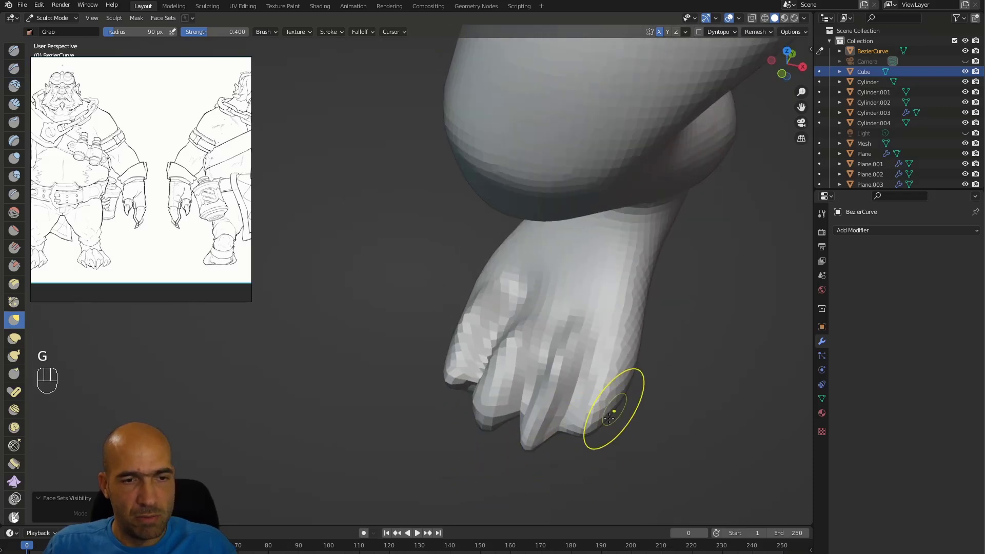
pyautogui.keyDown('alt'); pyautogui.moveTo(439, 440); pyautogui.dragTo(461, 355, button='middle'); pyautogui.keyUp('alt')
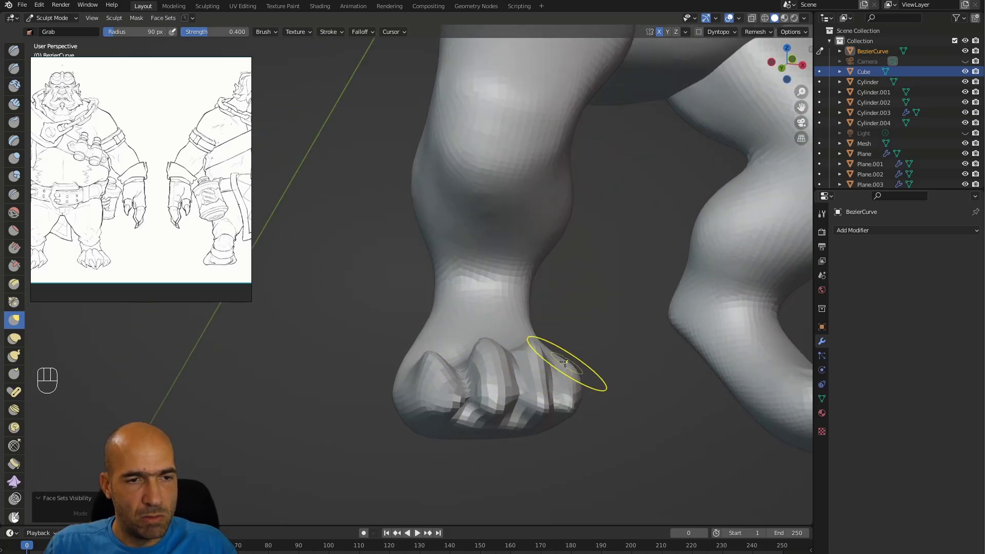
pyautogui.moveTo(563, 341)
pyautogui.keyDown('alt'); pyautogui.mouseDown(button='middle')
pyautogui.moveTo(539, 363)
pyautogui.moveTo(527, 335)
pyautogui.mouseUp(button='middle'); pyautogui.keyUp('alt')
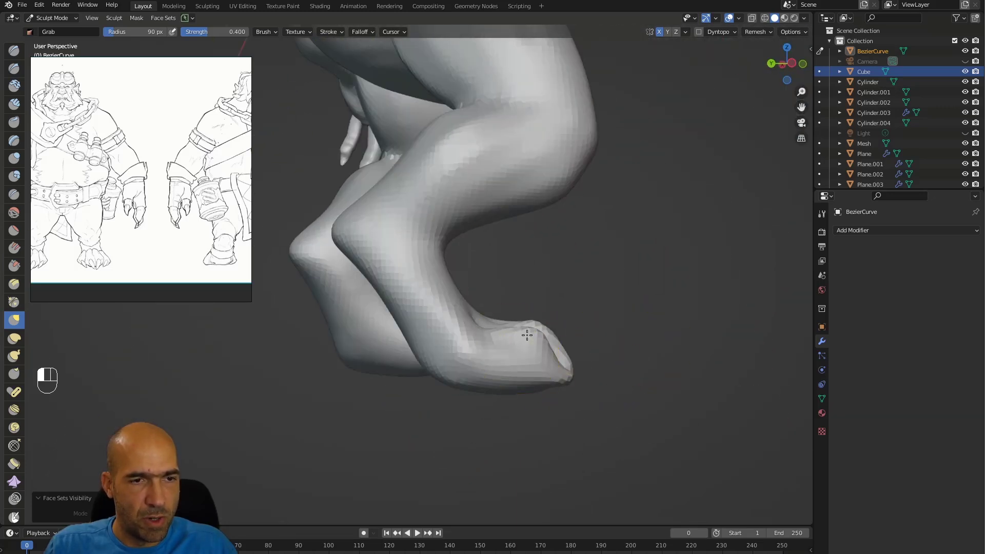
# Lengthen the toes into separate pointed tips from the side and from above with the Grab brush
pyautogui.keyDown('alt'); pyautogui.moveTo(553, 394); pyautogui.dragTo(606, 390, button='middle'); pyautogui.keyUp('alt')
pyautogui.moveTo(605, 390)
pyautogui.keyDown('ctrl'); pyautogui.mouseDown(button='middle')
pyautogui.moveTo(657, 366)
pyautogui.moveTo(559, 354)
pyautogui.mouseUp(button='middle'); pyautogui.keyUp('ctrl')
pyautogui.moveTo(557, 374); pyautogui.dragTo(550, 391)
pyautogui.keyDown('alt'); pyautogui.moveTo(528, 363); pyautogui.dragTo(577, 392, button='middle'); pyautogui.keyUp('alt')
pyautogui.keyDown('alt'); pyautogui.moveTo(600, 358); pyautogui.dragTo(493, 351, button='middle'); pyautogui.keyUp('alt')
pyautogui.moveTo(541, 418)
pyautogui.mouseDown()
pyautogui.moveTo(571, 434)
pyautogui.moveTo(554, 454)
pyautogui.mouseUp()
pyautogui.moveTo(590, 365); pyautogui.dragTo(575, 344)
pyautogui.moveTo(576, 344)
pyautogui.keyDown('ctrl'); pyautogui.mouseDown(button='middle')
pyautogui.moveTo(567, 308)
pyautogui.moveTo(523, 301)
pyautogui.mouseUp(button='middle'); pyautogui.keyUp('ctrl')
# Inflate the toes with the Inflate/Deflate brush and carve tendon grooves up the top of the foot with Draw Sharp
pyautogui.press('6')
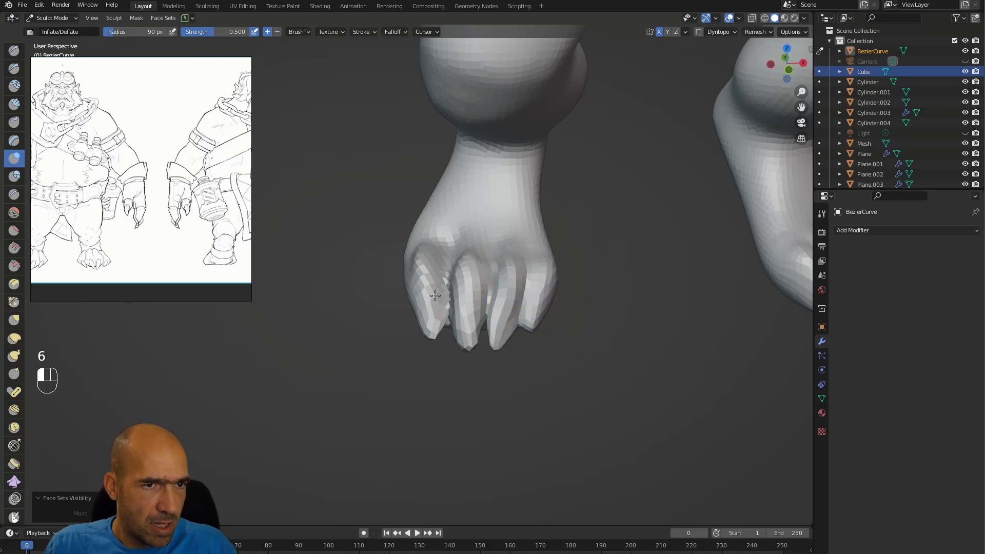
pyautogui.moveTo(526, 135)
pyautogui.keyDown('alt'); pyautogui.keyDown('shift'); pyautogui.mouseDown(button='middle')
pyautogui.moveTo(488, 218)
pyautogui.moveTo(451, 263)
pyautogui.mouseUp(button='middle'); pyautogui.keyUp('shift'); pyautogui.keyUp('alt')
pyautogui.press('1')
pyautogui.keyDown('ctrl'); pyautogui.moveTo(452, 238); pyautogui.dragTo(413, 383); pyautogui.keyUp('ctrl')
pyautogui.moveTo(506, 313)
pyautogui.keyDown('ctrl'); pyautogui.keyDown('alt'); pyautogui.mouseDown(button='middle')
pyautogui.moveTo(451, 292)
pyautogui.moveTo(468, 287)
pyautogui.moveTo(446, 221)
pyautogui.mouseUp(button='middle'); pyautogui.keyUp('alt'); pyautogui.keyUp('ctrl')
# Reposition the toes and reshape the outline of the foot with the Grab brush at a 123 px radius
pyautogui.press('g')
pyautogui.press(']')
pyautogui.press(']')
pyautogui.press(']')
pyautogui.moveTo(404, 289)
pyautogui.keyDown('alt'); pyautogui.mouseDown(button='middle')
pyautogui.moveTo(423, 331)
pyautogui.moveTo(419, 310)
pyautogui.moveTo(448, 324)
pyautogui.mouseUp(button='middle'); pyautogui.keyUp('alt')
pyautogui.moveTo(441, 400); pyautogui.dragTo(434, 370)
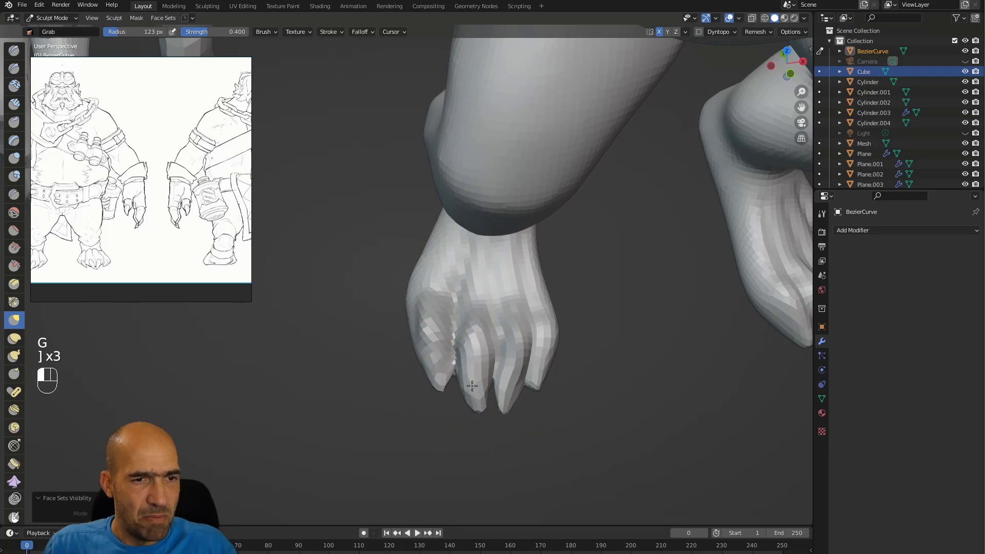
pyautogui.keyDown('alt'); pyautogui.moveTo(583, 352); pyautogui.dragTo(549, 362, button='middle'); pyautogui.keyUp('alt')
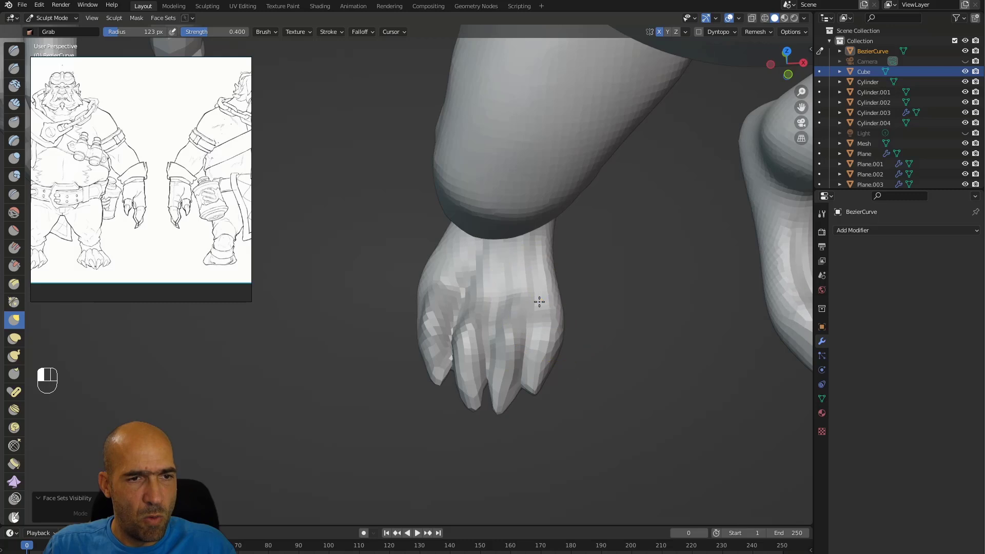
pyautogui.keyDown('alt'); pyautogui.moveTo(536, 288); pyautogui.dragTo(469, 389, button='middle'); pyautogui.keyUp('alt')
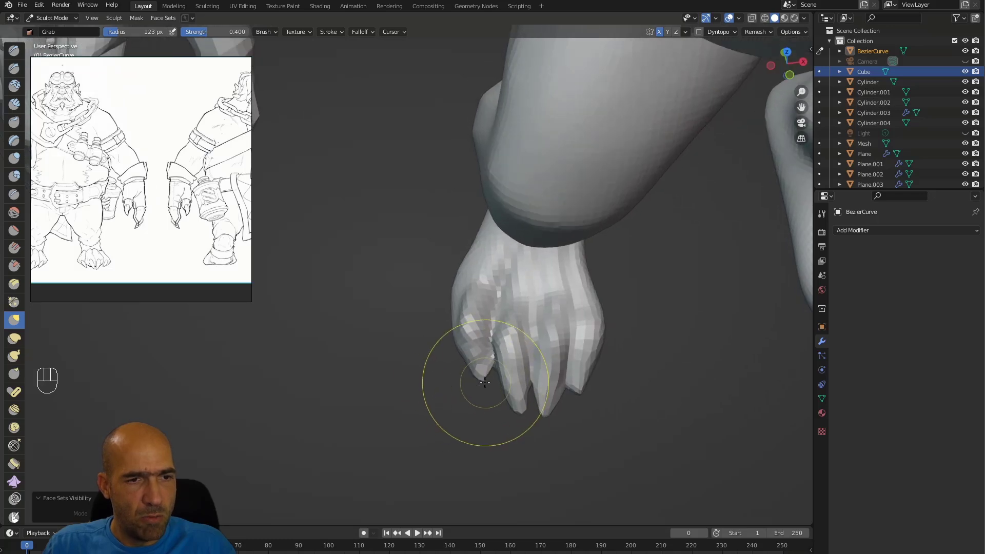
# Adjust the silhouette of the foot, ankle, knee and inner thigh in the front view with the Grab brush at 123 px
pyautogui.moveTo(545, 411)
pyautogui.keyDown('ctrl'); pyautogui.mouseDown(button='middle')
pyautogui.moveTo(474, 342)
pyautogui.moveTo(530, 299)
pyautogui.moveTo(522, 311)
pyautogui.moveTo(548, 373)
pyautogui.moveTo(593, 297)
pyautogui.moveTo(470, 327)
pyautogui.mouseUp(button='middle'); pyautogui.keyUp('ctrl')
pyautogui.press('6')
pyautogui.press('KP_1')
pyautogui.press('g')
pyautogui.moveTo(469, 337); pyautogui.dragTo(465, 325)
pyautogui.moveTo(506, 347)
pyautogui.keyDown('ctrl'); pyautogui.keyDown('alt'); pyautogui.mouseDown(button='middle')
pyautogui.moveTo(505, 377)
pyautogui.moveTo(509, 328)
pyautogui.mouseUp(button='middle'); pyautogui.keyUp('alt'); pyautogui.keyUp('ctrl')
pyautogui.moveTo(499, 260); pyautogui.dragTo(529, 258)
pyautogui.moveTo(474, 203)
pyautogui.mouseDown()
pyautogui.moveTo(465, 190)
pyautogui.moveTo(480, 195)
pyautogui.mouseUp()
pyautogui.moveTo(514, 177); pyautogui.dragTo(525, 175)
pyautogui.moveTo(528, 174); pyautogui.dragTo(536, 169)
pyautogui.moveTo(542, 132); pyautogui.dragTo(568, 97)
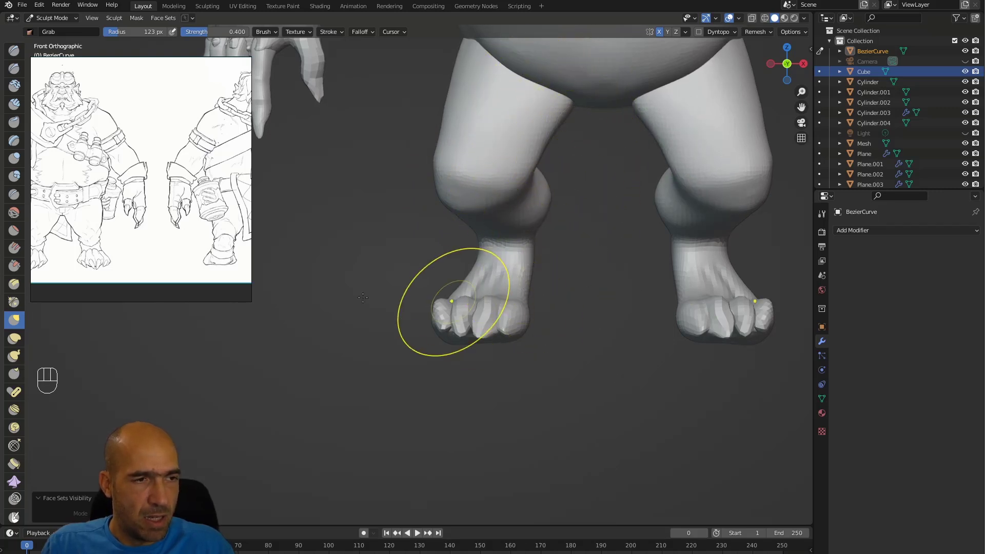
# Flatten the soles of both feet by projecting them onto a line drawn across below the toes with the Line Project tool
pyautogui.moveTo(25, 326); pyautogui.dragTo(47, 325)
pyautogui.click(13, 359)
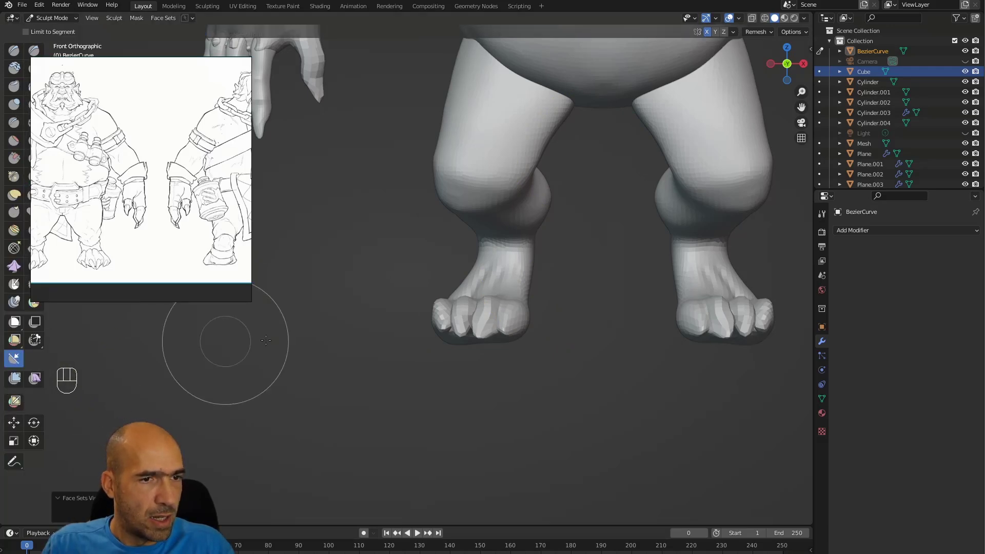
pyautogui.moveTo(336, 329)
pyautogui.mouseDown()
pyautogui.moveTo(811, 326)
pyautogui.moveTo(815, 349)
pyautogui.mouseUp()
pyautogui.hotkey('ctrl', 'space')
pyautogui.hotkey('ctrl', 'space')
pyautogui.hotkey('ctrl', 'space')
pyautogui.hotkey('ctrl', 'space')
pyautogui.hotkey('ctrl', 'space')
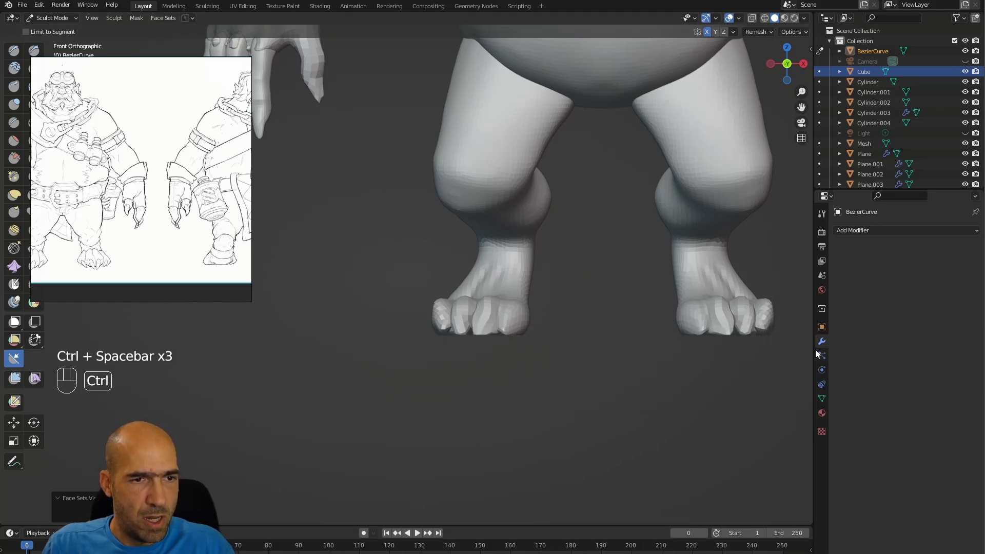
# Build up muscle strips on the front of the thighs with the Clay Strips brush at 72 px and 0.600 strength, and smooth them
pyautogui.press('g')
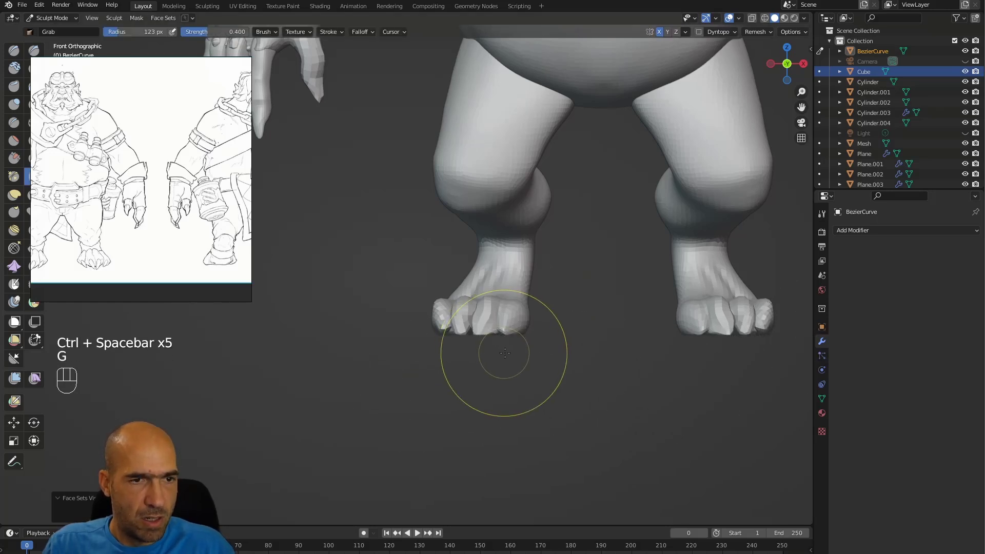
pyautogui.scroll(-6, 501, 352)
pyautogui.keyDown('alt'); pyautogui.moveTo(599, 368); pyautogui.dragTo(599, 281, button='middle'); pyautogui.keyUp('alt')
pyautogui.moveTo(599, 281)
pyautogui.keyDown('alt'); pyautogui.mouseDown(button='middle')
pyautogui.moveTo(498, 297)
pyautogui.moveTo(513, 216)
pyautogui.moveTo(515, 231)
pyautogui.moveTo(545, 235)
pyautogui.moveTo(479, 250)
pyautogui.moveTo(503, 242)
pyautogui.mouseUp(button='middle'); pyautogui.keyUp('alt')
pyautogui.press('2')
pyautogui.press('[')
pyautogui.press('[')
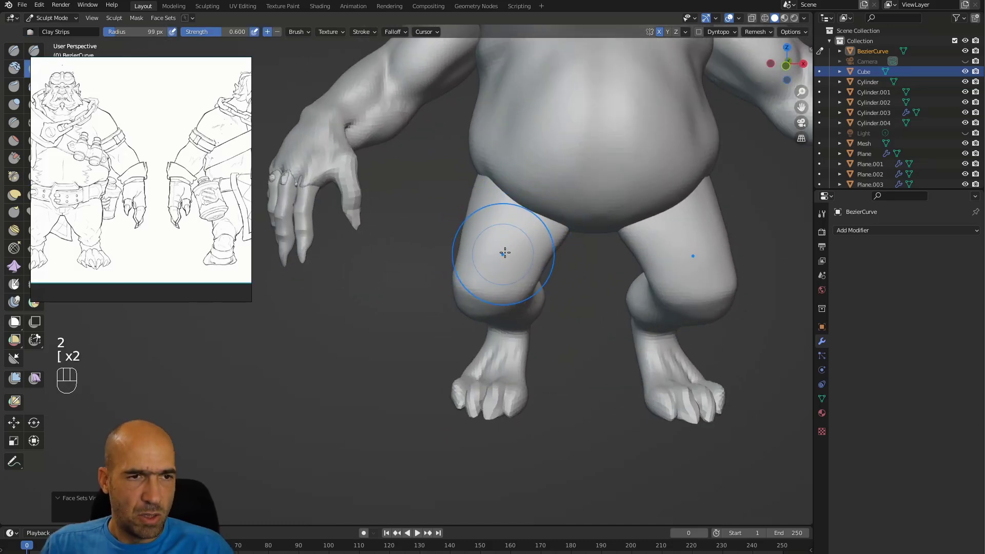
pyautogui.moveTo(494, 205); pyautogui.dragTo(486, 292)
pyautogui.keyDown('alt'); pyautogui.moveTo(524, 319); pyautogui.dragTo(517, 309, button='middle'); pyautogui.keyUp('alt')
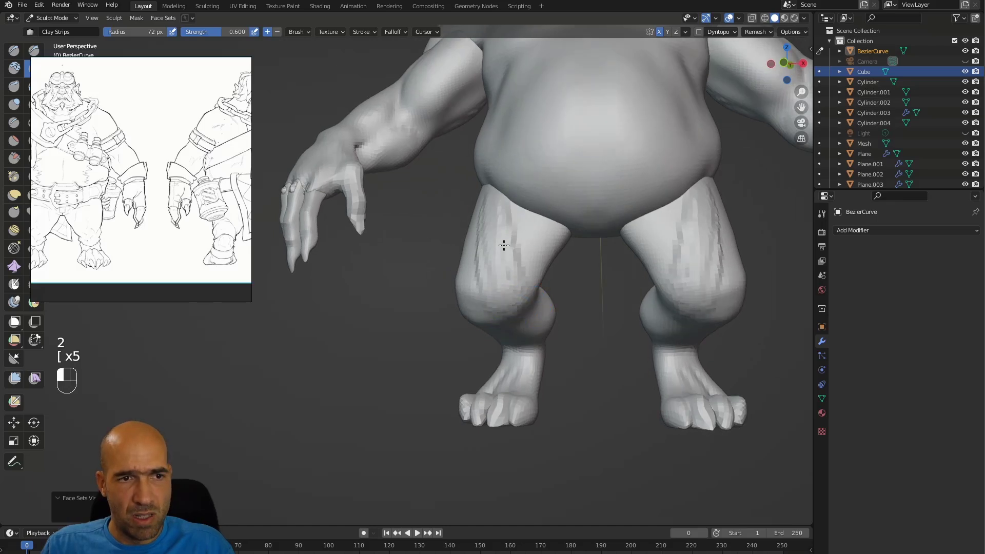
pyautogui.keyDown('shift'); pyautogui.moveTo(520, 226); pyautogui.dragTo(474, 299); pyautogui.keyUp('shift')
pyautogui.keyDown('alt'); pyautogui.moveTo(565, 252); pyautogui.dragTo(543, 244); pyautogui.keyUp('alt')
pyautogui.moveTo(547, 231)
pyautogui.keyDown('shift'); pyautogui.mouseDown()
pyautogui.moveTo(543, 217)
pyautogui.moveTo(545, 246)
pyautogui.mouseUp(); pyautogui.keyUp('shift')
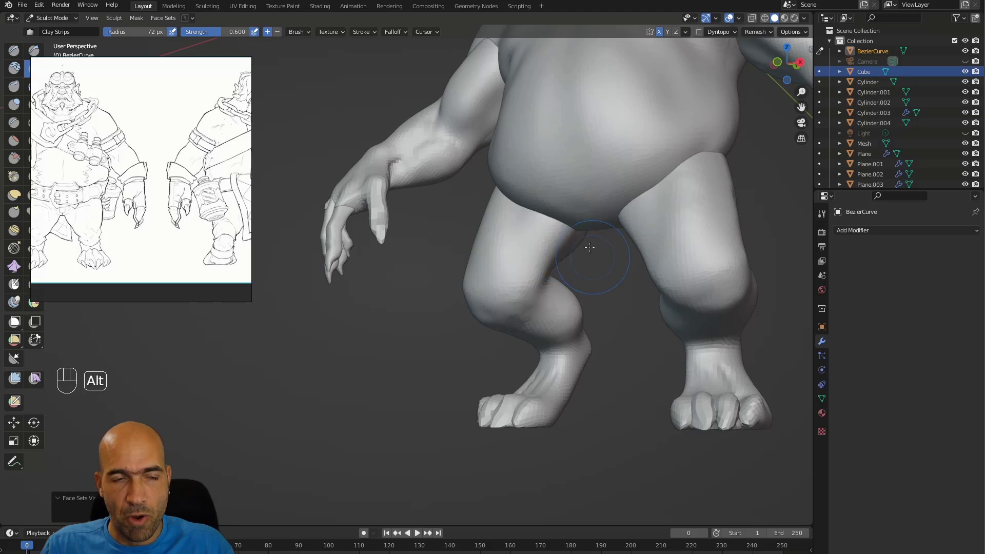
# Shape and smooth the inner thighs and build up the kneecaps with the Clay Strips brush at 72 px
pyautogui.keyDown('alt'); pyautogui.moveTo(590, 267); pyautogui.dragTo(538, 231); pyautogui.keyUp('alt')
pyautogui.moveTo(575, 243); pyautogui.dragTo(566, 255)
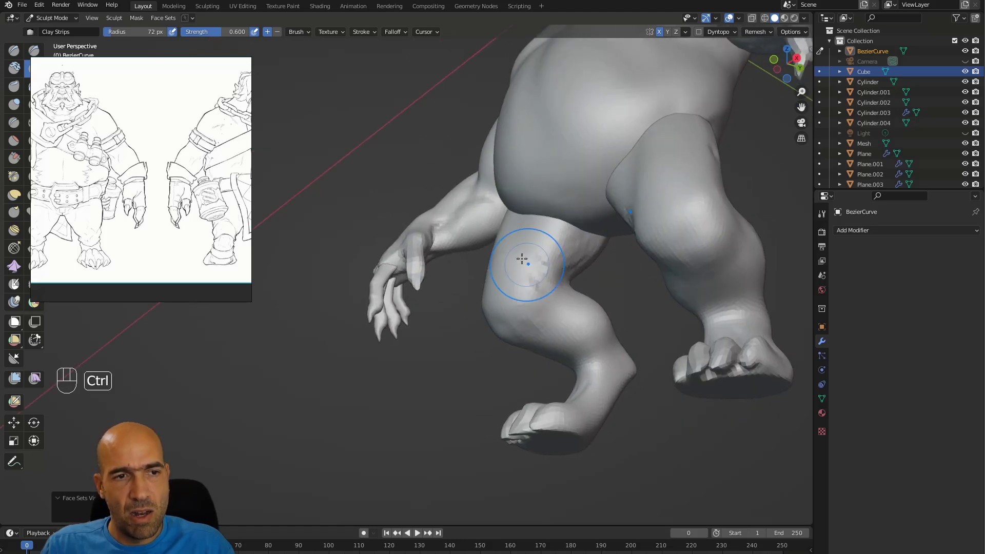
pyautogui.keyDown('shift'); pyautogui.moveTo(551, 221); pyautogui.dragTo(522, 264); pyautogui.keyUp('shift')
pyautogui.moveTo(462, 244)
pyautogui.keyDown('alt'); pyautogui.mouseDown()
pyautogui.moveTo(526, 278)
pyautogui.moveTo(519, 248)
pyautogui.moveTo(522, 297)
pyautogui.moveTo(523, 269)
pyautogui.mouseUp(); pyautogui.keyUp('alt')
pyautogui.moveTo(523, 267)
pyautogui.mouseDown()
pyautogui.moveTo(525, 248)
pyautogui.moveTo(529, 272)
pyautogui.mouseUp()
pyautogui.moveTo(496, 310); pyautogui.dragTo(492, 337)
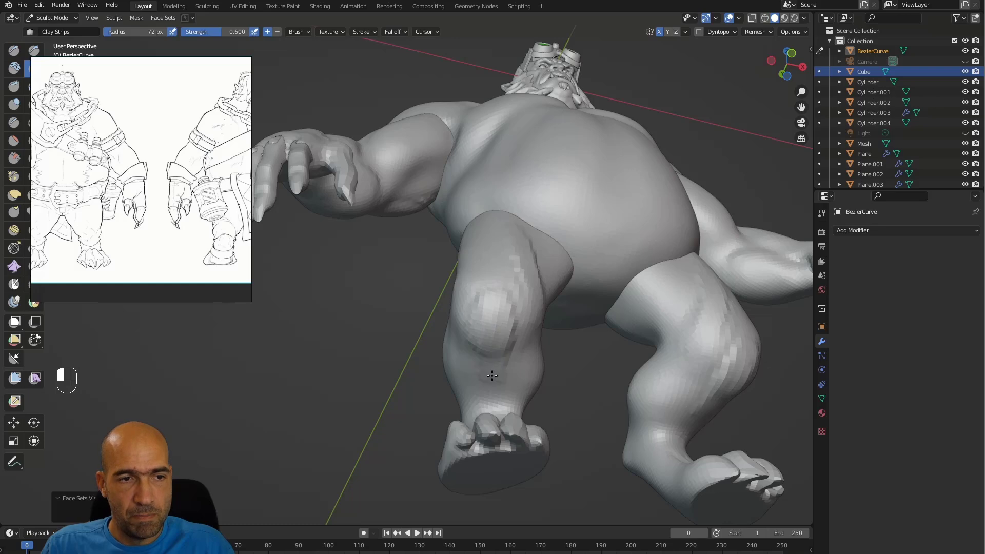
# Sculpt the calf muscles on the back of the lower legs with the Clay Strips brush at 72 px and 0.600 strength
pyautogui.moveTo(487, 400)
pyautogui.keyDown('alt'); pyautogui.mouseDown()
pyautogui.moveTo(534, 341)
pyautogui.moveTo(526, 352)
pyautogui.moveTo(545, 392)
pyautogui.moveTo(578, 372)
pyautogui.moveTo(568, 371)
pyautogui.mouseUp(); pyautogui.keyUp('alt')
pyautogui.press('1')
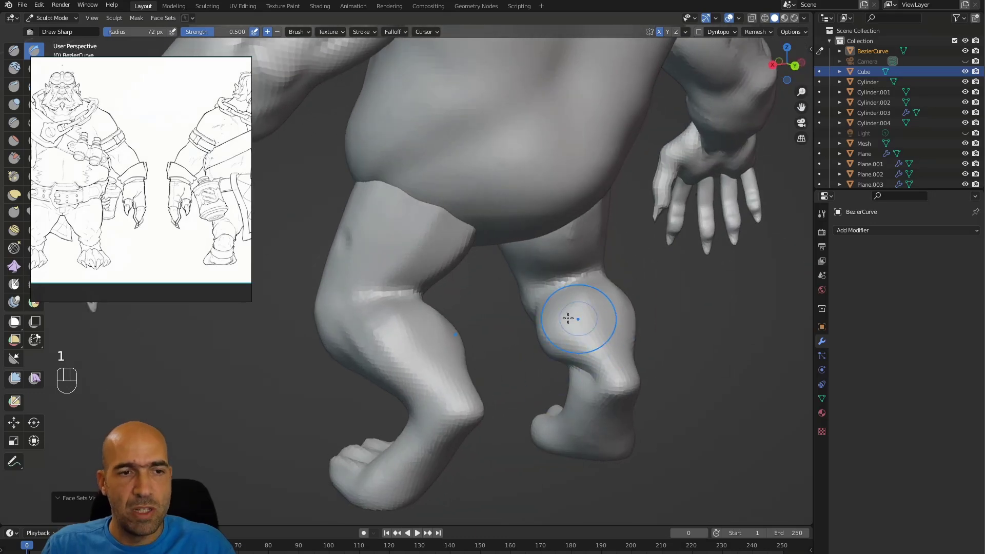
pyautogui.press('2')
pyautogui.moveTo(562, 310)
pyautogui.mouseDown()
pyautogui.moveTo(620, 314)
pyautogui.moveTo(590, 302)
pyautogui.mouseUp()
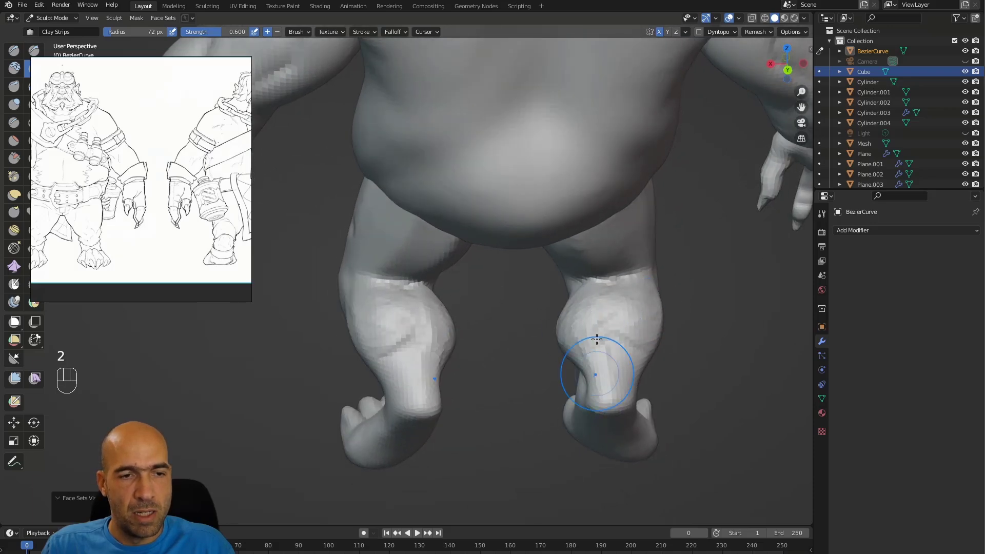
pyautogui.moveTo(617, 376)
pyautogui.keyDown('alt'); pyautogui.mouseDown()
pyautogui.moveTo(639, 385)
pyautogui.moveTo(587, 409)
pyautogui.mouseUp(); pyautogui.keyUp('alt')
# Define the heel tendon and the hollows on both sides of the ankle with the Clay Strips brush
pyautogui.keyDown('alt'); pyautogui.moveTo(662, 358); pyautogui.dragTo(566, 340); pyautogui.keyUp('alt')
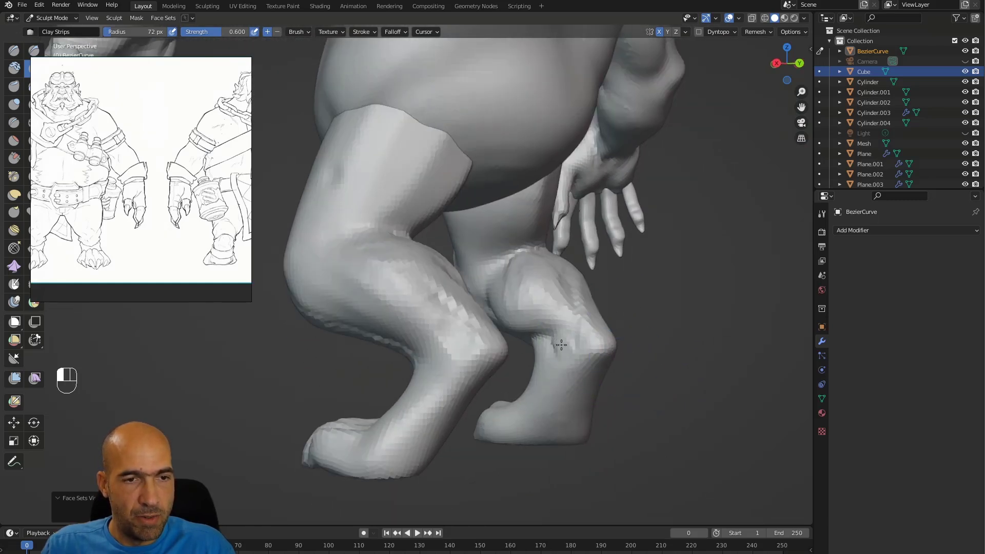
pyautogui.moveTo(548, 350)
pyautogui.keyDown('alt'); pyautogui.mouseDown()
pyautogui.moveTo(601, 356)
pyautogui.moveTo(541, 352)
pyautogui.mouseUp(); pyautogui.keyUp('alt')
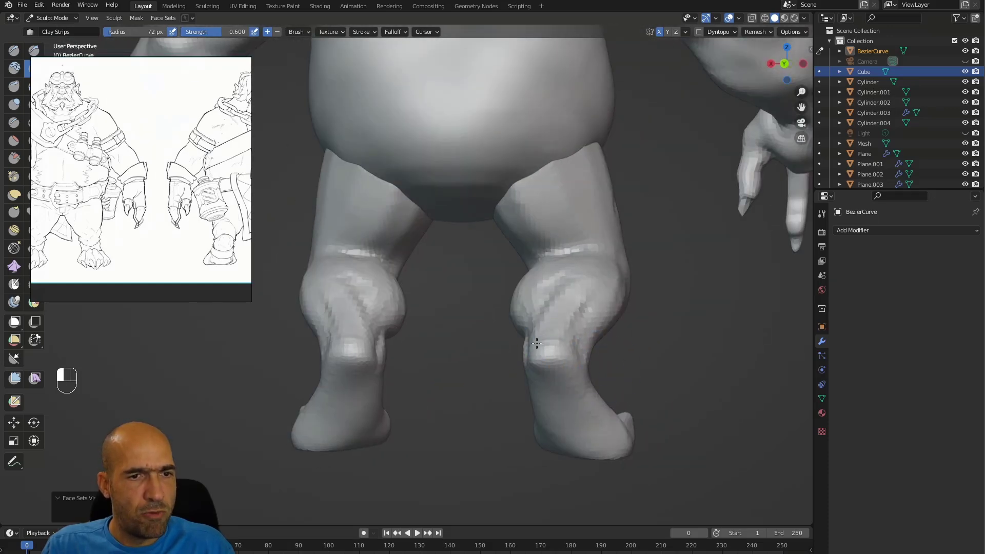
pyautogui.keyDown('alt'); pyautogui.moveTo(555, 416); pyautogui.dragTo(556, 344); pyautogui.keyUp('alt')
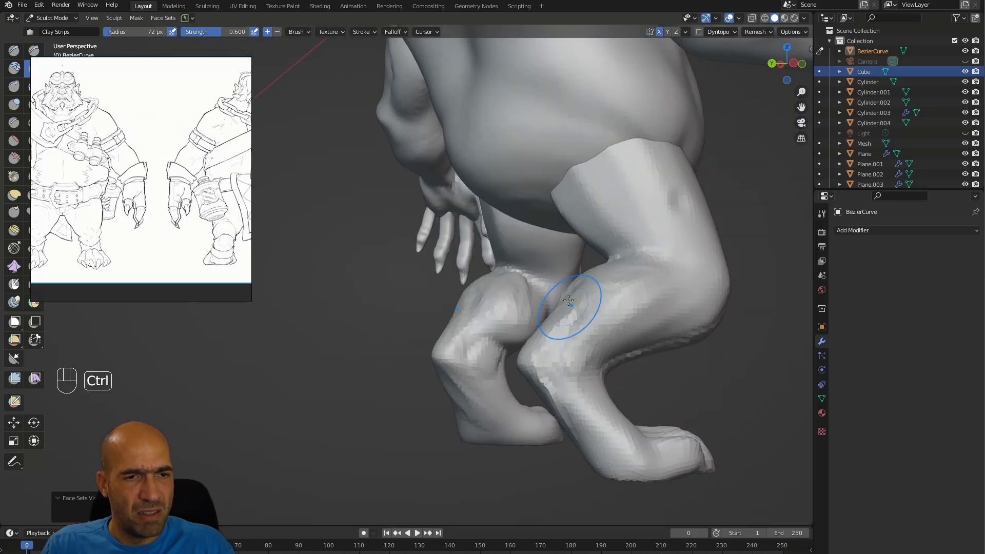
pyautogui.keyDown('alt'); pyautogui.moveTo(569, 305); pyautogui.dragTo(567, 292); pyautogui.keyUp('alt')
# Reshape the back of the upper thigh from the side with the Grab brush at a 97 px radius and 0.400 strength
pyautogui.keyDown('ctrl'); pyautogui.keyDown('alt'); pyautogui.moveTo(621, 263); pyautogui.dragTo(494, 245); pyautogui.keyUp('alt'); pyautogui.keyUp('ctrl')
pyautogui.moveTo(564, 237)
pyautogui.keyDown('alt'); pyautogui.mouseDown()
pyautogui.moveTo(524, 216)
pyautogui.moveTo(567, 204)
pyautogui.moveTo(599, 231)
pyautogui.mouseUp(); pyautogui.keyUp('alt')
pyautogui.press('g')
pyautogui.press(']')
pyautogui.press(']')
pyautogui.press(']')
pyautogui.keyDown('alt'); pyautogui.moveTo(542, 254); pyautogui.dragTo(537, 262); pyautogui.keyUp('alt')
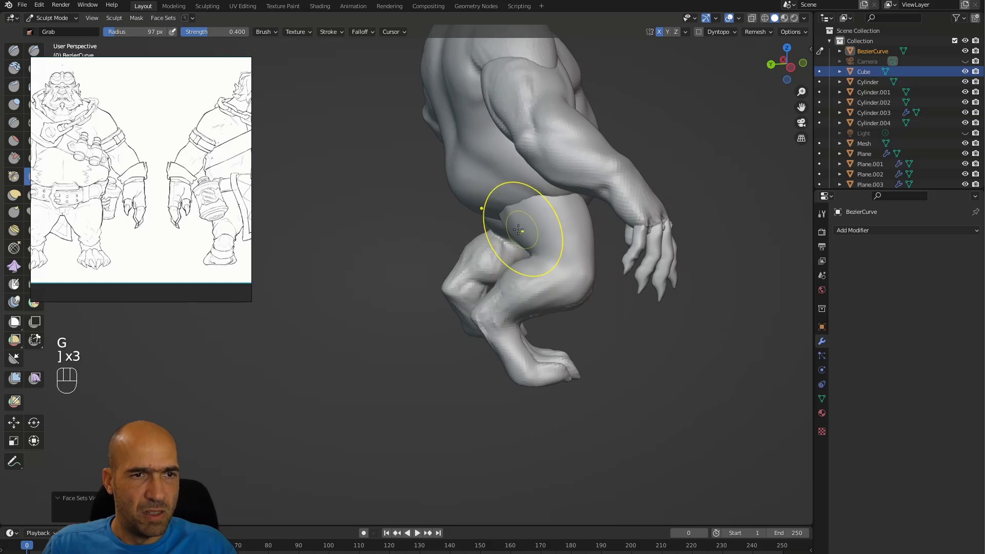
pyautogui.moveTo(521, 220)
pyautogui.keyDown('alt'); pyautogui.mouseDown()
pyautogui.moveTo(482, 194)
pyautogui.moveTo(497, 220)
pyautogui.moveTo(445, 229)
pyautogui.mouseUp(); pyautogui.keyUp('alt')
# Switch sculpting to the torso mesh and build up the buttocks and hips with the Clay Strips brush at 97 px and 0.600 strength
pyautogui.hotkey('alt', 'q')
pyautogui.press('2')
pyautogui.moveTo(457, 226)
pyautogui.keyDown('ctrl'); pyautogui.mouseDown(button='middle')
pyautogui.moveTo(467, 195)
pyautogui.moveTo(472, 206)
pyautogui.mouseUp(button='middle'); pyautogui.keyUp('ctrl')
pyautogui.moveTo(480, 190)
pyautogui.mouseDown()
pyautogui.moveTo(487, 157)
pyautogui.moveTo(508, 183)
pyautogui.mouseUp()
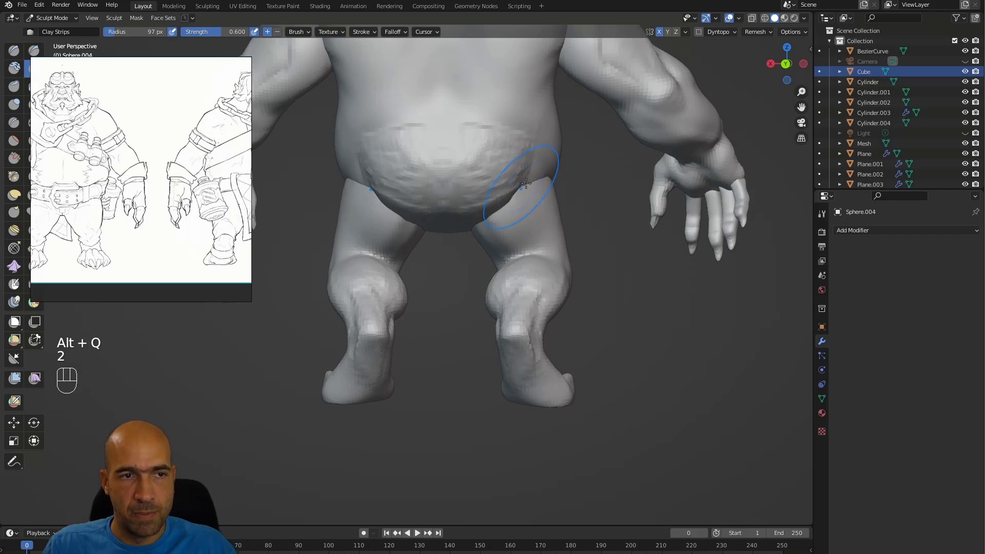
pyautogui.moveTo(501, 147)
pyautogui.mouseDown()
pyautogui.moveTo(549, 158)
pyautogui.moveTo(485, 162)
pyautogui.mouseUp()
pyautogui.moveTo(469, 201)
pyautogui.mouseDown()
pyautogui.moveTo(485, 186)
pyautogui.moveTo(492, 204)
pyautogui.mouseUp()
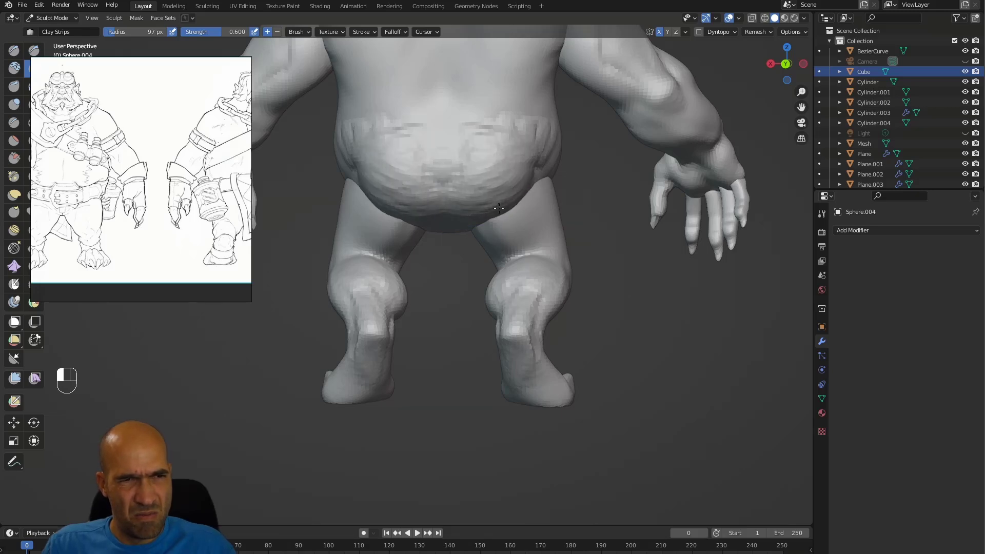
pyautogui.press('1')
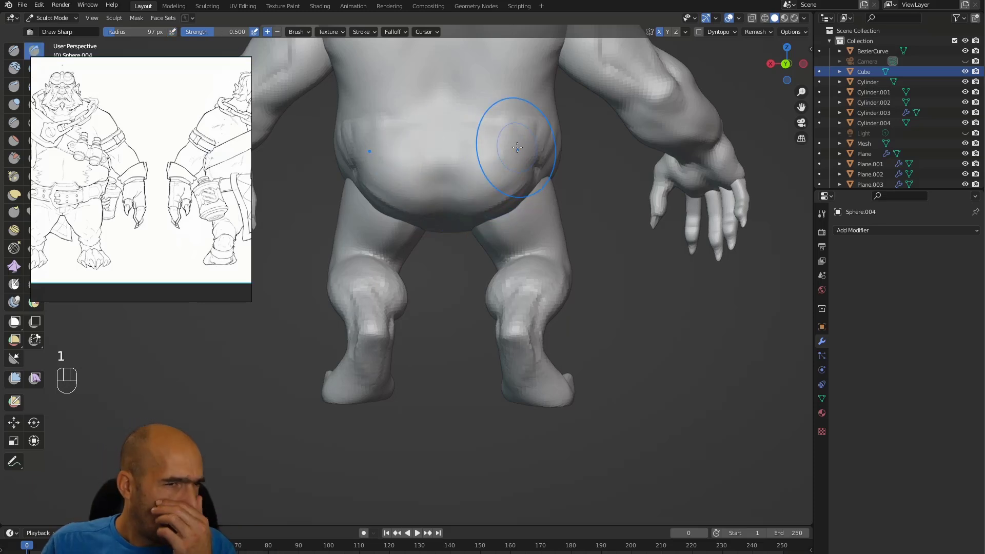
# Examine the ogre's front-view reference drawing up close around the belt, legs and feet
pyautogui.scroll(-6, 220, 158)
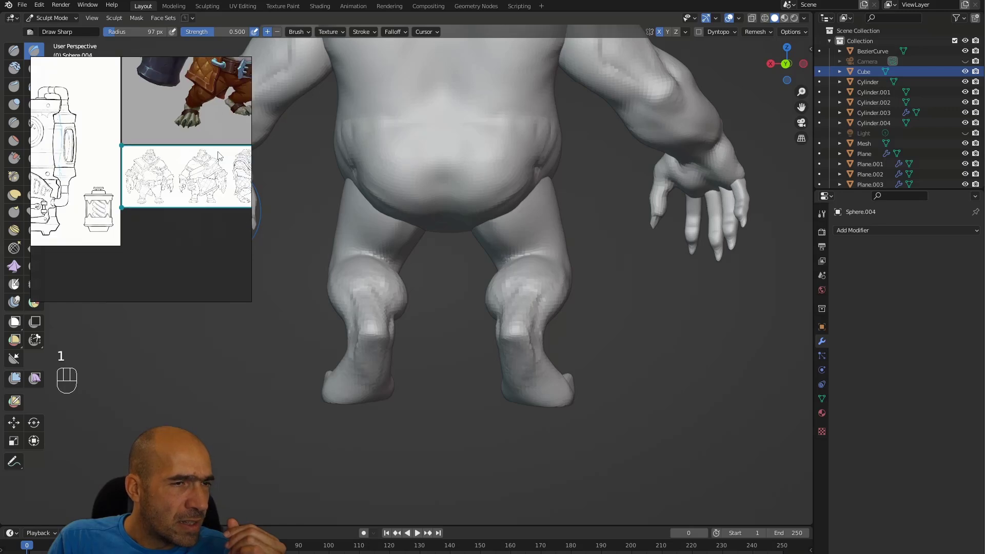
pyautogui.scroll(5, 216, 259)
pyautogui.scroll(5, 170, 211)
pyautogui.scroll(-1, 109, 163)
pyautogui.moveTo(109, 163); pyautogui.dragTo(178, 163, button='middle')
pyautogui.scroll(2, 129, 210)
pyautogui.moveTo(130, 209); pyautogui.dragTo(189, 218, button='middle')
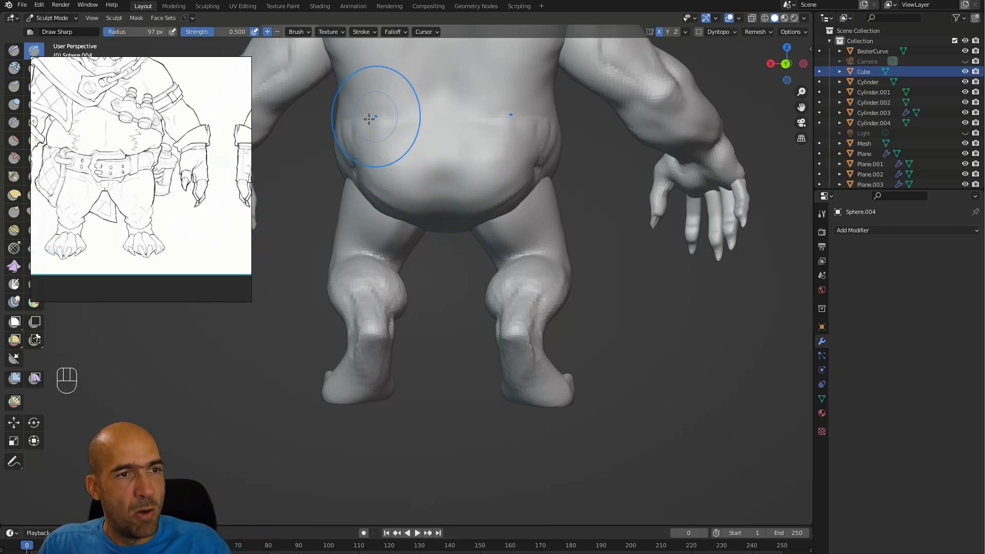
# Undo the last stroke, and carve and soften the cleft between the buttocks with the Draw Sharp brush at 97 px
pyautogui.hotkey('ctrl', 'z')
pyautogui.keyDown('shift'); pyautogui.moveTo(344, 132); pyautogui.dragTo(345, 135); pyautogui.keyUp('shift')
pyautogui.keyDown('ctrl'); pyautogui.moveTo(444, 135); pyautogui.dragTo(438, 177); pyautogui.keyUp('ctrl')
pyautogui.keyDown('ctrl'); pyautogui.moveTo(438, 157); pyautogui.dragTo(436, 214); pyautogui.keyUp('ctrl')
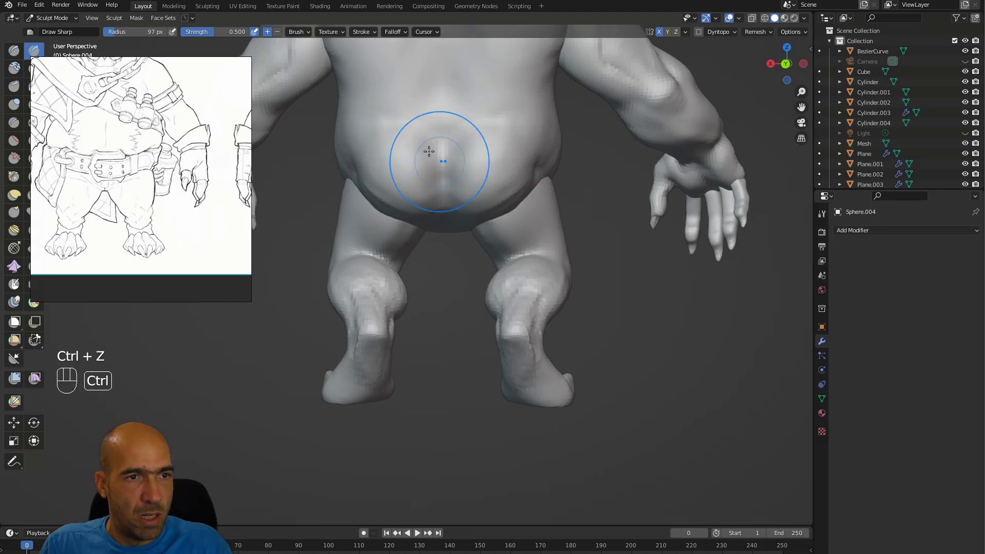
pyautogui.keyDown('shift'); pyautogui.moveTo(397, 120); pyautogui.dragTo(436, 169); pyautogui.keyUp('shift')
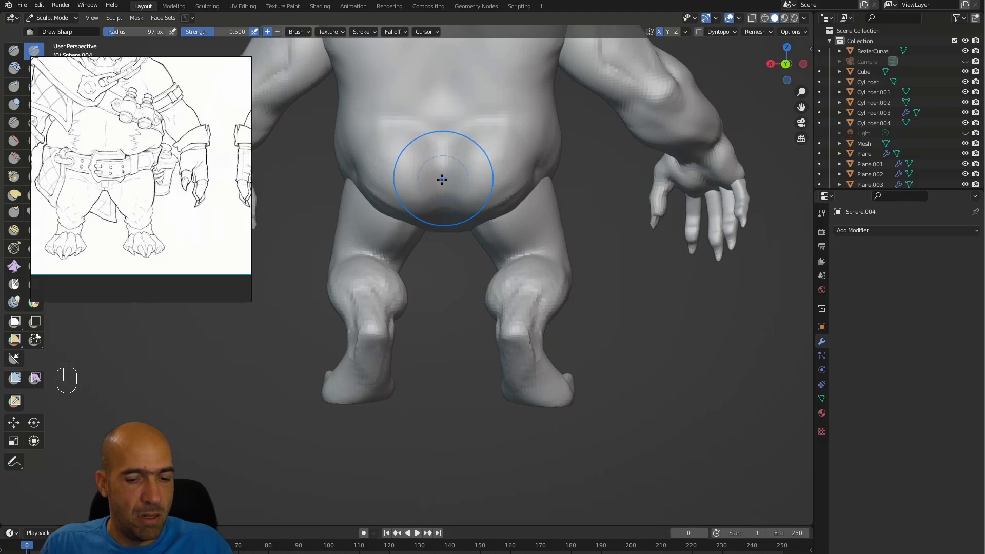
# Fill out the lower edge of the buttocks with the Inflate/Deflate brush at 97 px and 0.500 strength
pyautogui.press('6')
pyautogui.moveTo(422, 212); pyautogui.dragTo(432, 227)
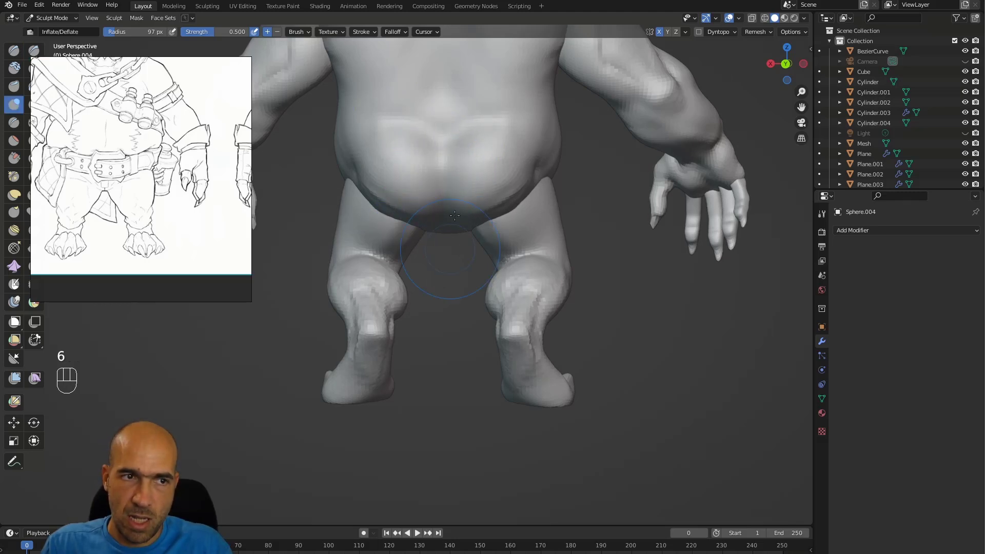
pyautogui.moveTo(548, 211)
pyautogui.keyDown('ctrl'); pyautogui.mouseDown(button='middle')
pyautogui.moveTo(481, 214)
pyautogui.moveTo(520, 165)
pyautogui.mouseUp(button='middle'); pyautogui.keyUp('ctrl')
pyautogui.press('g')
pyautogui.keyDown('ctrl'); pyautogui.moveTo(532, 179); pyautogui.dragTo(526, 260, button='middle'); pyautogui.keyUp('ctrl')
pyautogui.keyDown('alt'); pyautogui.keyDown('shift'); pyautogui.moveTo(527, 259); pyautogui.dragTo(491, 259, button='middle'); pyautogui.keyUp('shift'); pyautogui.keyUp('alt')
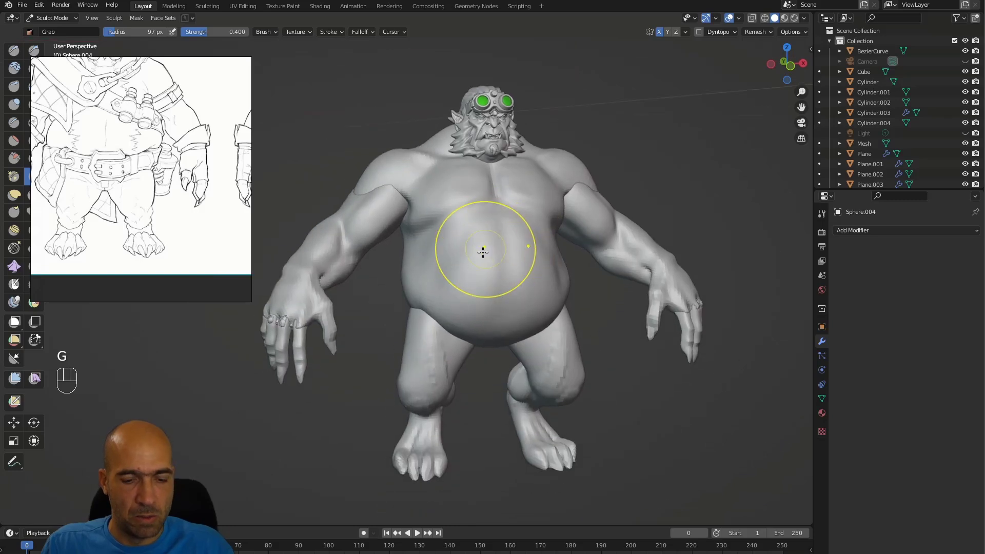
pyautogui.press('6')
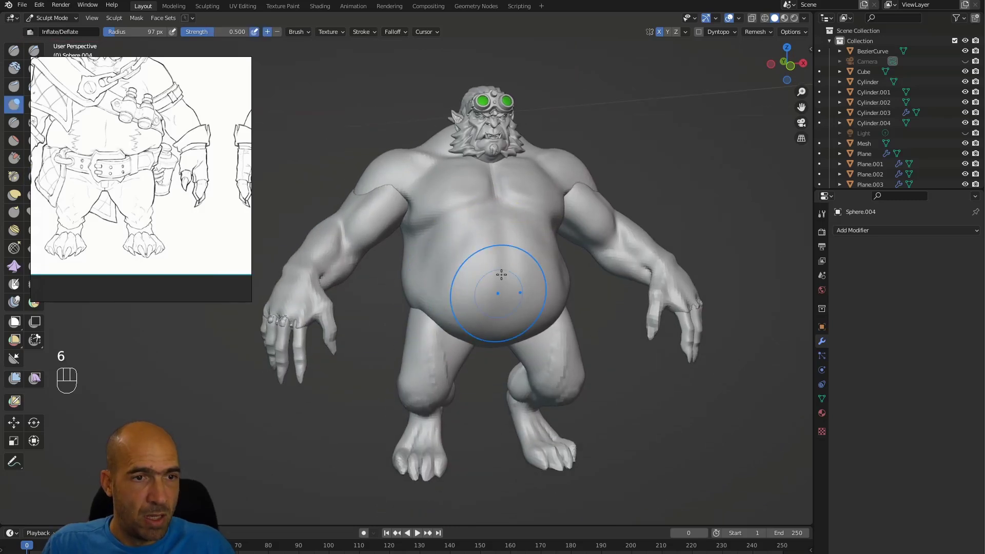
# Join the arms-and-legs mesh with the separate fingers mesh in Object Mode, and return to Sculpt Mode
pyautogui.hotkey('alt', 'q')
pyautogui.moveTo(436, 373)
pyautogui.keyDown('ctrl'); pyautogui.keyDown('alt'); pyautogui.mouseDown(button='middle')
pyautogui.moveTo(448, 406)
pyautogui.moveTo(435, 410)
pyautogui.moveTo(430, 384)
pyautogui.moveTo(457, 370)
pyautogui.mouseUp(button='middle'); pyautogui.keyUp('alt'); pyautogui.keyUp('ctrl')
pyautogui.hotkey('alt', 'q')
pyautogui.hotkey('ctrl', 'Tab')
pyautogui.click(436, 290)
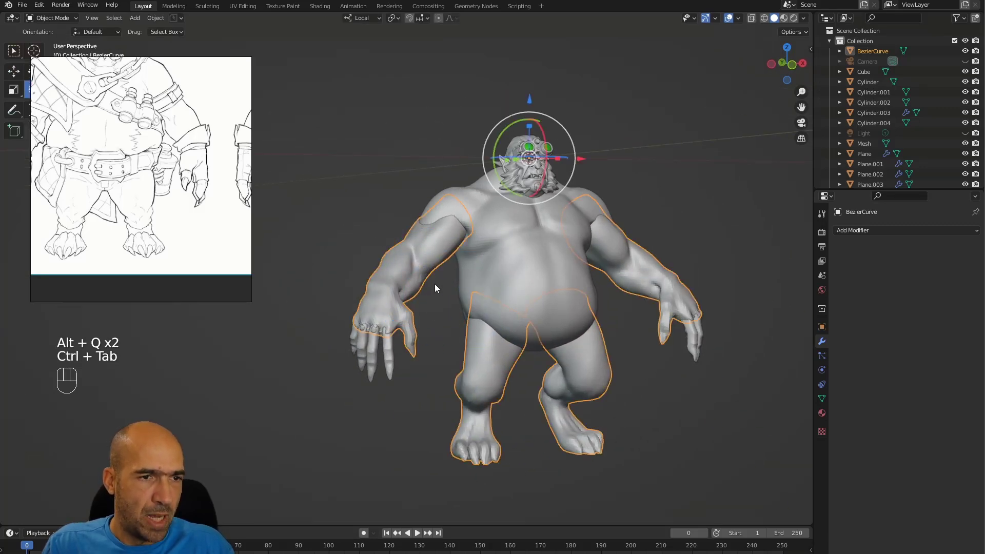
pyautogui.keyDown('shift'); pyautogui.click(384, 352); pyautogui.keyUp('shift')
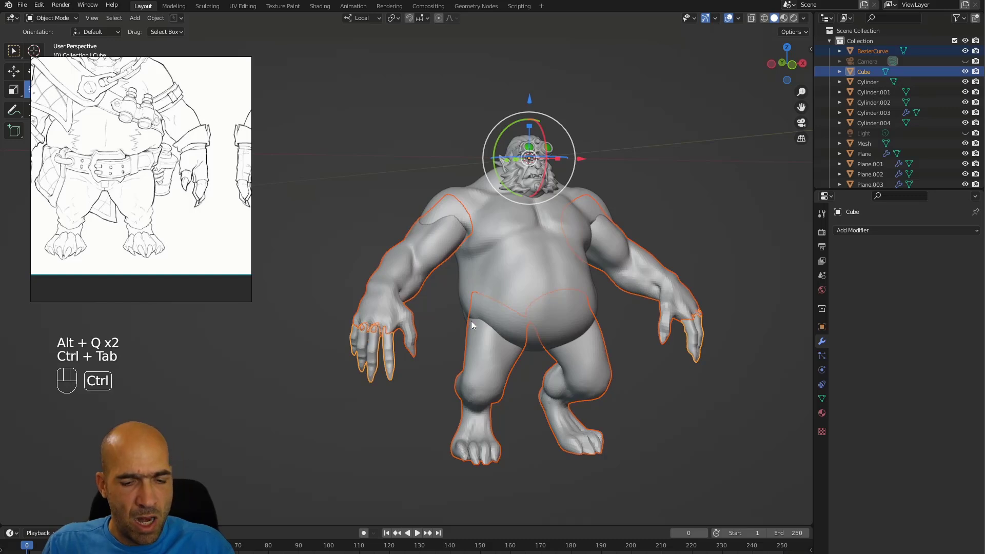
pyautogui.hotkey('ctrl', 'j')
pyautogui.moveTo(454, 321)
pyautogui.mouseDown(button='middle')
pyautogui.moveTo(457, 307)
pyautogui.moveTo(452, 339)
pyautogui.mouseUp(button='middle')
pyautogui.hotkey('ctrl', 'Tab')
# Try to voxel remesh the joined limbs and fingers at the existing resolution
pyautogui.hotkey('ctrl', 'r')
pyautogui.scroll(5, 424, 412)
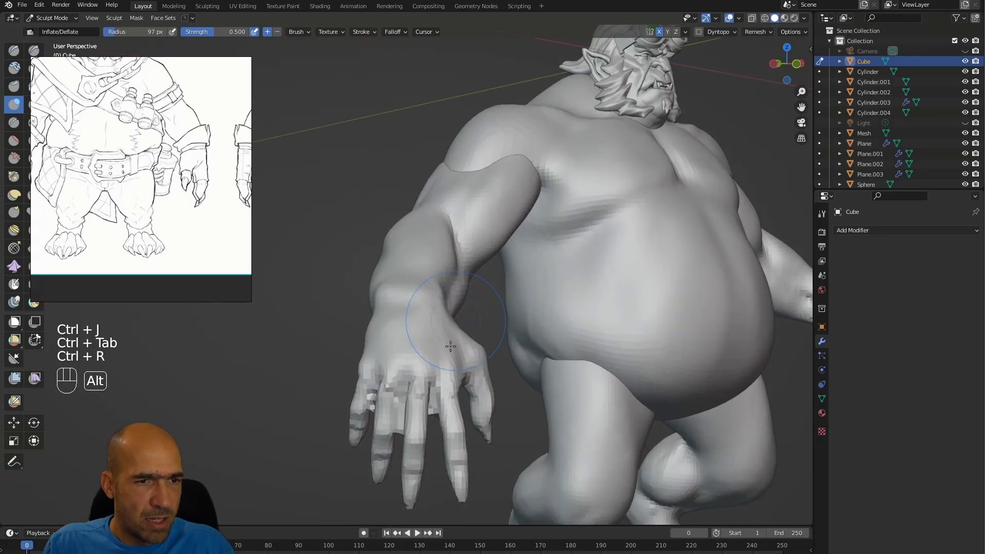
pyautogui.scroll(-5, 424, 413)
pyautogui.hotkey('ctrl', 'z')
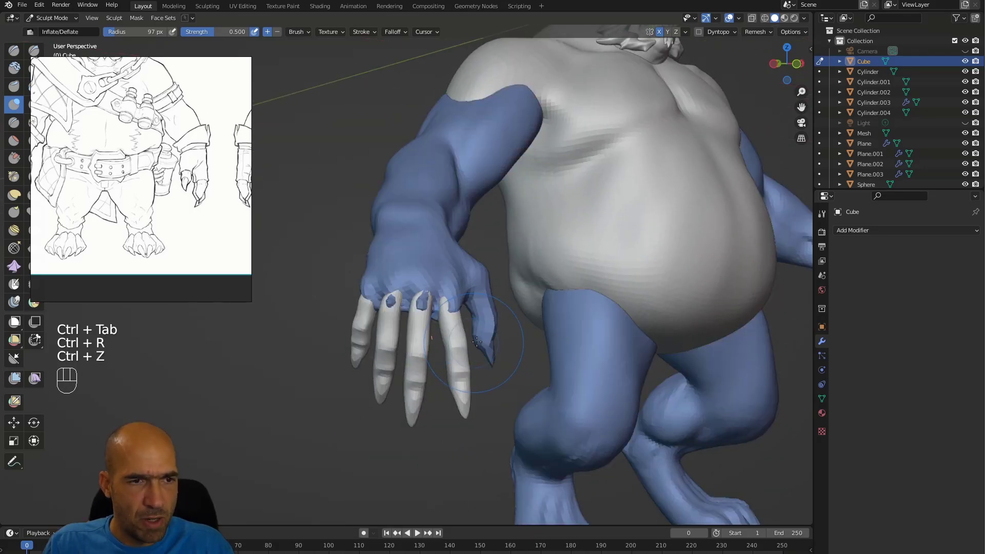
# Choose a finer voxel size for the joined limbs mesh and remesh it
pyautogui.hotkey('shift', 'r')
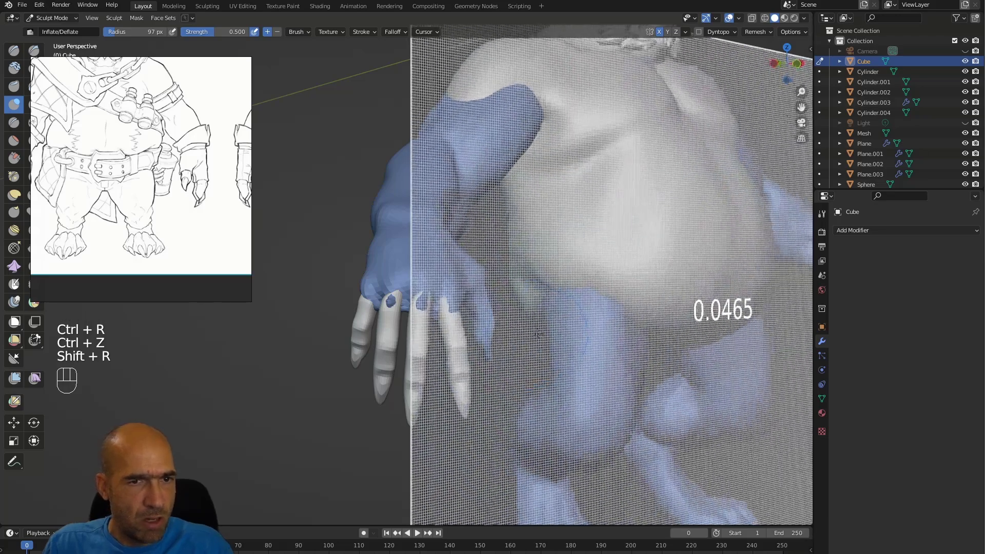
pyautogui.click(546, 334)
pyautogui.hotkey('ctrl', 'r')
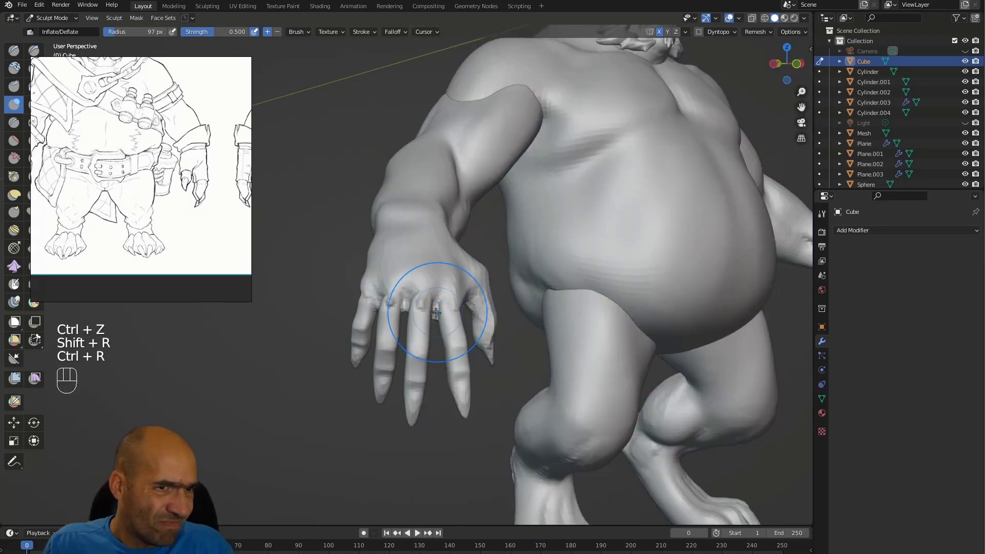
# Smooth and blend the finger bases into the hand with the Inflate/Deflate brush at 97 px and 0.500 strength
pyautogui.moveTo(401, 283)
pyautogui.keyDown('shift'); pyautogui.mouseDown()
pyautogui.moveTo(441, 273)
pyautogui.moveTo(459, 317)
pyautogui.mouseUp(); pyautogui.keyUp('shift')
pyautogui.press('6')
pyautogui.moveTo(467, 299)
pyautogui.mouseDown(button='middle')
pyautogui.moveTo(437, 315)
pyautogui.moveTo(462, 248)
pyautogui.mouseUp(button='middle')
pyautogui.keyDown('shift'); pyautogui.moveTo(388, 213); pyautogui.dragTo(533, 228); pyautogui.keyUp('shift')
pyautogui.keyDown('alt'); pyautogui.keyDown('shift'); pyautogui.moveTo(580, 134); pyautogui.dragTo(563, 281); pyautogui.keyUp('shift'); pyautogui.keyUp('alt')
pyautogui.keyDown('ctrl'); pyautogui.keyDown('alt'); pyautogui.moveTo(563, 281); pyautogui.dragTo(530, 333); pyautogui.keyUp('alt'); pyautogui.keyUp('ctrl')
pyautogui.keyDown('alt'); pyautogui.moveTo(460, 271); pyautogui.dragTo(497, 376, button='middle'); pyautogui.keyUp('alt')
pyautogui.keyDown('shift'); pyautogui.moveTo(498, 427); pyautogui.dragTo(488, 387, button='middle'); pyautogui.keyUp('shift')
pyautogui.keyDown('ctrl'); pyautogui.moveTo(488, 387); pyautogui.dragTo(502, 427, button='middle'); pyautogui.keyUp('ctrl')
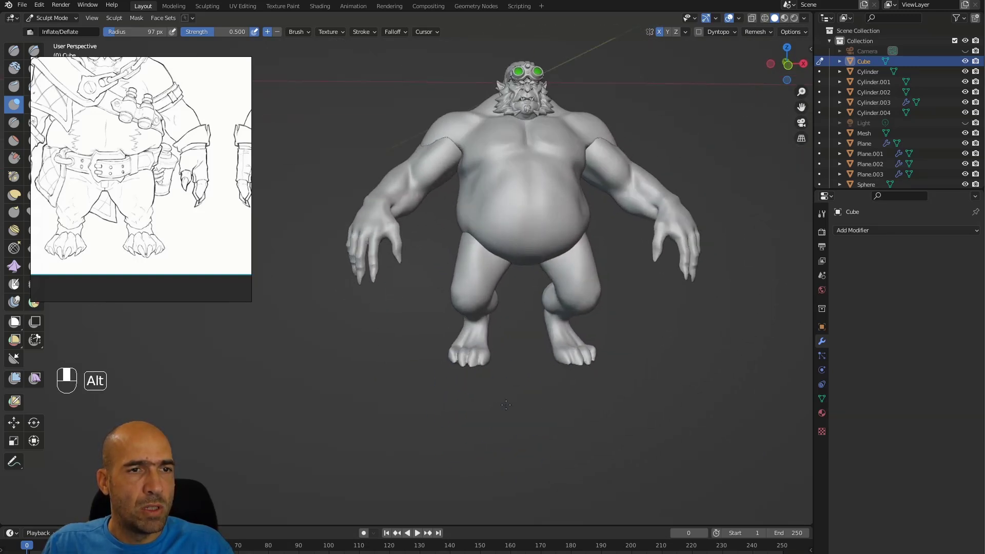
# Reshape the lower leg and heel in the right orthographic view with the Grab brush at 197 px and 0.400 strength
pyautogui.keyDown('alt'); pyautogui.moveTo(503, 415); pyautogui.dragTo(621, 387); pyautogui.keyUp('alt')
pyautogui.keyDown('alt'); pyautogui.moveTo(621, 387); pyautogui.dragTo(635, 359, button='middle'); pyautogui.keyUp('alt')
pyautogui.keyDown('ctrl'); pyautogui.keyDown('alt'); pyautogui.moveTo(615, 354); pyautogui.dragTo(590, 383, button='middle'); pyautogui.keyUp('alt'); pyautogui.keyUp('ctrl')
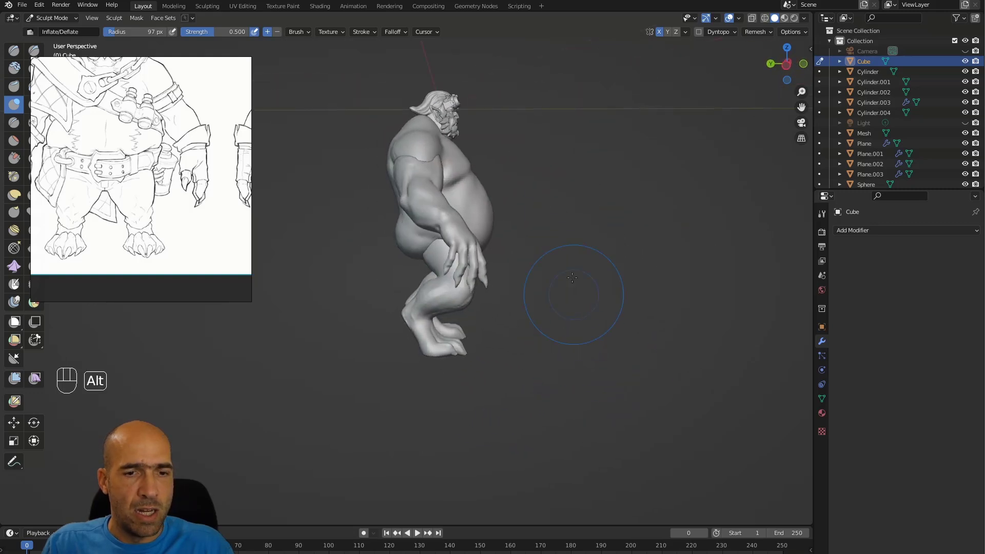
pyautogui.press('KP_3')
pyautogui.keyDown('ctrl'); pyautogui.keyDown('alt'); pyautogui.moveTo(613, 293); pyautogui.dragTo(538, 226, button='middle'); pyautogui.keyUp('alt'); pyautogui.keyUp('ctrl')
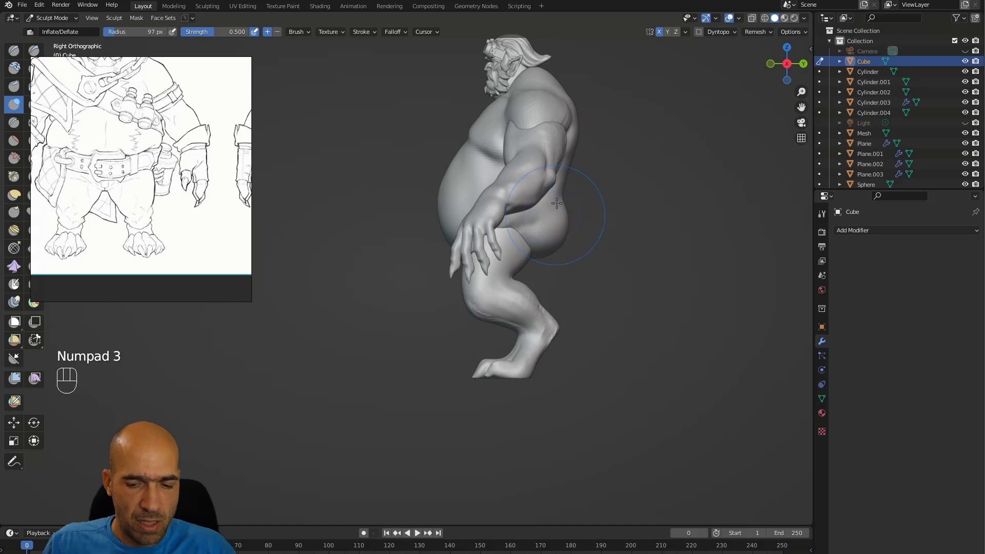
pyautogui.press(']')
pyautogui.press(']')
pyautogui.press(']')
pyautogui.press(']')
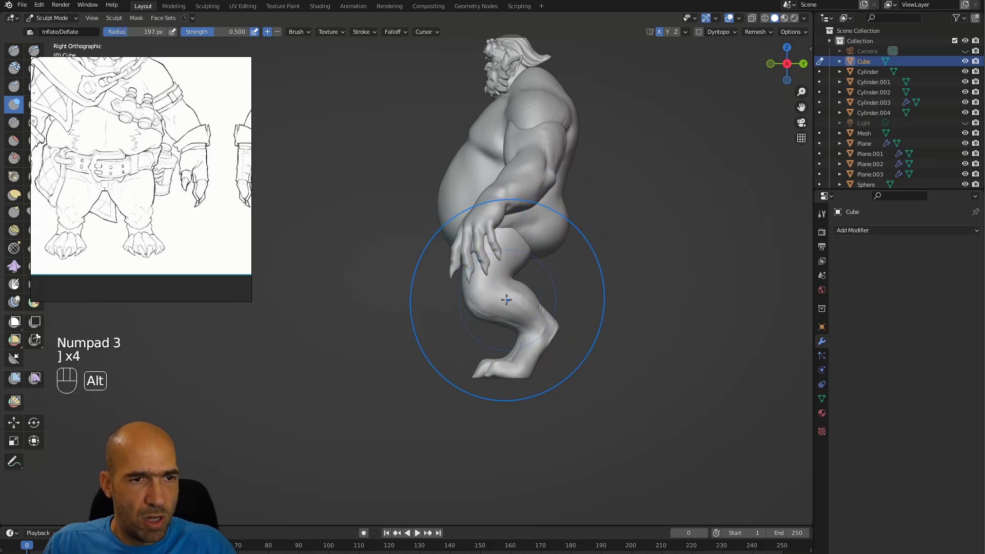
pyautogui.hotkey('alt', 'q')
pyautogui.press('g')
pyautogui.press('g')
pyautogui.moveTo(503, 292)
pyautogui.mouseDown()
pyautogui.moveTo(526, 293)
pyautogui.moveTo(542, 332)
pyautogui.mouseUp()
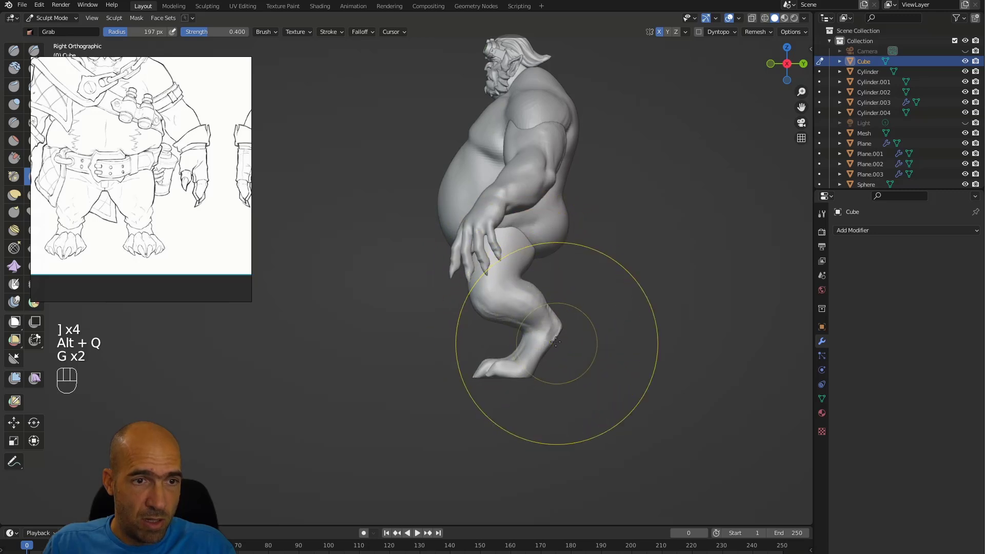
# Adjust the front of the knee with the Grab brush at 197 px to match the side-view reference drawing
pyautogui.keyDown('ctrl'); pyautogui.keyDown('alt'); pyautogui.moveTo(513, 302); pyautogui.dragTo(522, 274, button='middle'); pyautogui.keyUp('alt'); pyautogui.keyUp('ctrl')
pyautogui.keyDown('ctrl'); pyautogui.keyDown('alt'); pyautogui.moveTo(524, 326); pyautogui.dragTo(565, 368, button='middle'); pyautogui.keyUp('alt'); pyautogui.keyUp('ctrl')
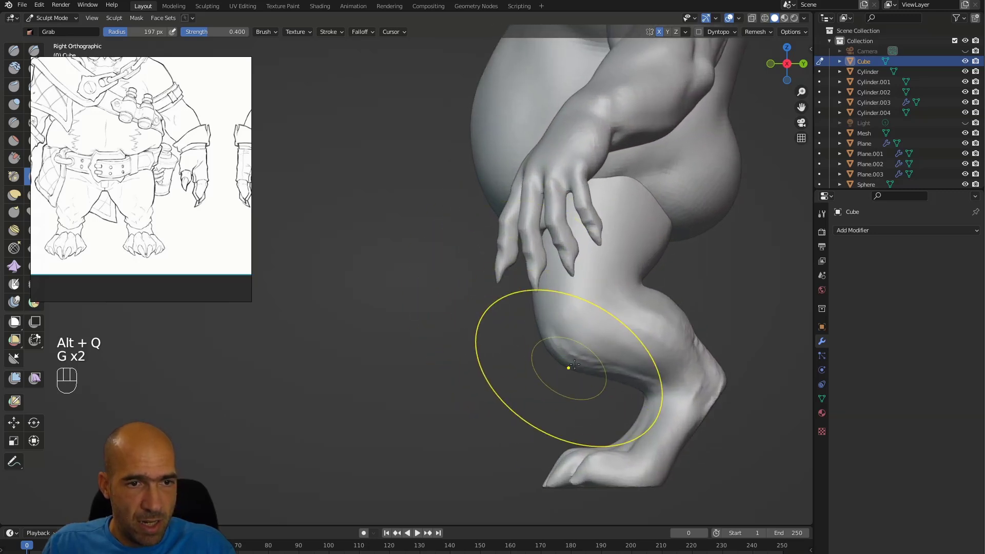
pyautogui.moveTo(554, 331); pyautogui.dragTo(531, 305)
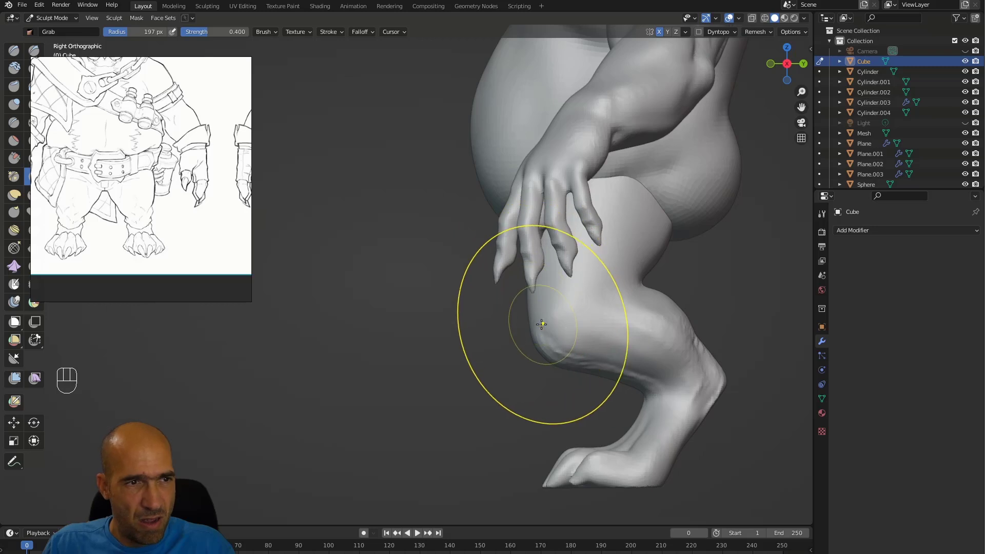
pyautogui.hotkey('ctrl', 'z')
pyautogui.scroll(-2, 95, 197)
pyautogui.scroll(1, 95, 198)
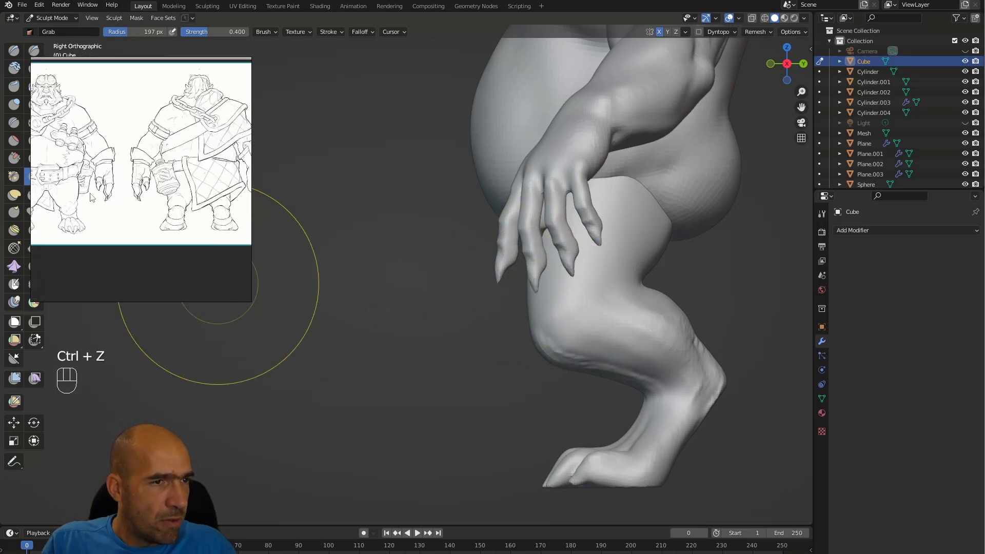
pyautogui.scroll(4, 95, 197)
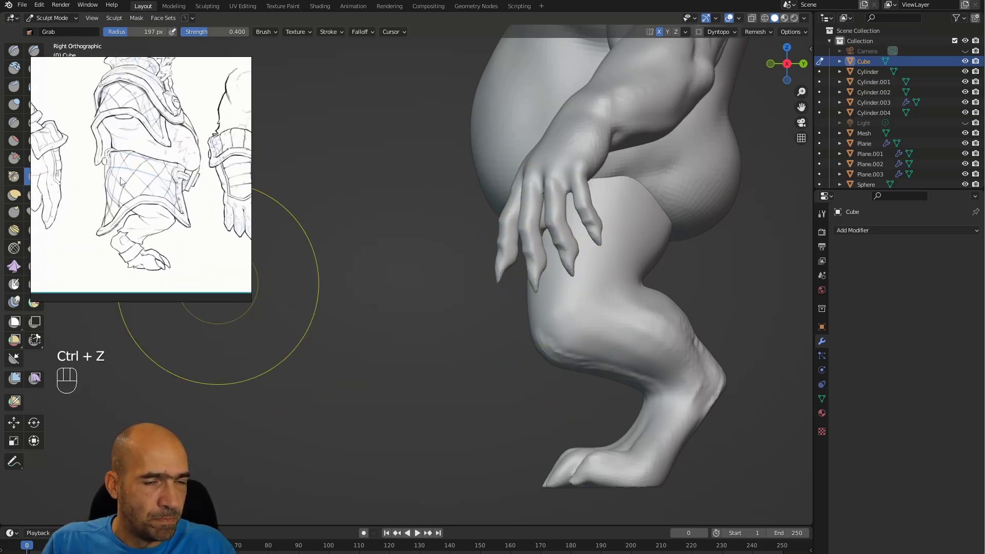
pyautogui.moveTo(536, 302); pyautogui.dragTo(544, 295)
# Define the calf, heel tendon and crease behind the knee with the Draw Sharp brush at 82 px and 0.500 strength
pyautogui.moveTo(633, 291)
pyautogui.keyDown('shift'); pyautogui.mouseDown(button='middle')
pyautogui.moveTo(605, 292)
pyautogui.moveTo(662, 276)
pyautogui.mouseUp(button='middle'); pyautogui.keyUp('shift')
pyautogui.press('1')
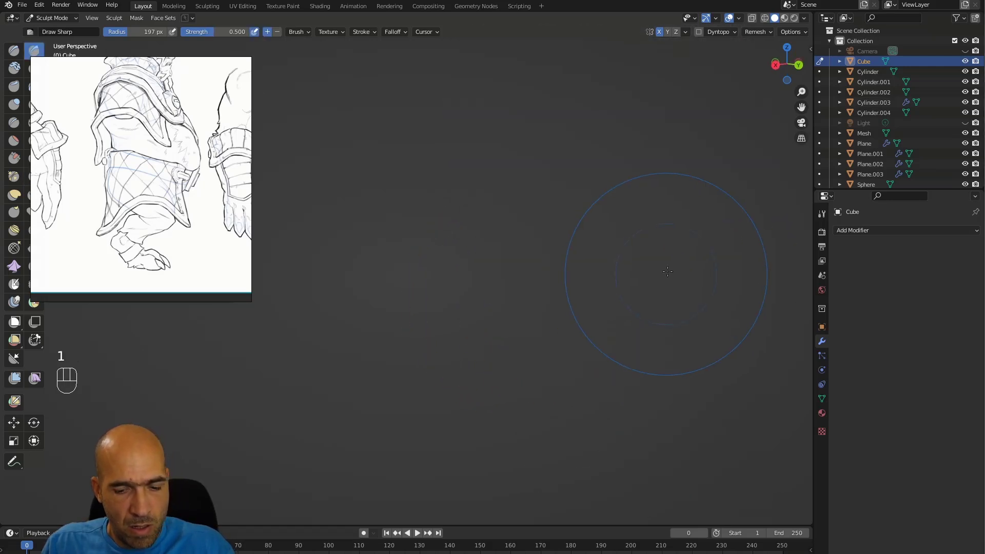
pyautogui.press('[')
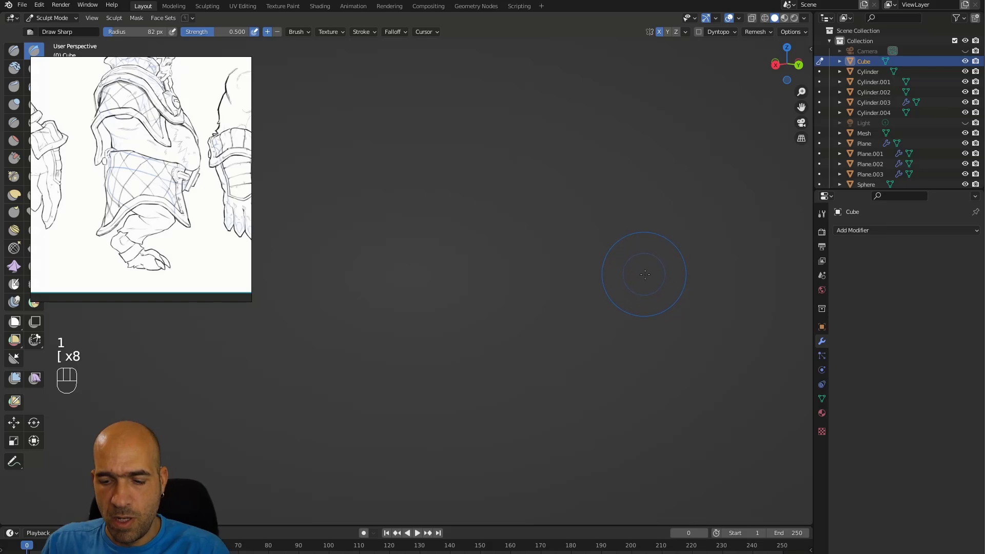
pyautogui.moveTo(576, 211)
pyautogui.keyDown('ctrl'); pyautogui.keyDown('alt'); pyautogui.mouseDown(button='middle')
pyautogui.moveTo(462, 256)
pyautogui.moveTo(366, 313)
pyautogui.moveTo(402, 364)
pyautogui.mouseUp(button='middle'); pyautogui.keyUp('alt'); pyautogui.keyUp('ctrl')
pyautogui.keyDown('shift'); pyautogui.moveTo(402, 363); pyautogui.dragTo(480, 219, button='middle'); pyautogui.keyUp('shift')
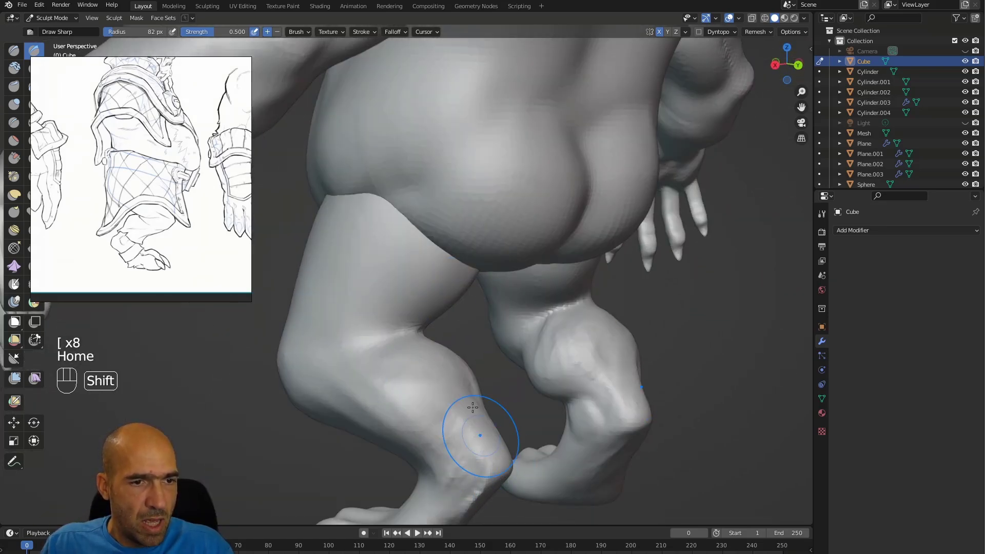
pyautogui.keyDown('alt'); pyautogui.keyDown('shift'); pyautogui.moveTo(453, 418); pyautogui.dragTo(502, 365); pyautogui.keyUp('shift'); pyautogui.keyUp('alt')
pyautogui.keyDown('ctrl'); pyautogui.moveTo(466, 277); pyautogui.dragTo(370, 301); pyautogui.keyUp('ctrl')
pyautogui.keyDown('alt'); pyautogui.moveTo(431, 284); pyautogui.dragTo(508, 335); pyautogui.keyUp('alt')
pyautogui.moveTo(511, 369)
pyautogui.keyDown('alt'); pyautogui.mouseDown(button='middle')
pyautogui.moveTo(580, 359)
pyautogui.moveTo(545, 357)
pyautogui.mouseUp(button='middle'); pyautogui.keyUp('alt')
pyautogui.keyDown('ctrl'); pyautogui.moveTo(446, 345); pyautogui.dragTo(475, 422); pyautogui.keyUp('ctrl')
pyautogui.keyDown('shift'); pyautogui.moveTo(533, 362); pyautogui.dragTo(536, 341, button='middle'); pyautogui.keyUp('shift')
pyautogui.keyDown('alt'); pyautogui.moveTo(537, 341); pyautogui.dragTo(457, 352); pyautogui.keyUp('alt')
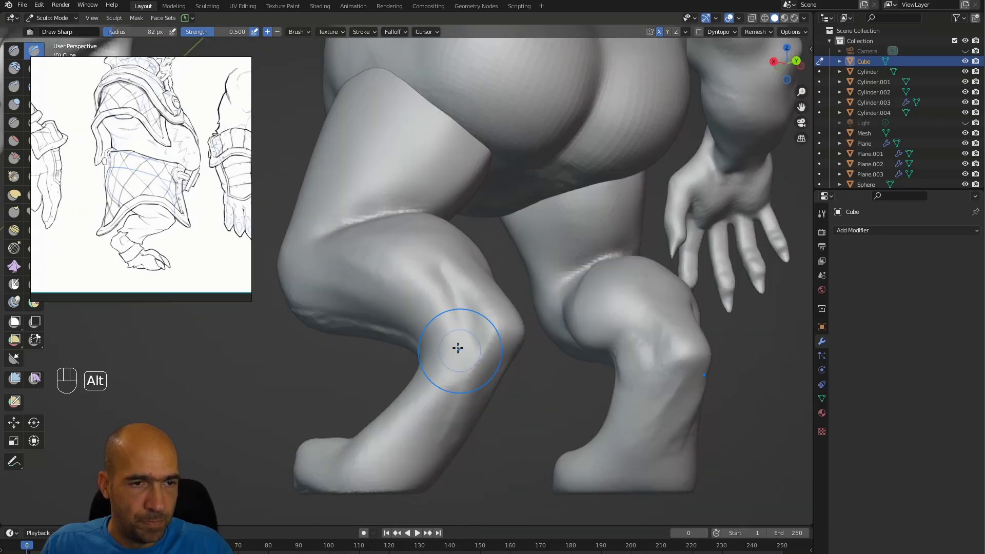
# Carve and smooth the inner ankle and the groove between calf and heel with the Draw Sharp brush
pyautogui.moveTo(437, 370)
pyautogui.mouseDown(button='middle')
pyautogui.moveTo(435, 332)
pyautogui.moveTo(480, 314)
pyautogui.mouseUp(button='middle')
pyautogui.moveTo(428, 333)
pyautogui.keyDown('shift'); pyautogui.mouseDown()
pyautogui.moveTo(409, 350)
pyautogui.moveTo(417, 336)
pyautogui.mouseUp(); pyautogui.keyUp('shift')
pyautogui.moveTo(417, 336)
pyautogui.keyDown('alt'); pyautogui.mouseDown(button='middle')
pyautogui.moveTo(485, 329)
pyautogui.moveTo(508, 287)
pyautogui.mouseUp(button='middle'); pyautogui.keyUp('alt')
pyautogui.keyDown('alt'); pyautogui.keyDown('shift'); pyautogui.moveTo(508, 287); pyautogui.dragTo(477, 261, button='middle'); pyautogui.keyUp('shift'); pyautogui.keyUp('alt')
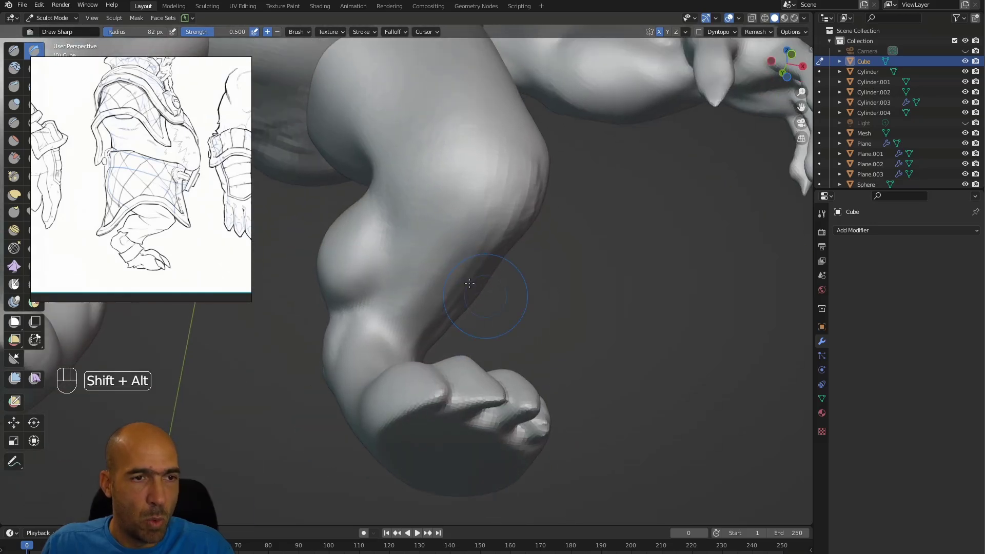
pyautogui.keyDown('alt'); pyautogui.moveTo(443, 225); pyautogui.dragTo(415, 199, button='middle'); pyautogui.keyUp('alt')
pyautogui.moveTo(394, 319); pyautogui.dragTo(350, 336)
pyautogui.moveTo(350, 336); pyautogui.dragTo(420, 339, button='middle')
pyautogui.moveTo(368, 349)
pyautogui.mouseDown()
pyautogui.moveTo(325, 328)
pyautogui.moveTo(277, 346)
pyautogui.mouseUp()
pyautogui.keyDown('shift'); pyautogui.moveTo(339, 335); pyautogui.dragTo(296, 338); pyautogui.keyUp('shift')
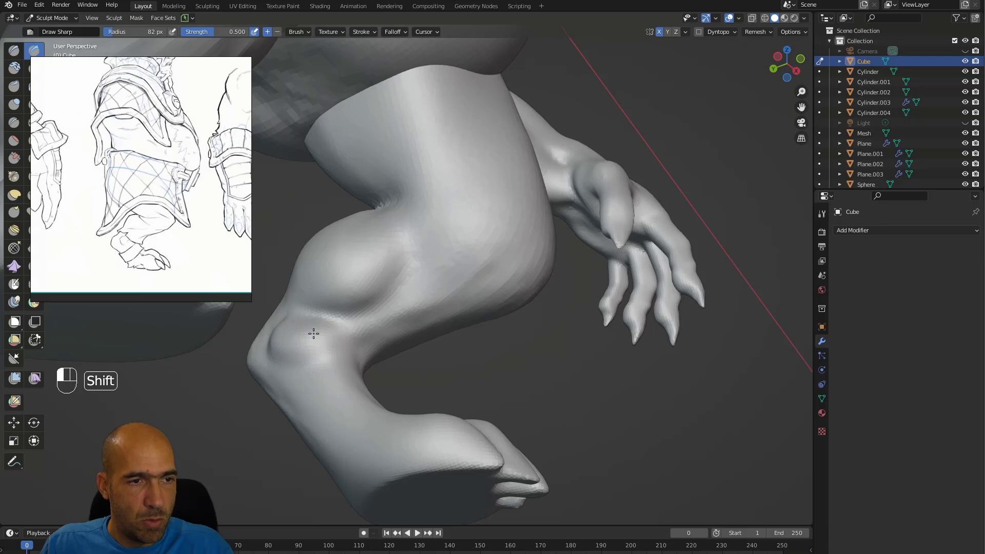
# Sharpen the edge of the inner calf and the inner thigh line with inverted Draw Sharp strokes
pyautogui.moveTo(402, 288); pyautogui.dragTo(398, 311, button='middle')
pyautogui.keyDown('ctrl'); pyautogui.moveTo(340, 313); pyautogui.dragTo(403, 235); pyautogui.keyUp('ctrl')
pyautogui.moveTo(377, 201)
pyautogui.mouseDown(button='middle')
pyautogui.moveTo(395, 235)
pyautogui.moveTo(457, 227)
pyautogui.moveTo(403, 204)
pyautogui.mouseUp(button='middle')
pyautogui.moveTo(400, 176)
pyautogui.keyDown('ctrl'); pyautogui.mouseDown()
pyautogui.moveTo(392, 206)
pyautogui.moveTo(461, 254)
pyautogui.mouseUp(); pyautogui.keyUp('ctrl')
# Build up and smooth the kneecap with the Clay Strips brush at 82 px and 0.600 strength
pyautogui.moveTo(462, 255)
pyautogui.keyDown('alt'); pyautogui.mouseDown(button='middle')
pyautogui.moveTo(426, 266)
pyautogui.moveTo(432, 226)
pyautogui.mouseUp(button='middle'); pyautogui.keyUp('alt')
pyautogui.press('2')
pyautogui.moveTo(414, 246); pyautogui.dragTo(456, 226)
pyautogui.moveTo(457, 226)
pyautogui.keyDown('alt'); pyautogui.mouseDown(button='middle')
pyautogui.moveTo(499, 251)
pyautogui.moveTo(506, 215)
pyautogui.mouseUp(button='middle'); pyautogui.keyUp('alt')
pyautogui.moveTo(506, 215)
pyautogui.mouseDown()
pyautogui.moveTo(488, 198)
pyautogui.moveTo(466, 216)
pyautogui.mouseUp()
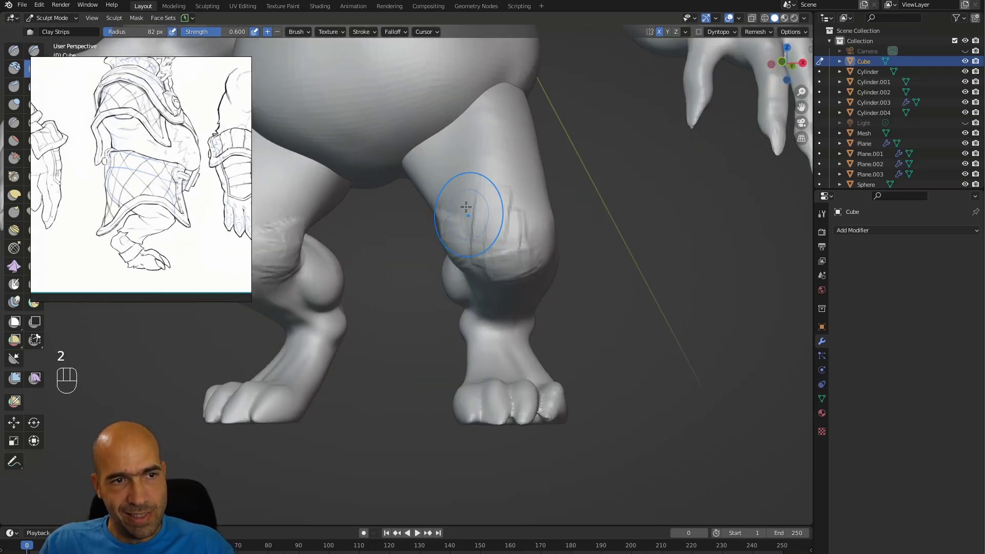
pyautogui.moveTo(476, 162)
pyautogui.mouseDown()
pyautogui.moveTo(458, 232)
pyautogui.moveTo(456, 205)
pyautogui.moveTo(469, 211)
pyautogui.moveTo(491, 132)
pyautogui.mouseUp()
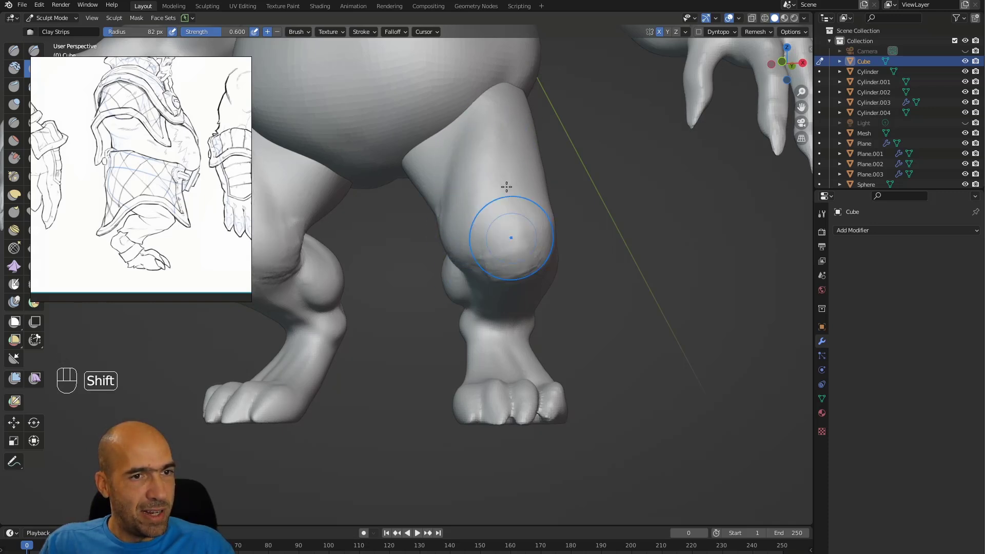
# Add clay strips around the kneecap and up the lower thigh, and smooth them into the leg
pyautogui.keyDown('alt'); pyautogui.moveTo(512, 238); pyautogui.dragTo(509, 279, button='middle'); pyautogui.keyUp('alt')
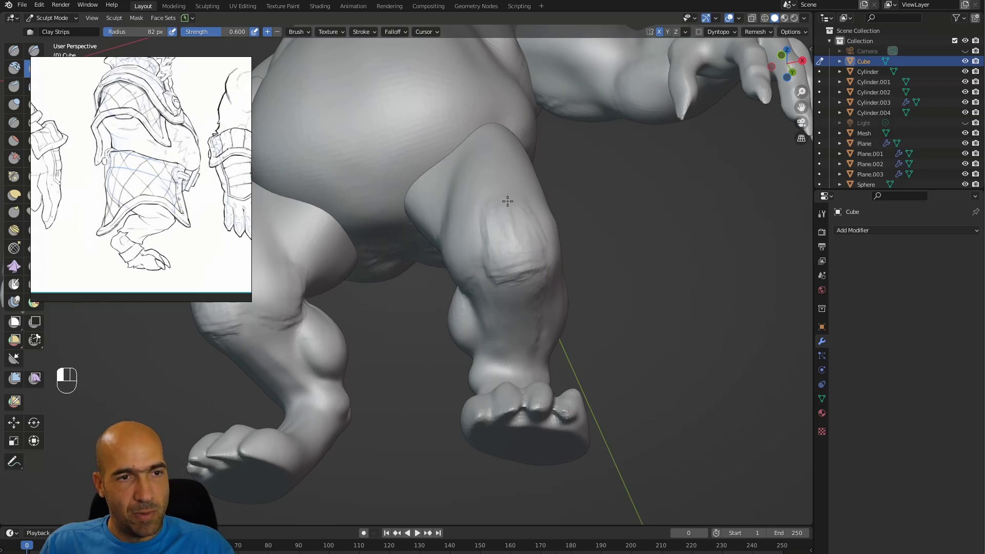
pyautogui.keyDown('alt'); pyautogui.moveTo(523, 187); pyautogui.dragTo(528, 198, button='middle'); pyautogui.keyUp('alt')
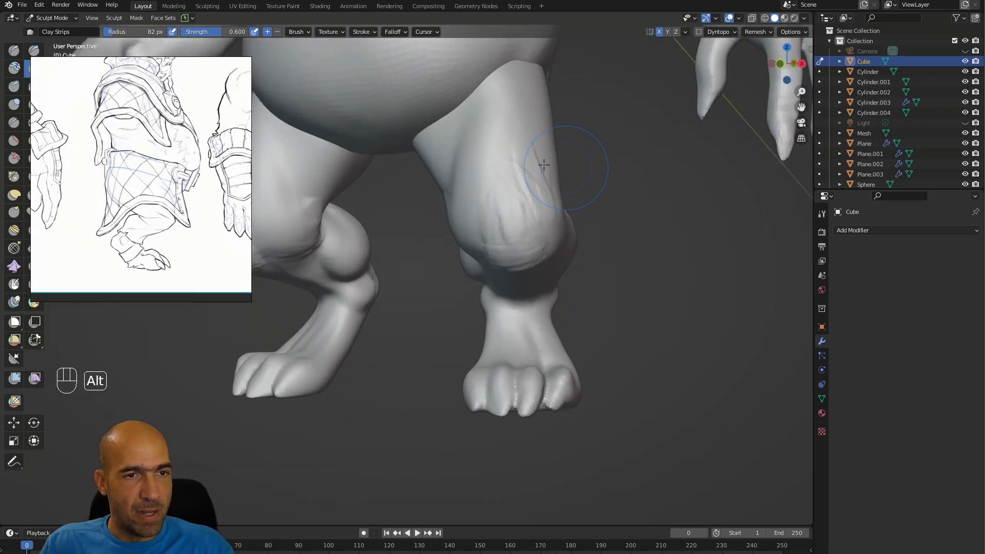
pyautogui.keyDown('alt'); pyautogui.moveTo(610, 172); pyautogui.dragTo(461, 244, button='middle'); pyautogui.keyUp('alt')
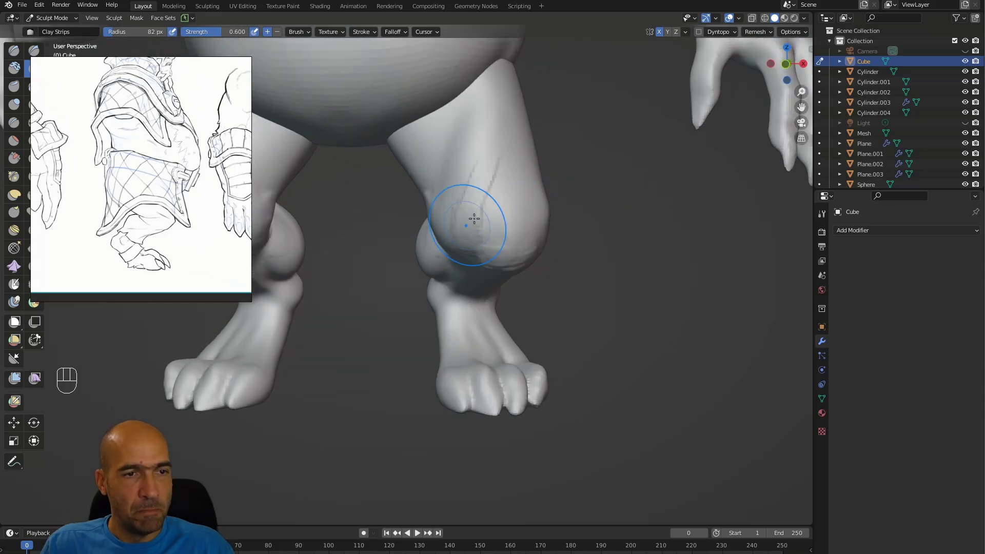
pyautogui.moveTo(472, 213); pyautogui.dragTo(489, 193)
pyautogui.keyDown('shift'); pyautogui.moveTo(469, 241); pyautogui.dragTo(471, 269); pyautogui.keyUp('shift')
pyautogui.moveTo(537, 241)
pyautogui.keyDown('alt'); pyautogui.mouseDown(button='middle')
pyautogui.moveTo(494, 222)
pyautogui.moveTo(521, 222)
pyautogui.mouseUp(button='middle'); pyautogui.keyUp('alt')
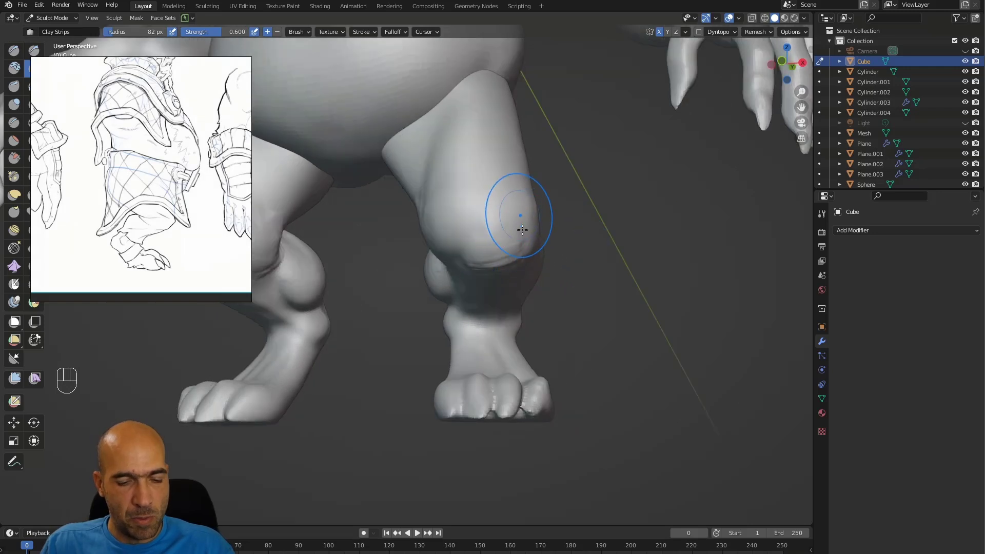
# Flatten the planes of the kneecap with the Scrape/Peaks brush at 82 px and 0.700 strength, and soften them
pyautogui.press('3')
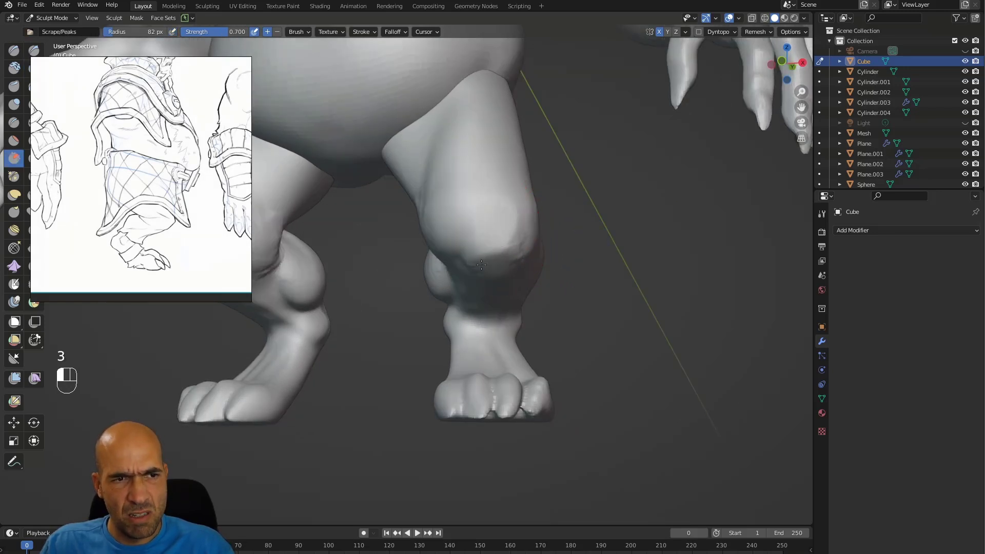
pyautogui.moveTo(471, 267); pyautogui.dragTo(527, 249, button='middle')
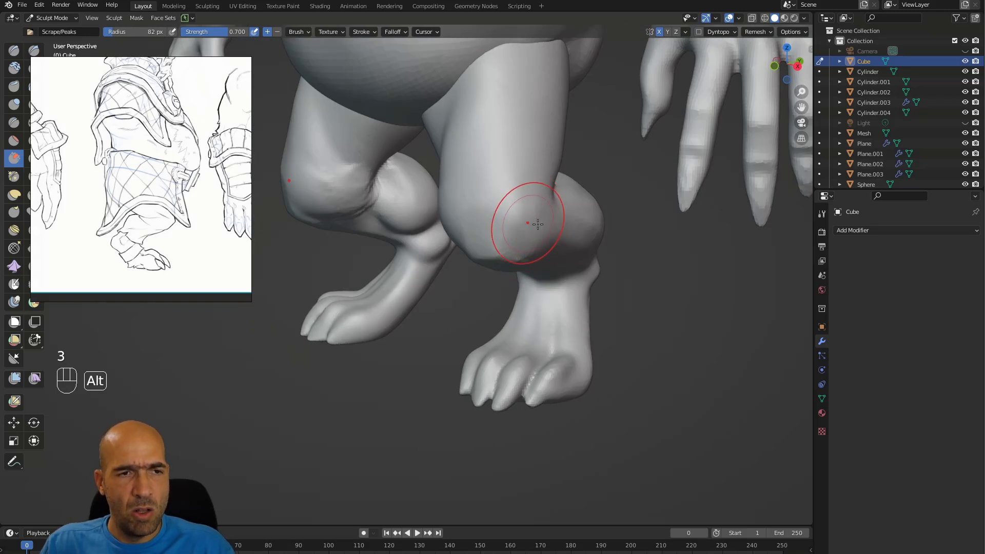
pyautogui.keyDown('shift'); pyautogui.moveTo(323, 177); pyautogui.dragTo(349, 216); pyautogui.keyUp('shift')
pyautogui.moveTo(365, 192); pyautogui.dragTo(395, 196, button='middle')
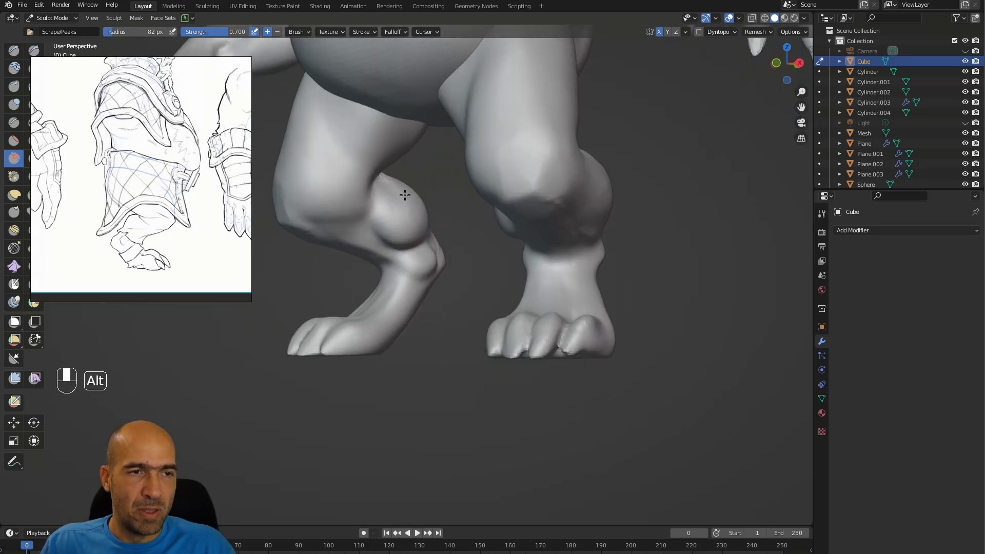
# Reshape the bulge of the inner calf below the knee with the Grab brush at 82 px and 0.400 strength
pyautogui.press('g')
pyautogui.moveTo(400, 190); pyautogui.dragTo(396, 197)
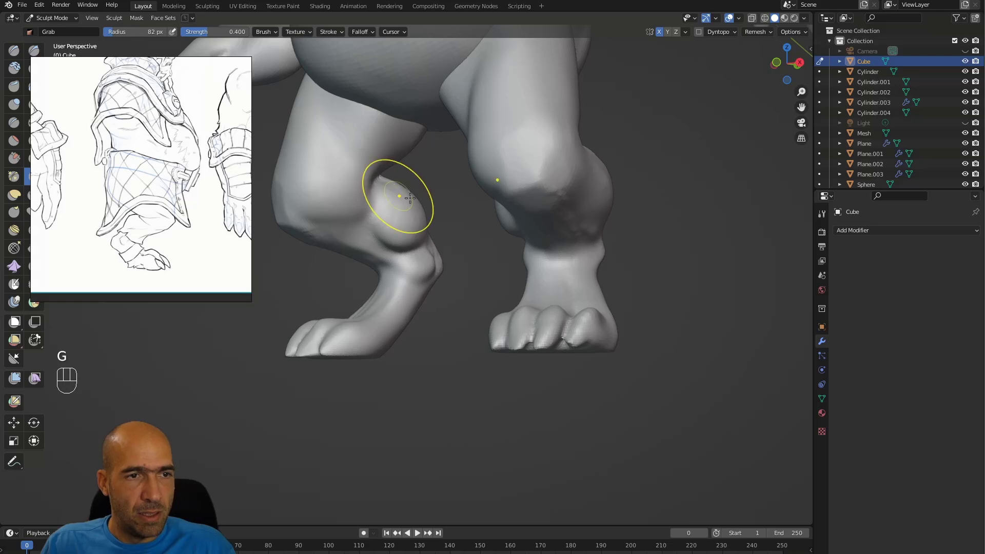
pyautogui.moveTo(616, 241); pyautogui.dragTo(523, 224, button='middle')
pyautogui.press('g')
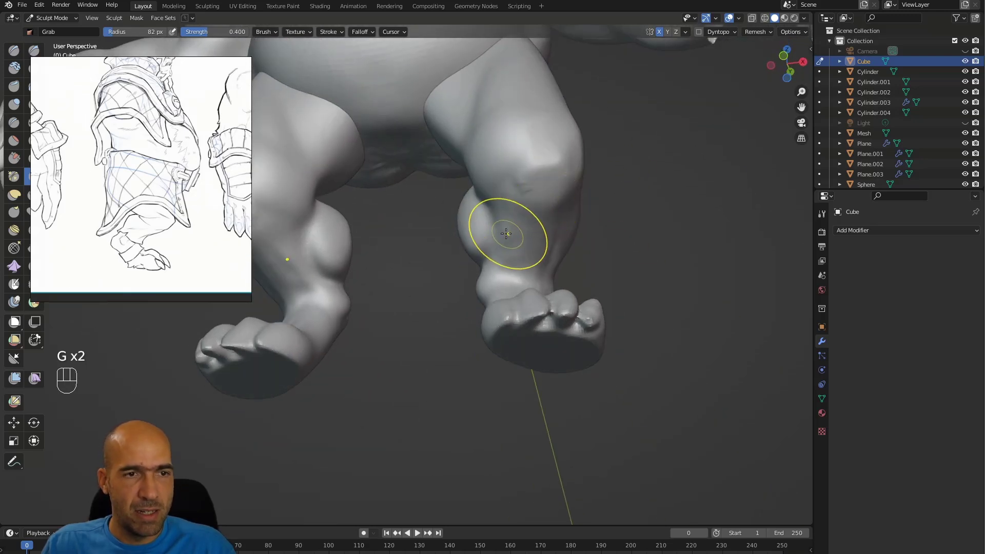
pyautogui.moveTo(567, 240); pyautogui.dragTo(504, 240, button='middle')
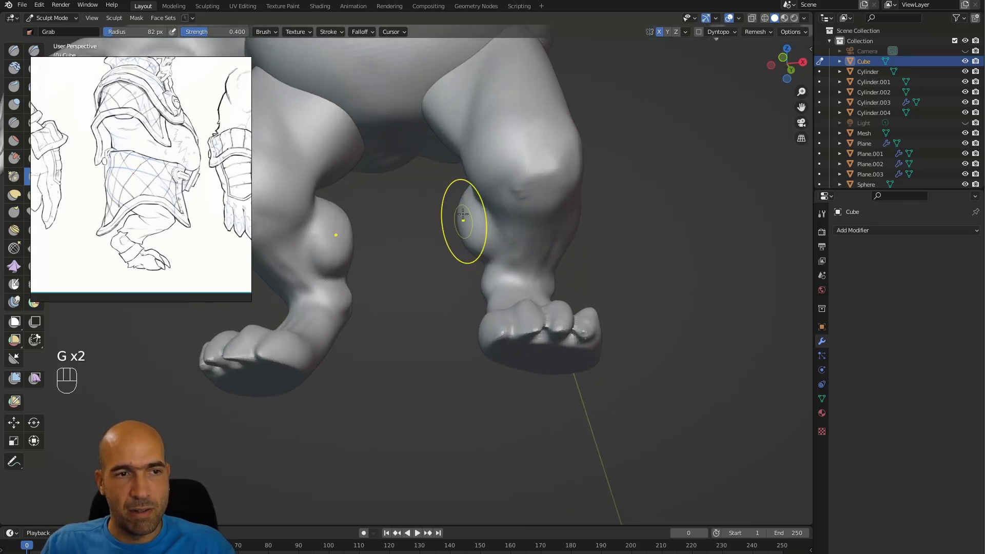
pyautogui.moveTo(469, 200); pyautogui.dragTo(467, 203)
pyautogui.keyDown('ctrl'); pyautogui.moveTo(467, 204); pyautogui.dragTo(452, 232, button='middle'); pyautogui.keyUp('ctrl')
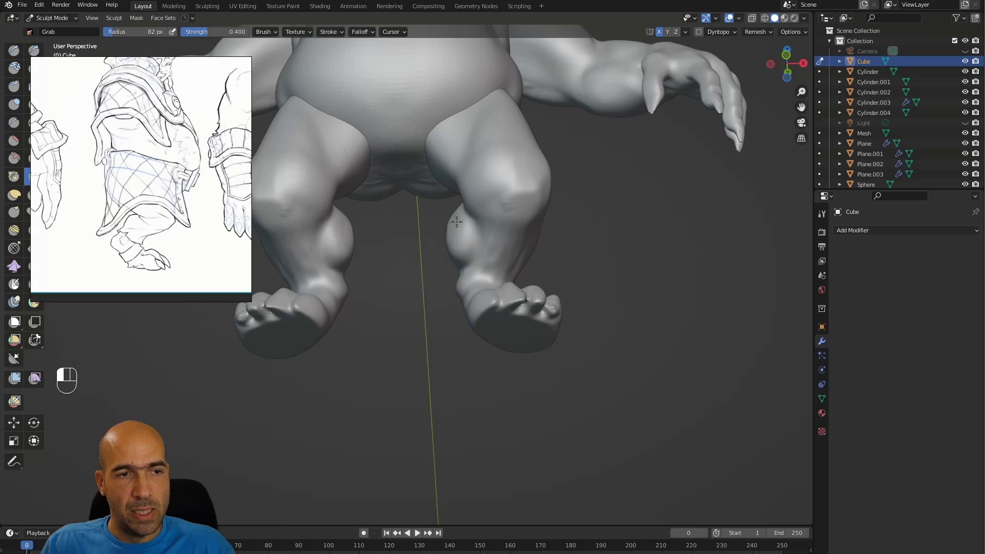
# Sharpen the crease between the back of the thigh and the outer calf with inverted Draw Sharp strokes at 82 px
pyautogui.moveTo(508, 247); pyautogui.dragTo(489, 279, button='middle')
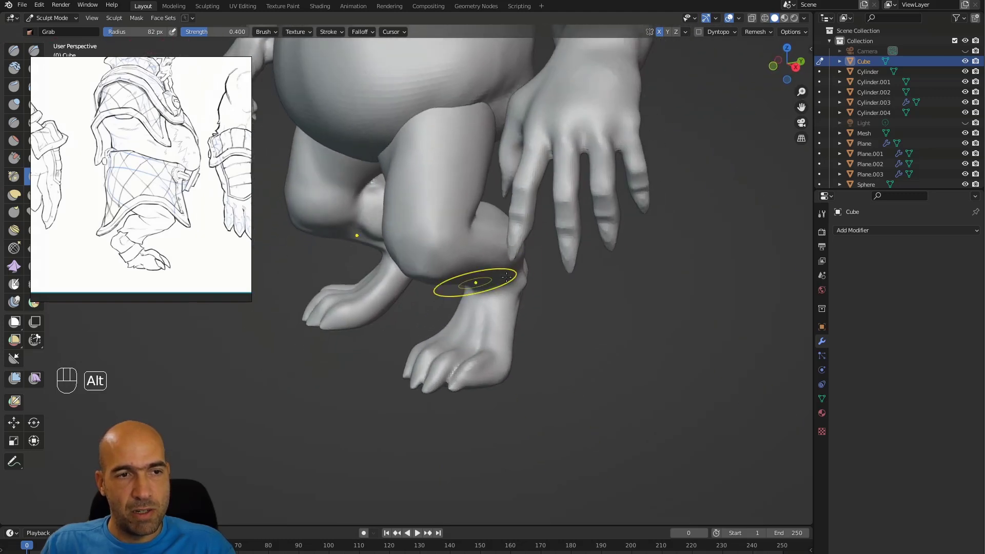
pyautogui.moveTo(536, 298); pyautogui.dragTo(477, 232, button='middle')
pyautogui.press('1')
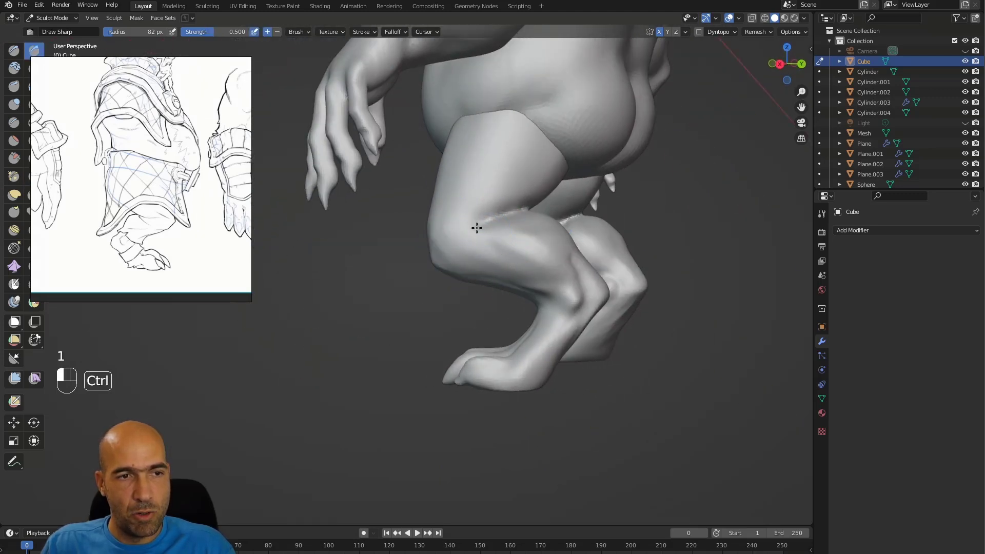
pyautogui.moveTo(592, 261); pyautogui.dragTo(488, 250, button='middle')
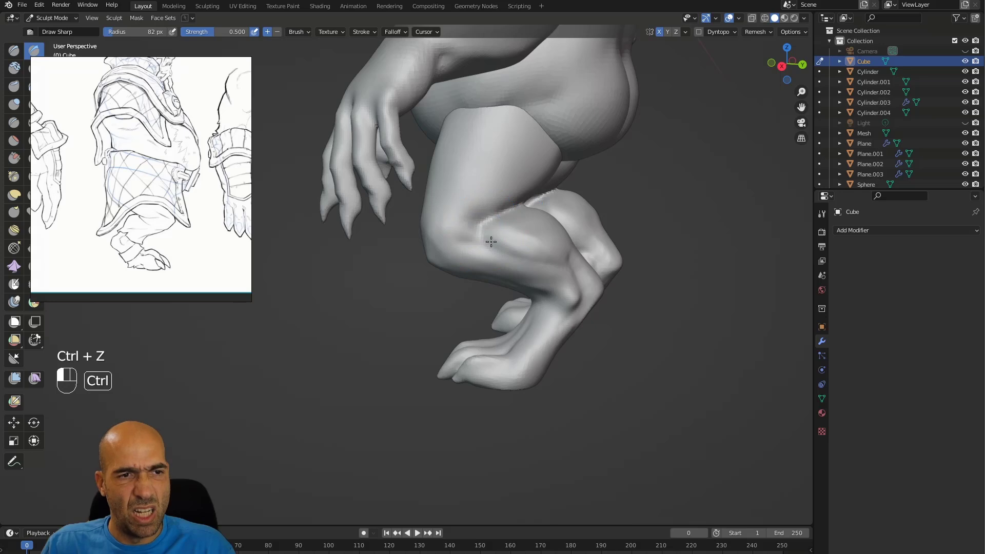
pyautogui.keyDown('shift'); pyautogui.moveTo(542, 166); pyautogui.dragTo(511, 219, button='middle'); pyautogui.keyUp('shift')
pyautogui.moveTo(511, 220); pyautogui.dragTo(457, 206, button='middle')
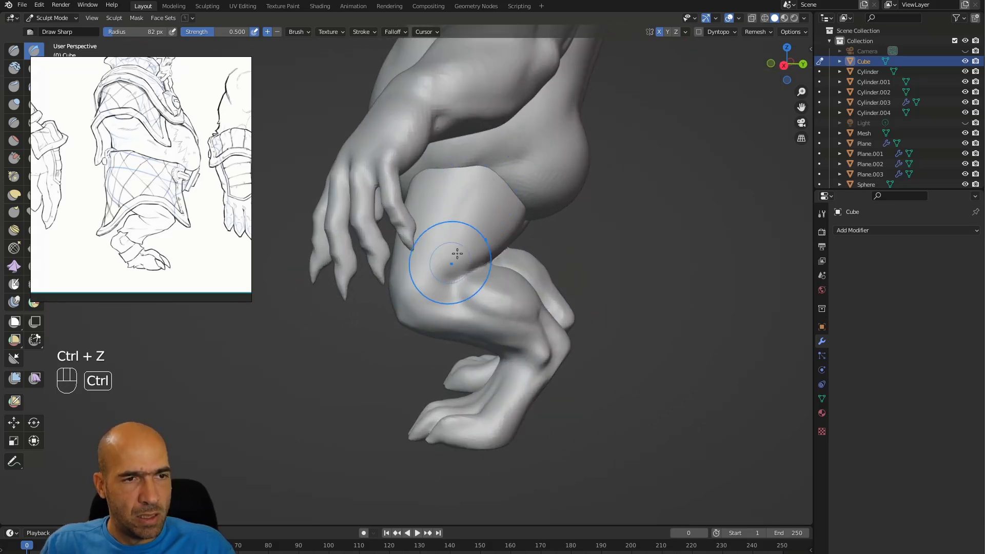
pyautogui.keyDown('alt'); pyautogui.moveTo(450, 263); pyautogui.dragTo(554, 237, button='middle'); pyautogui.keyUp('alt')
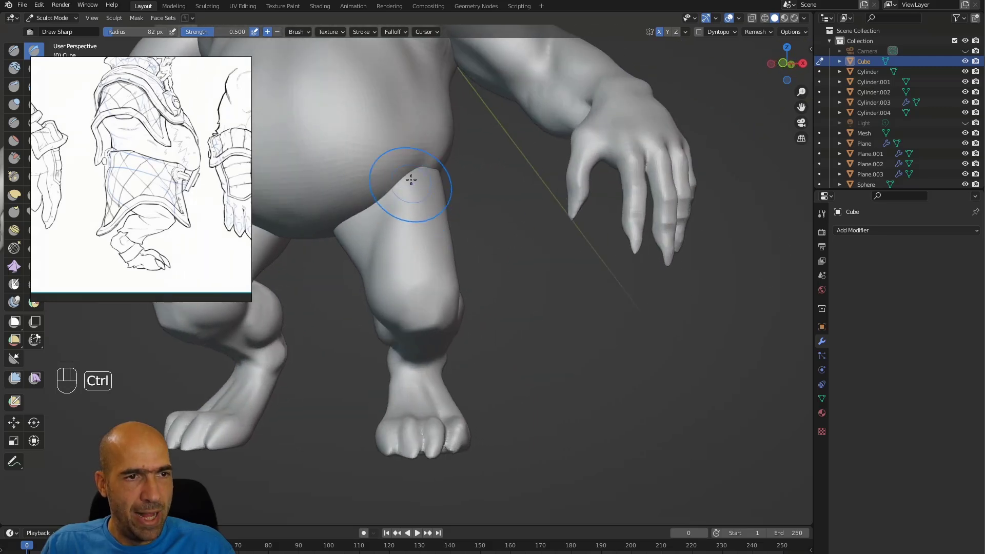
pyautogui.moveTo(369, 246)
pyautogui.keyDown('alt'); pyautogui.mouseDown(button='middle')
pyautogui.moveTo(449, 230)
pyautogui.moveTo(440, 251)
pyautogui.moveTo(437, 216)
pyautogui.moveTo(472, 198)
pyautogui.moveTo(547, 218)
pyautogui.moveTo(592, 203)
pyautogui.moveTo(577, 202)
pyautogui.mouseUp(button='middle'); pyautogui.keyUp('alt')
# Pull the outer contour of the thigh slightly outward with the Grab brush at 112 px and 0.400 strength
pyautogui.press('g')
pyautogui.press(']')
pyautogui.moveTo(498, 196)
pyautogui.keyDown('alt'); pyautogui.mouseDown(button='middle')
pyautogui.moveTo(554, 186)
pyautogui.moveTo(596, 198)
pyautogui.moveTo(557, 249)
pyautogui.moveTo(554, 229)
pyautogui.mouseUp(button='middle'); pyautogui.keyUp('alt')
pyautogui.moveTo(528, 319)
pyautogui.keyDown('alt'); pyautogui.keyDown('shift'); pyautogui.mouseDown(button='middle')
pyautogui.moveTo(472, 275)
pyautogui.moveTo(479, 308)
pyautogui.mouseUp(button='middle'); pyautogui.keyUp('shift'); pyautogui.keyUp('alt')
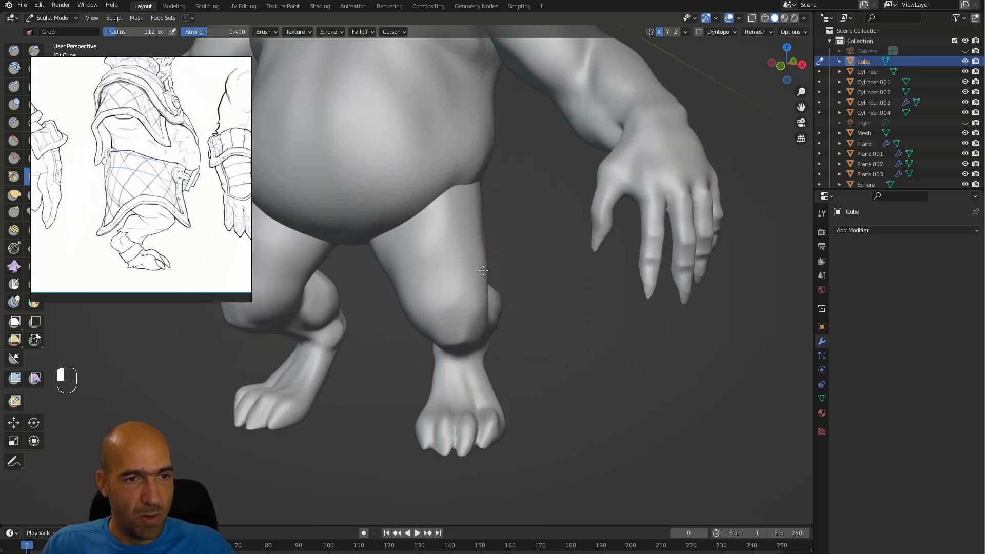
pyautogui.moveTo(484, 232); pyautogui.dragTo(493, 231)
pyautogui.moveTo(508, 221)
pyautogui.keyDown('alt'); pyautogui.mouseDown(button='middle')
pyautogui.moveTo(465, 209)
pyautogui.moveTo(453, 215)
pyautogui.moveTo(509, 211)
pyautogui.moveTo(482, 235)
pyautogui.moveTo(341, 231)
pyautogui.moveTo(521, 255)
pyautogui.mouseUp(button='middle'); pyautogui.keyUp('alt')
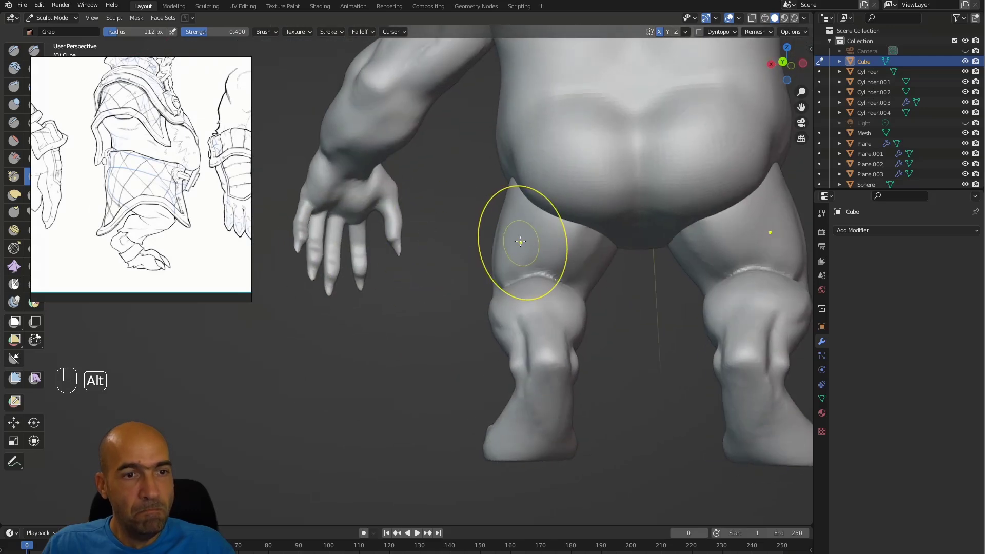
# Refine the outer thigh with inverted Draw Sharp strokes at 112 px and 0.500 strength, and smooth it down toward the knee
pyautogui.press('1')
pyautogui.press('1')
pyautogui.keyDown('alt'); pyautogui.moveTo(555, 226); pyautogui.dragTo(528, 187, button='middle'); pyautogui.keyUp('alt')
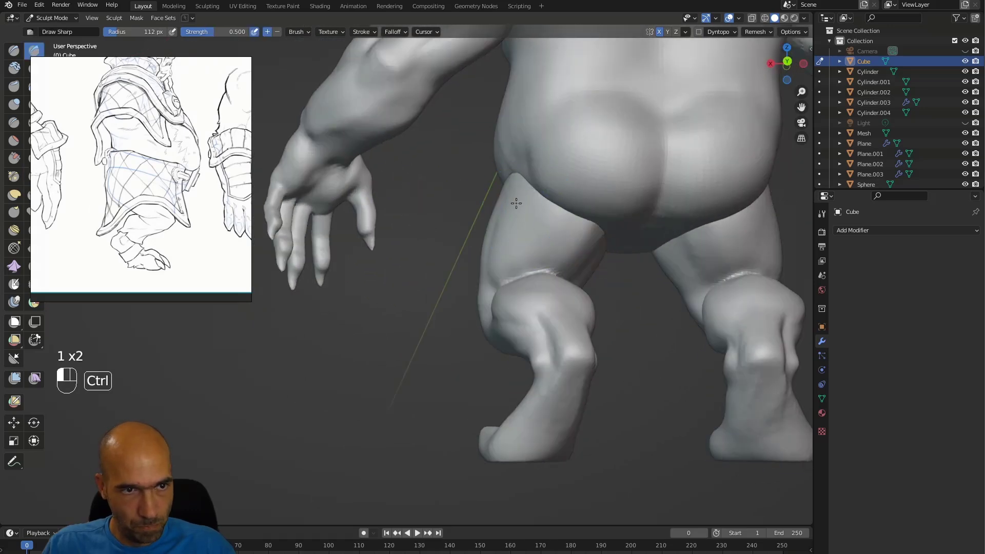
pyautogui.keyDown('alt'); pyautogui.moveTo(490, 293); pyautogui.dragTo(514, 226, button='middle'); pyautogui.keyUp('alt')
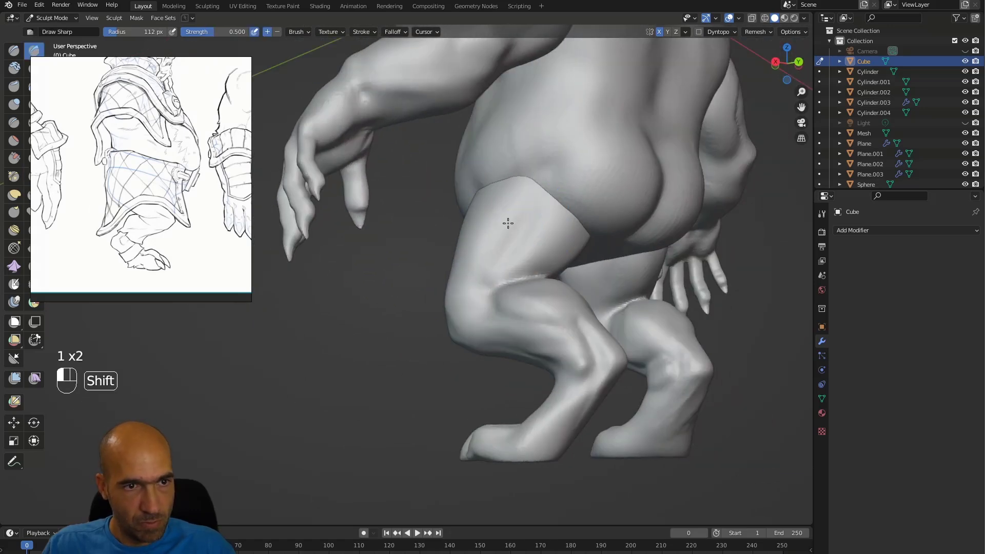
pyautogui.keyDown('shift'); pyautogui.moveTo(492, 248); pyautogui.dragTo(480, 281); pyautogui.keyUp('shift')
pyautogui.keyDown('alt'); pyautogui.moveTo(480, 282); pyautogui.dragTo(429, 277, button='middle'); pyautogui.keyUp('alt')
pyautogui.moveTo(480, 257)
pyautogui.keyDown('ctrl'); pyautogui.keyDown('alt'); pyautogui.mouseDown(button='middle')
pyautogui.moveTo(518, 308)
pyautogui.moveTo(505, 334)
pyautogui.mouseUp(button='middle'); pyautogui.keyUp('alt'); pyautogui.keyUp('ctrl')
pyautogui.moveTo(431, 323)
pyautogui.keyDown('alt'); pyautogui.mouseDown(button='middle')
pyautogui.moveTo(631, 339)
pyautogui.moveTo(584, 333)
pyautogui.mouseUp(button='middle'); pyautogui.keyUp('alt')
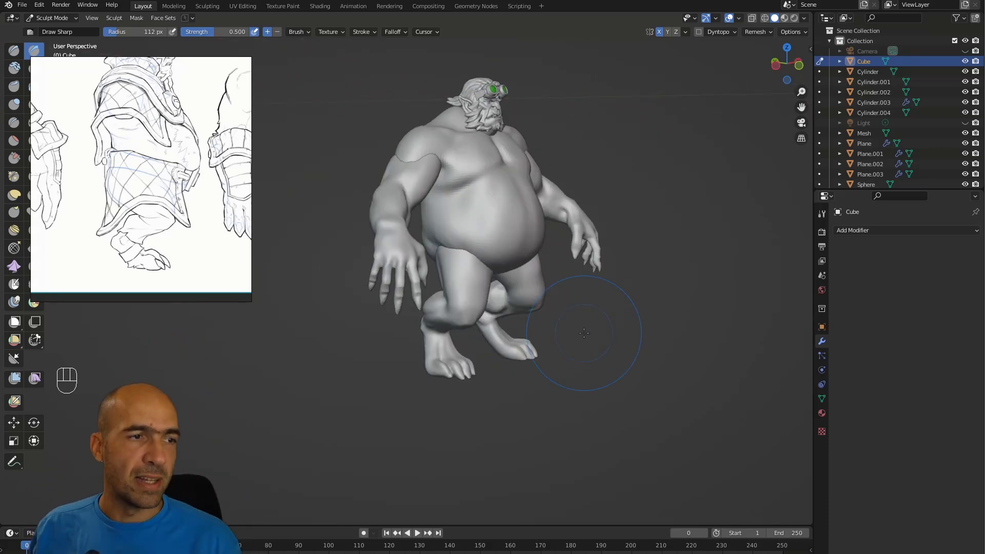
pyautogui.keyDown('alt'); pyautogui.moveTo(676, 256); pyautogui.dragTo(649, 228, button='middle'); pyautogui.keyUp('alt')
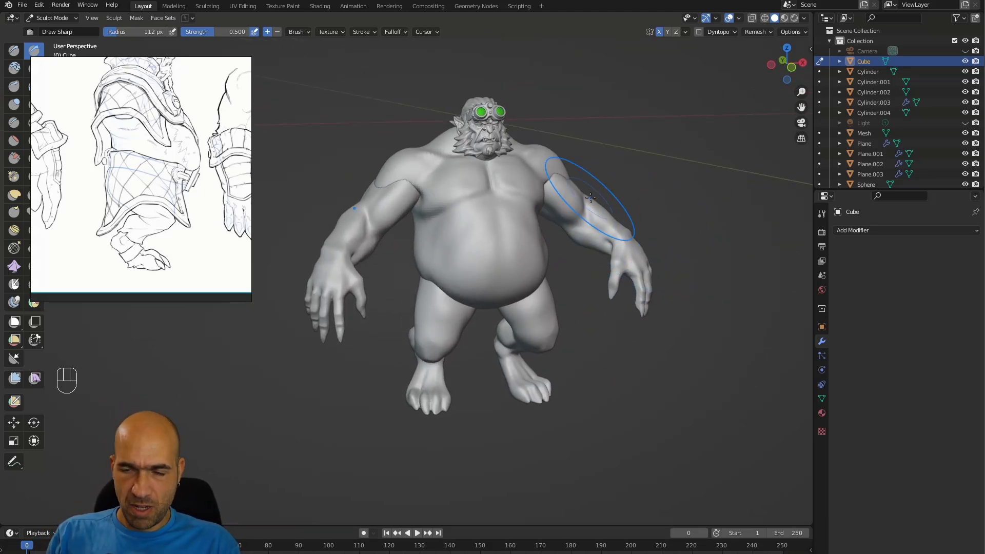
pyautogui.keyDown('alt'); pyautogui.moveTo(681, 296); pyautogui.dragTo(677, 381); pyautogui.keyUp('alt')
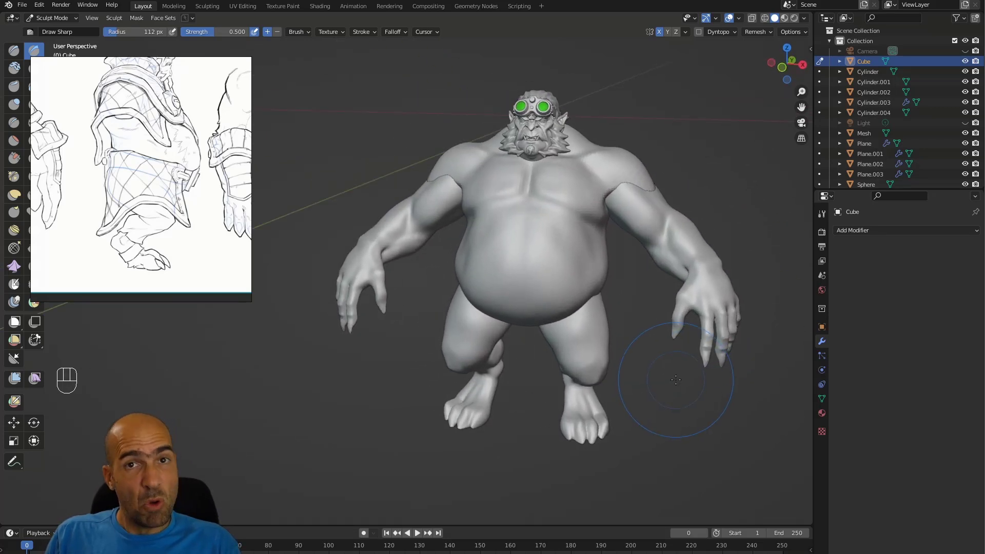